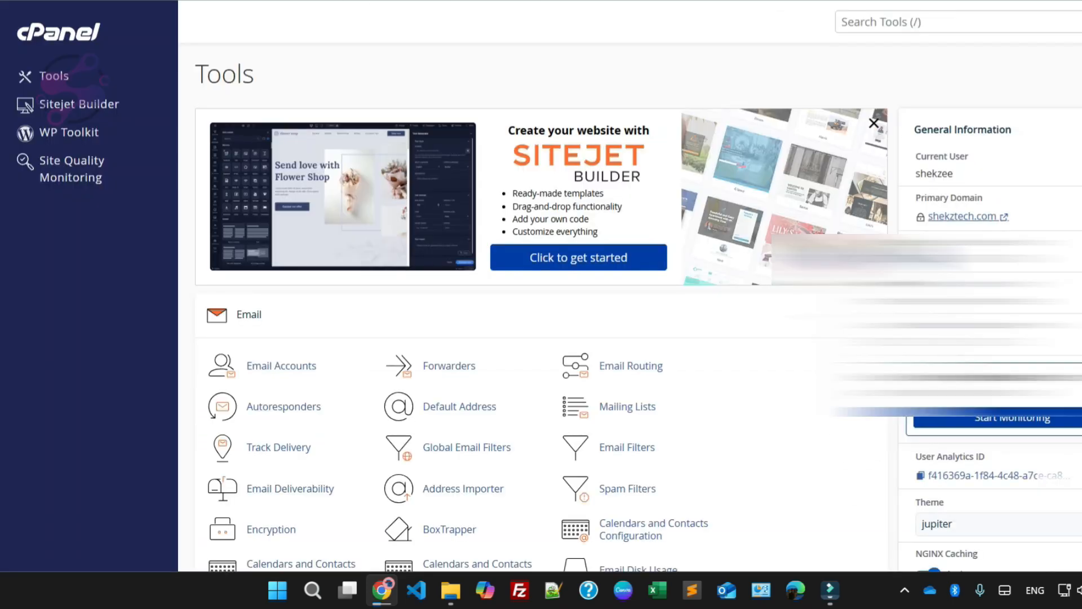
Step: Open the hosting account's File Manager and go to the public_html folder
scroll(541, 305, down, 14)
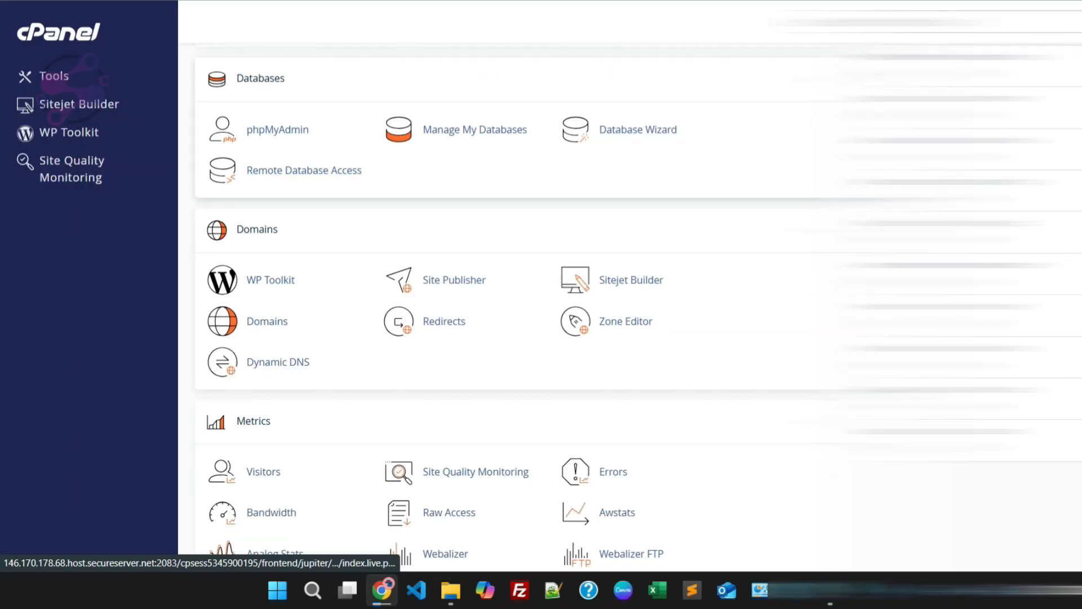
scroll(636, 305, down, 3)
scroll(636, 305, up, 15)
scroll(541, 304, down, 7)
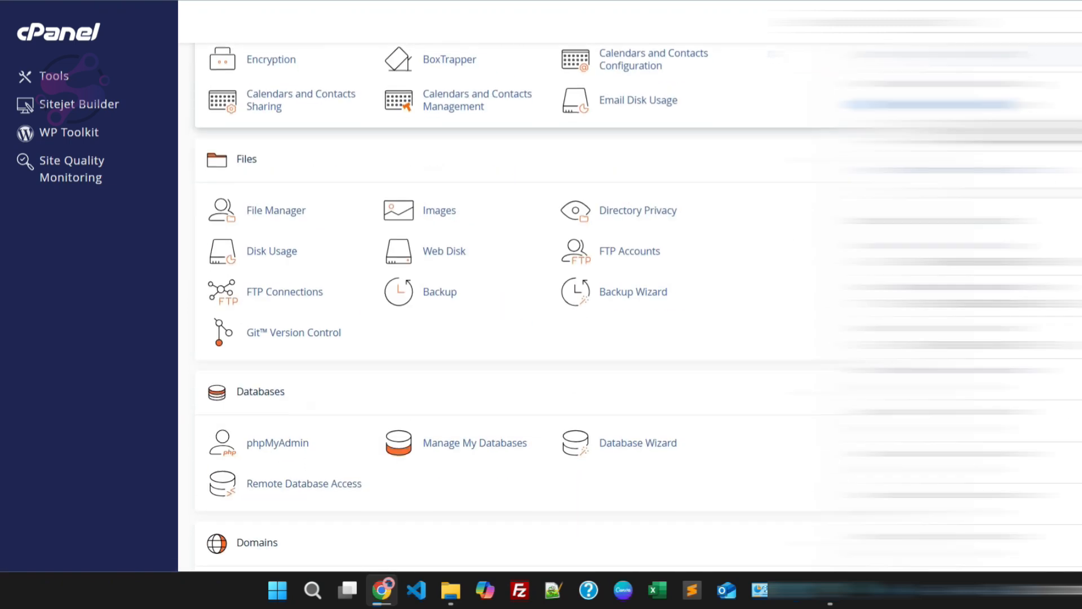
click(271, 208)
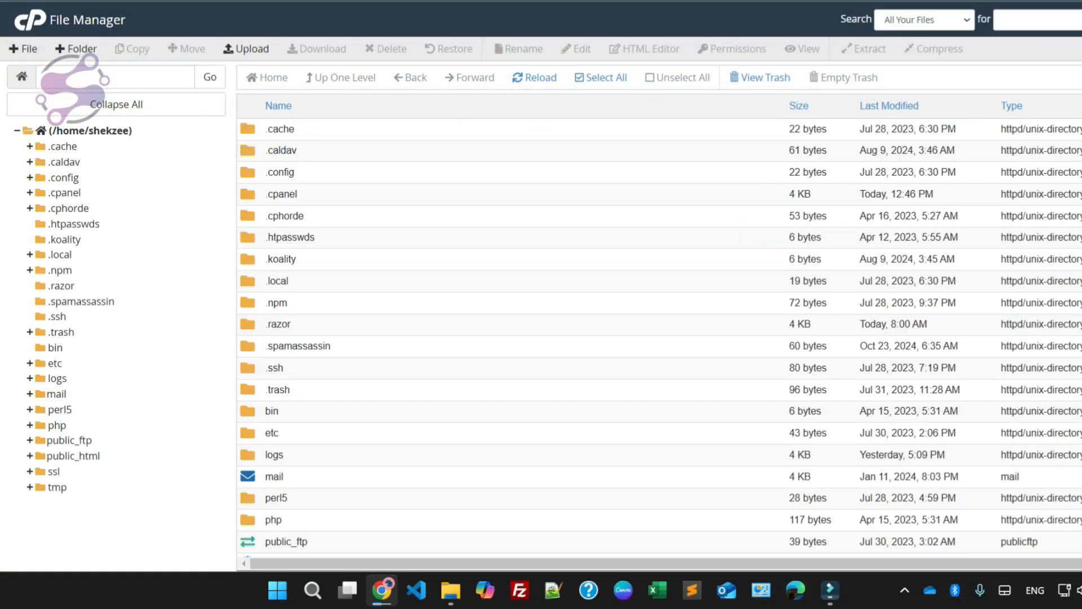
click(73, 455)
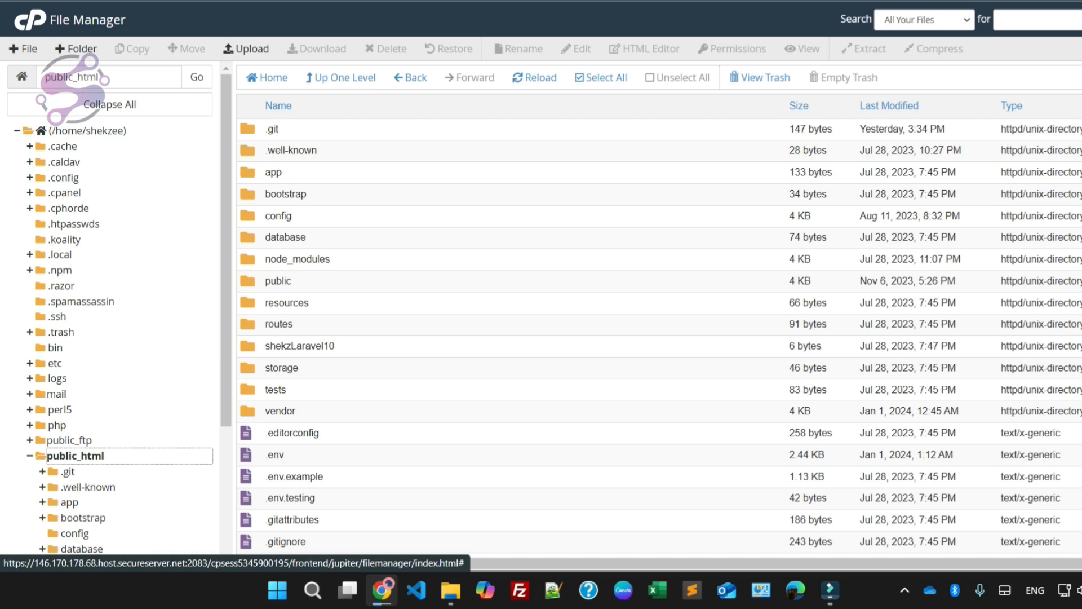
scroll(659, 337, down, 10)
scroll(660, 337, up, 9)
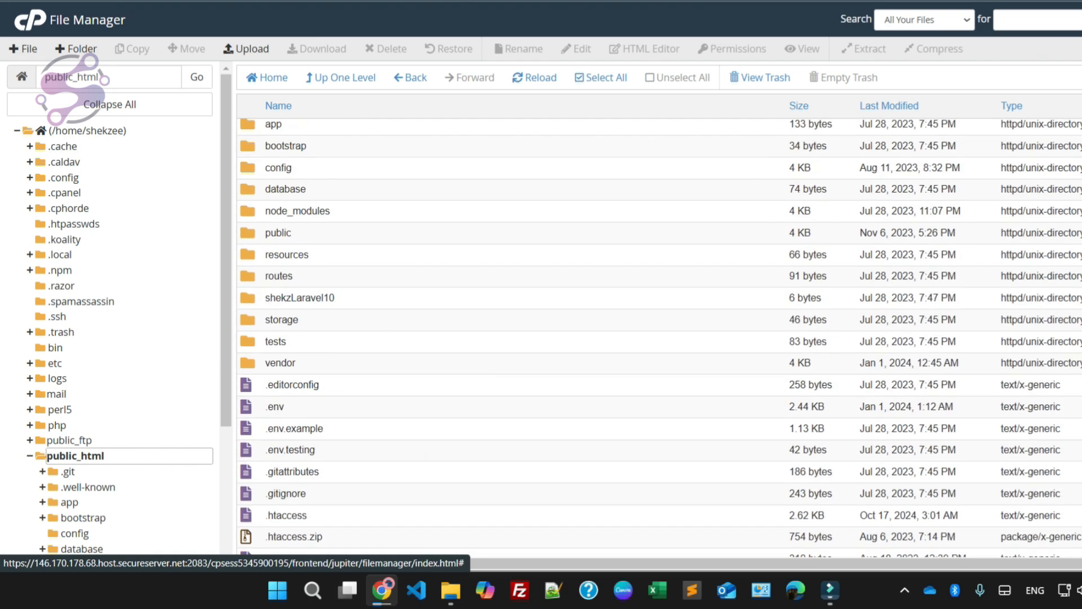
click(281, 407)
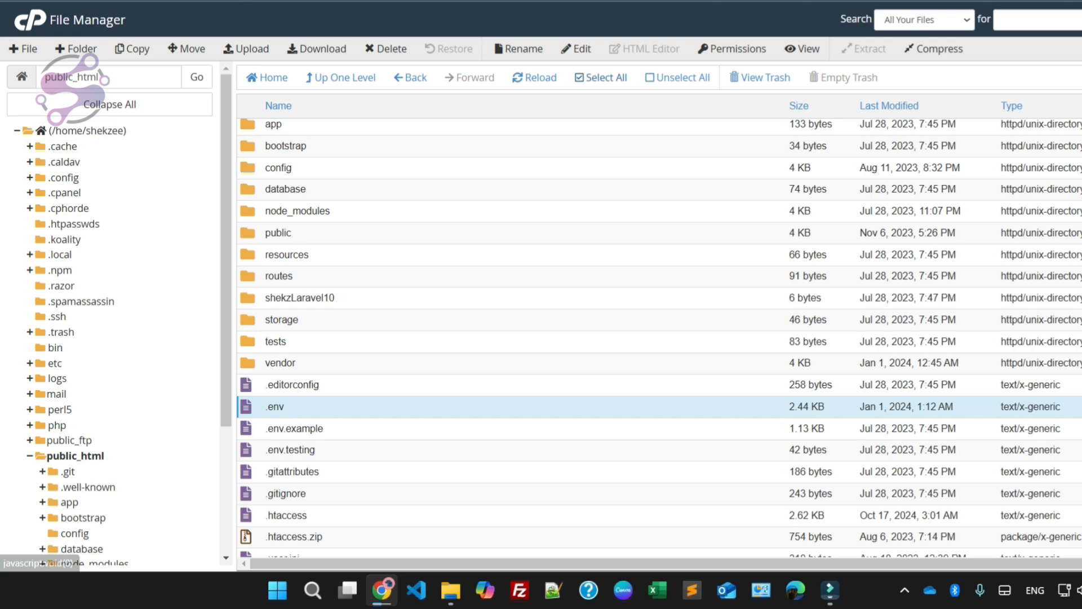
click(601, 78)
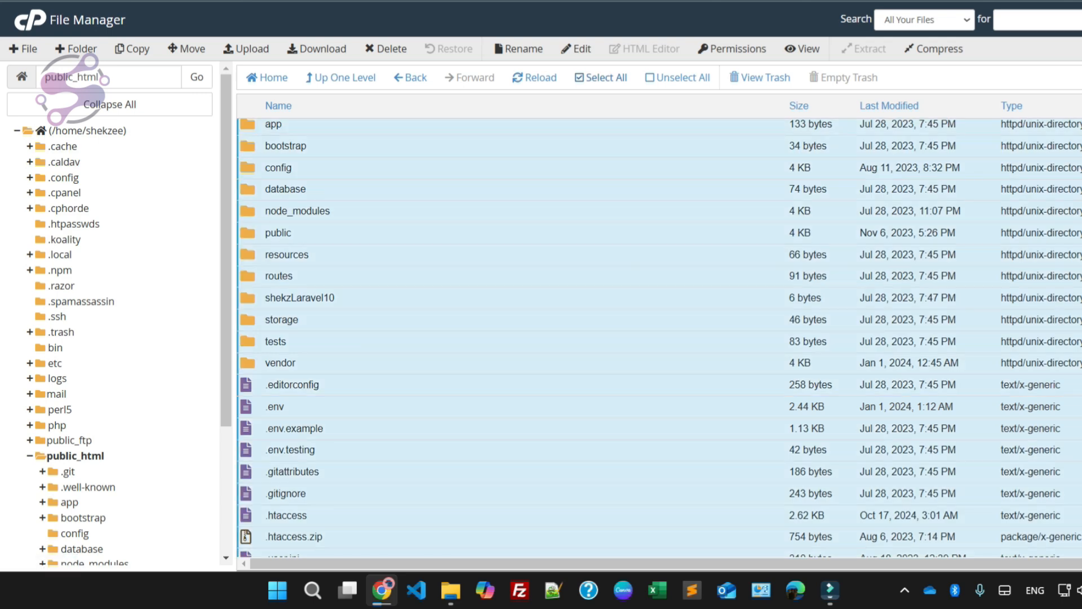
scroll(659, 337, up, 1)
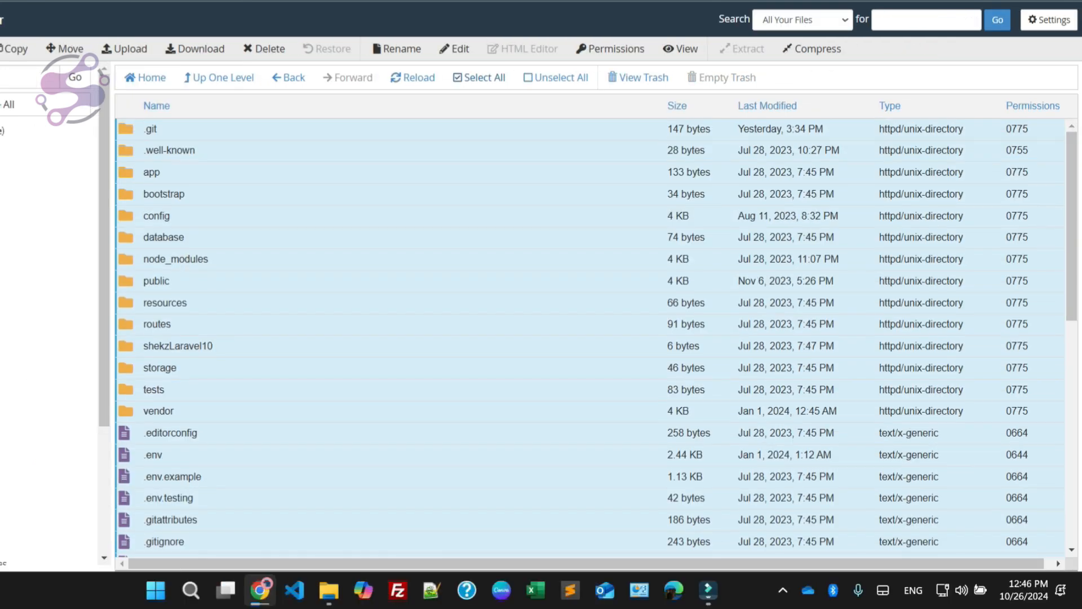
Step: Save the File Manager preferences with Home Directory as the default and Show Hidden Files (dotfiles) enabled
click(1049, 19)
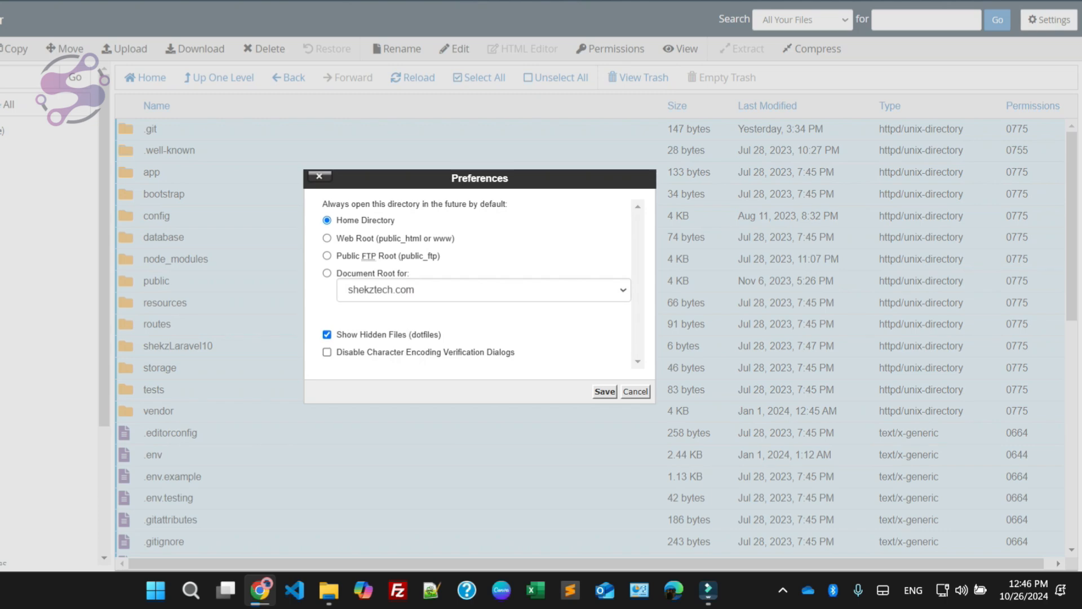
click(604, 391)
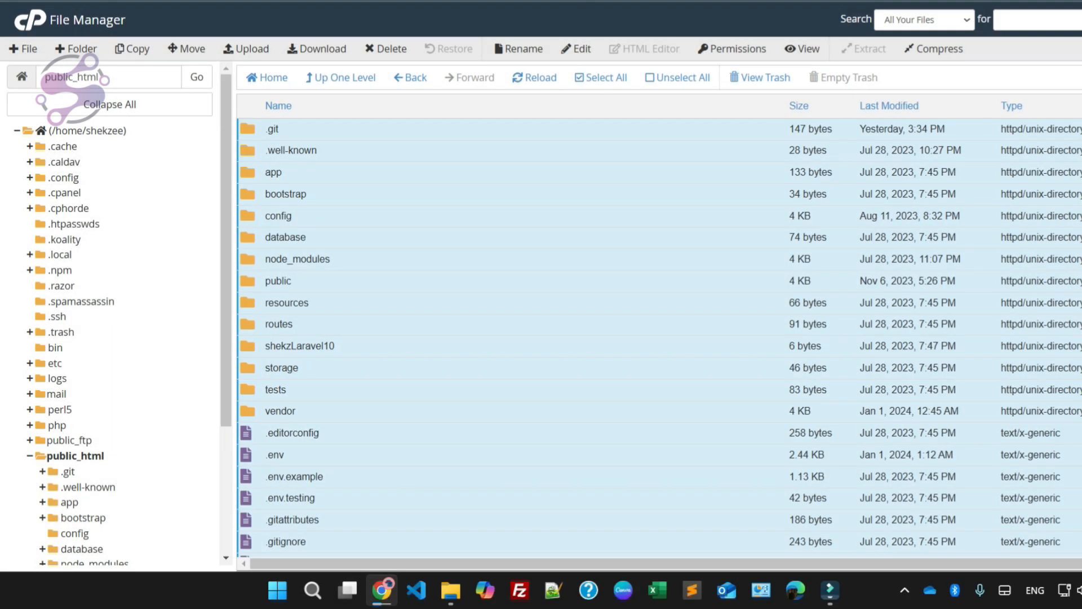
Step: In public_html, select everything except beforeLaravel10.zip, beforePaypalandProSubscription.zip, finalBackupBeforeLaravel.zip, finalbackupbeforemigrating.zip and shekztechmigrateserver.zip
scroll(659, 338, down, 3)
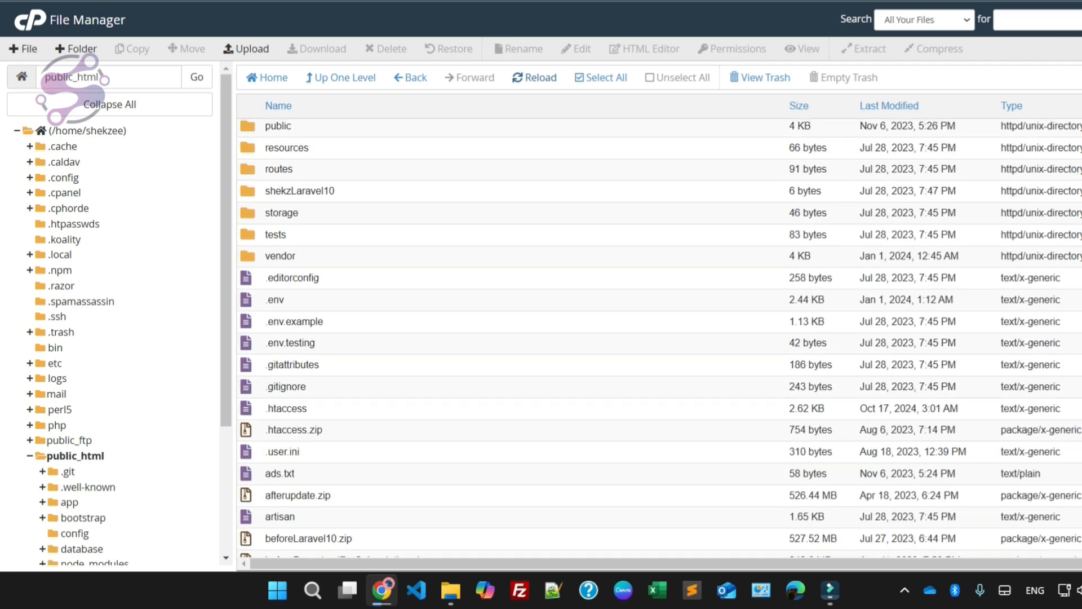
scroll(659, 338, up, 3)
click(601, 77)
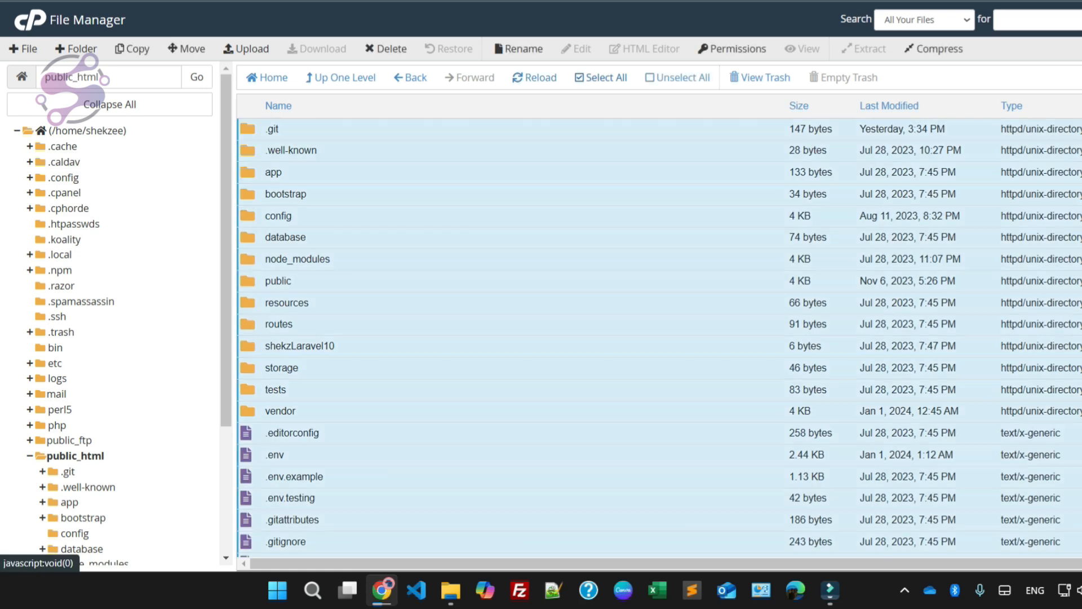
scroll(659, 338, down, 10)
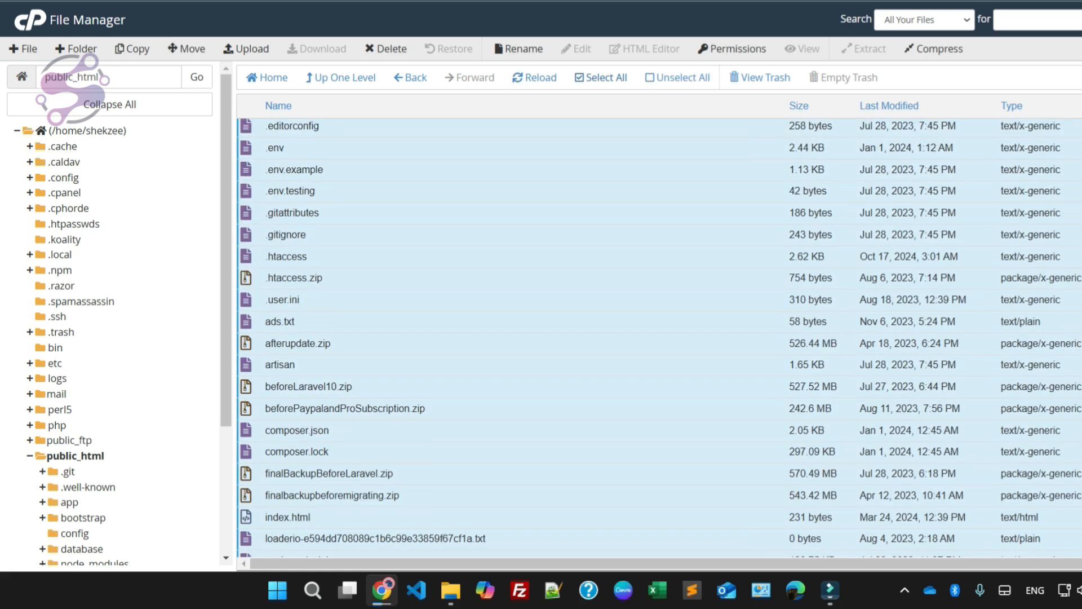
ctrl+click(345, 246)
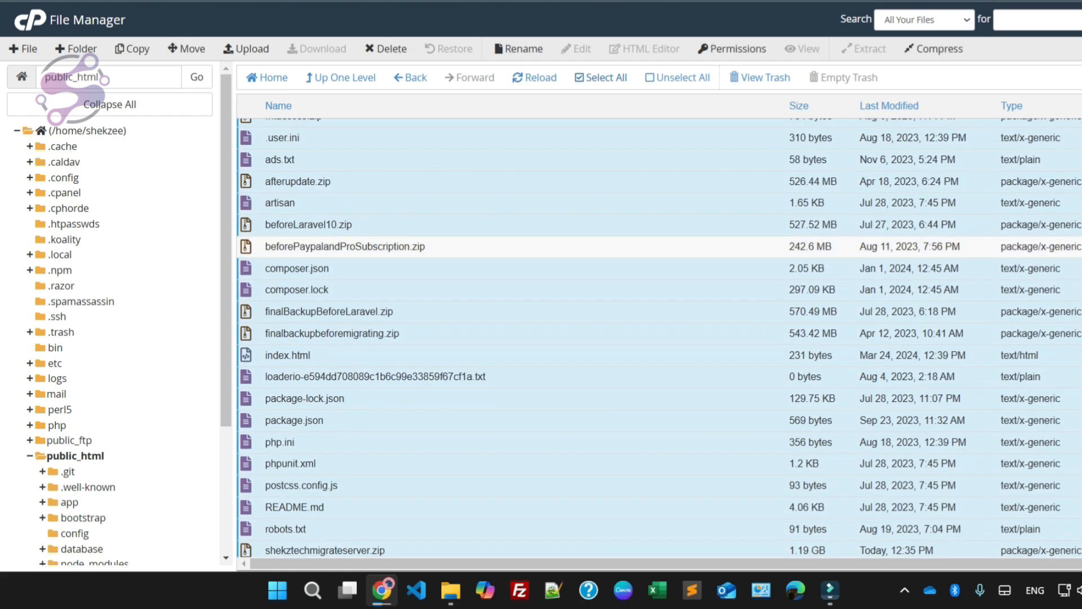
ctrl+click(308, 225)
ctrl+click(332, 333)
ctrl+click(329, 311)
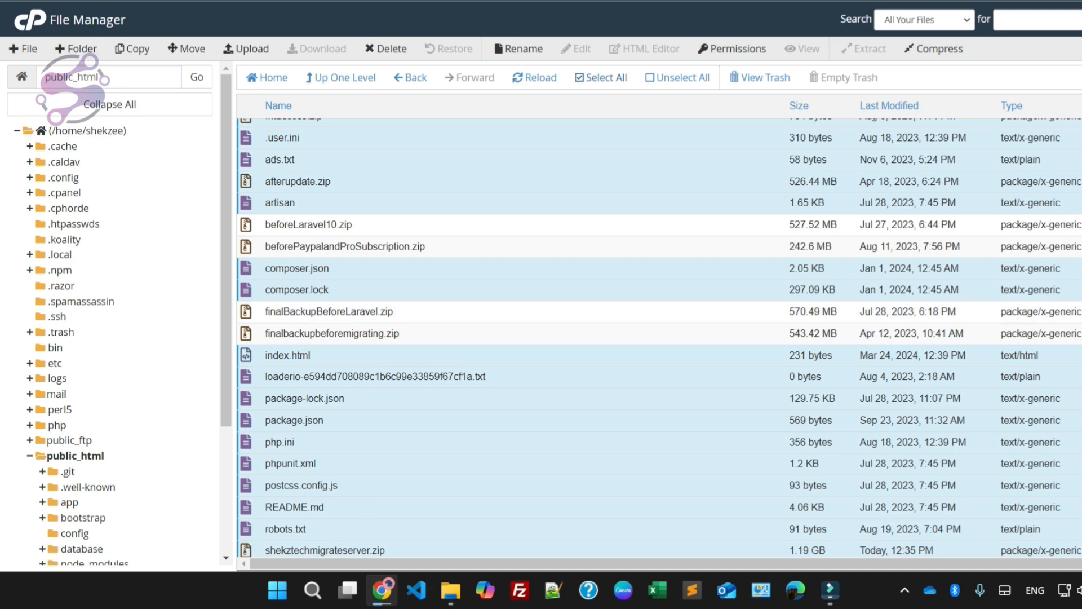
scroll(322, 350, down, 1)
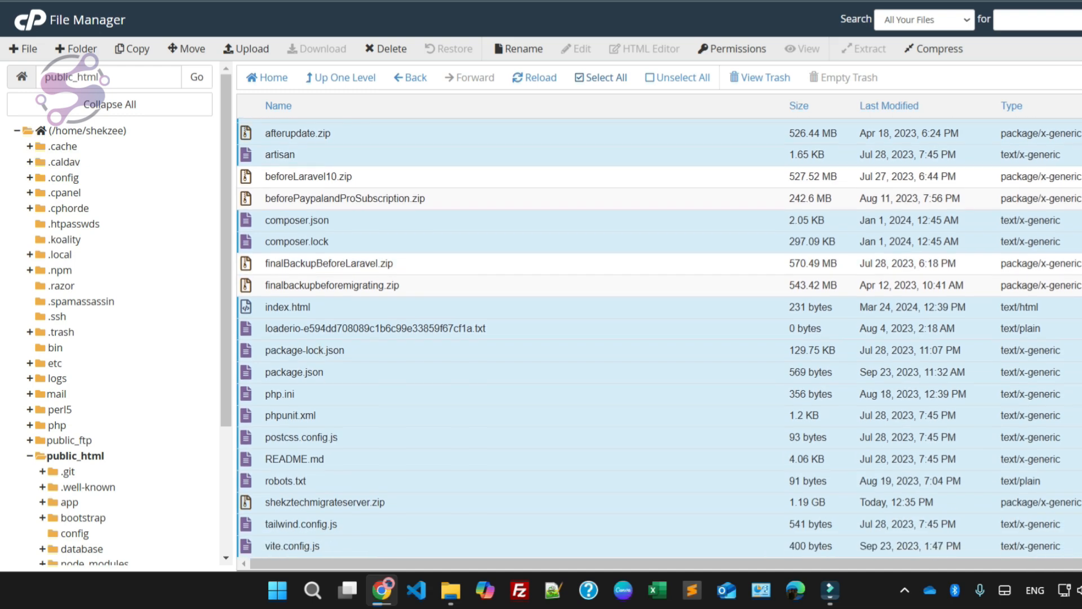
ctrl+click(324, 502)
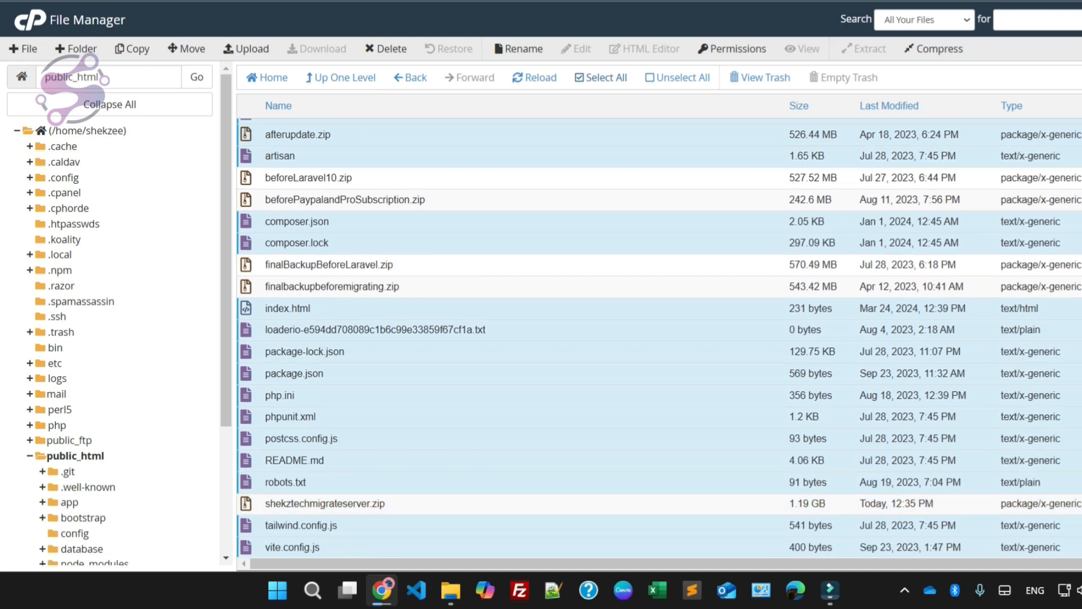
Step: Start compressing the selected public_html items with Zip Archive as the compression type
scroll(660, 338, up, 5)
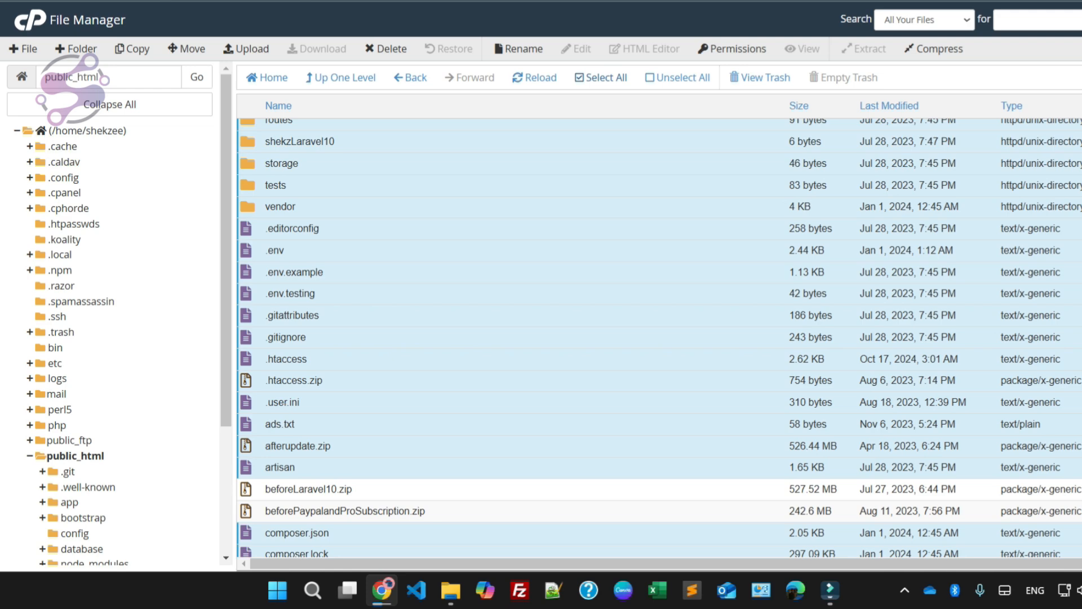
scroll(659, 338, up, 3)
right_click(309, 199)
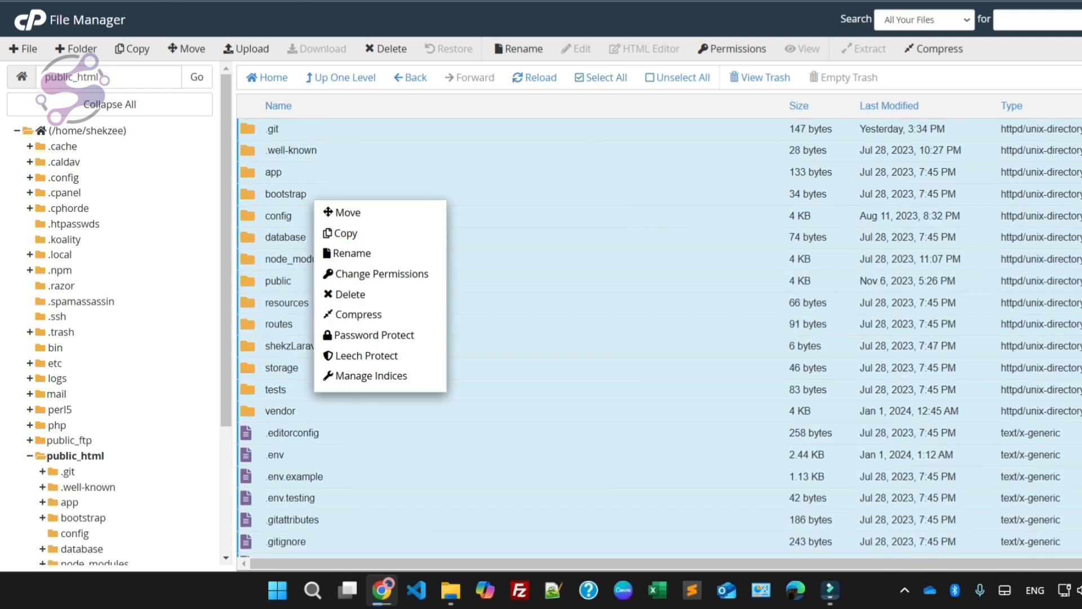
click(361, 315)
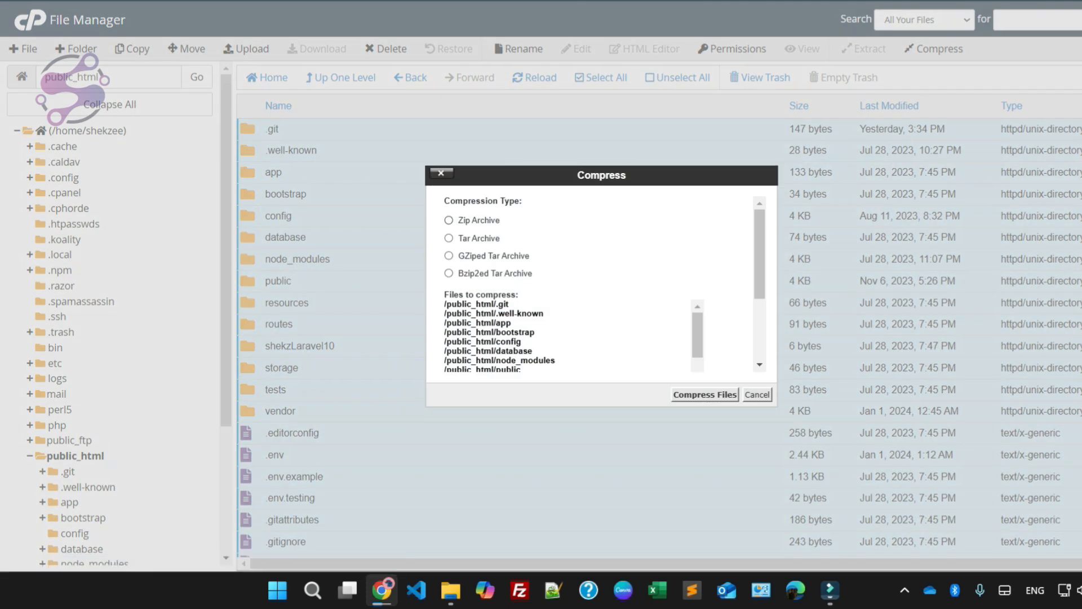
click(448, 220)
scroll(579, 338, down, 5)
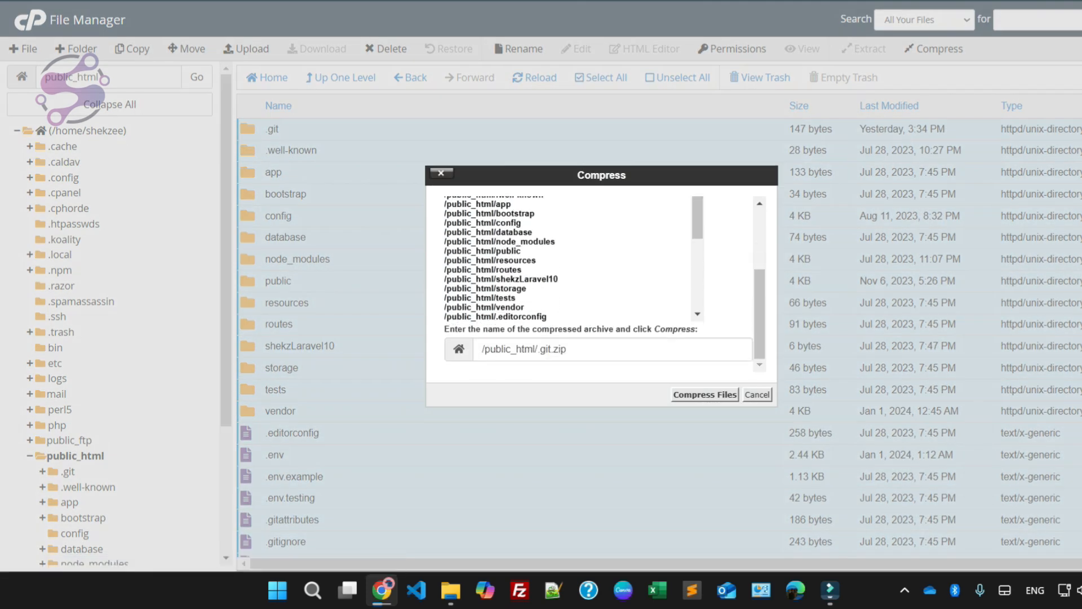
Step: Name the archive /public_html/shekztechserver.zip, compress the files and dismiss the compression results
click(554, 348)
key(shift+Left)
key(shift+Left)
key(shift+Left)
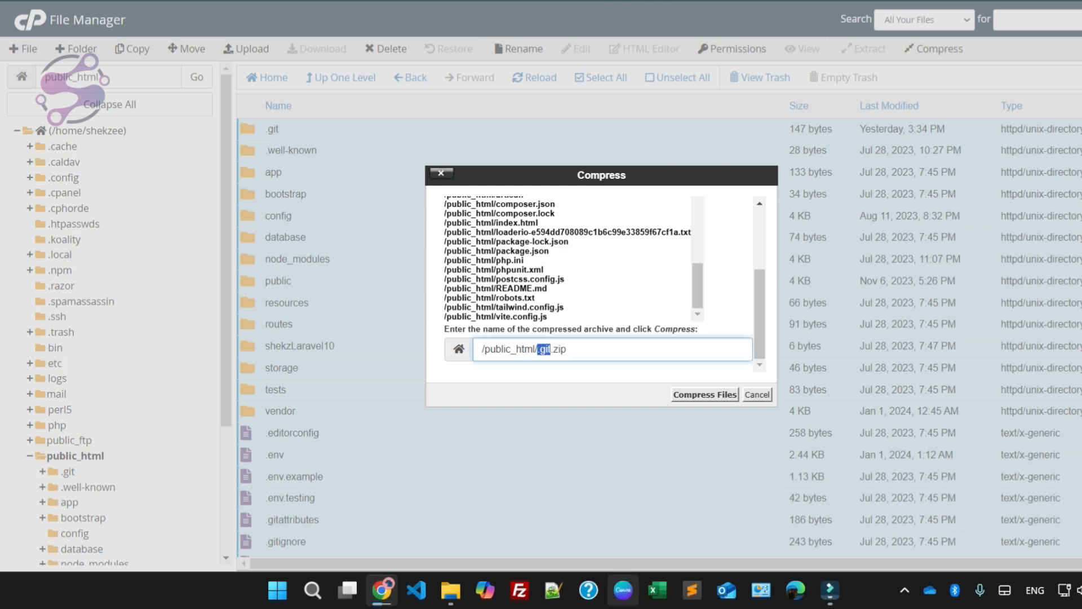
key(BackSpace)
text(shekztech,.)
key(BackSpace)
key(BackSpace)
text(server)
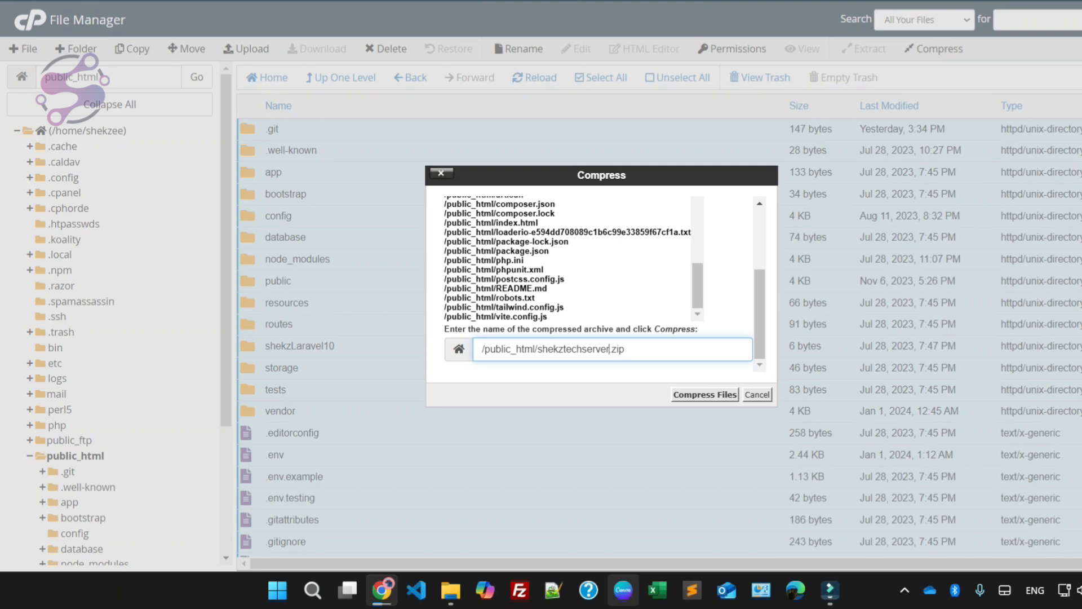
key(Return)
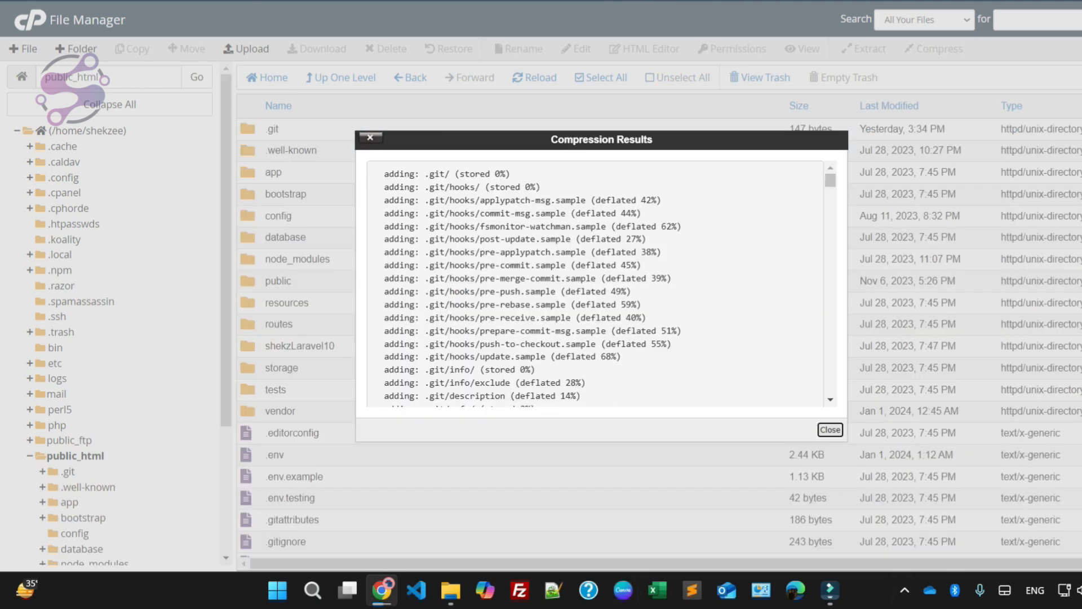
click(829, 429)
Step: Reload the public_html listing and search the page for "today" to locate the newly created archive
click(535, 78)
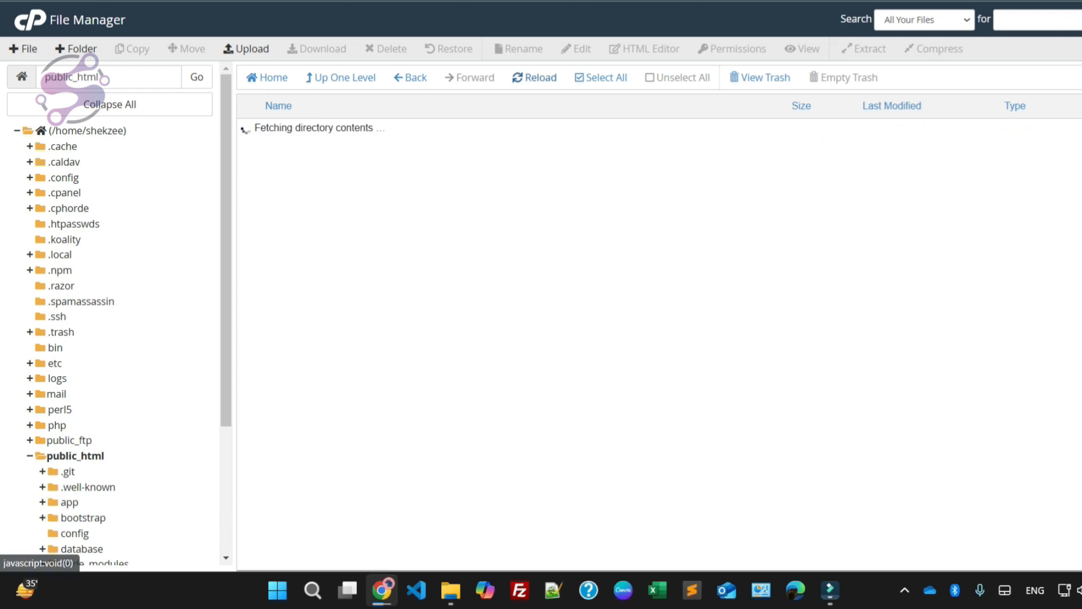
key(ctrl+f)
text(to)
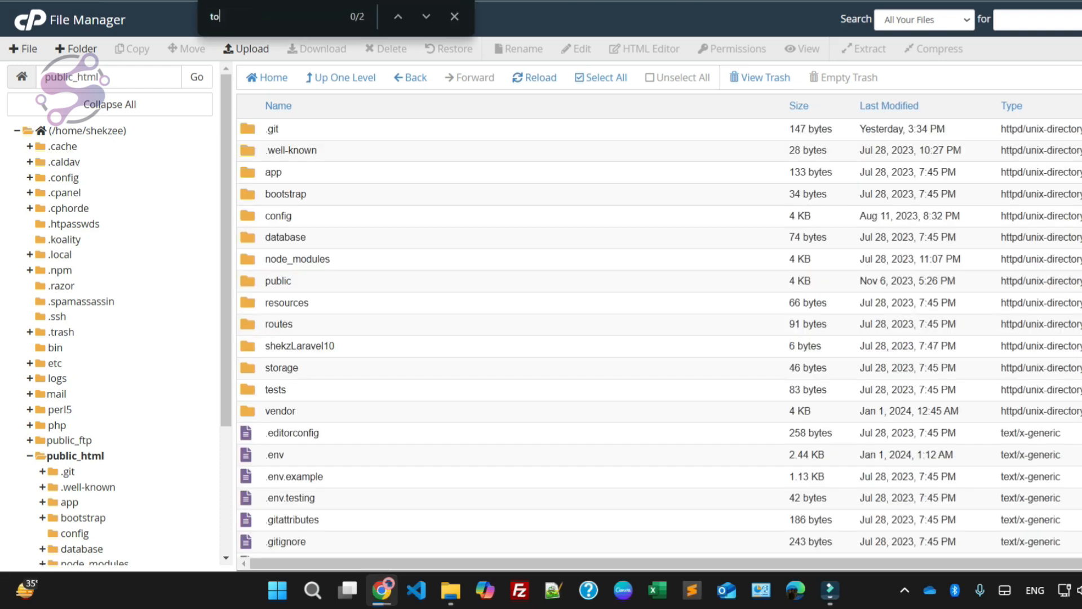
text(day)
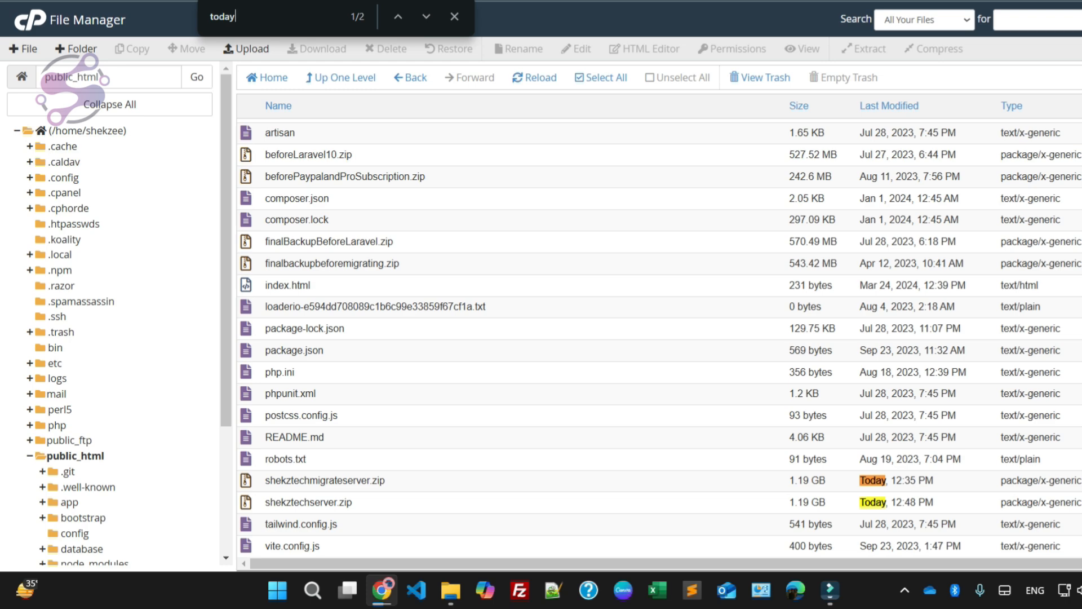
Step: Download the shekztechserver.zip archive from public_html
click(900, 502)
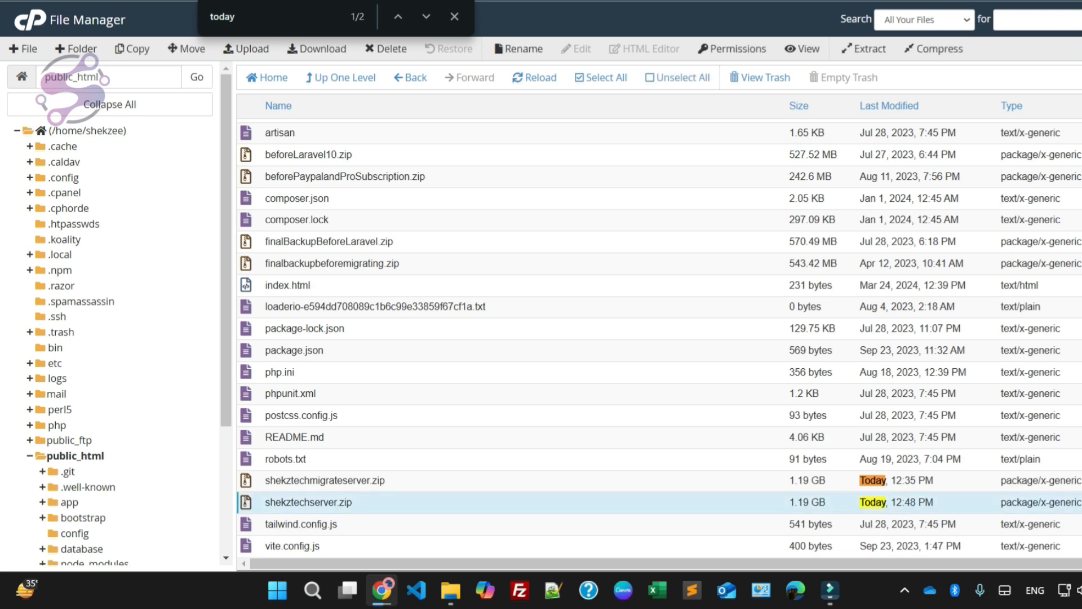
right_click(282, 501)
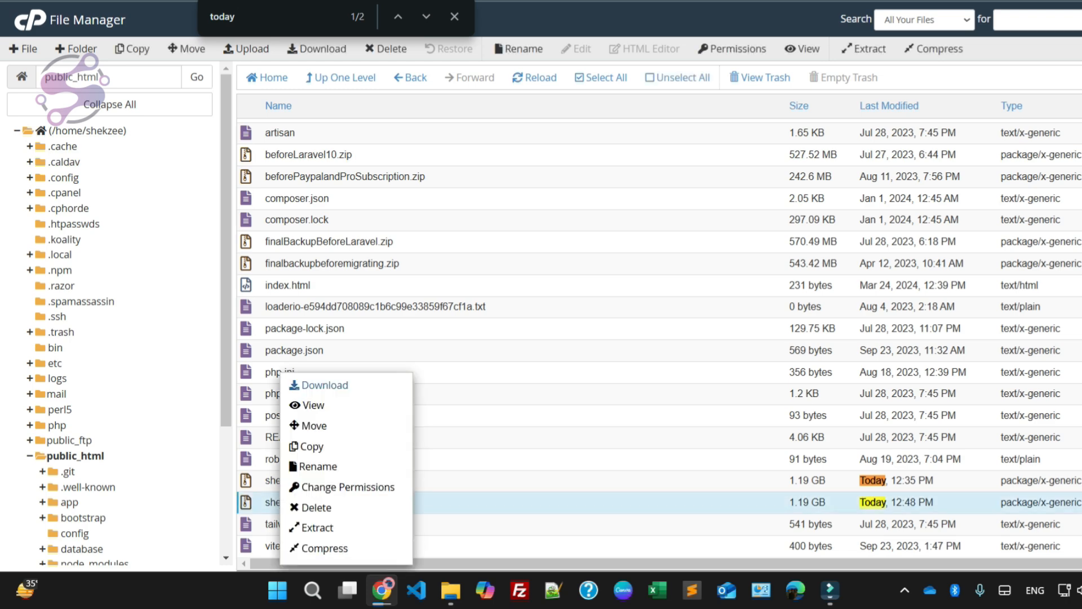
click(315, 386)
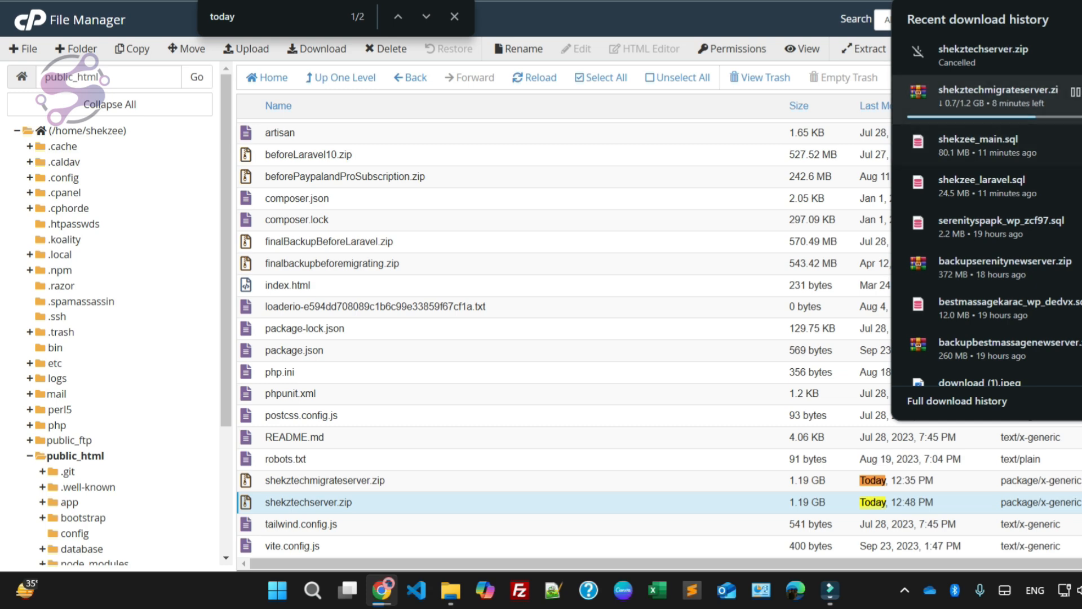
Step: Switch to File Explorer and display the backup folder's files as big icons
key(alt+Tab)
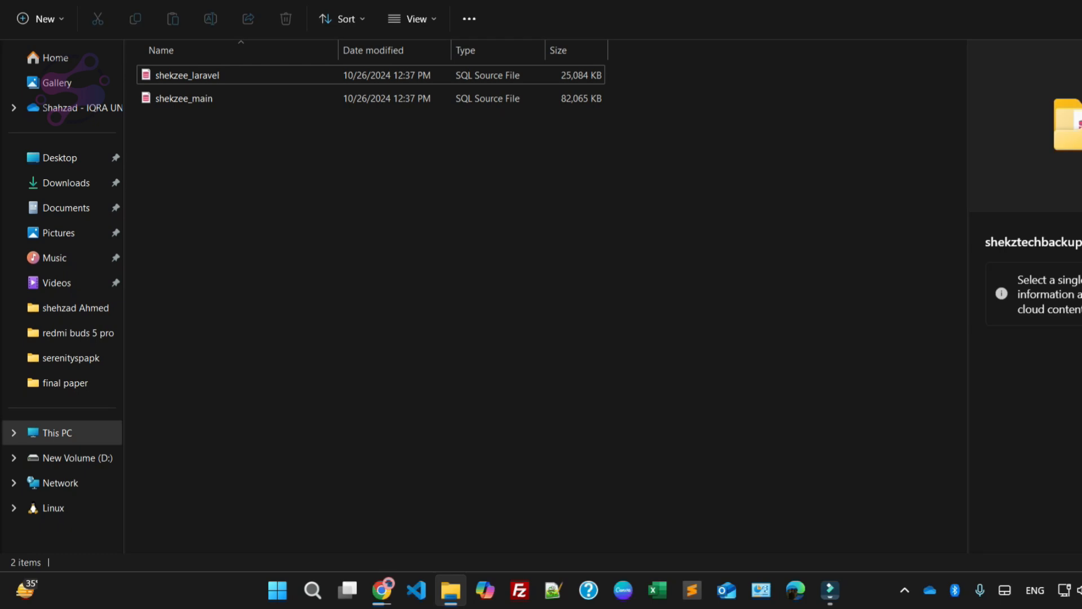
click(413, 19)
click(402, 79)
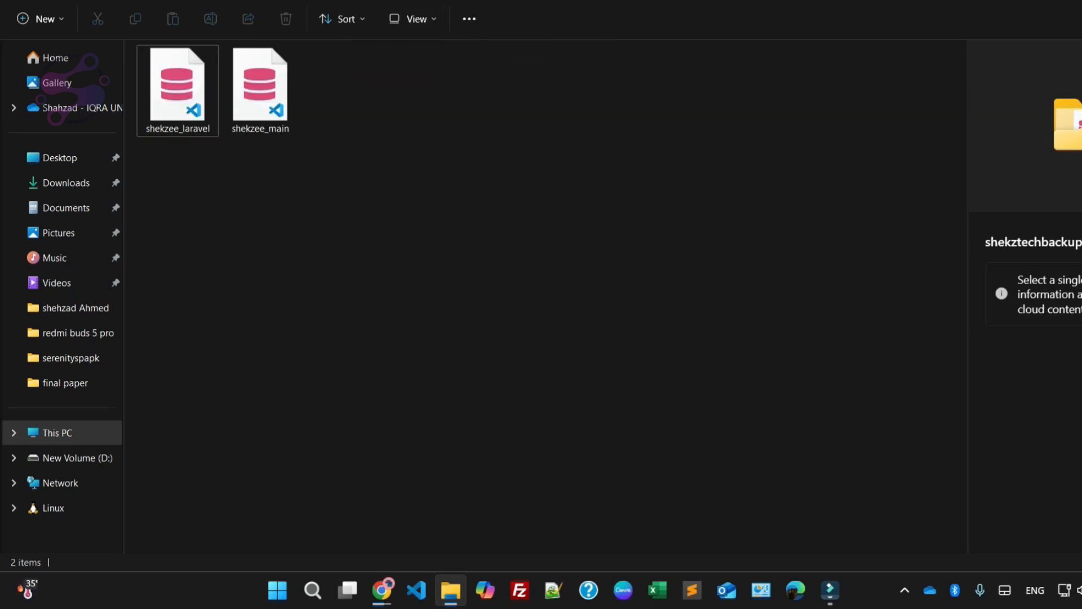
Step: Permanently delete both SQL files, shekzee_laravel and shekzee_main, from the local backup folder
key(ctrl+a)
key(shift+Delete)
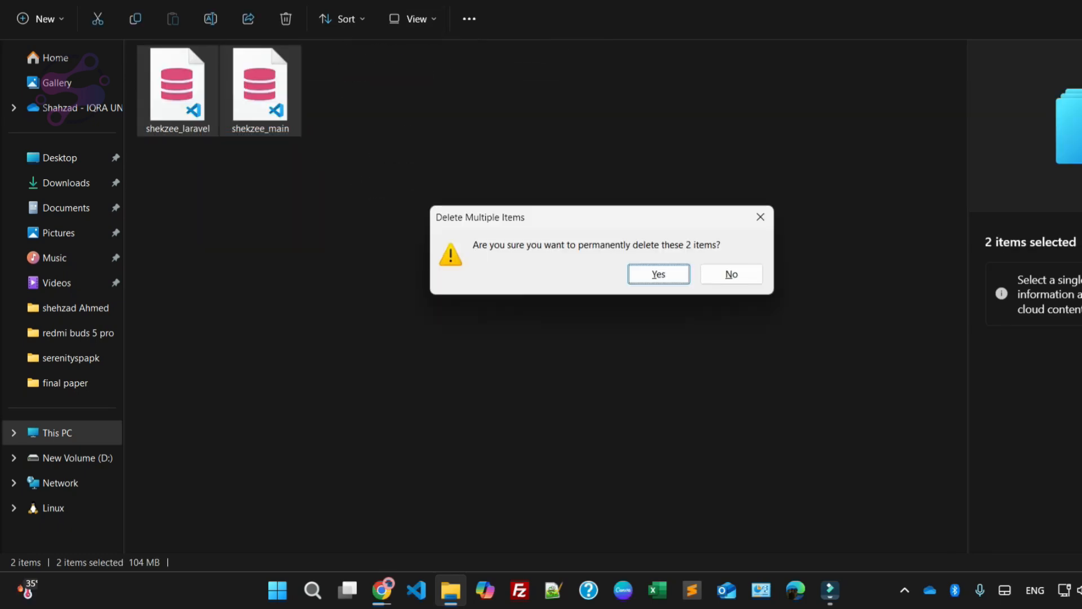
key(Return)
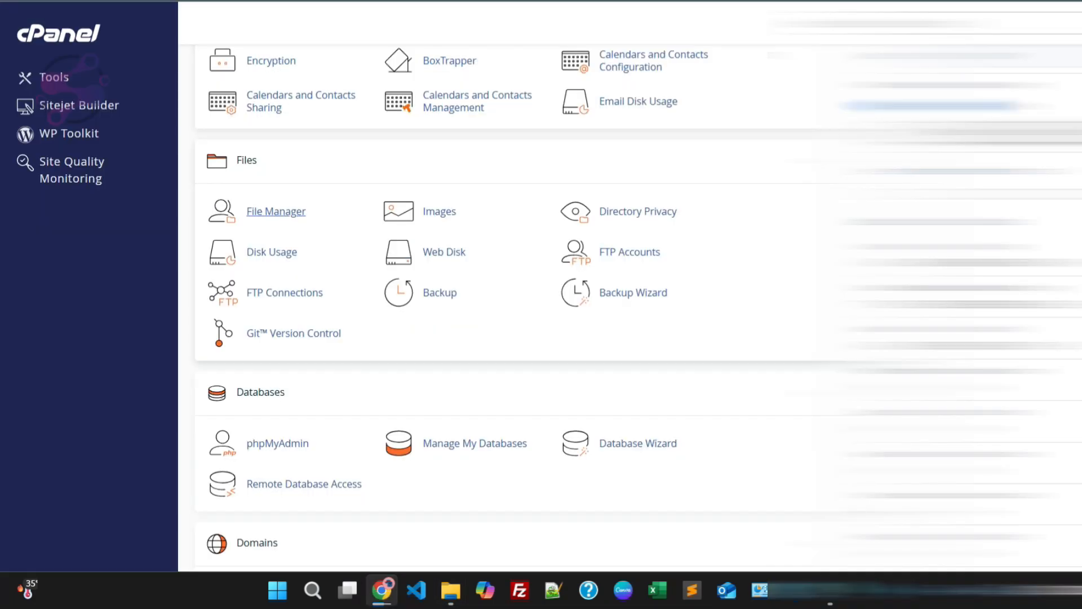
scroll(541, 281, down, 3)
scroll(278, 286, up, 10)
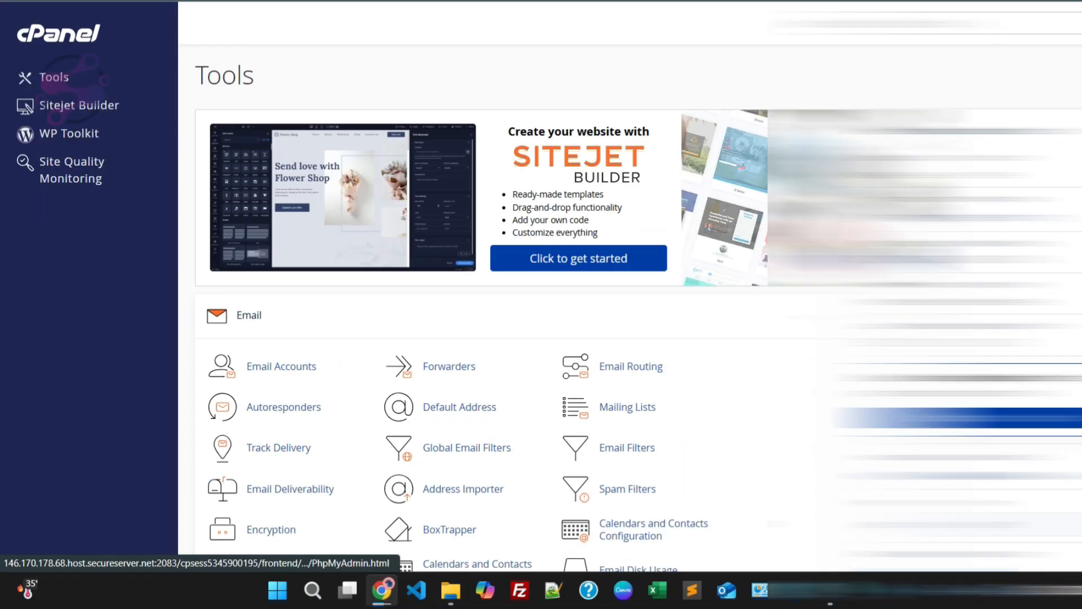
Step: Open phpMyAdmin from the cPanel tools and expand the shekzee database group
scroll(278, 287, down, 10)
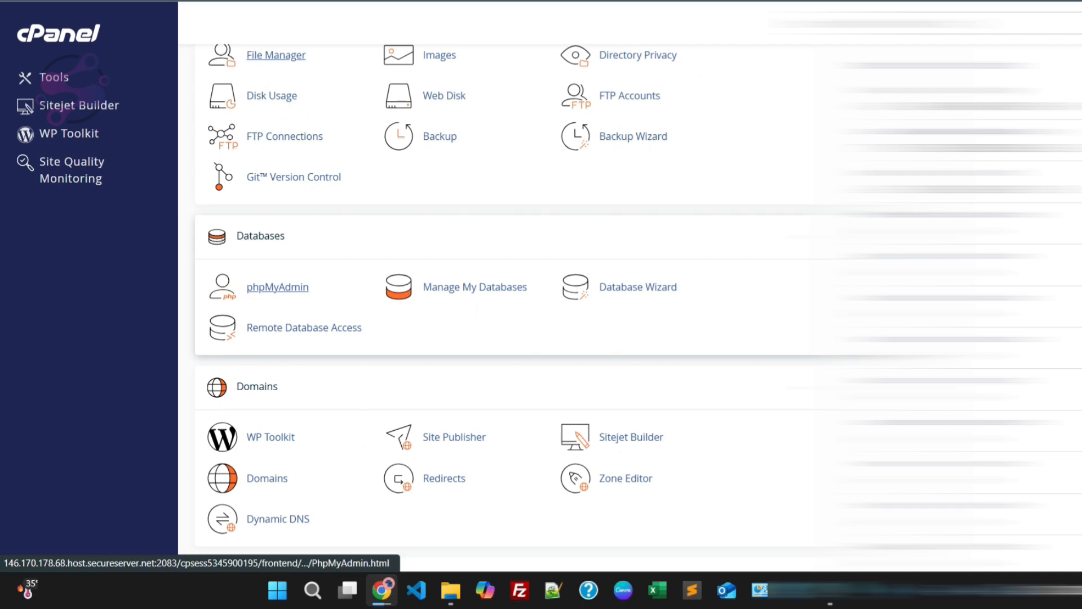
click(277, 287)
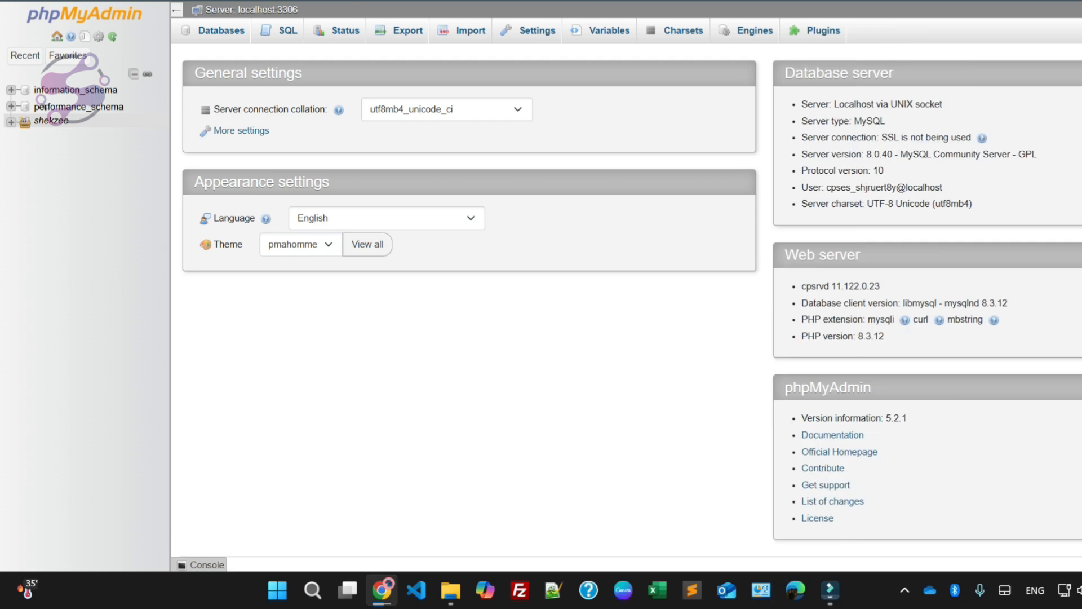
click(11, 122)
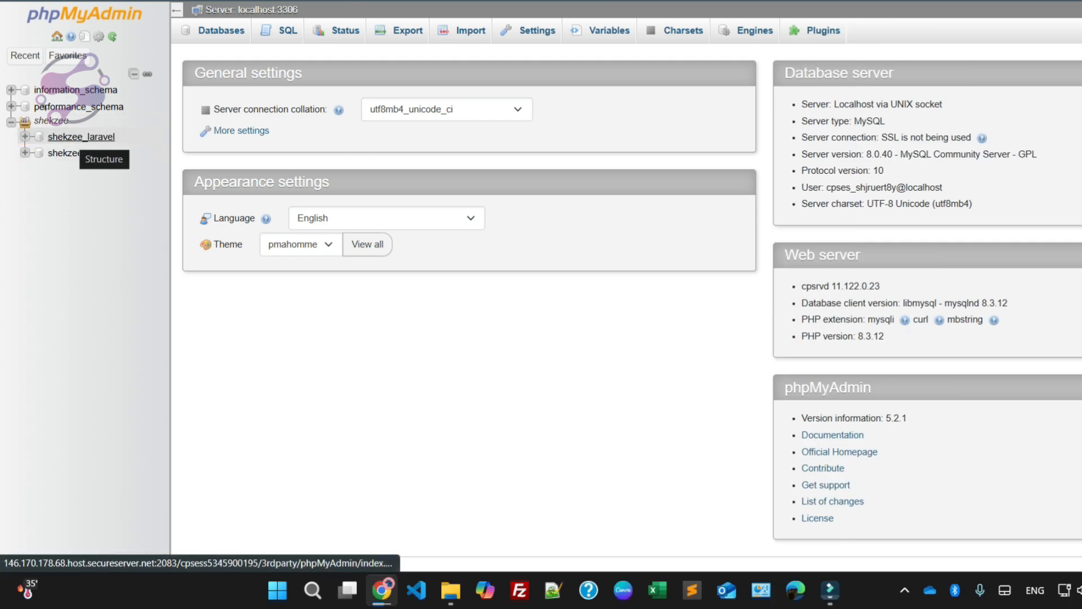
Step: Export the shekzee_laravel database with the Quick method in SQL format and save it as shekzee_laravel
click(81, 137)
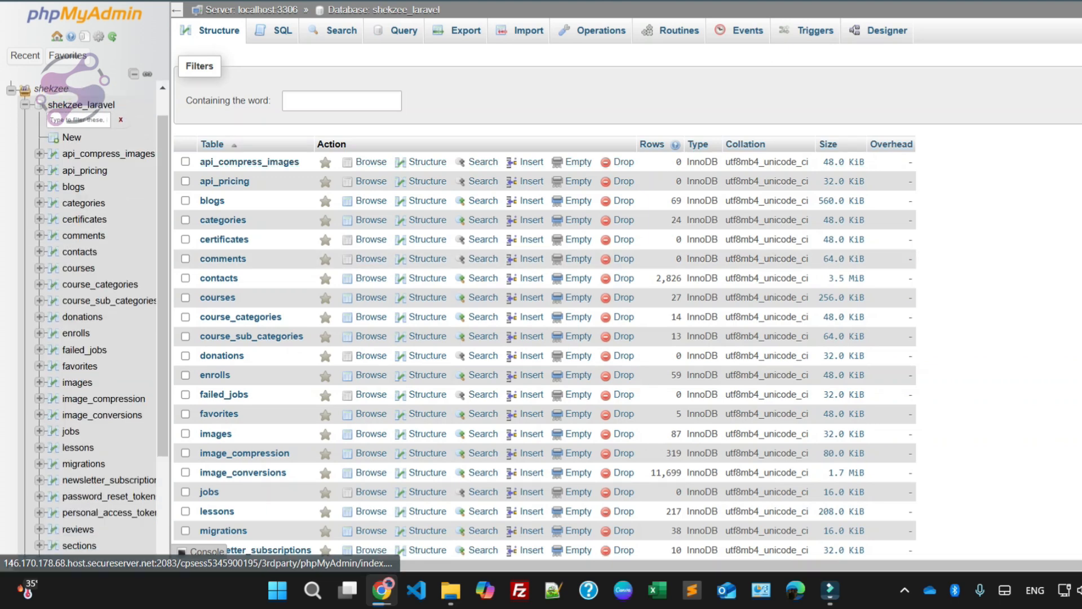
click(457, 30)
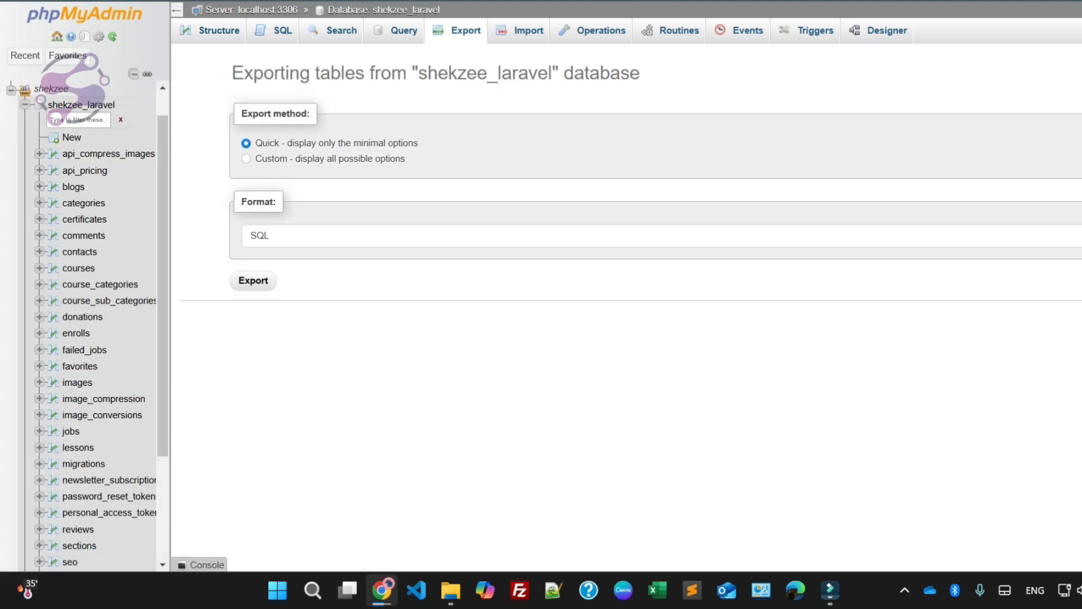
click(253, 280)
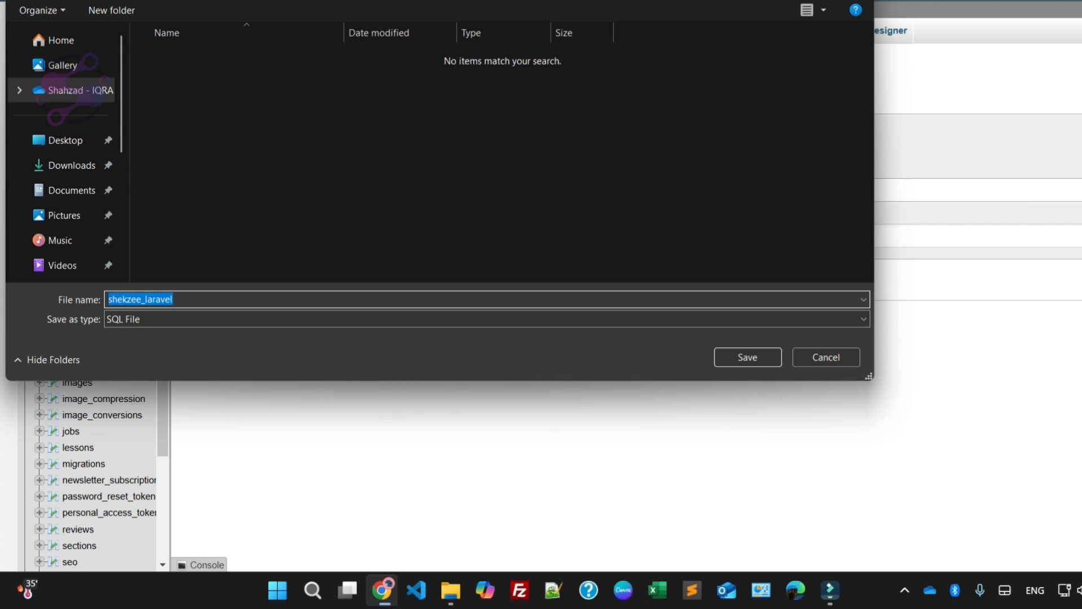
key(Return)
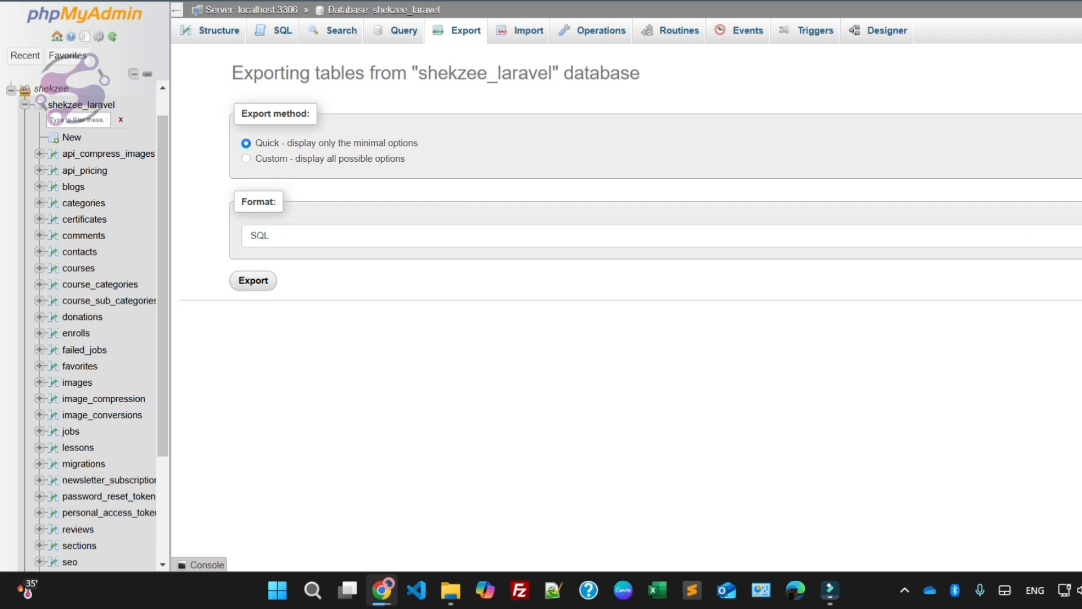
Step: Export the shekzee_main database with the Quick method in SQL format
click(77, 152)
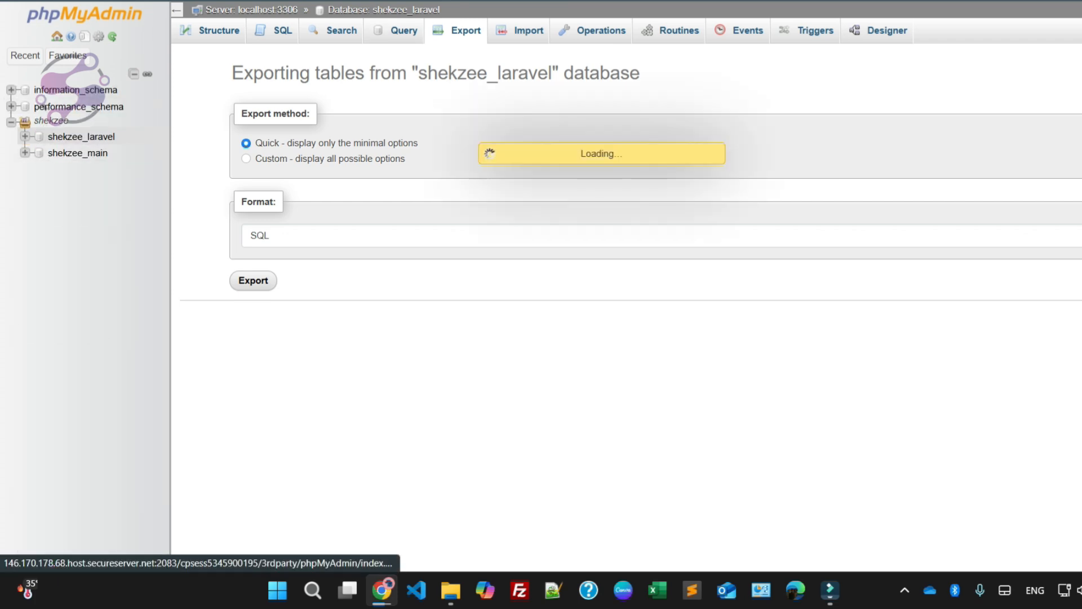
click(457, 30)
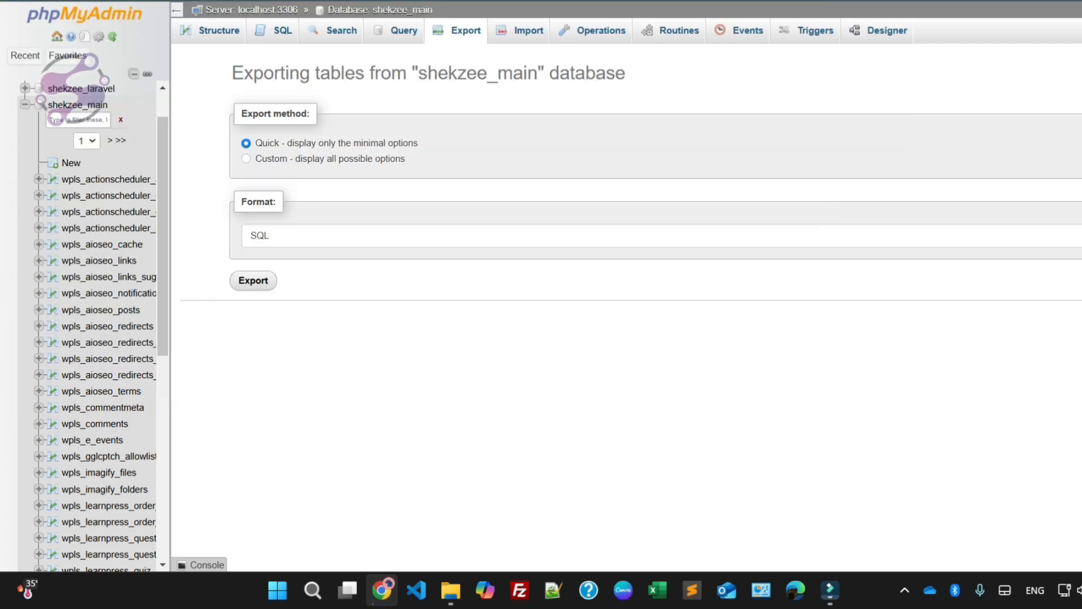
Step: Check the local backup folder and the browser's recent downloads for the exported shekzee_laravel and shekzee_main SQL files
click(451, 591)
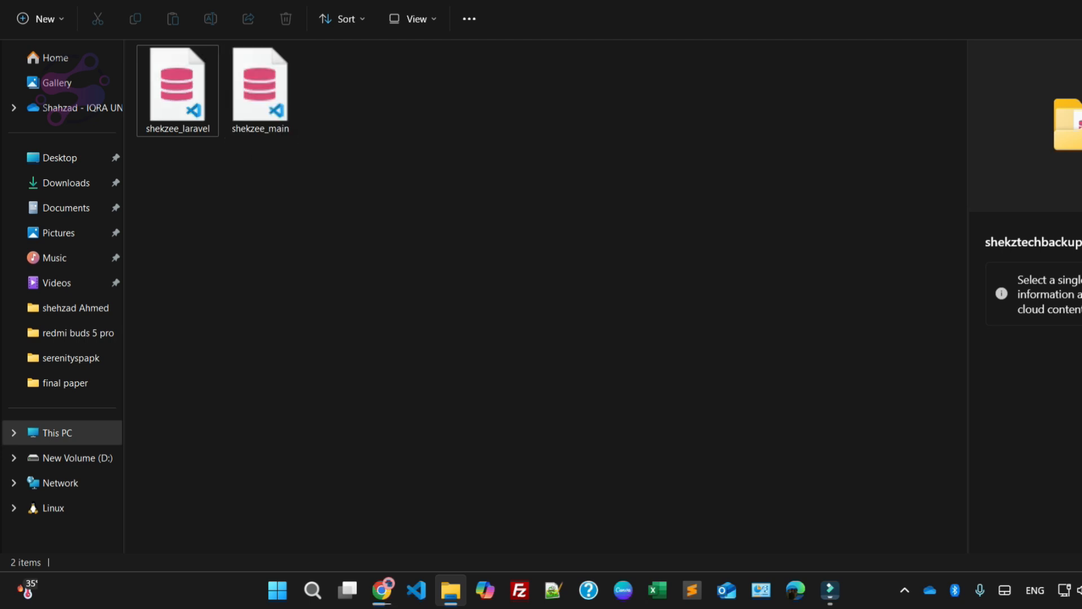
click(382, 590)
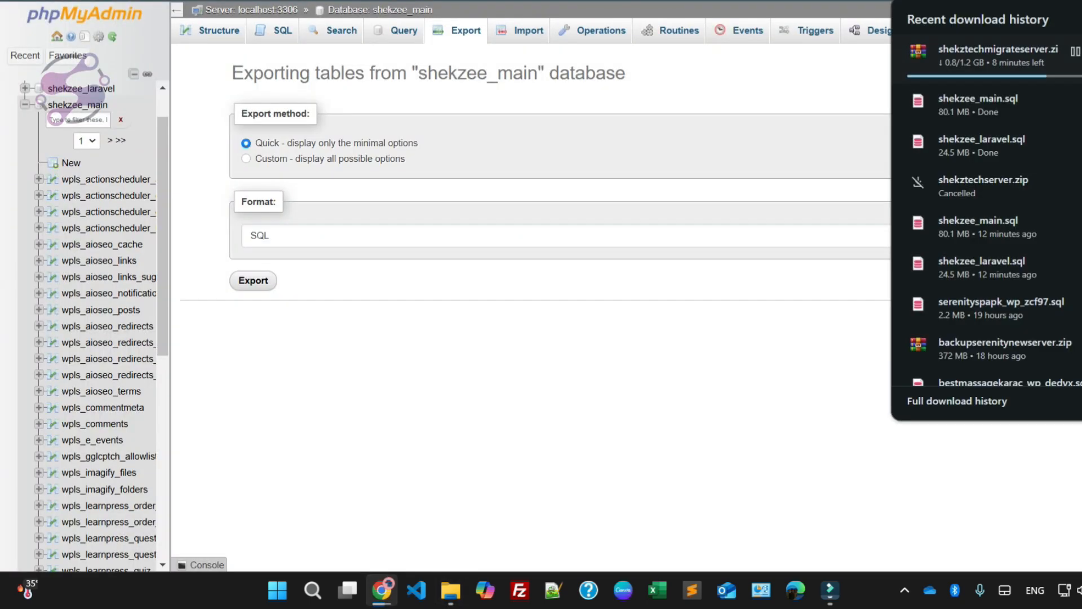
click(450, 590)
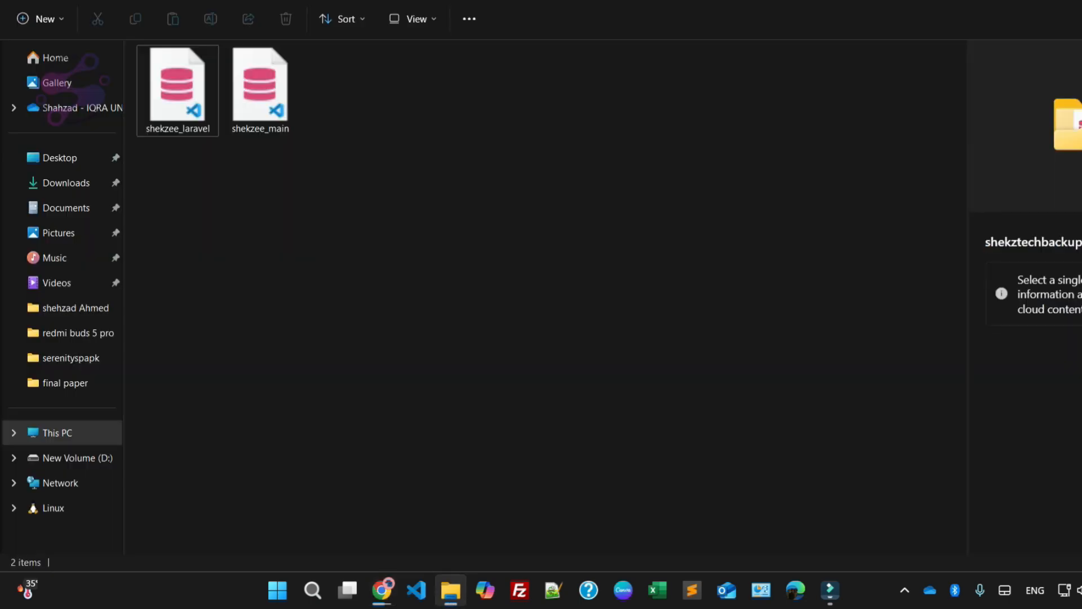
click(259, 90)
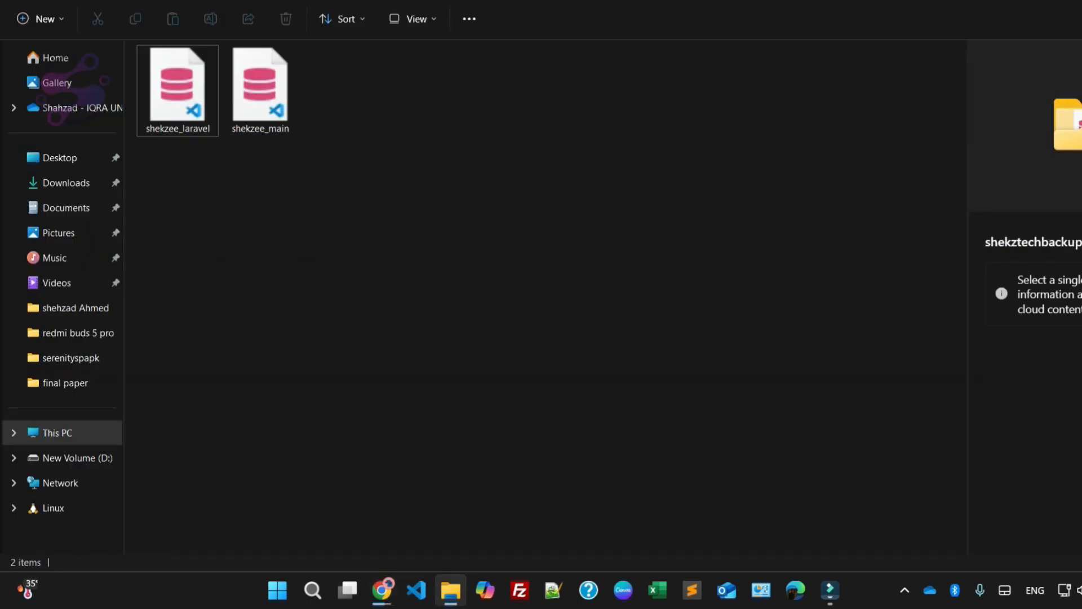
Step: Return to the cPanel Tools page and look over its Email, Files and Databases sections
key(alt+Tab)
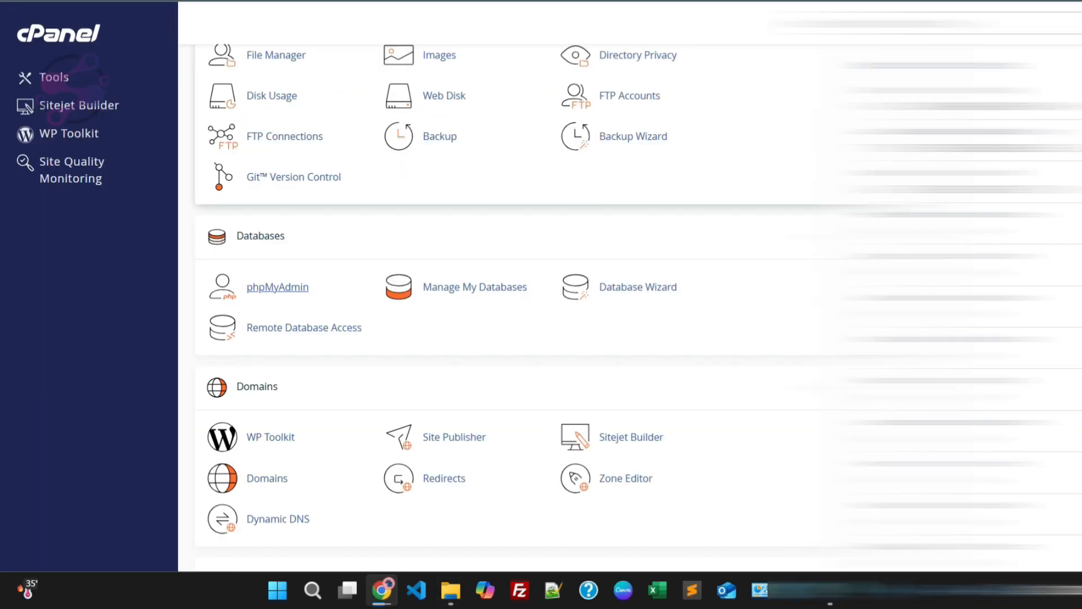
scroll(541, 304, up, 8)
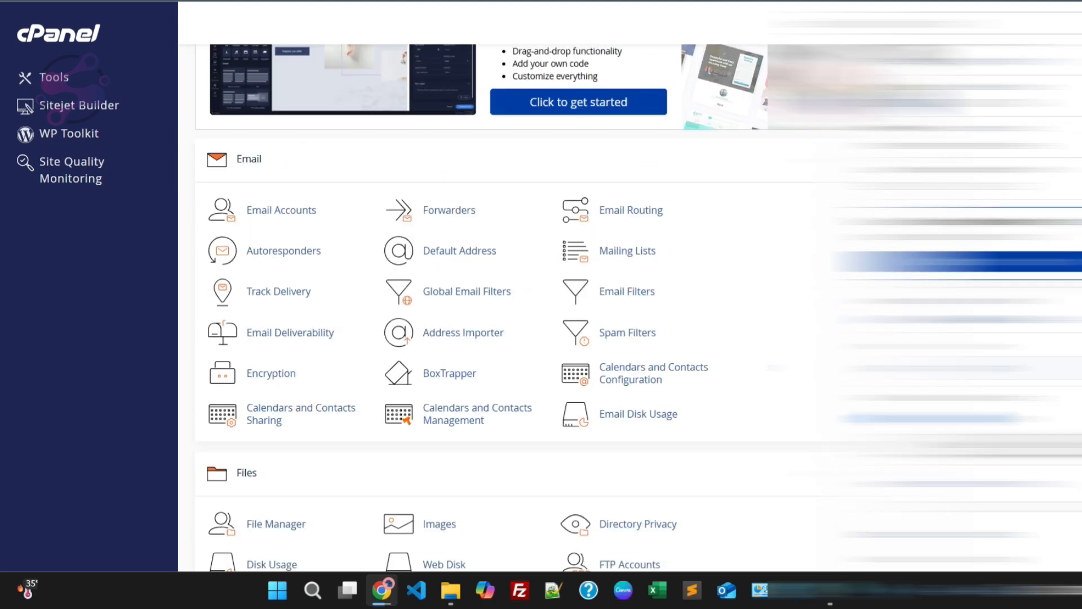
scroll(631, 210, up, 3)
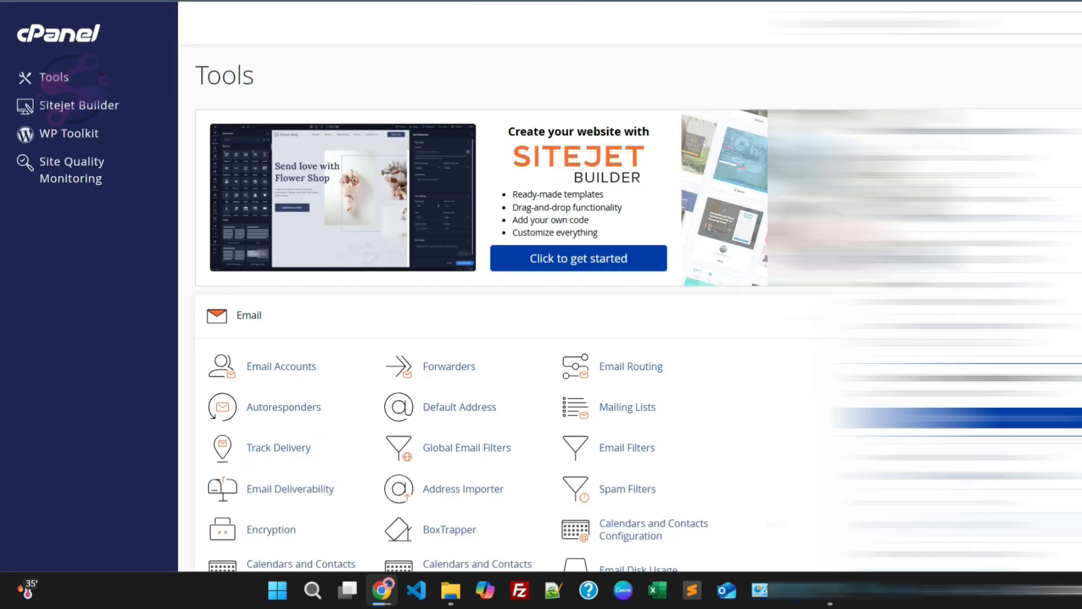
scroll(630, 307, down, 10)
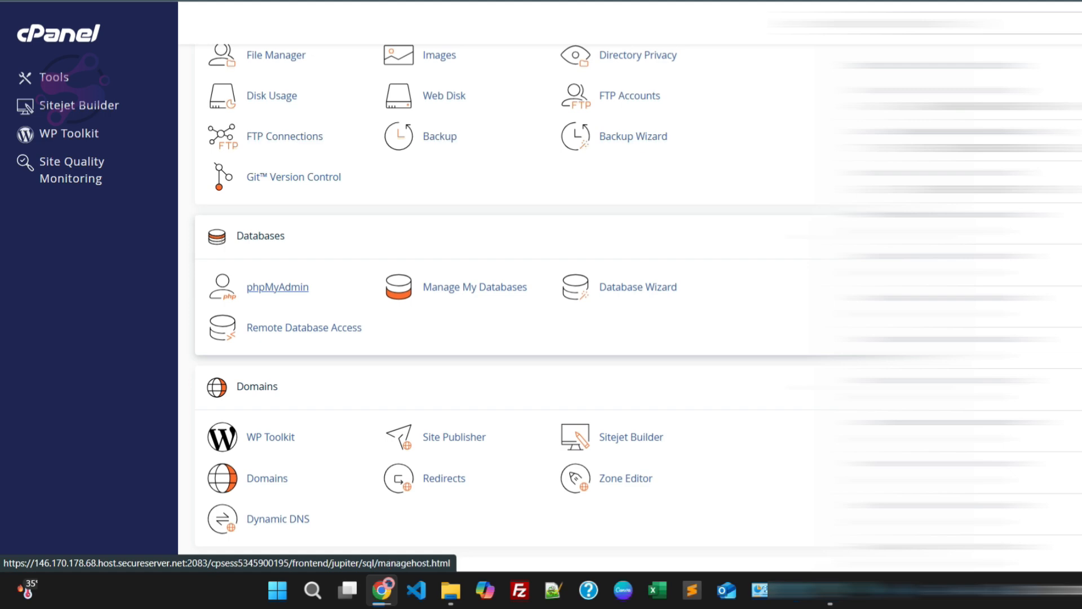
scroll(282, 338, up, 4)
scroll(294, 411, up, 5)
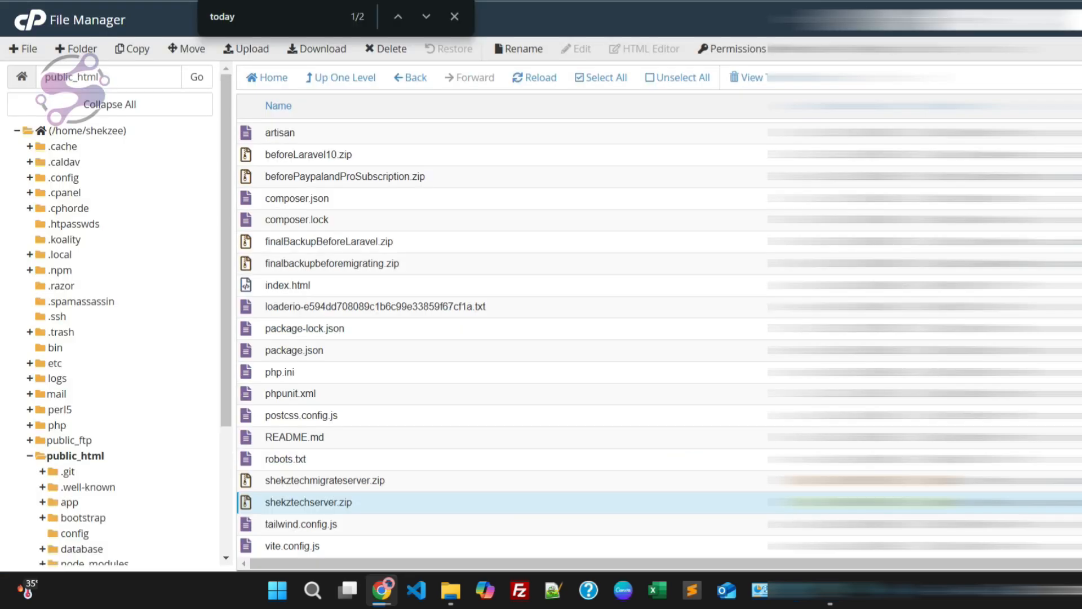
Step: Go to the home directory in File Manager and open its mail folder
click(79, 102)
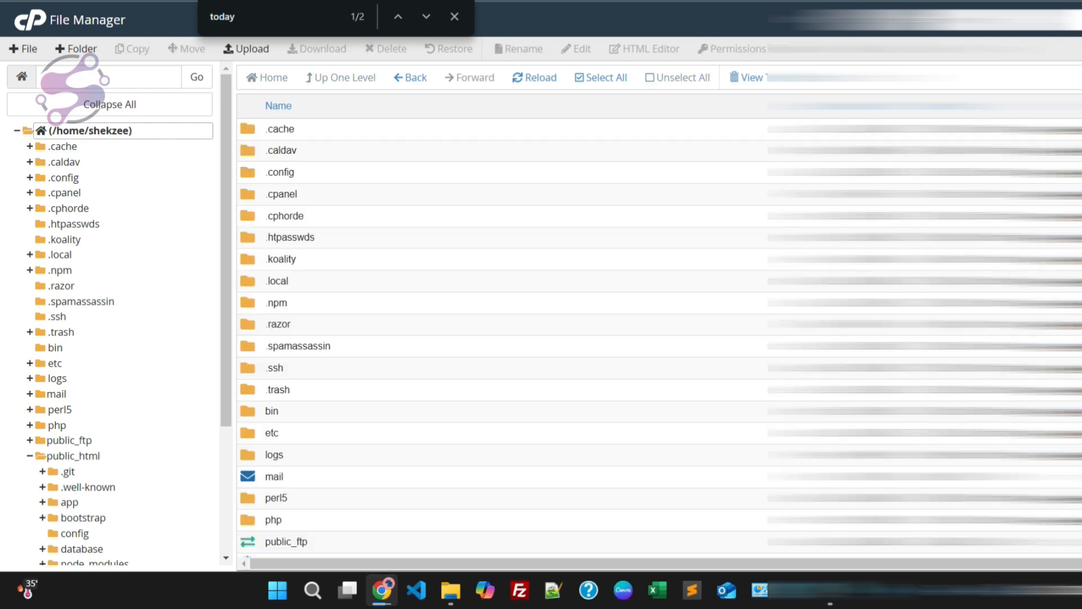
scroll(660, 337, down, 2)
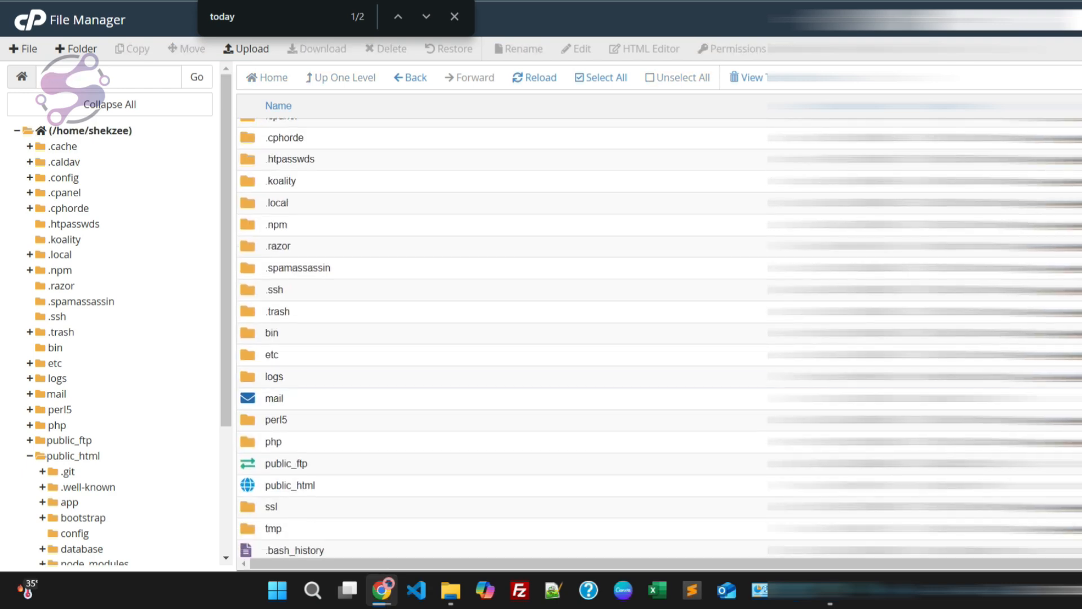
click(57, 393)
scroll(350, 307, down, 1)
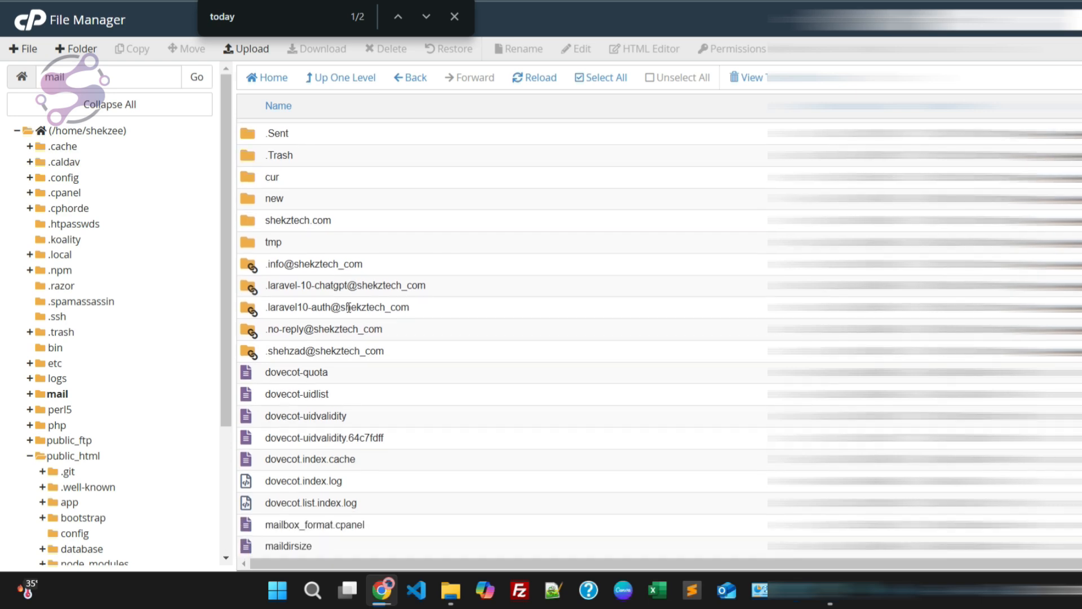
Step: Compress all items in the mail folder into an archive named emails.zip and dismiss the compression results
click(601, 77)
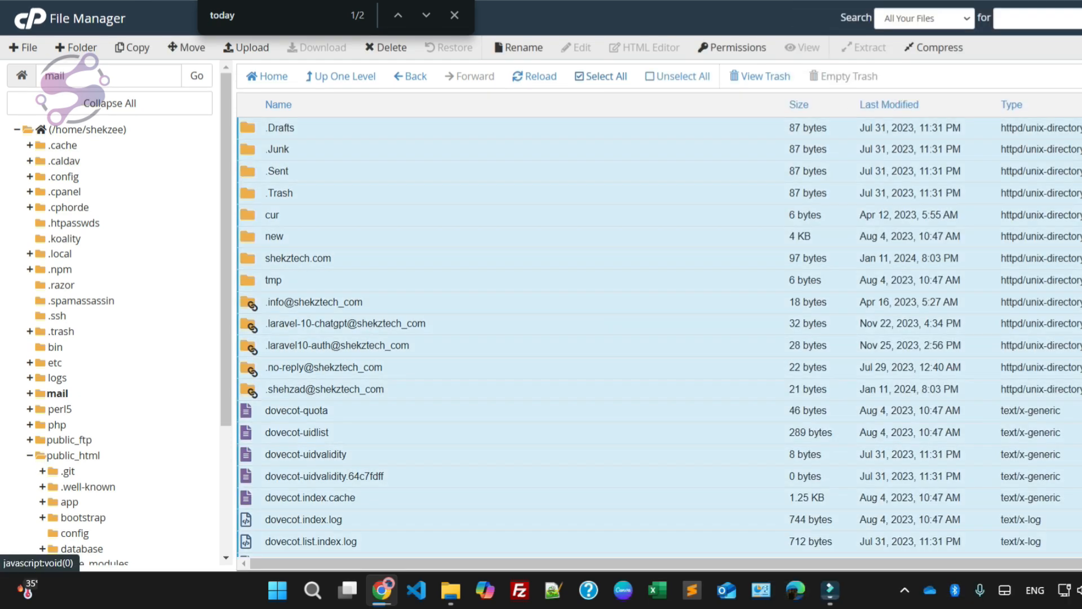
right_click(423, 139)
click(470, 255)
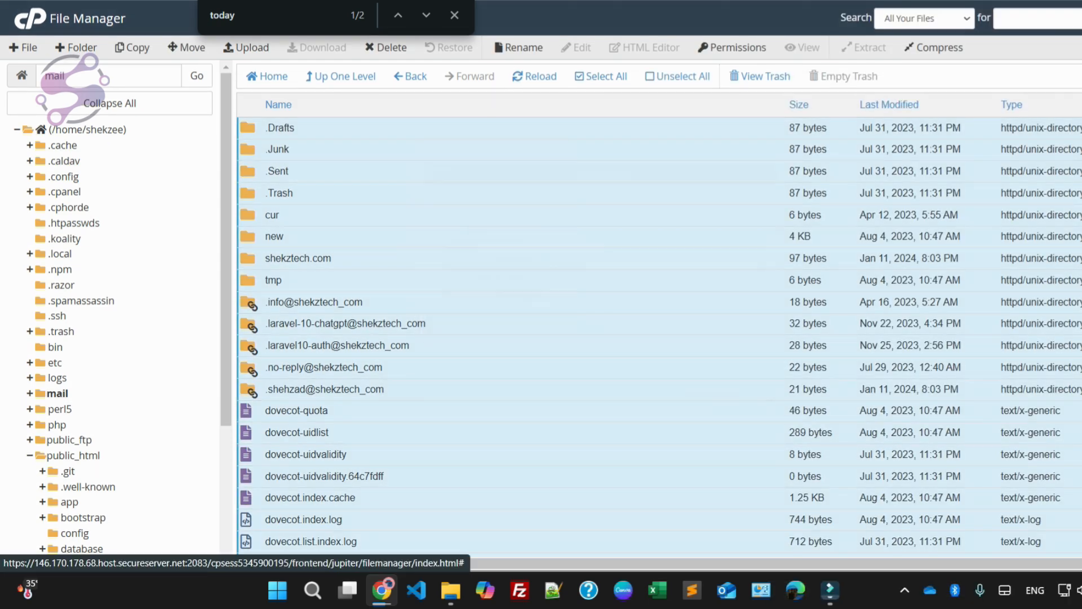
scroll(605, 283, up, 2)
scroll(604, 284, down, 2)
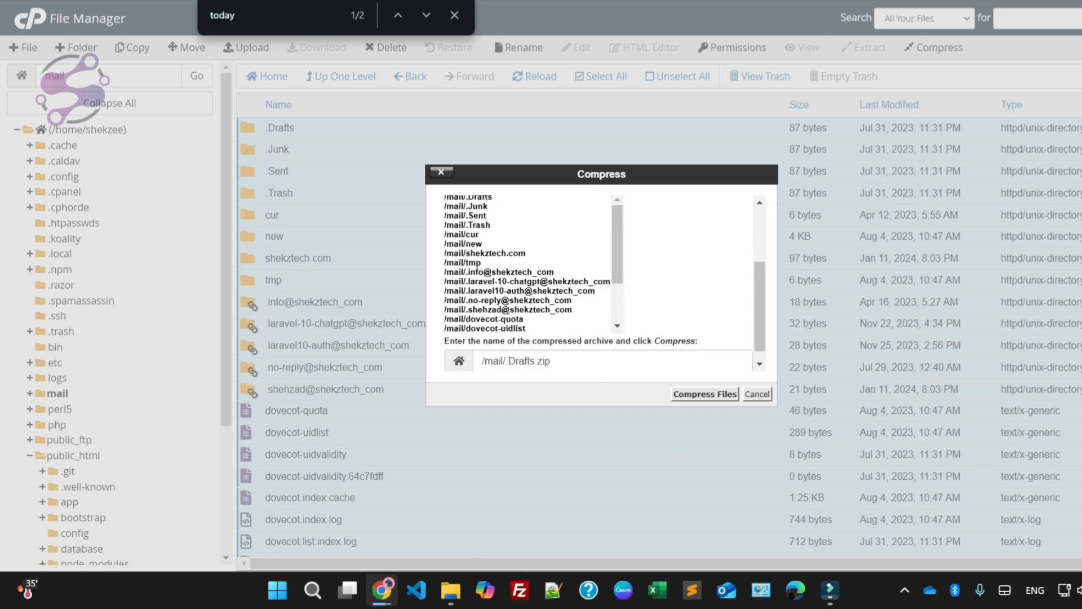
click(531, 349)
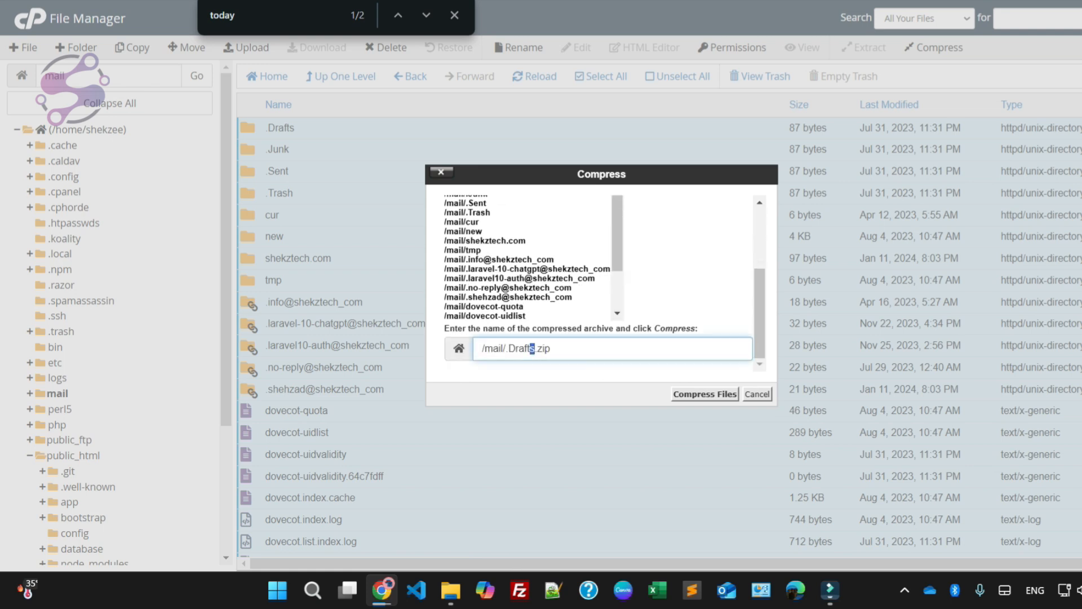
drag(530, 350, 505, 349)
text(emails)
key(Return)
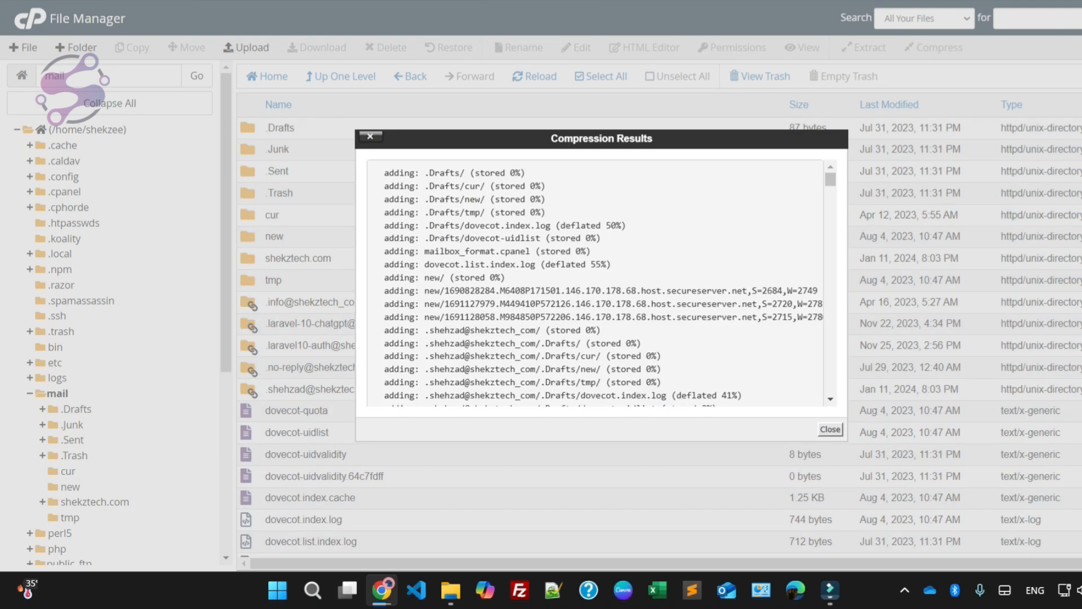
click(830, 429)
Step: Download the emails.zip archive from the mail folder
scroll(659, 337, down, 2)
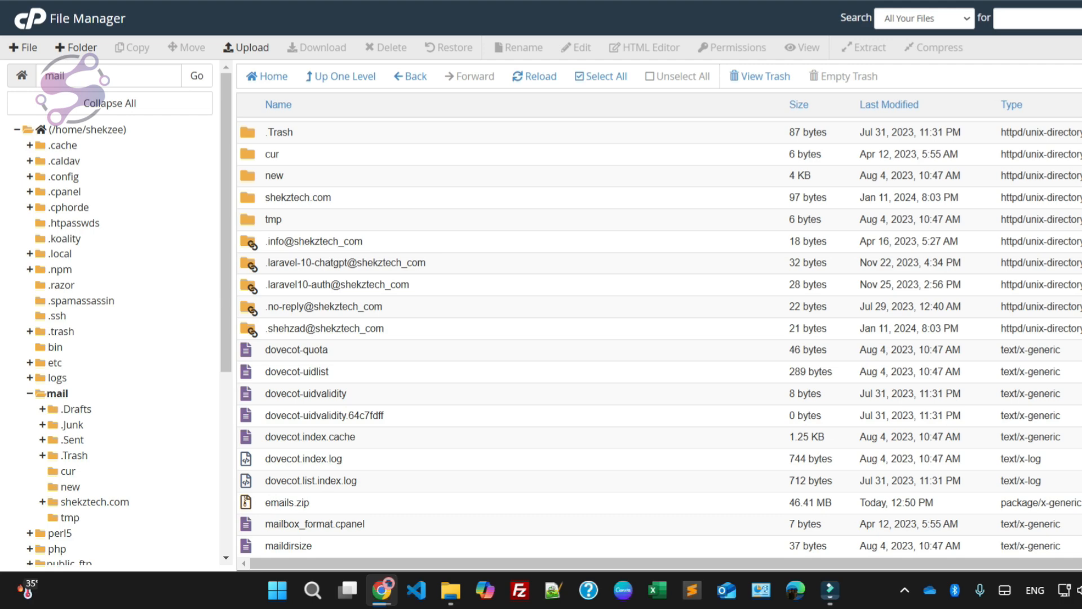
click(251, 503)
right_click(251, 502)
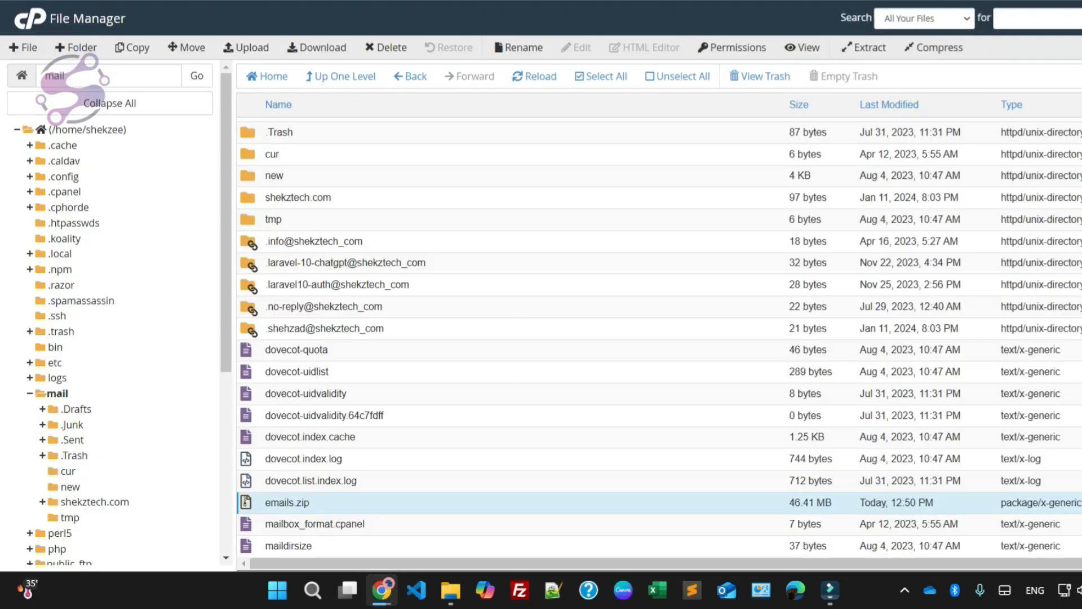
right_click(260, 503)
click(302, 384)
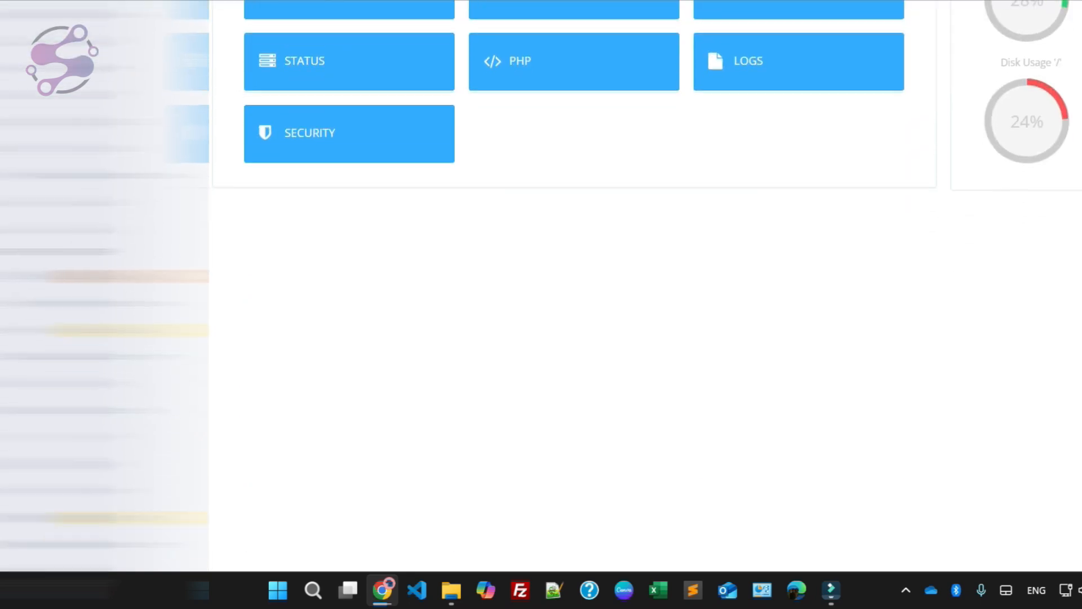
Step: Open the Create Website form in the new server's control panel and choose the admin_Plan10GB package
scroll(573, 286, up, 7)
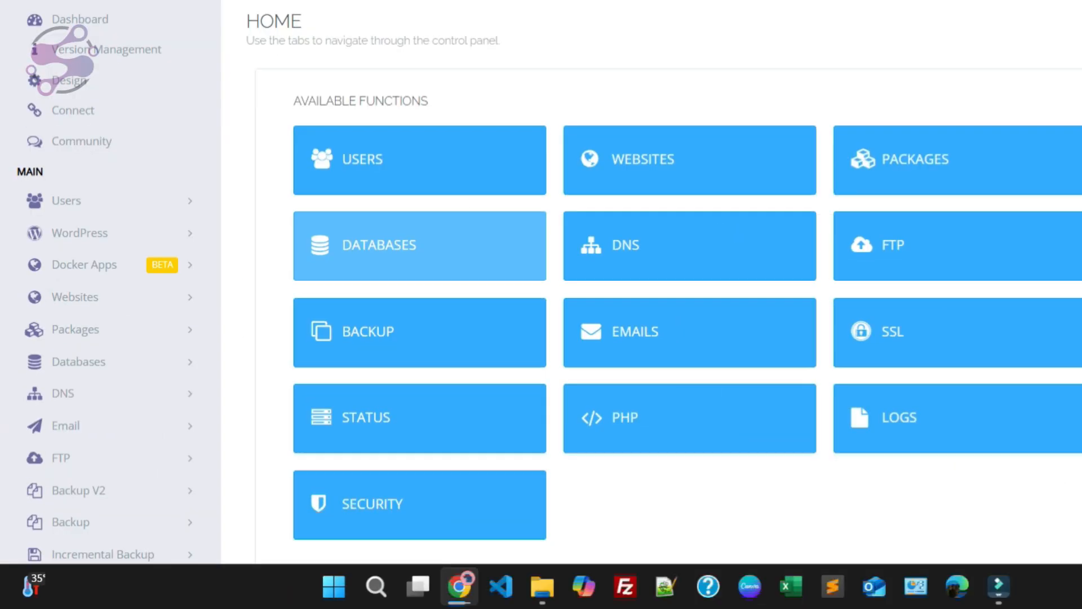
scroll(420, 237, down, 2)
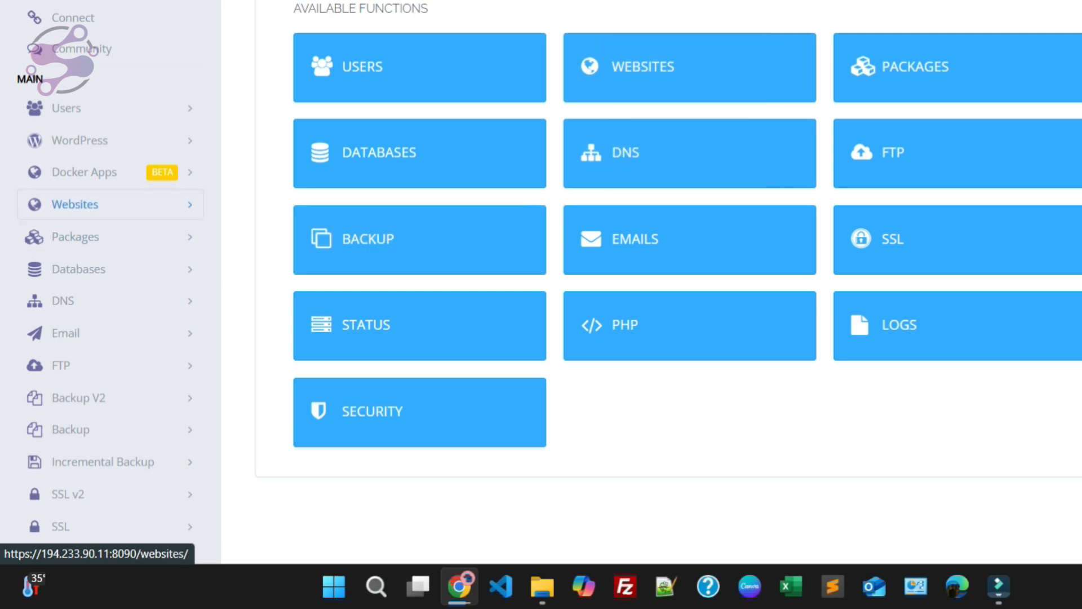
click(74, 204)
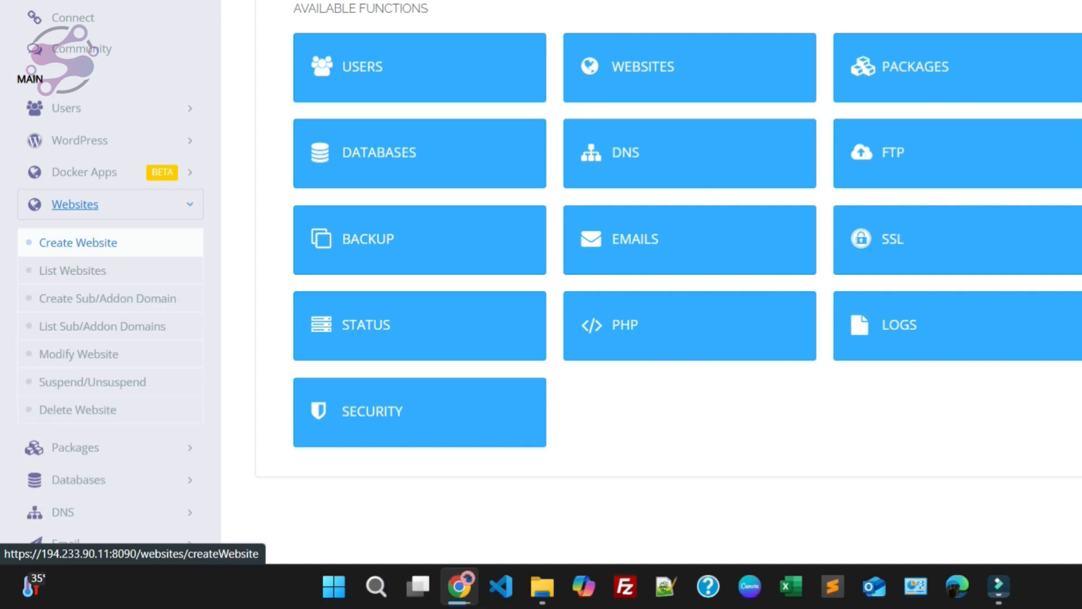
click(59, 270)
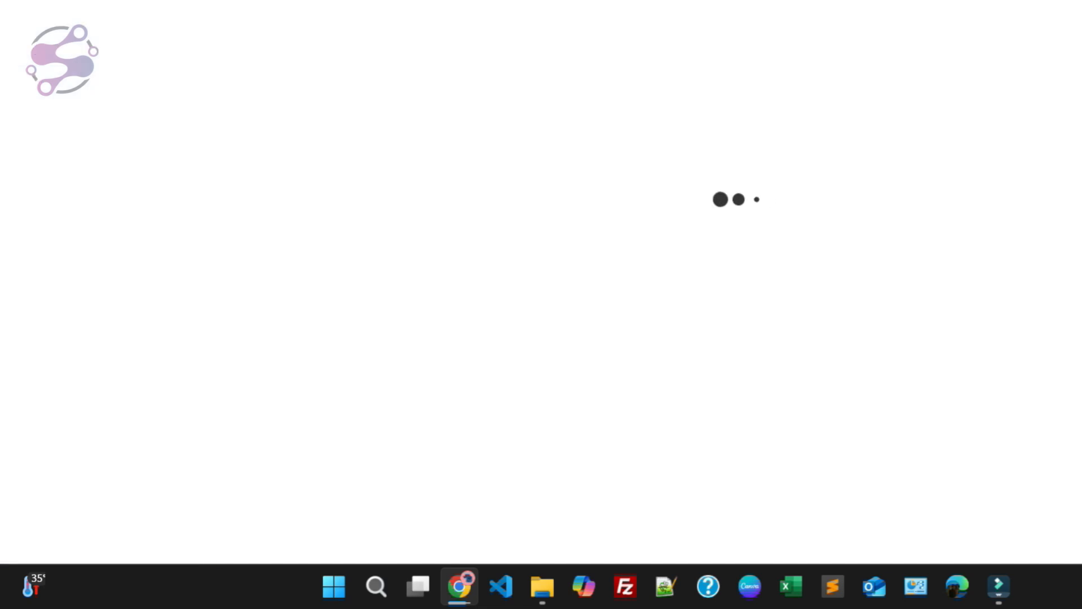
click(587, 168)
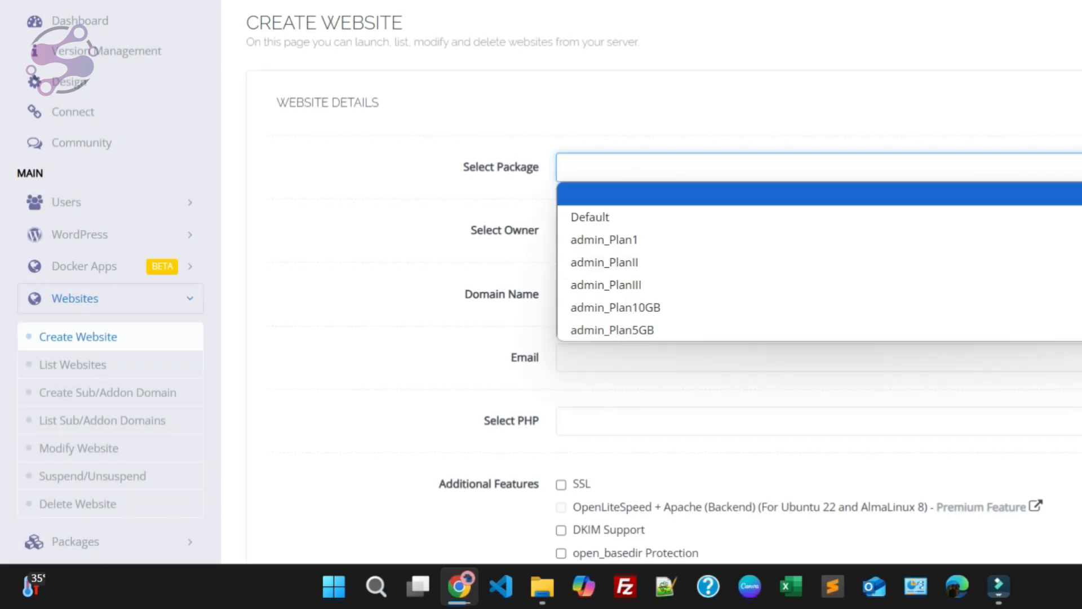
click(615, 307)
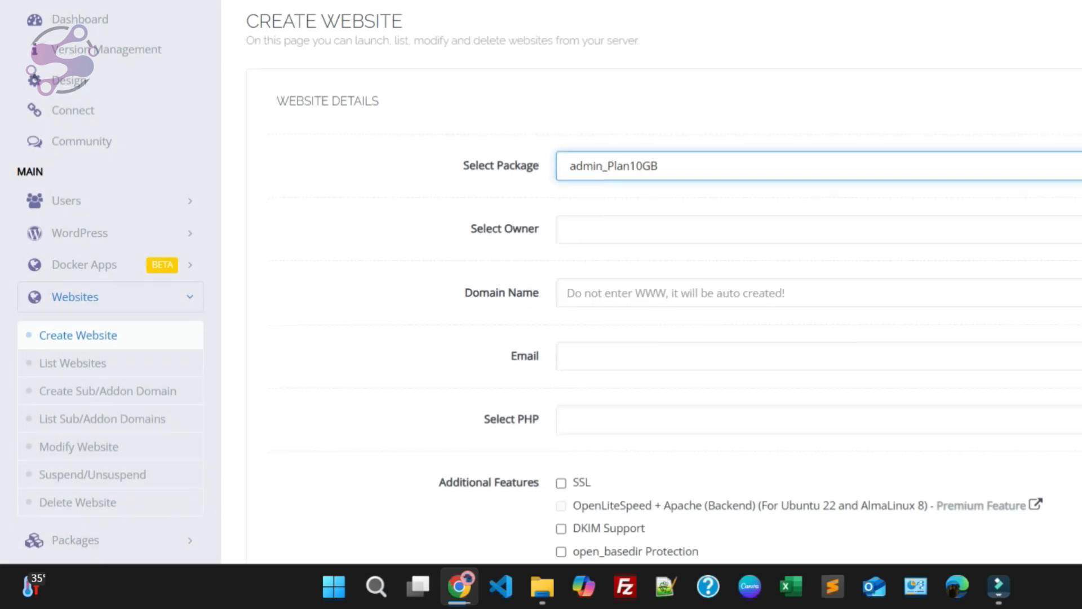
Step: Set the website owner to admin, the domain name to shekztech.com, and fill in the owner's e-mail address
scroll(648, 304, down, 2)
click(620, 136)
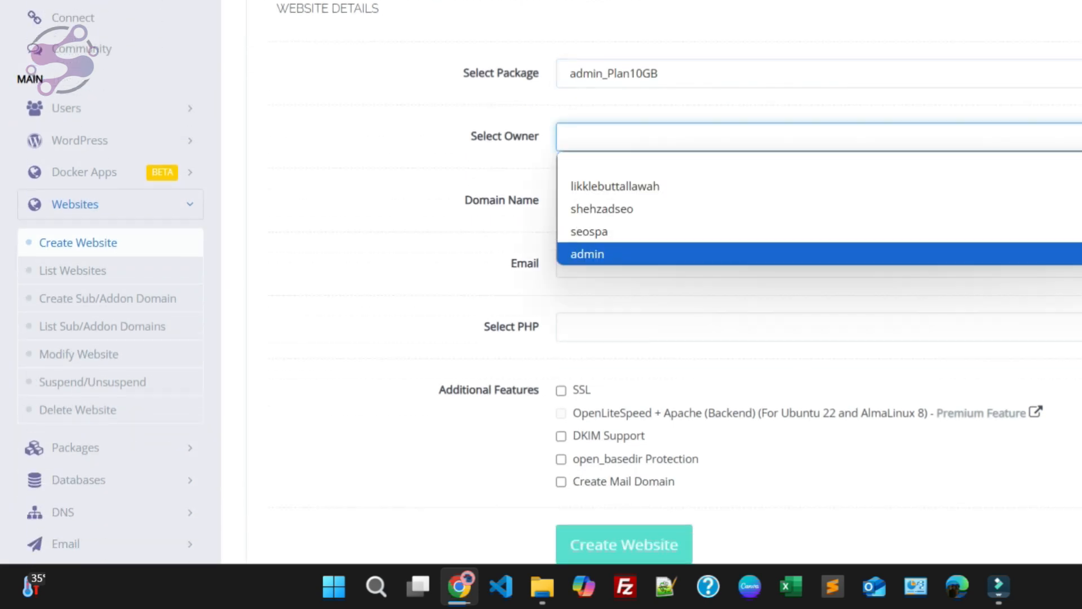
click(586, 252)
click(582, 202)
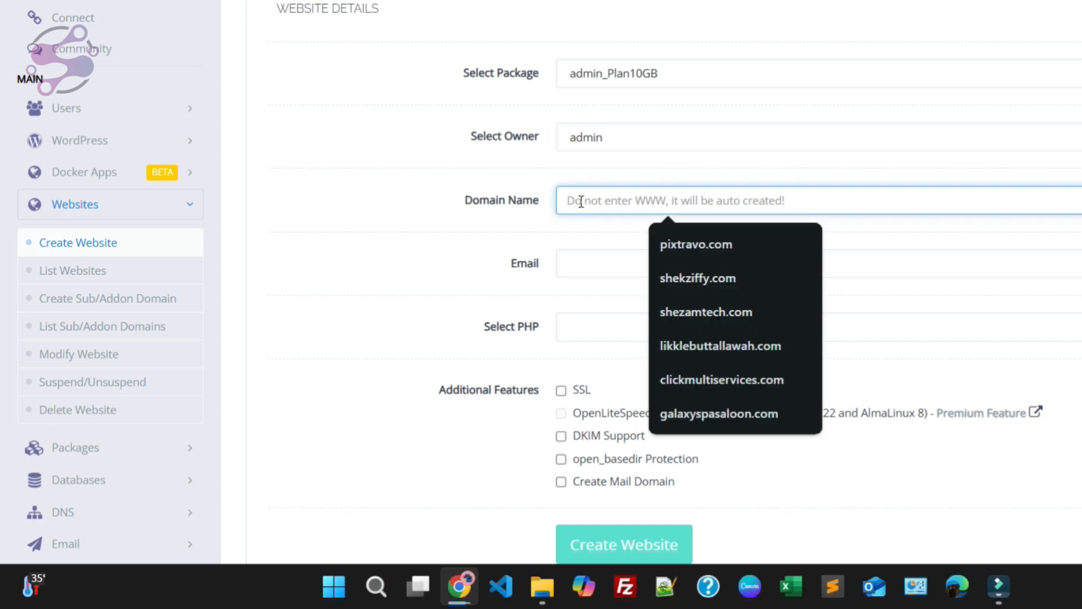
text(shekztech.com)
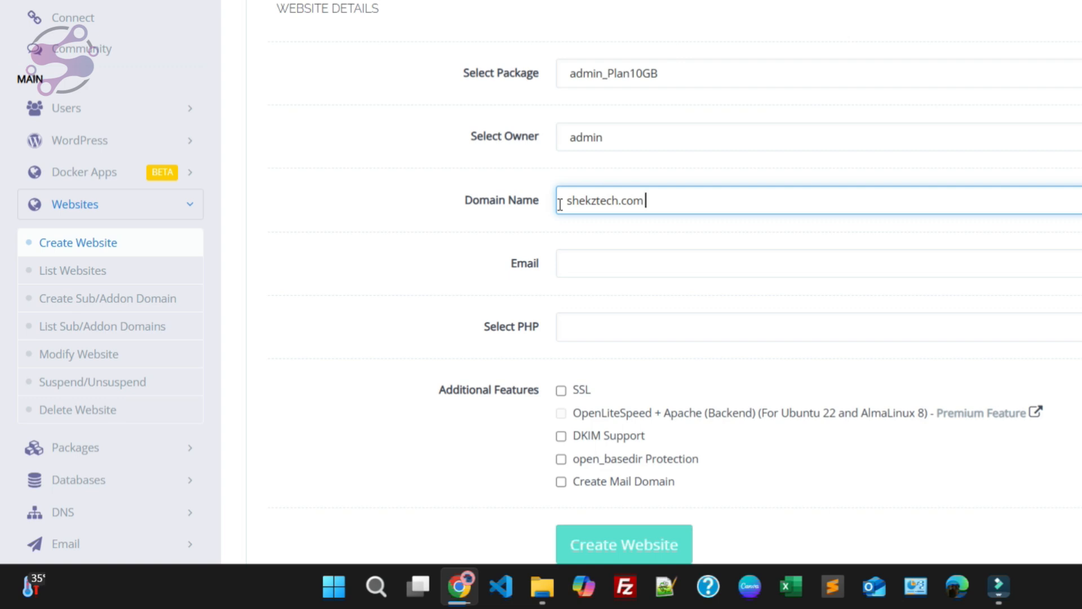
click(598, 258)
key(Down)
key(Return)
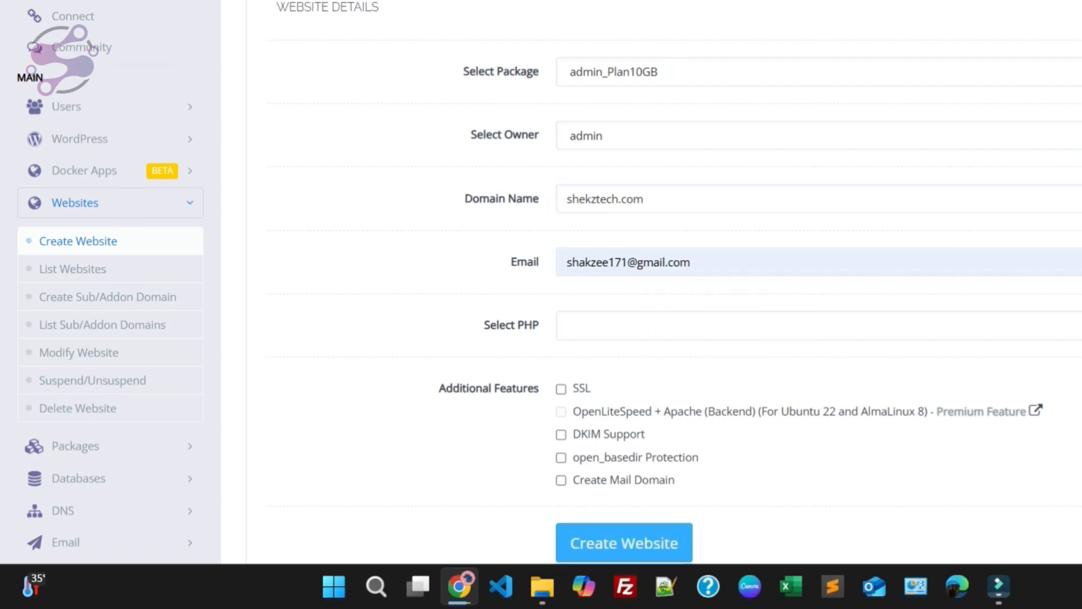
Step: Select PHP 8.1, enable SSL, DKIM Support, open_basedir Protection and Create Mail Domain, and create the website
scroll(620, 282, down, 3)
click(620, 139)
click(620, 232)
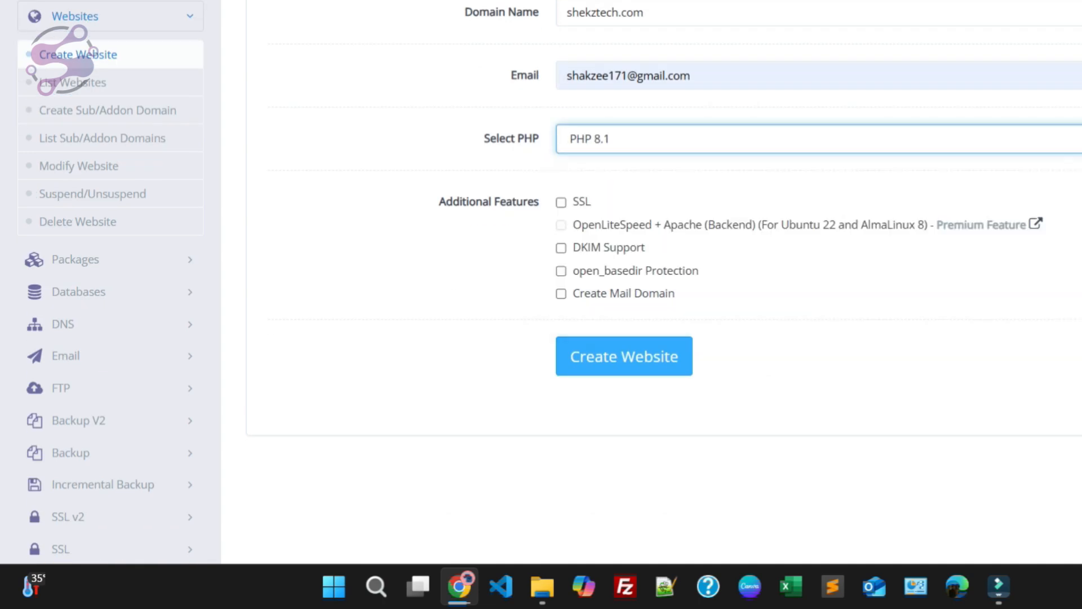
click(561, 202)
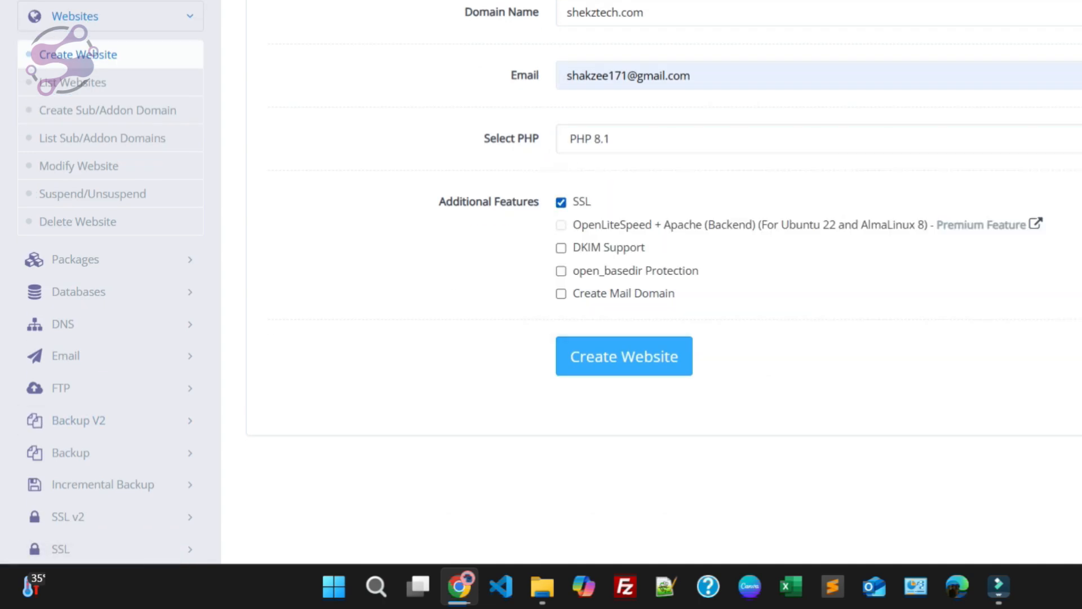
click(561, 248)
click(561, 294)
click(560, 271)
click(624, 356)
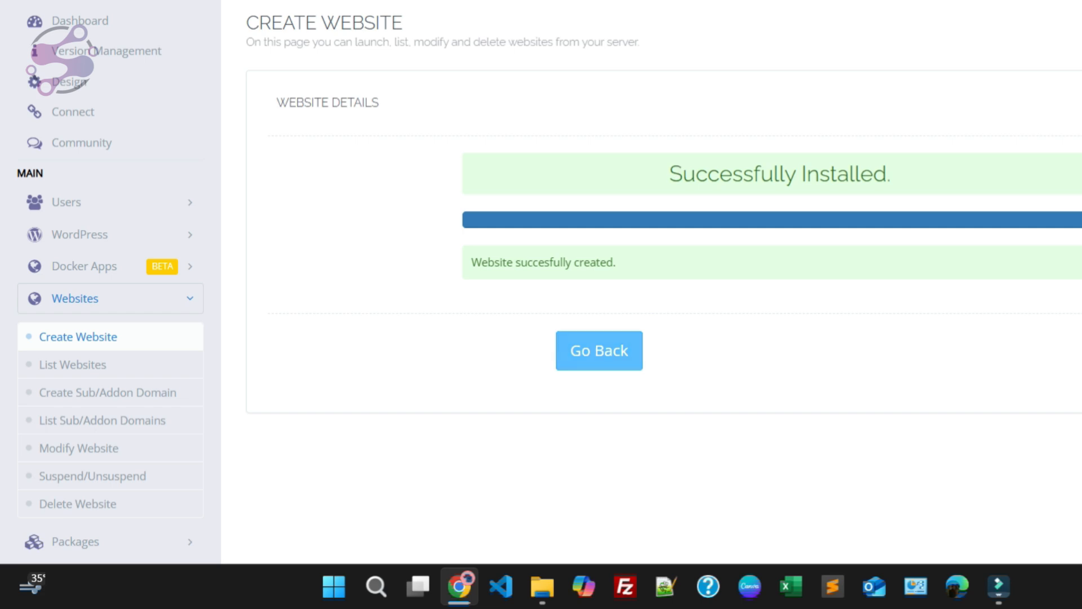
Step: Leave the website creation result and open the shekztech.com management page from the list of websites
click(599, 350)
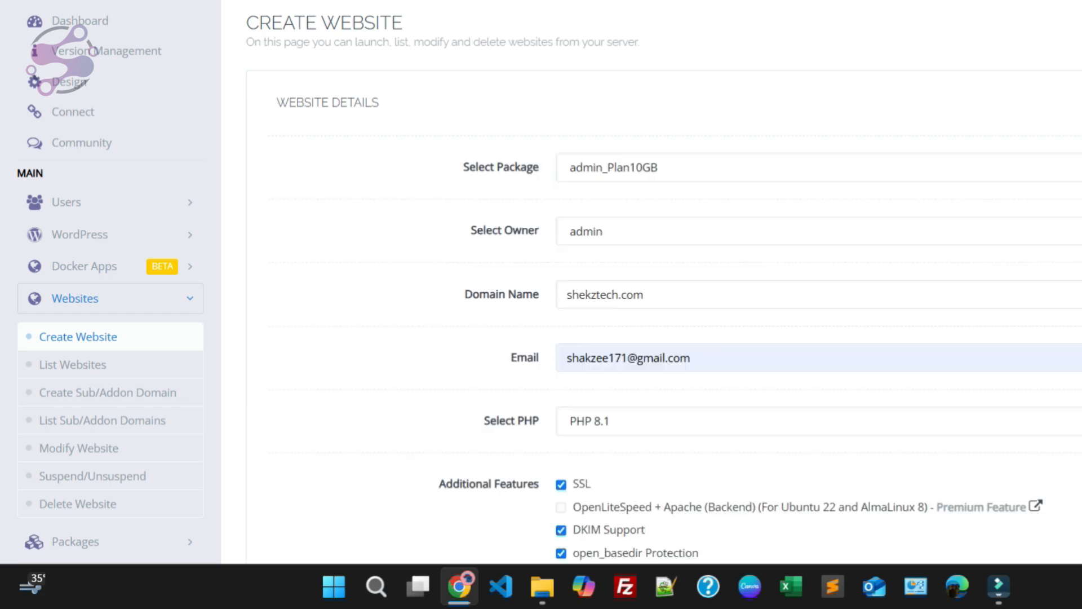
scroll(113, 271, down, 2)
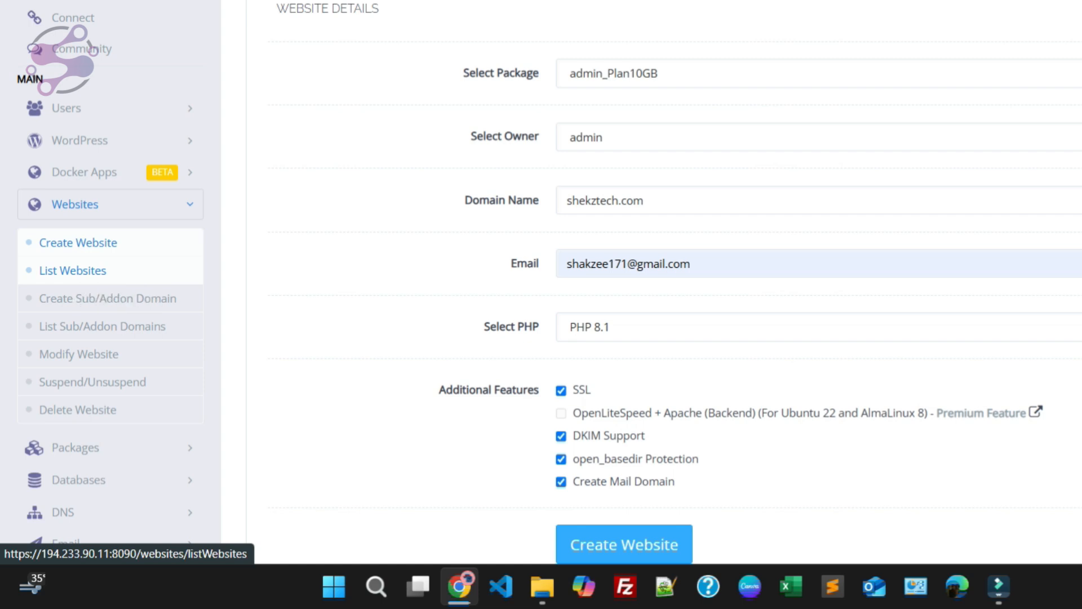
click(73, 270)
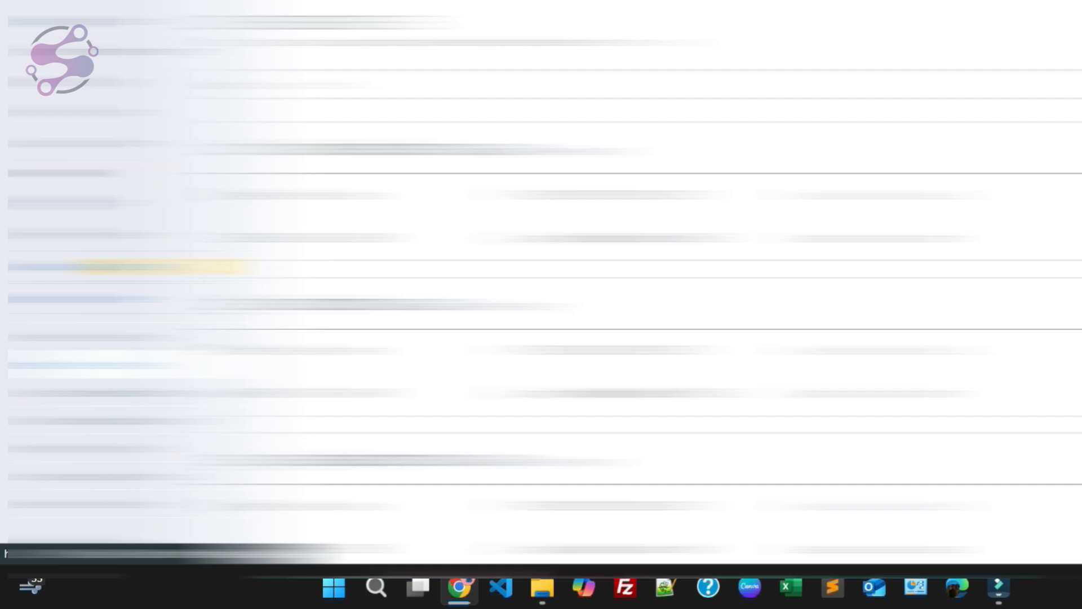
key(Escape)
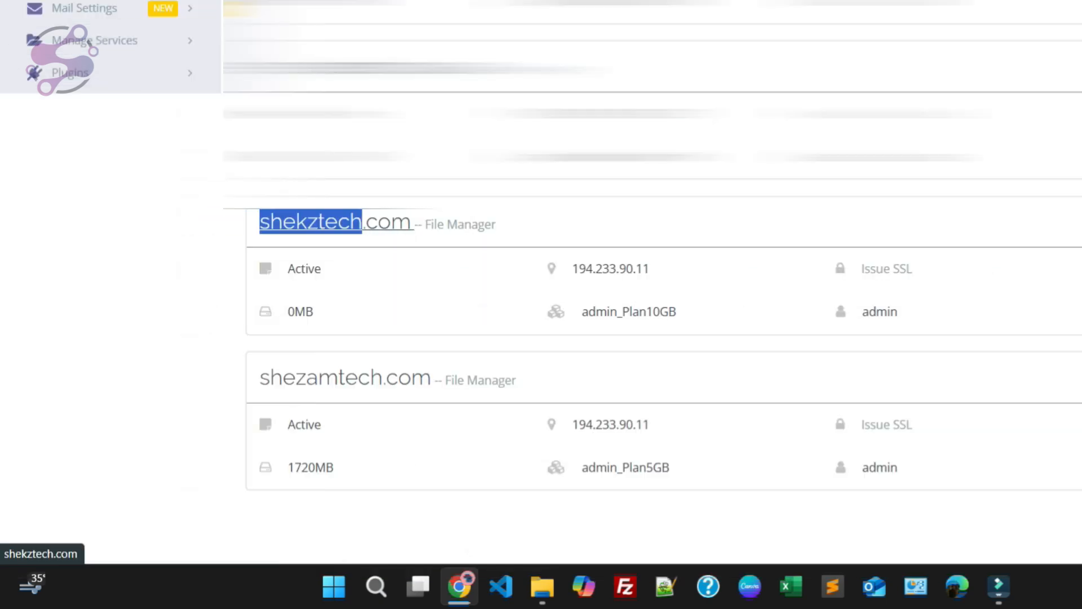
click(280, 273)
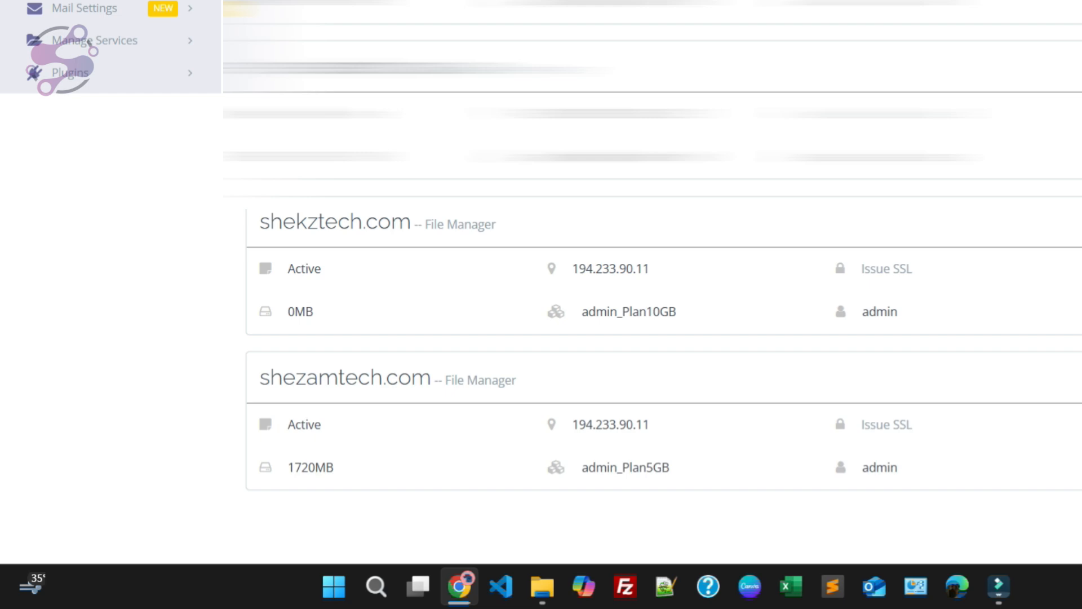
click(338, 222)
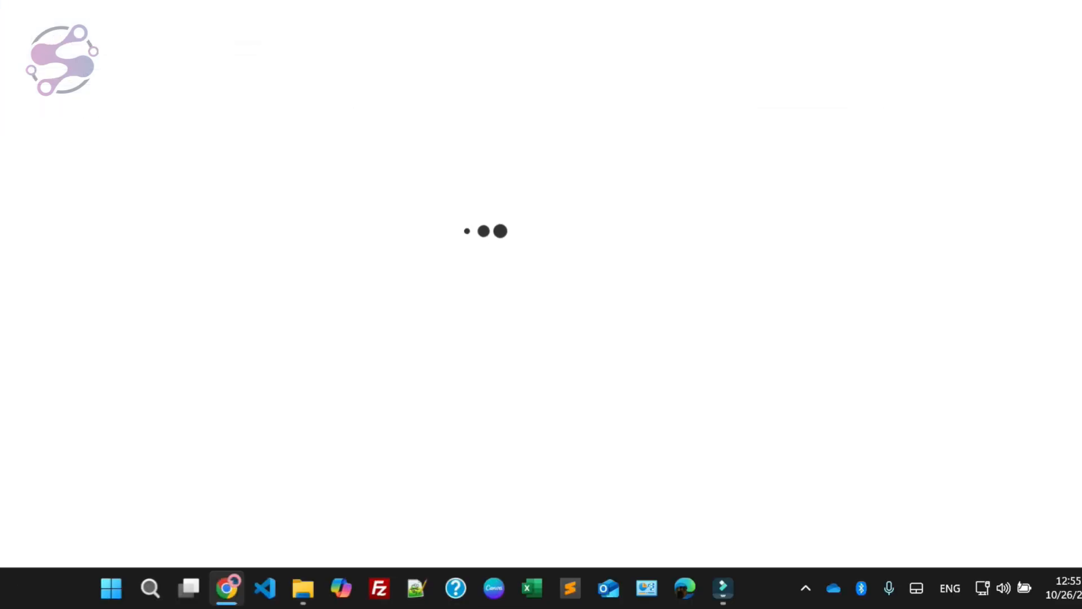
Step: Examine the resource usage, domain, configuration, file and email sections for shekztech.com, and close the shekztechmigrateserver.zip archive window
scroll(542, 282, down, 10)
scroll(541, 282, down, 1)
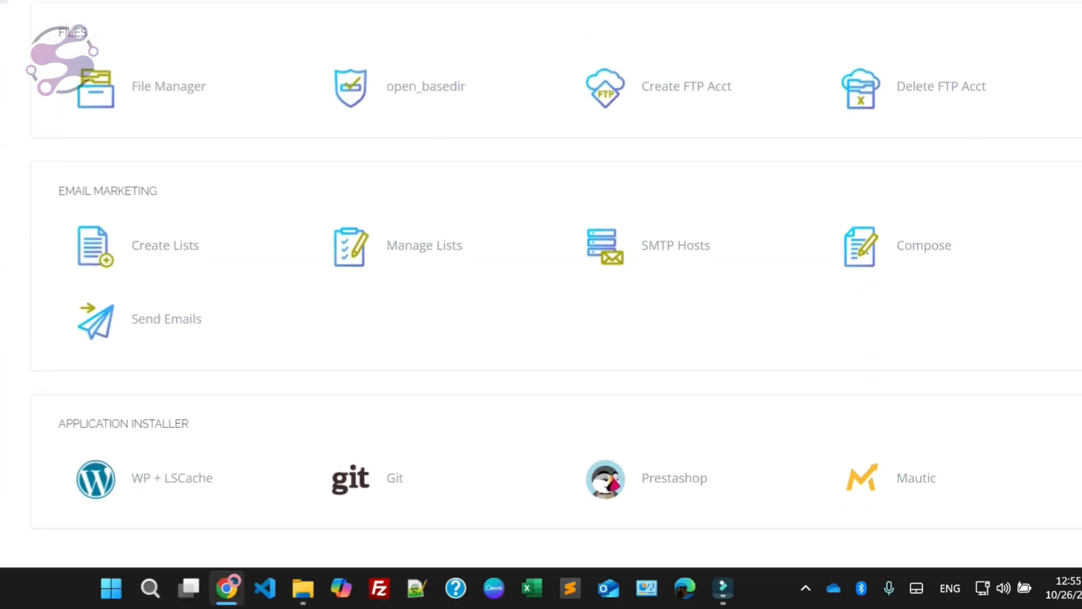
scroll(542, 281, up, 12)
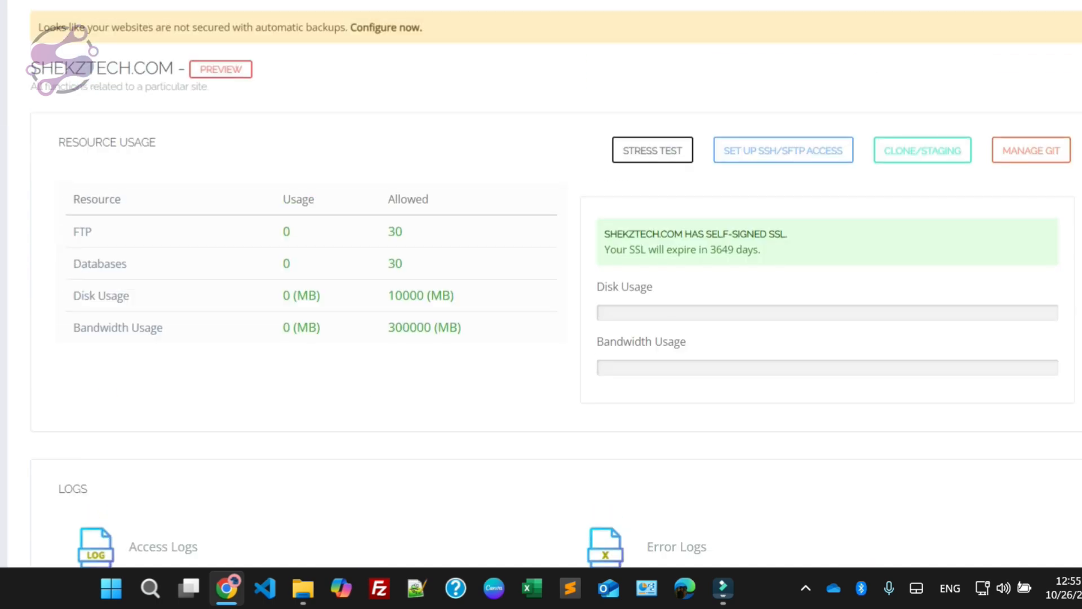
scroll(541, 282, down, 7)
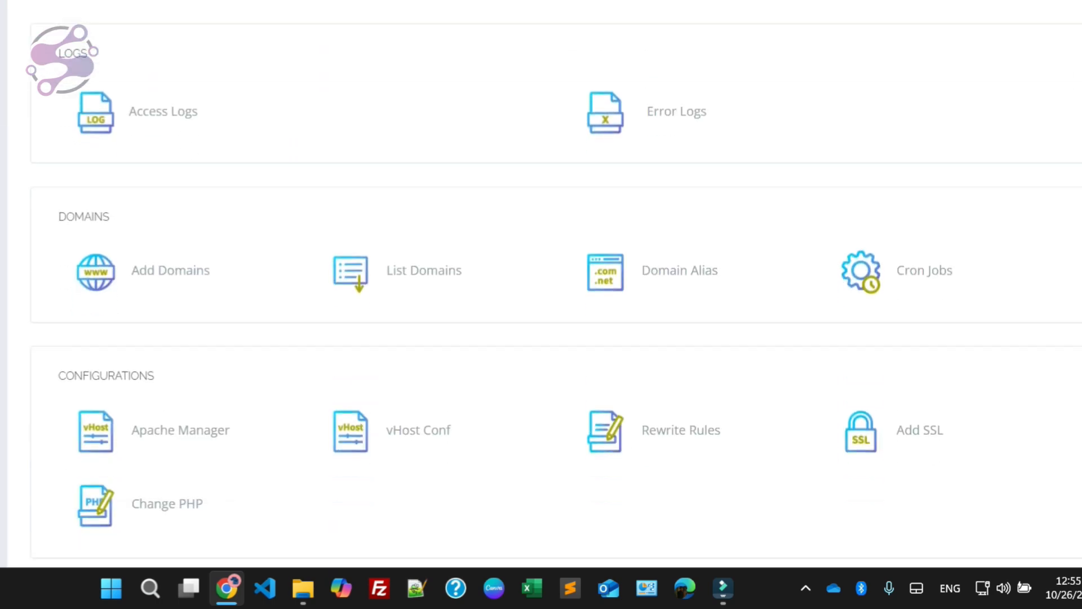
scroll(541, 282, down, 4)
scroll(169, 236, down, 3)
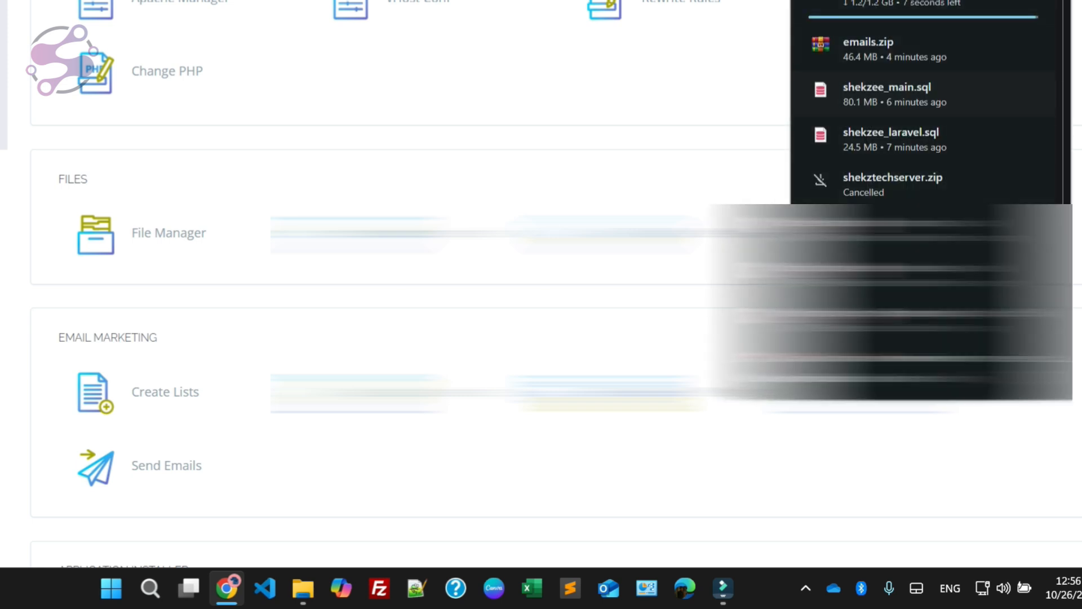
scroll(541, 271, down, 2)
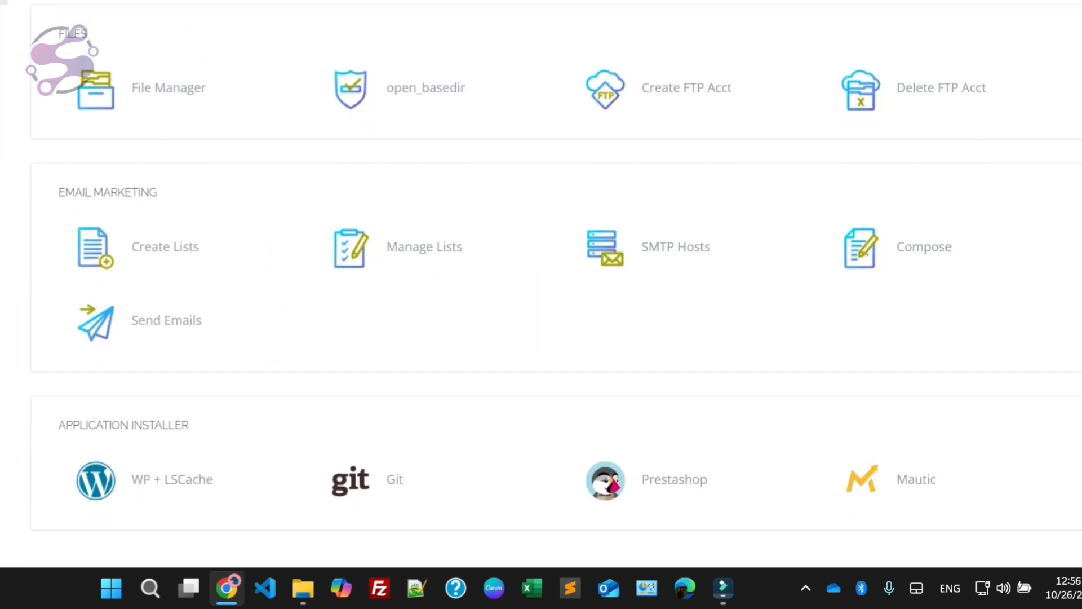
scroll(541, 270, up, 8)
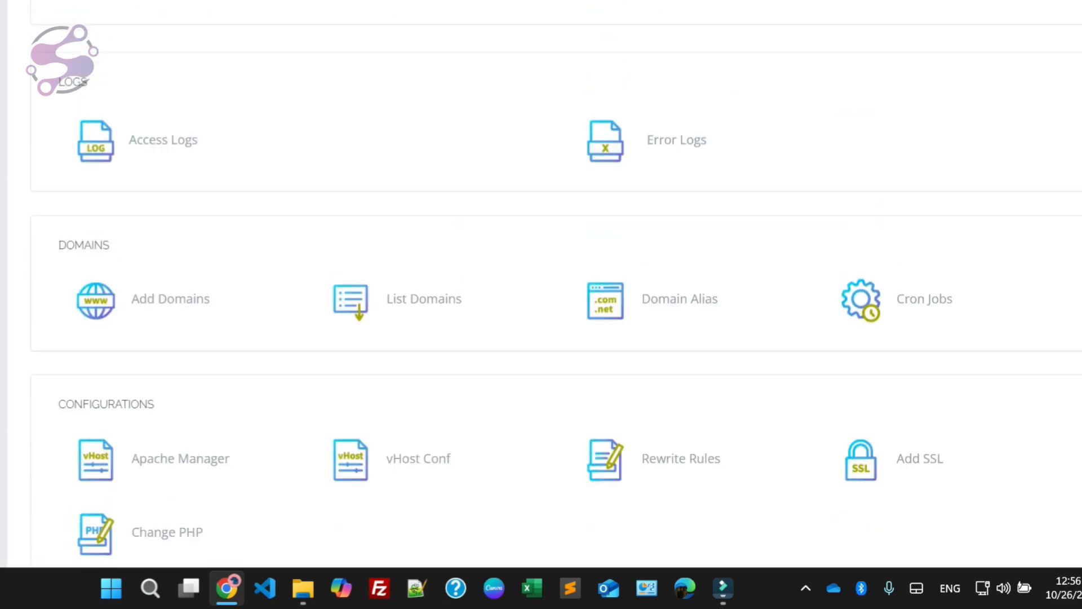
scroll(541, 282, up, 3)
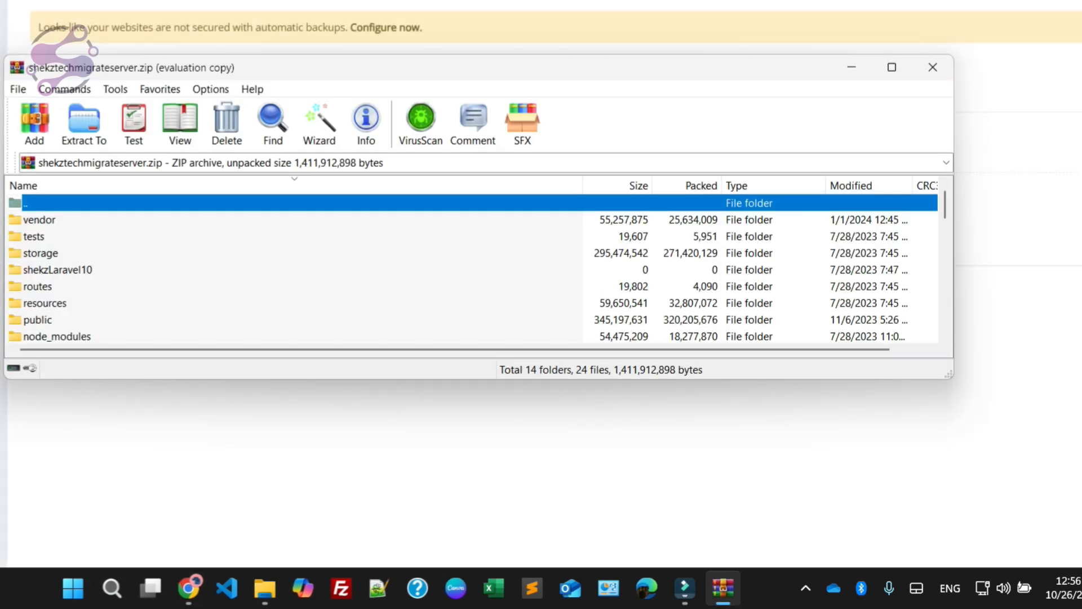
click(933, 67)
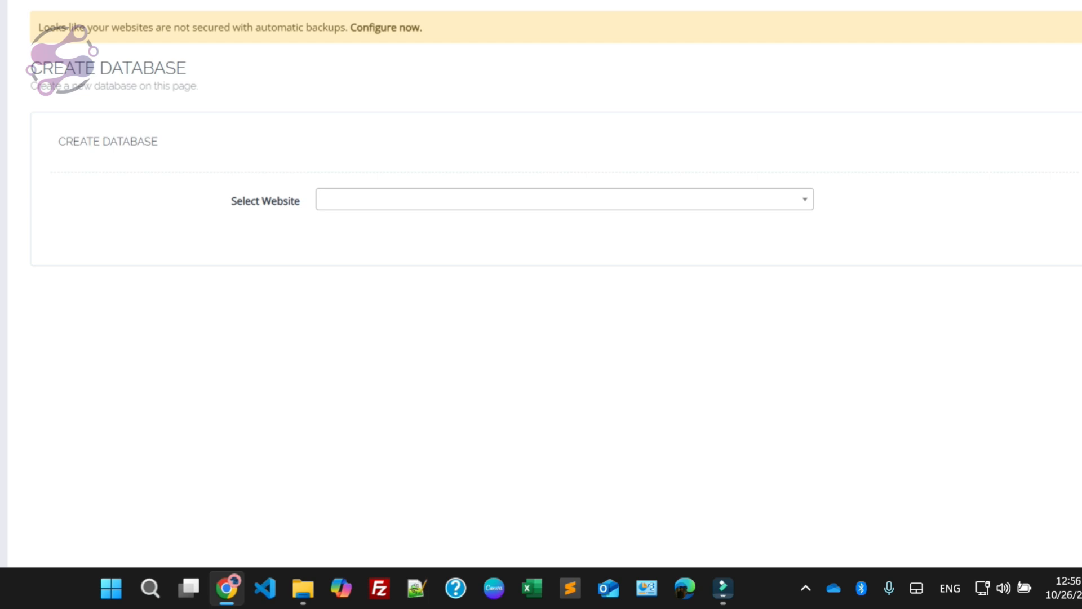
Step: Select shekztech.com as the website for the new database
click(564, 199)
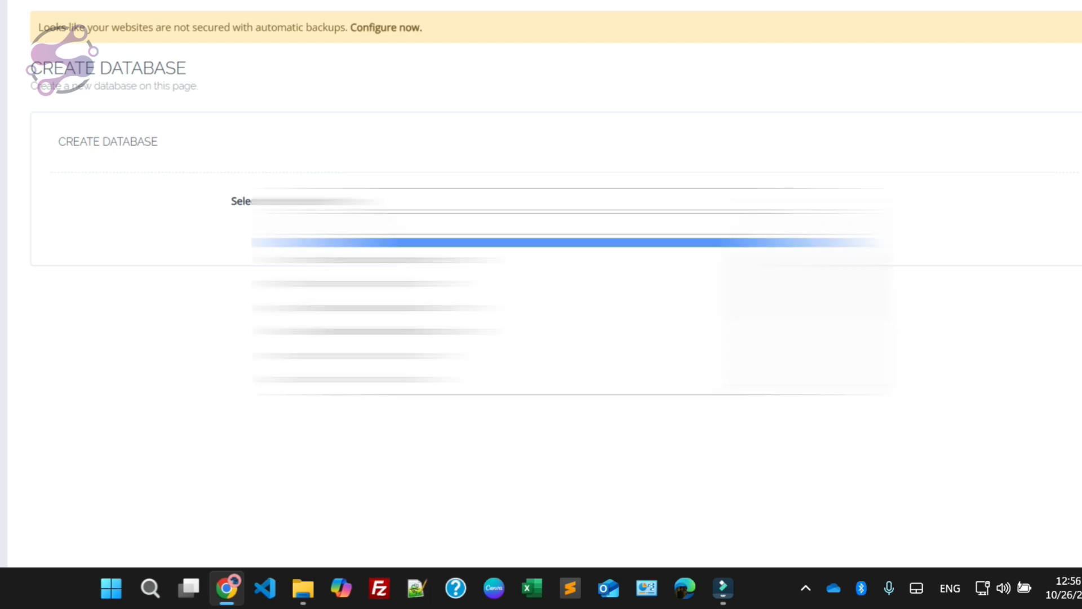
text(...)
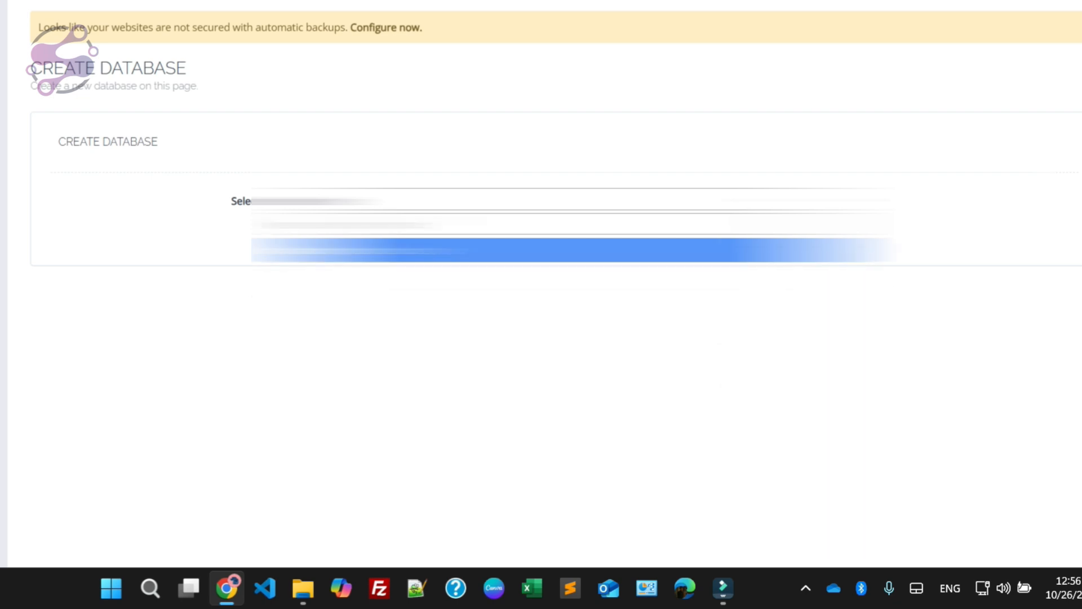
key(Return)
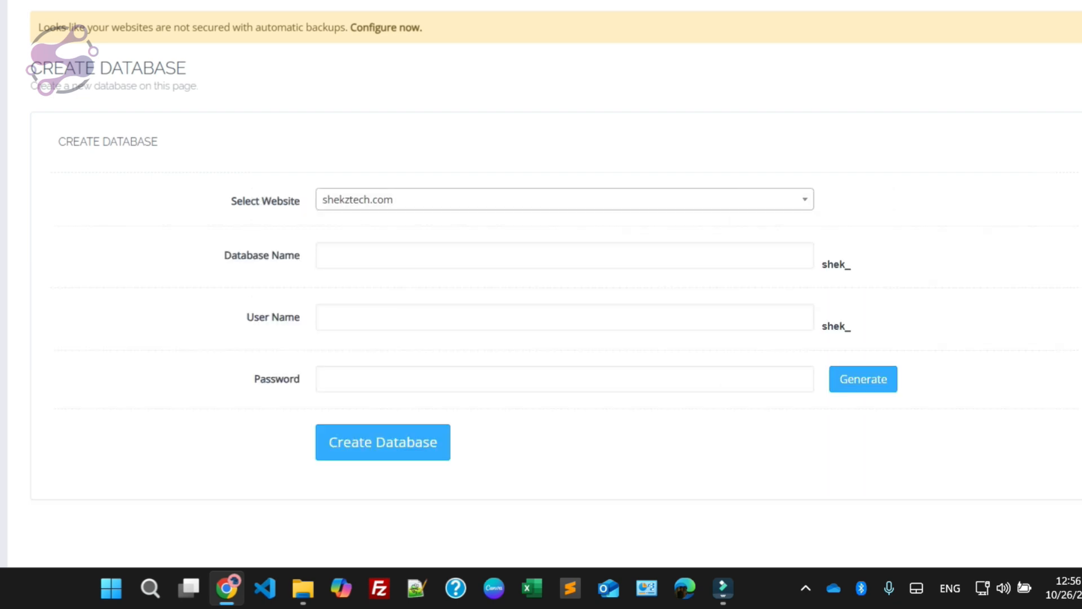
click(422, 261)
text(main)
key(BackSpace)
key(BackSpace)
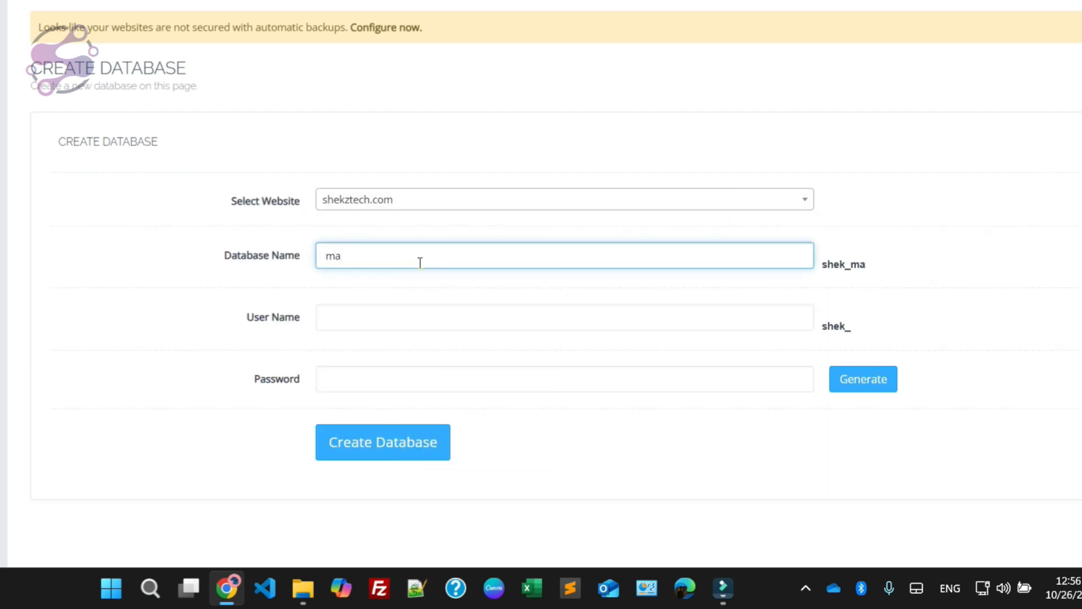
key(BackSpace)
key(BackSpace)
text(mai)
Step: Check the SQL backup file names in the shekztechbackup folder, and enter laravel as both the database name and user name
click(303, 587)
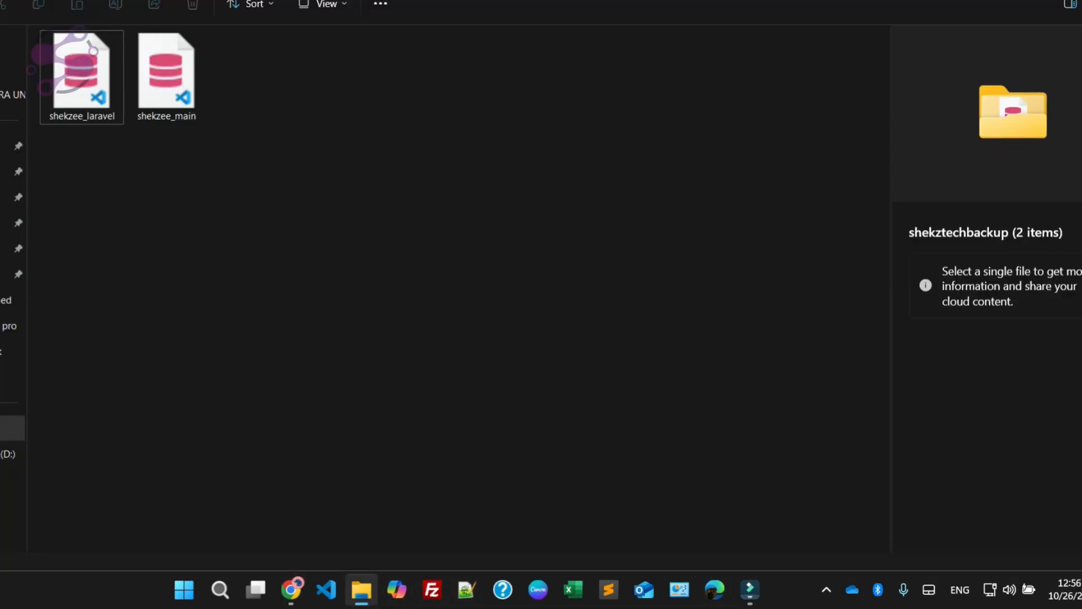
key(alt+Tab)
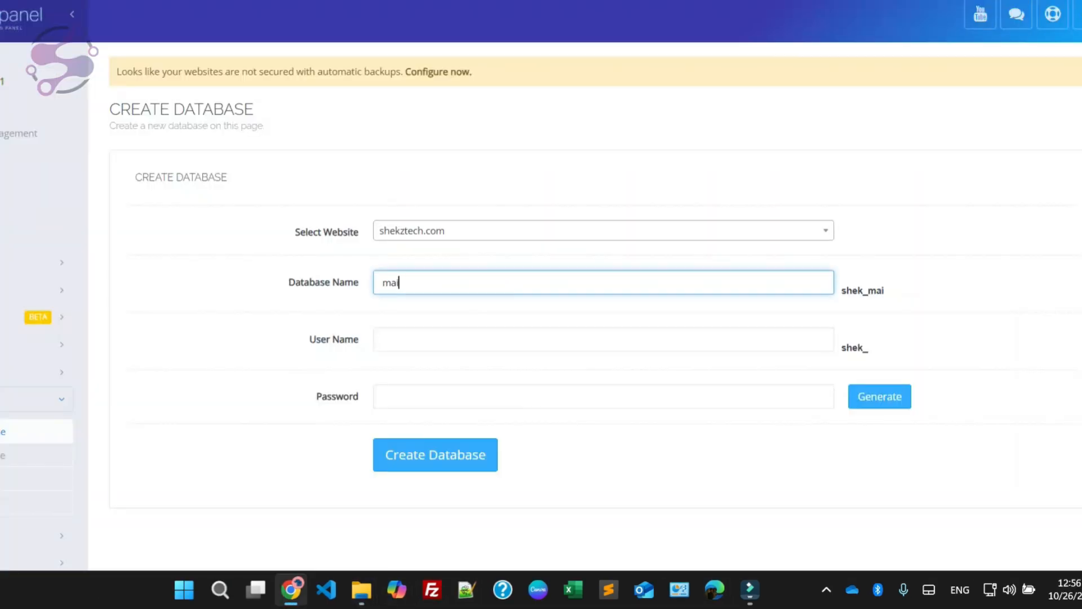
key(BackSpace)
key(BackSpace)
key(BackSpace)
text(laravel)
click(407, 345)
text(la)
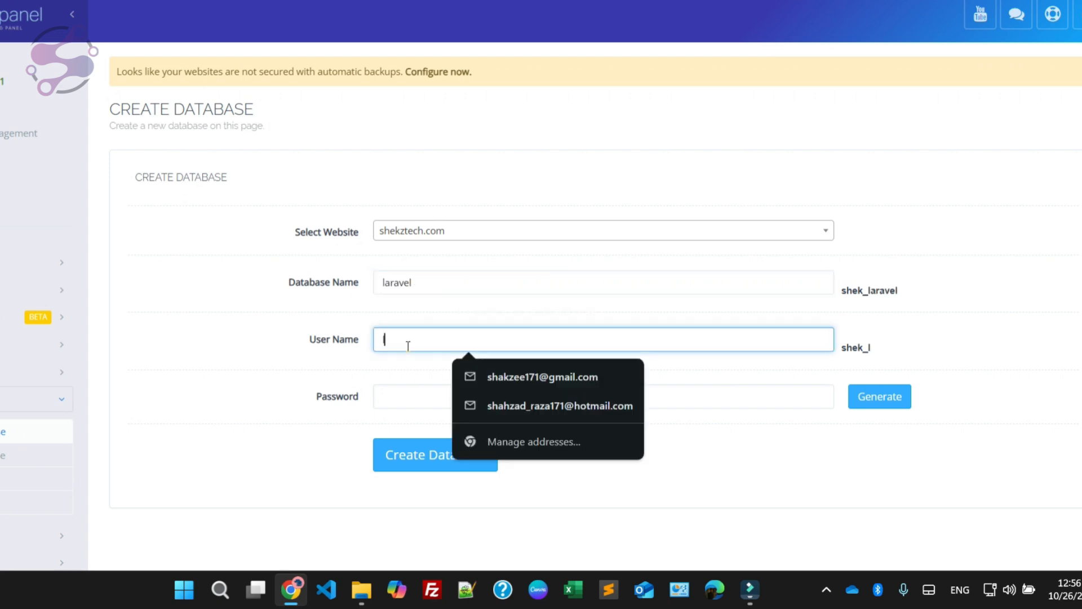
text(ravel)
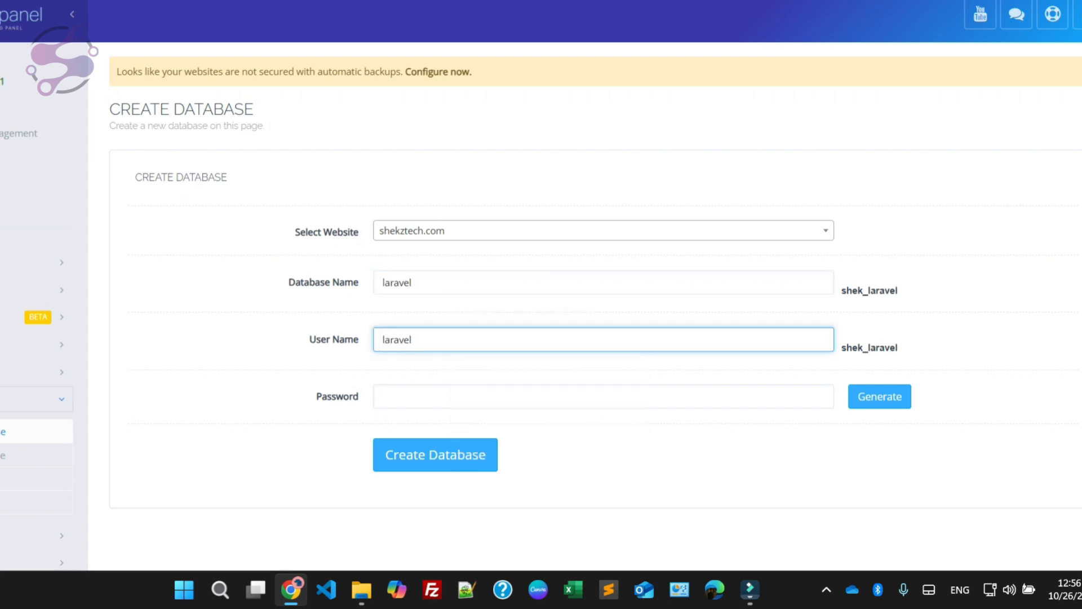
Step: Generate a password for the laravel database user, copy it, and apply it to the password field
click(417, 406)
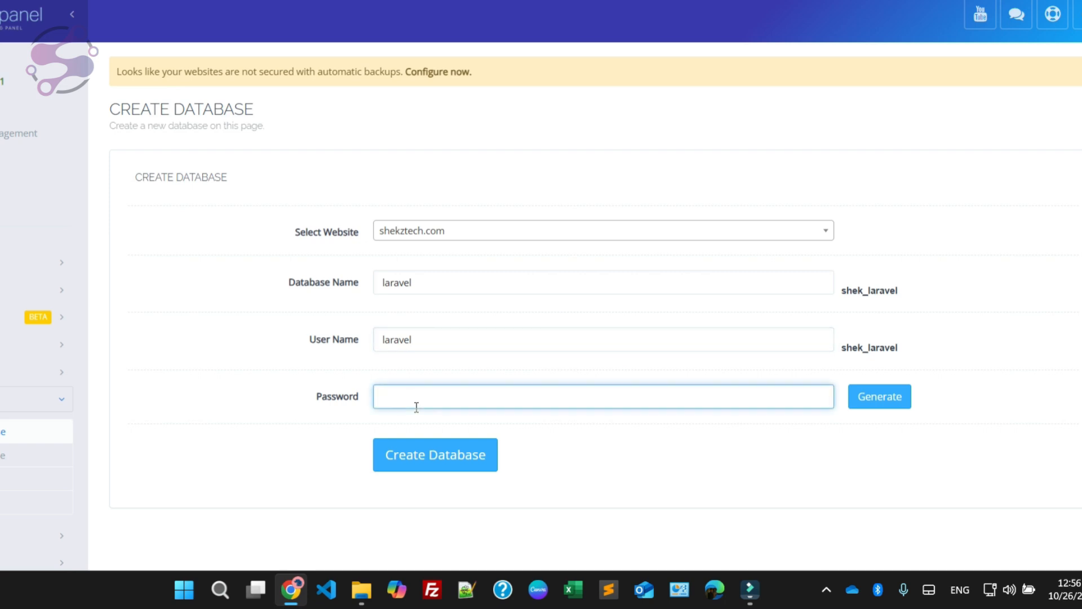
click(422, 335)
click(407, 389)
key(Tab)
key(Return)
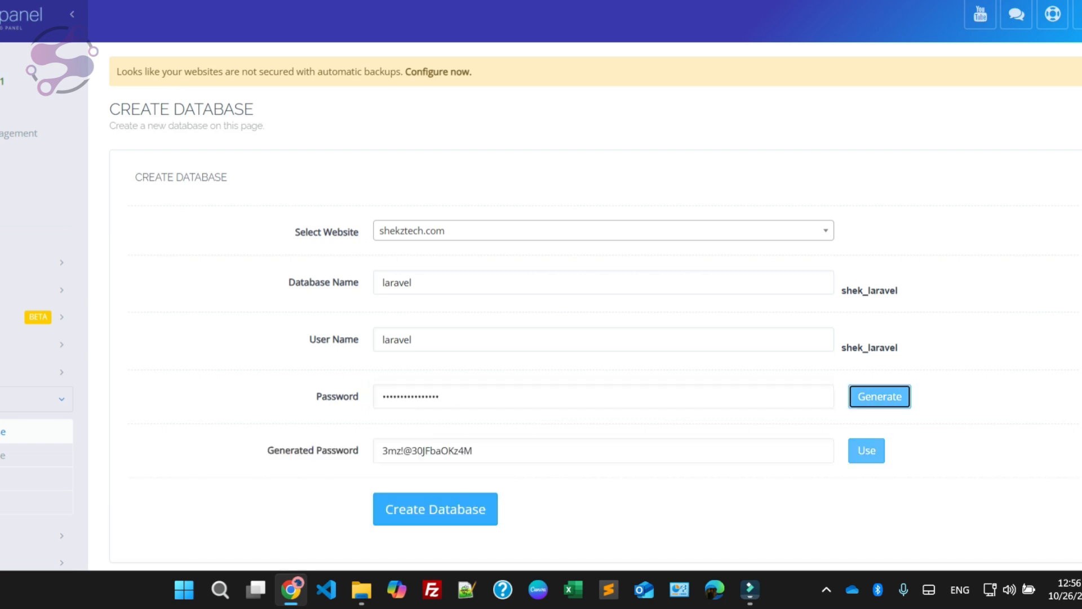
click(657, 443)
triple_click(609, 450)
key(ctrl+c)
click(865, 450)
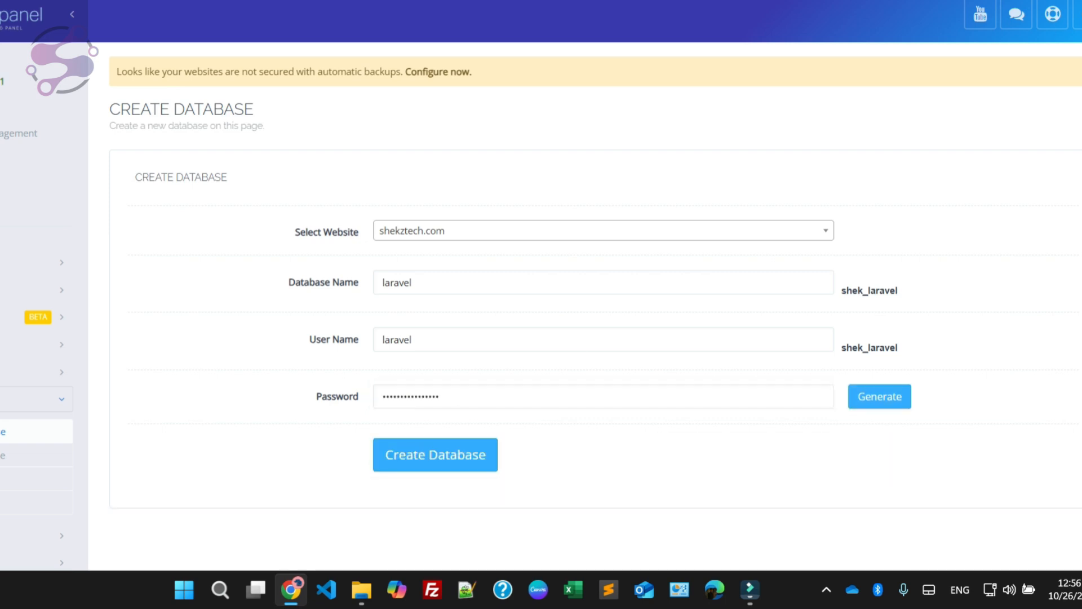
Step: Switch to Notepad++ and add a "database" heading with a "databasename:" line two lines below it
click(466, 589)
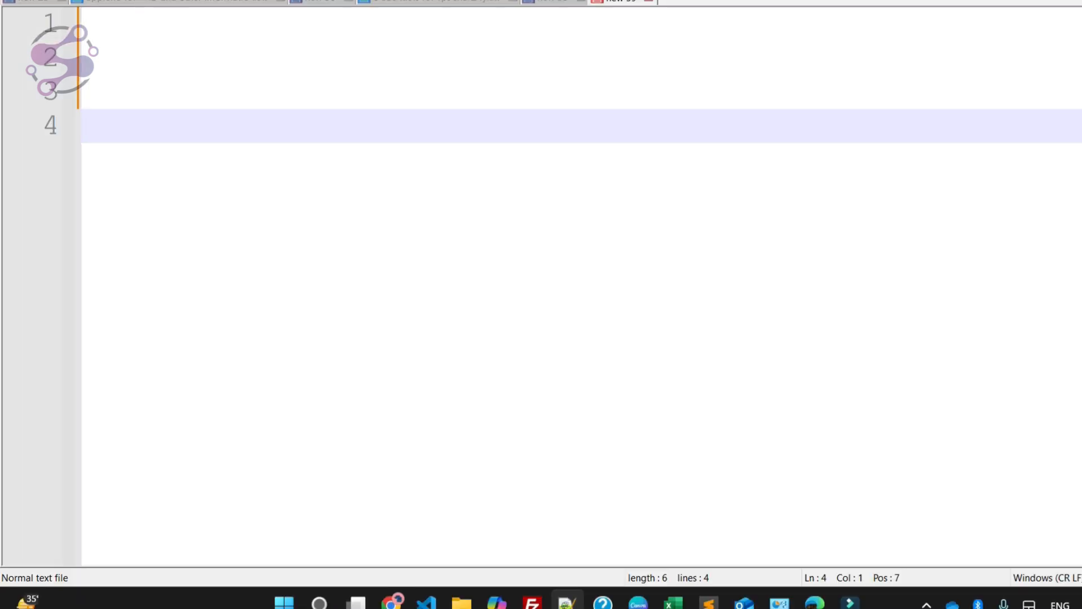
text(t)
key(BackSpace)
text(databas)
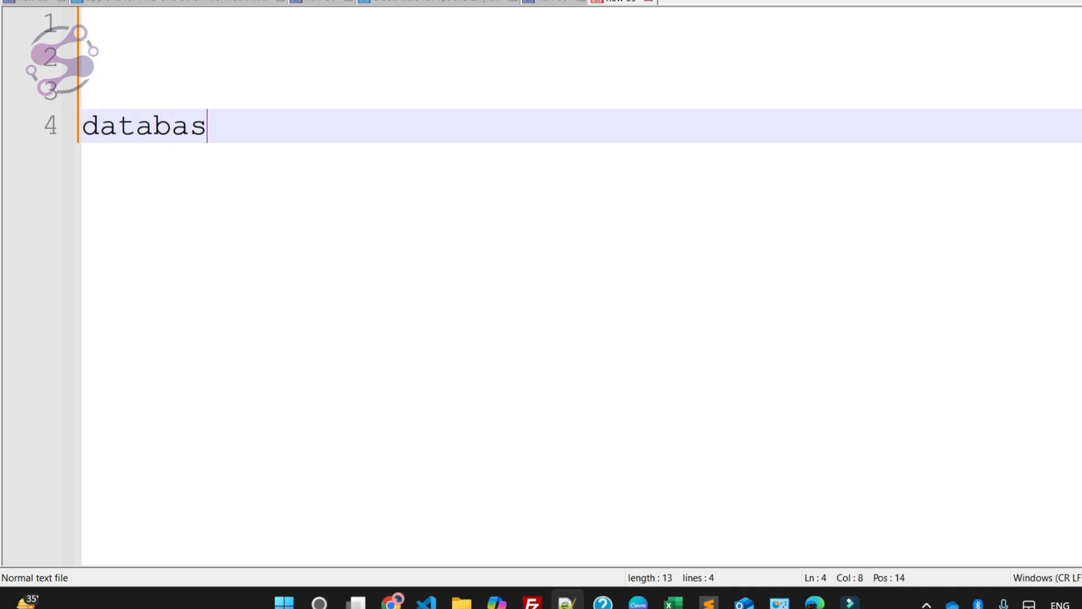
text(e)
key(Return)
key(Return)
text(databas)
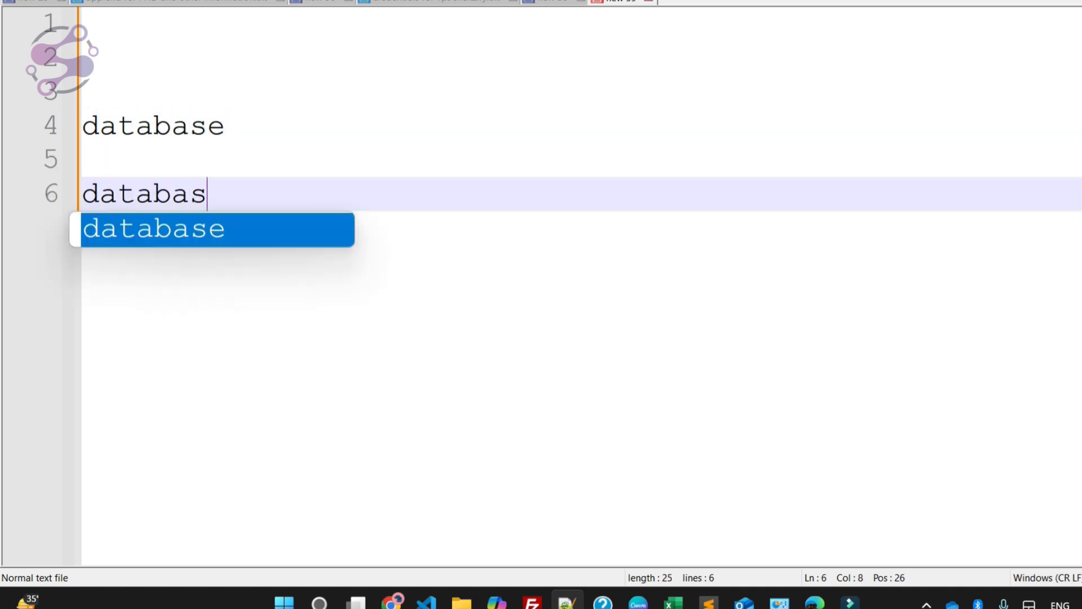
text(name)
key(BackSpace)
key(BackSpace)
key(BackSpace)
key(BackSpace)
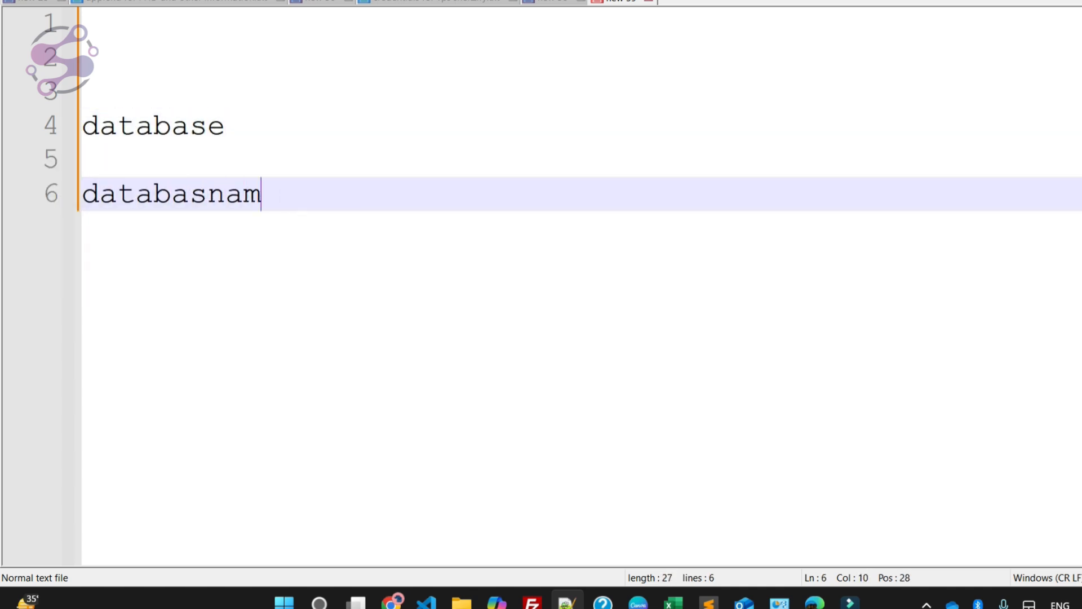
text(ename:)
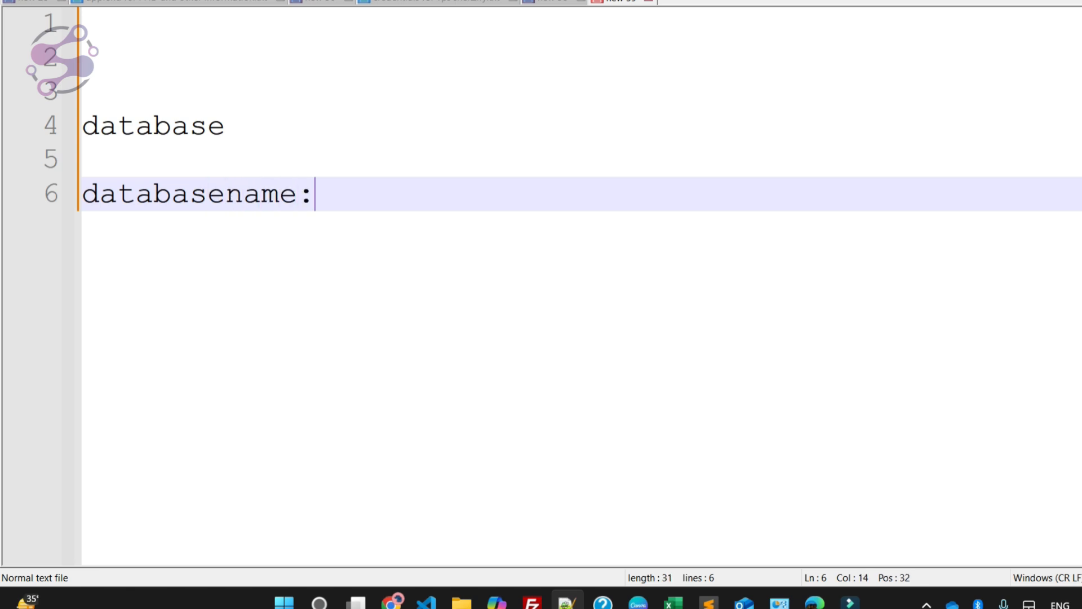
Step: Add "uaername:" and "password:" lines to the notes and paste the generated database password after the password label
key(Return)
text(uaername:)
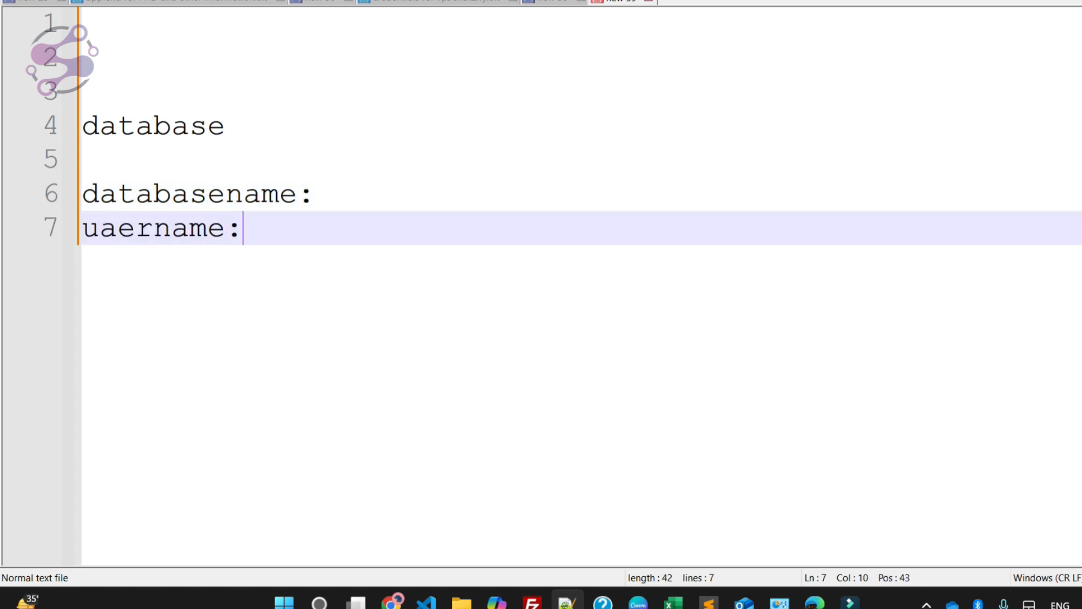
key(Return)
text(password:)
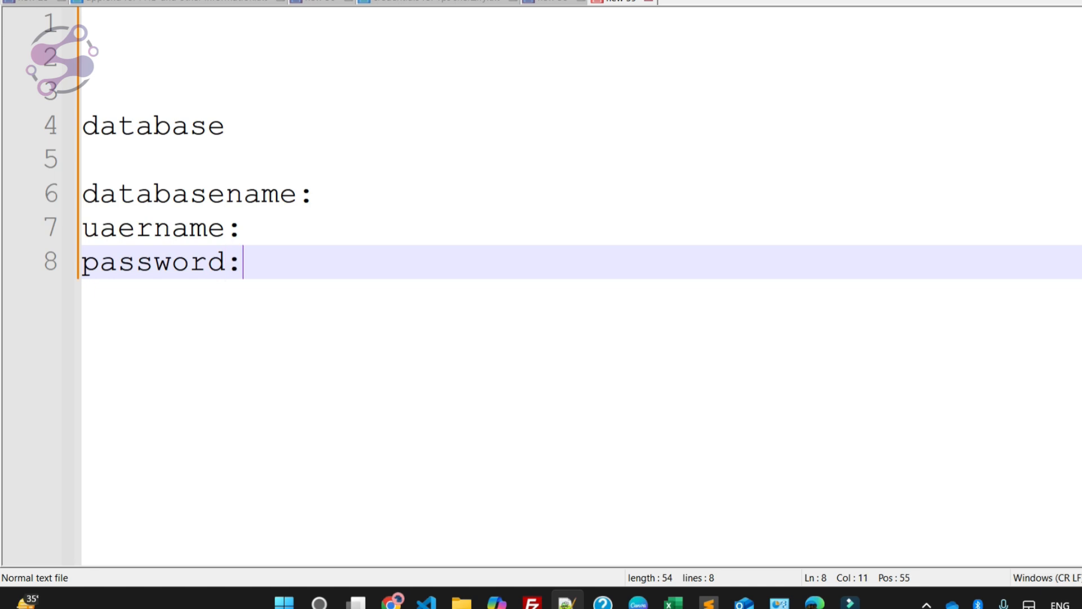
key(ctrl+v)
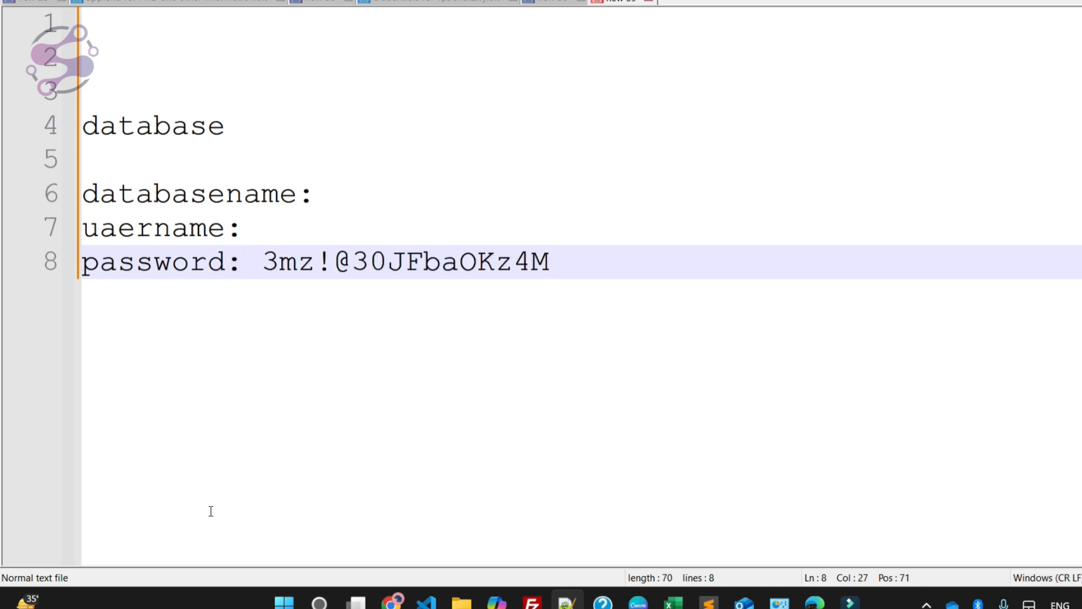
Step: Switch back to CyberPanel, create the laravel database, and enter main as the database name and user name for another one
key(alt+Tab)
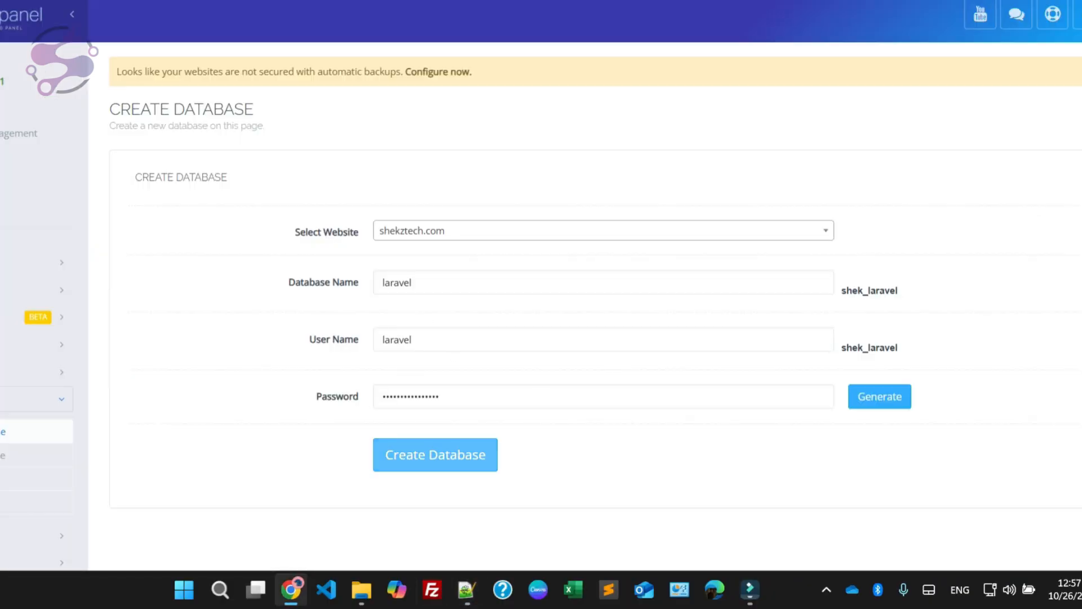
click(435, 454)
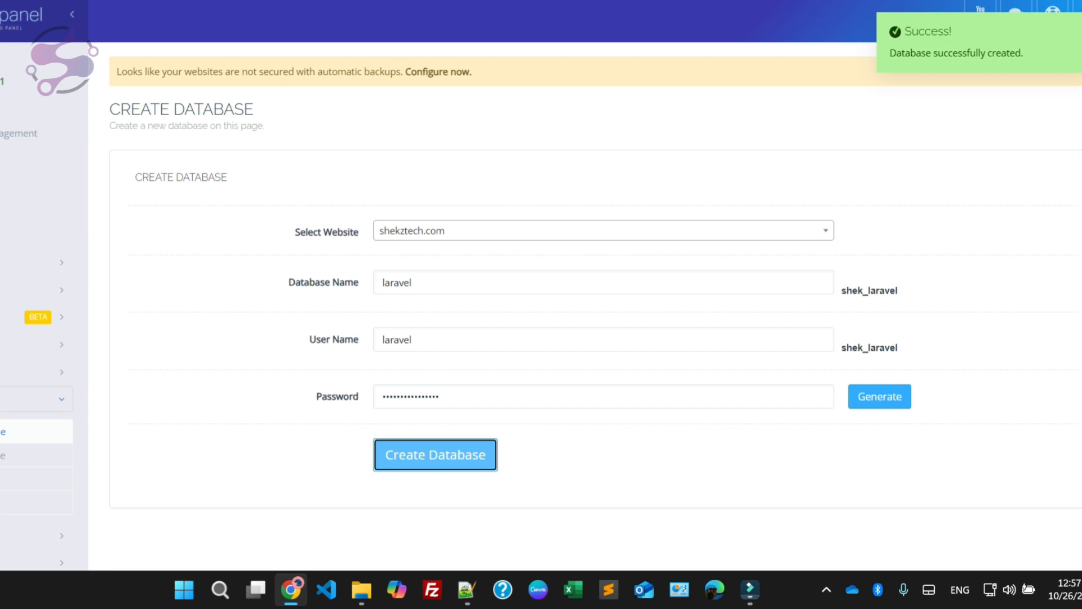
double_click(422, 282)
key(BackSpace)
text(m)
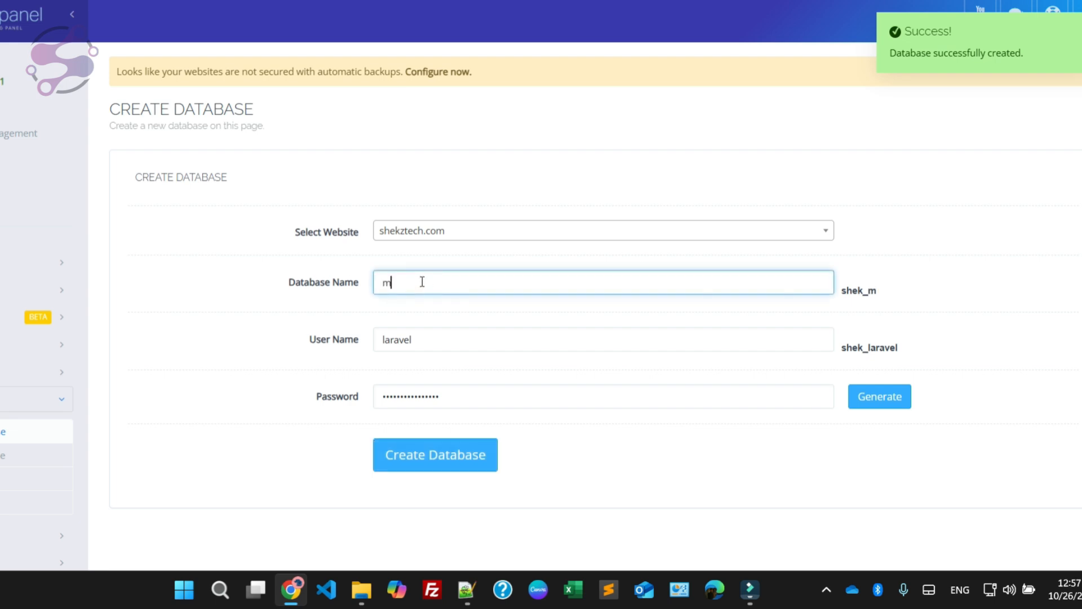
text(ain)
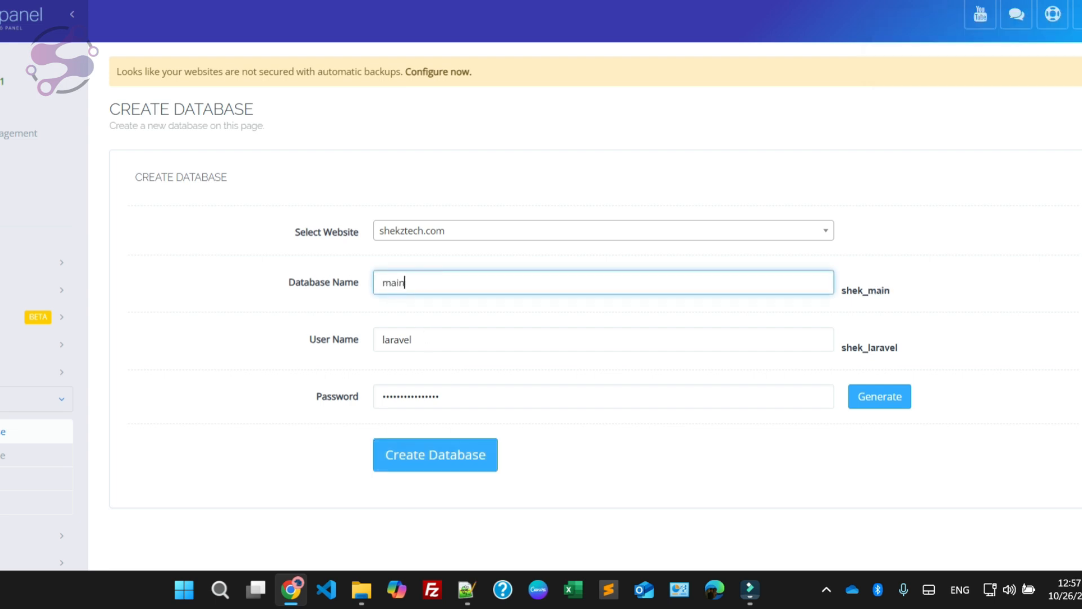
key(ctrl+a)
key(ctrl+c)
double_click(427, 337)
key(ctrl+v)
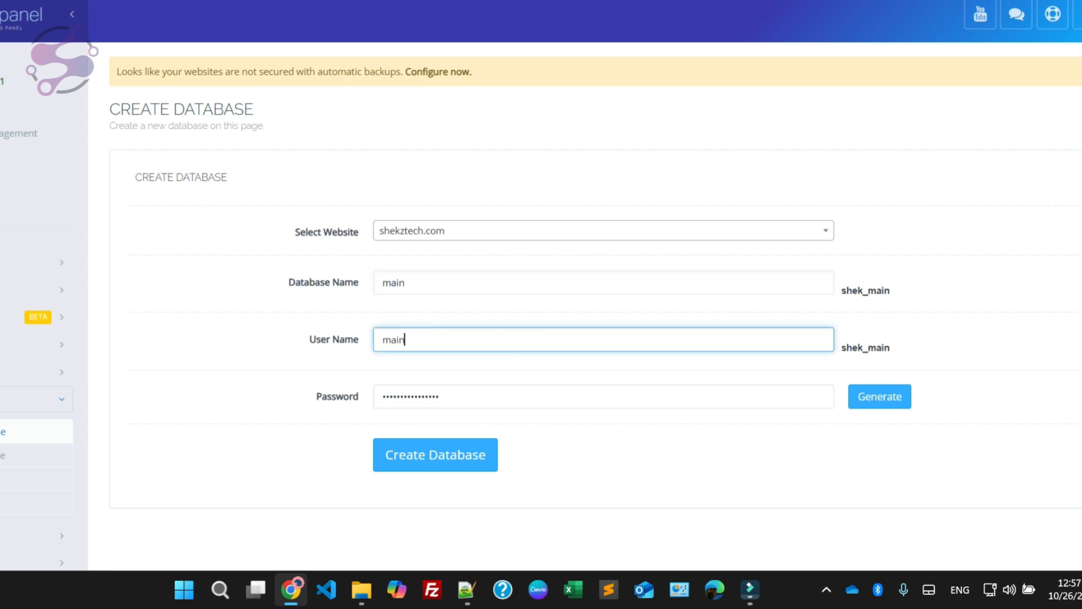
Step: Copy the saved password from the Notepad++ notes into the password field and create the main database
key(alt+Tab)
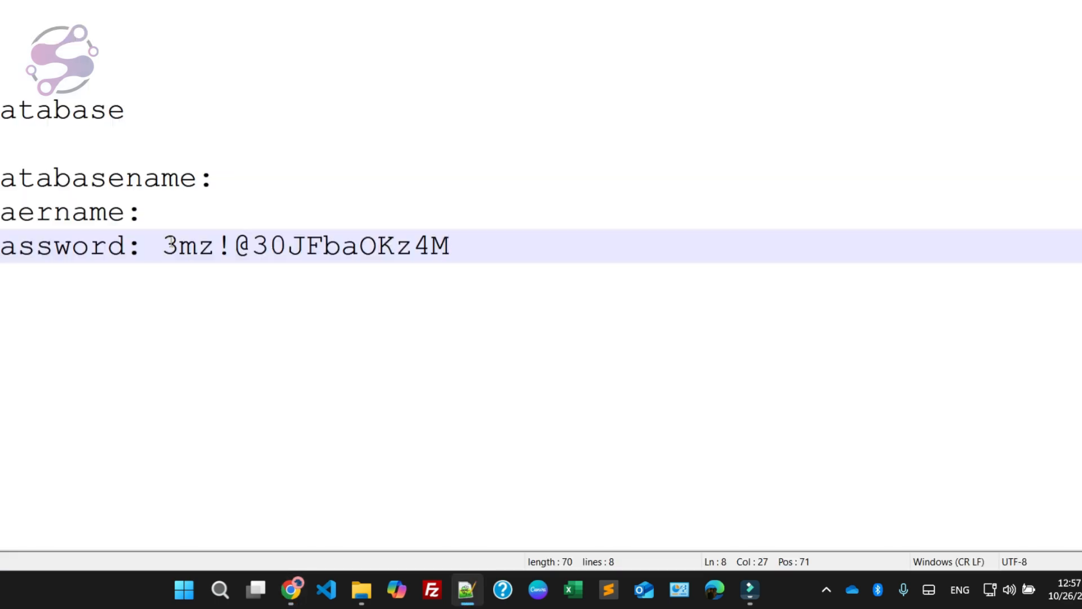
drag(162, 246, 508, 241)
key(alt+Tab)
click(465, 395)
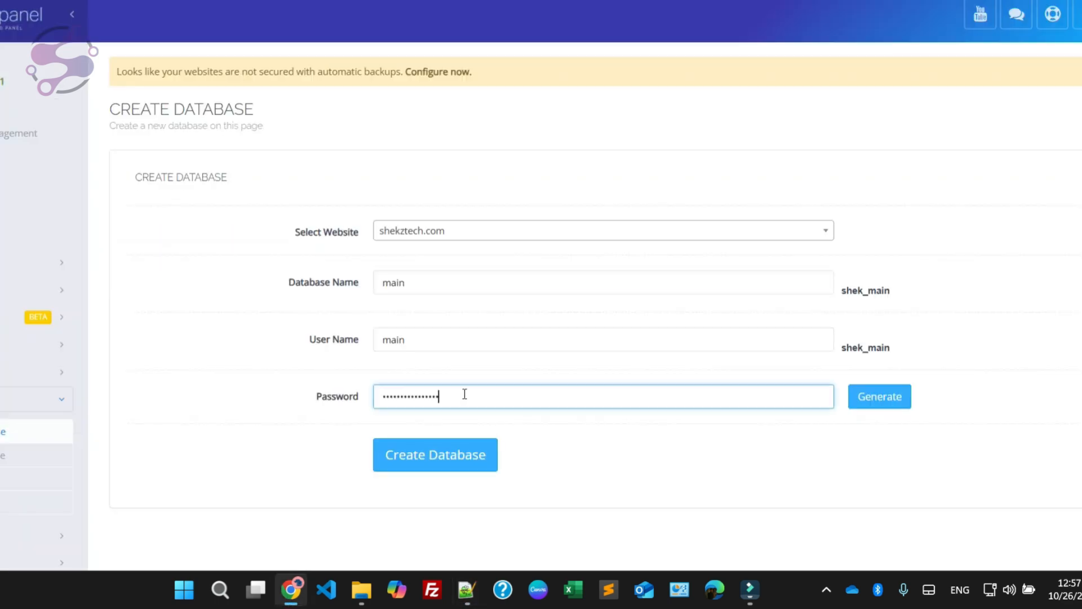
click(435, 455)
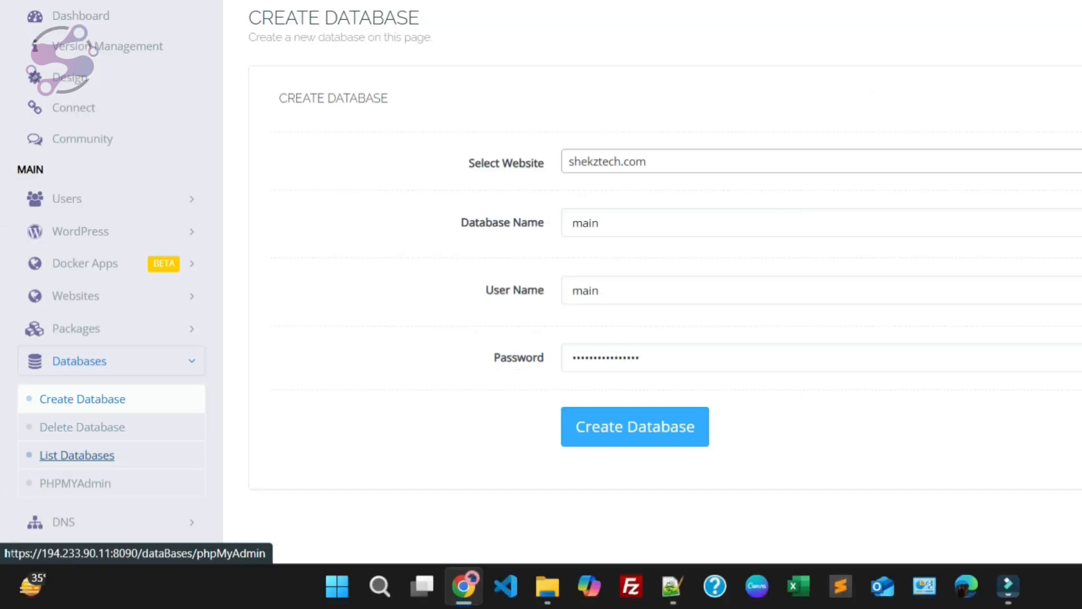
Step: List the databases of shekztech.com and review their names and users
click(76, 455)
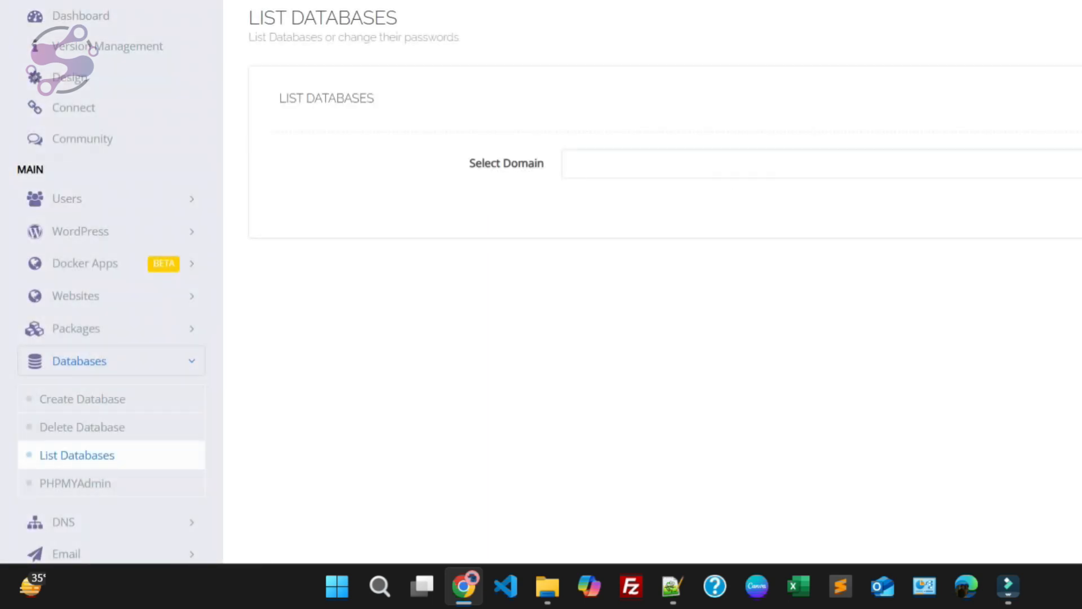
click(733, 163)
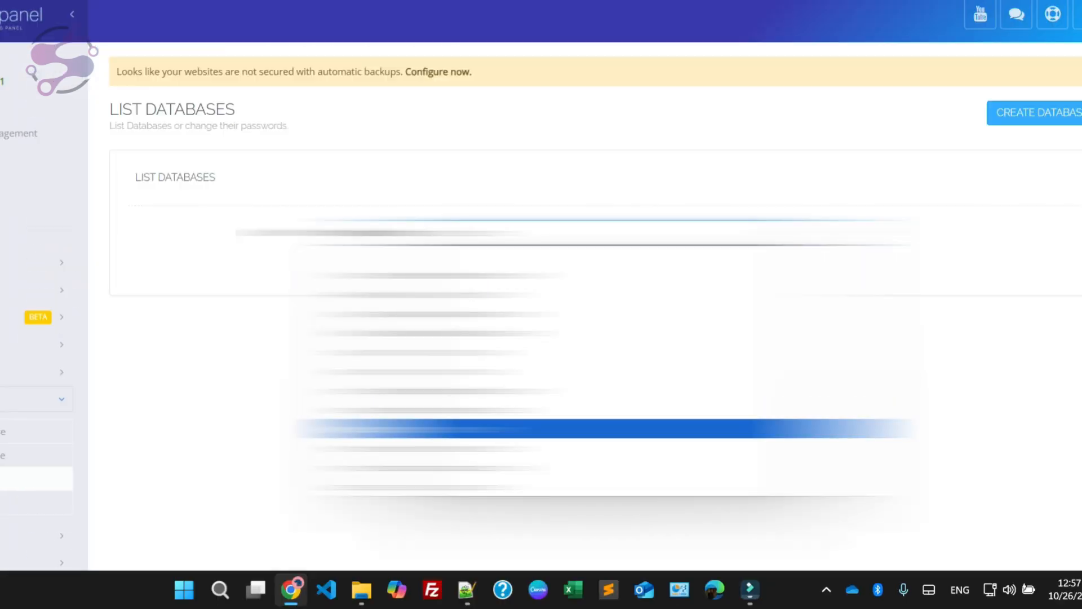
click(603, 428)
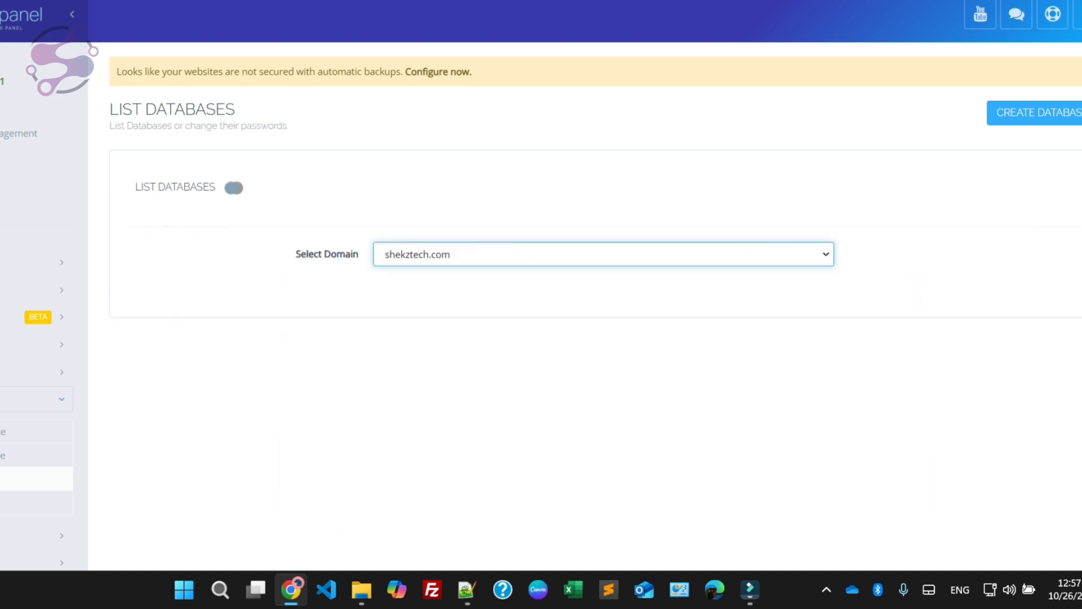
scroll(541, 282, down, 4)
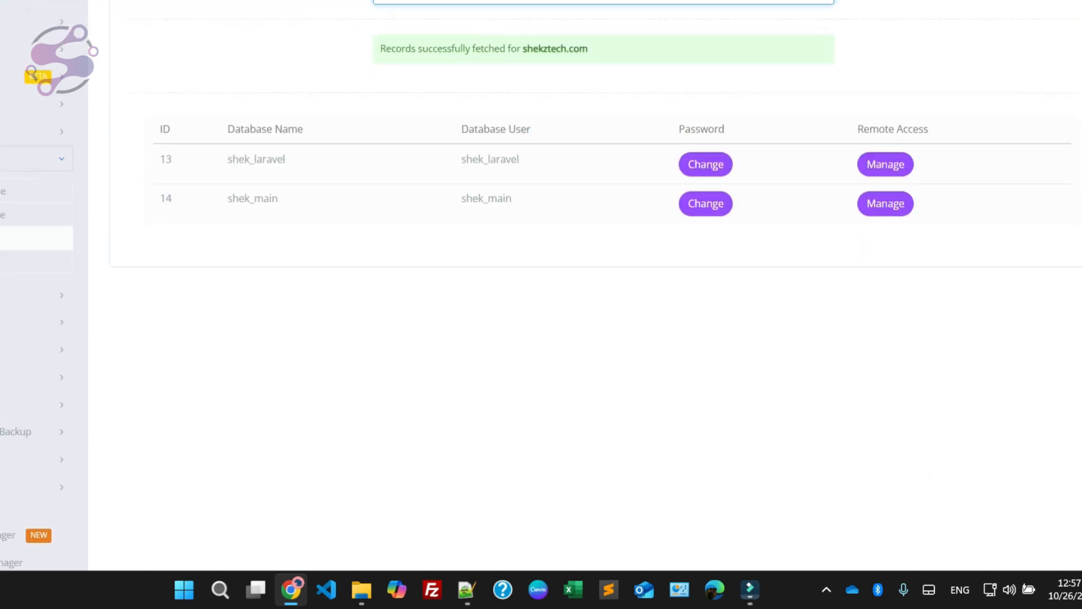
scroll(541, 281, up, 4)
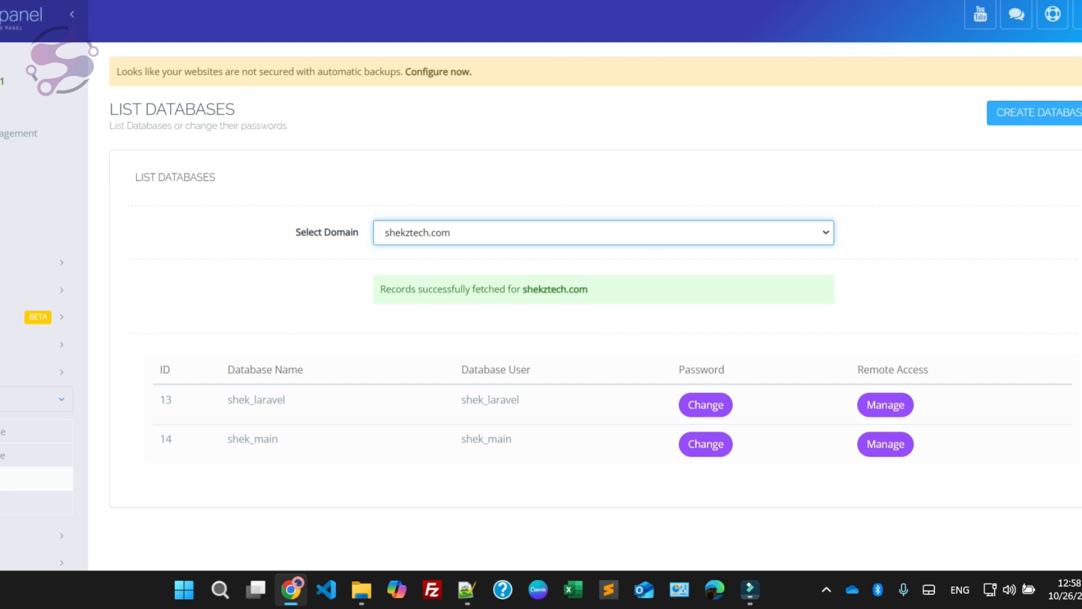
scroll(541, 281, down, 1)
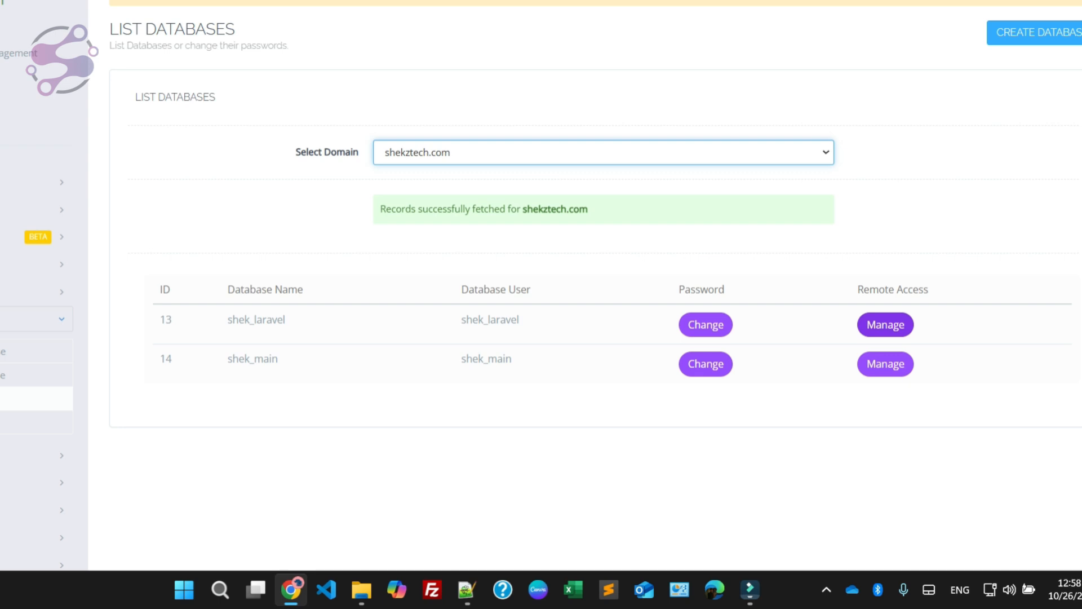
Step: Open the remote access settings of shek_laravel, search Google for "my ip address" in a new browser page, and copy the public IP address
click(885, 325)
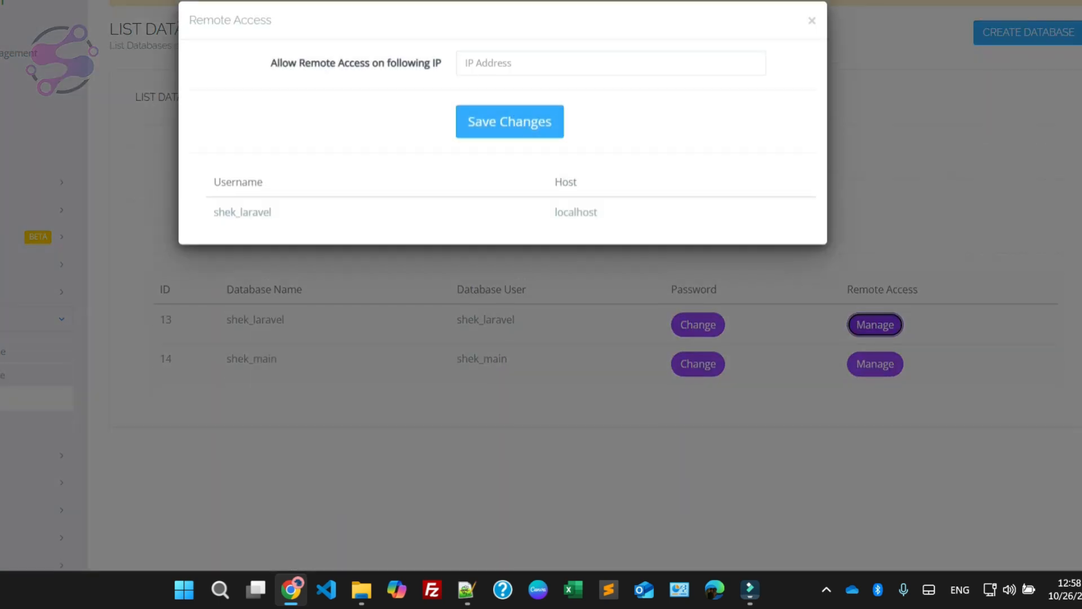
click(494, 71)
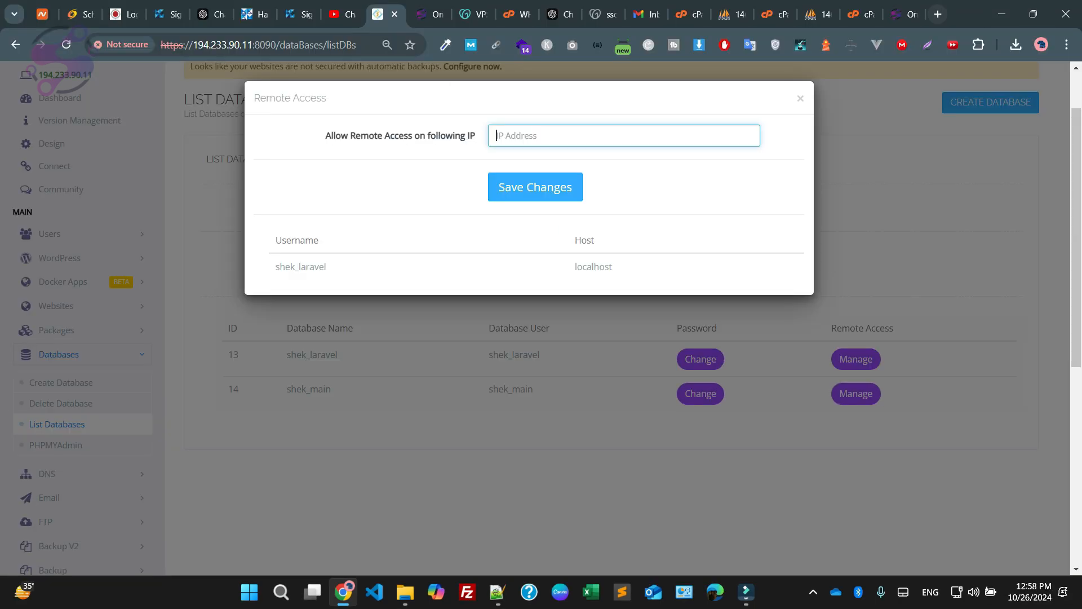
click(937, 14)
text(my i)
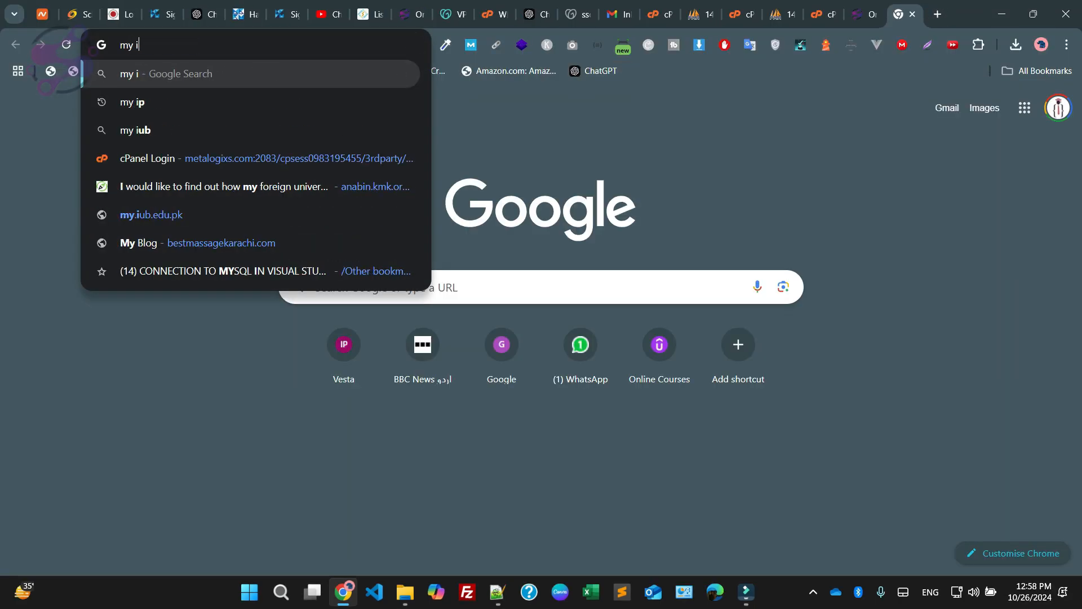
text(p addre)
key(Return)
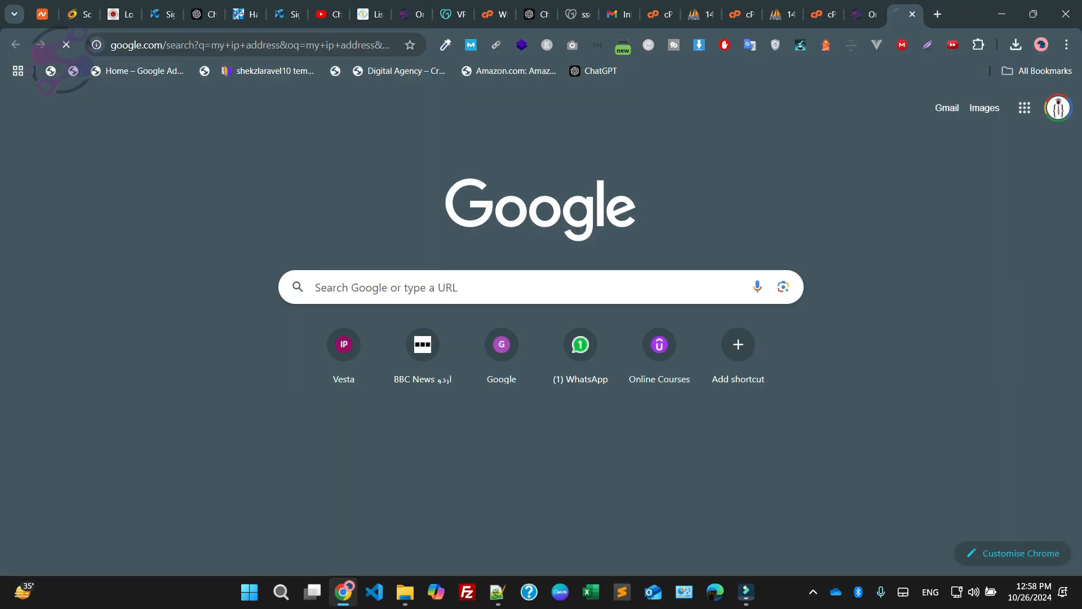
scroll(541, 318, down, 12)
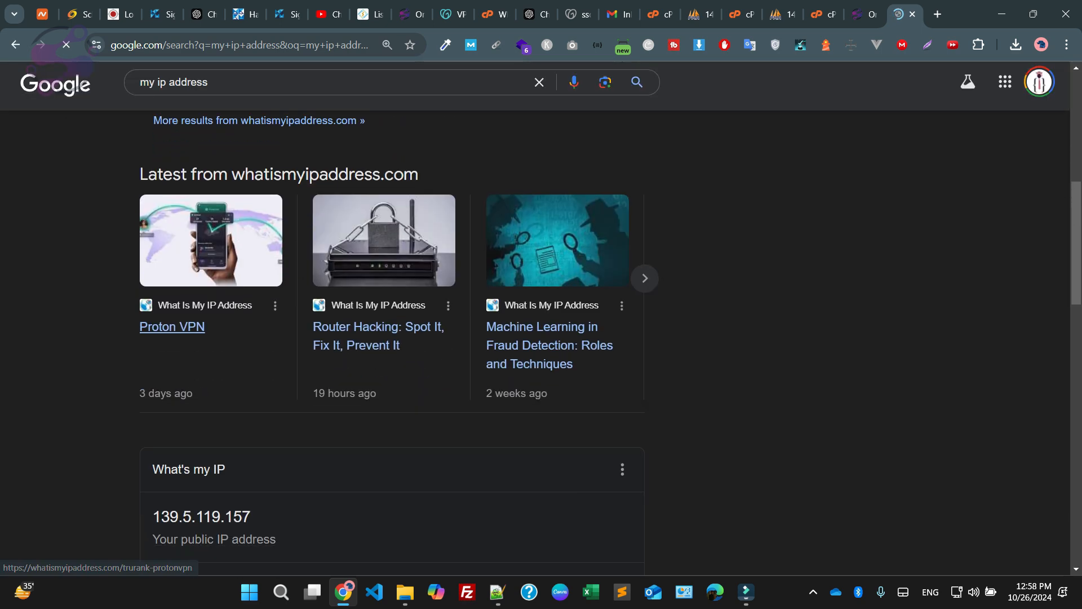
drag(153, 264, 250, 264)
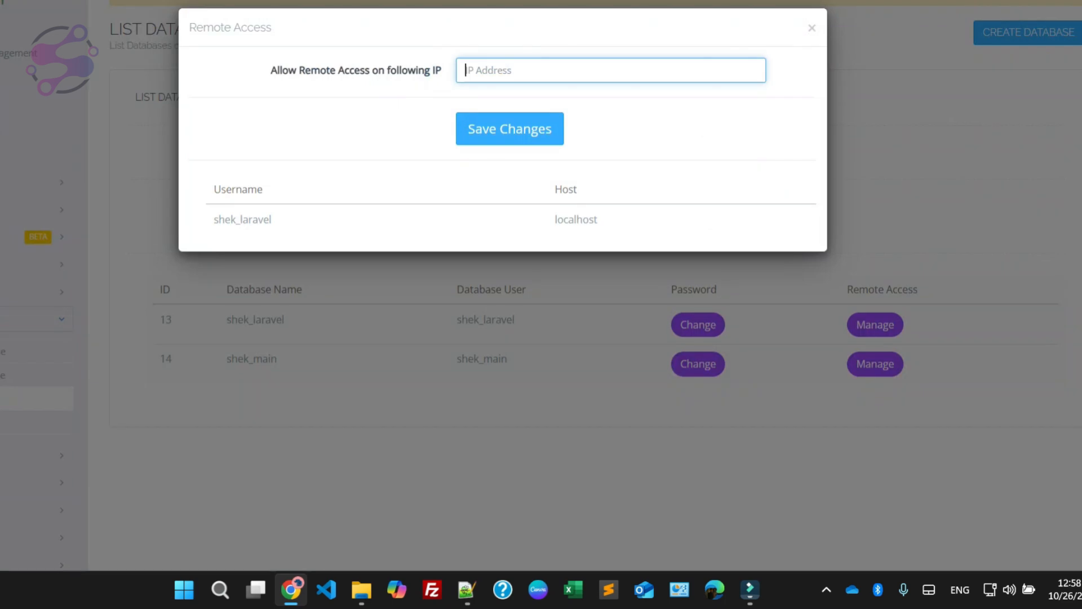
text(139.5.119.157)
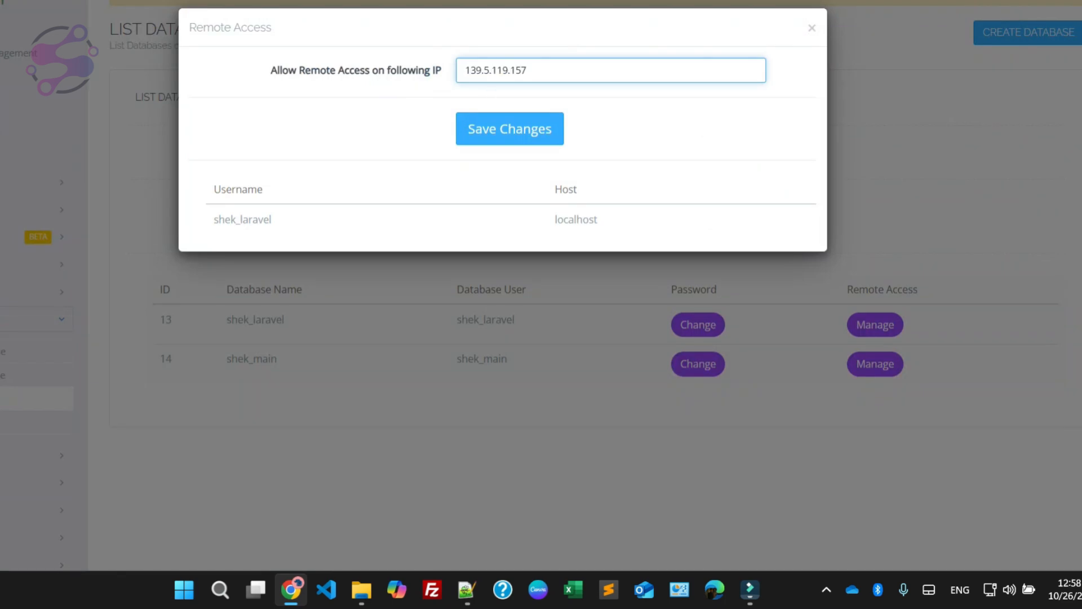
key(Tab)
key(Return)
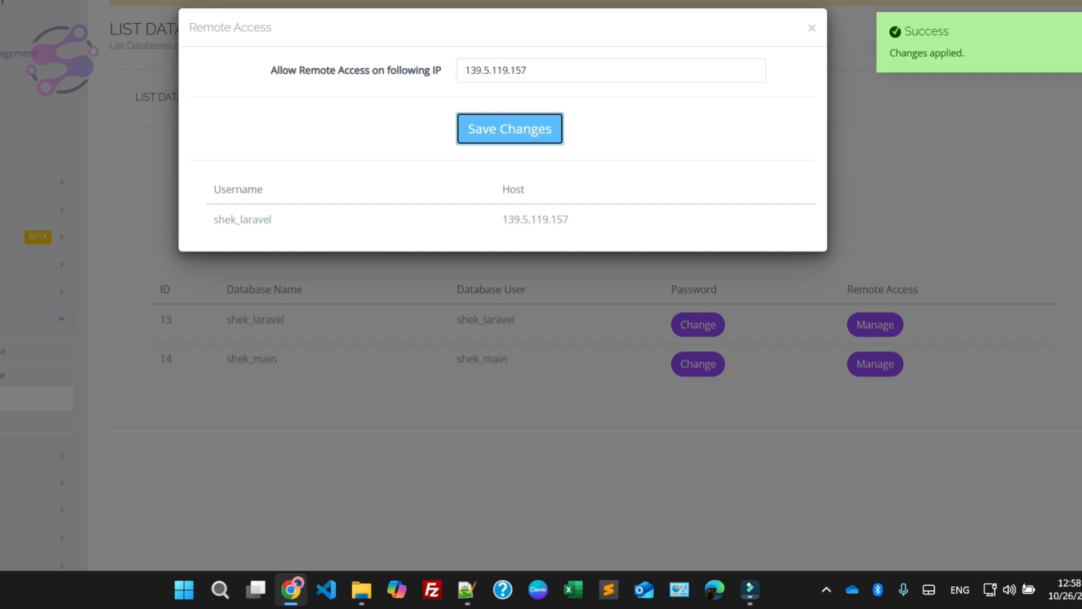
key(Escape)
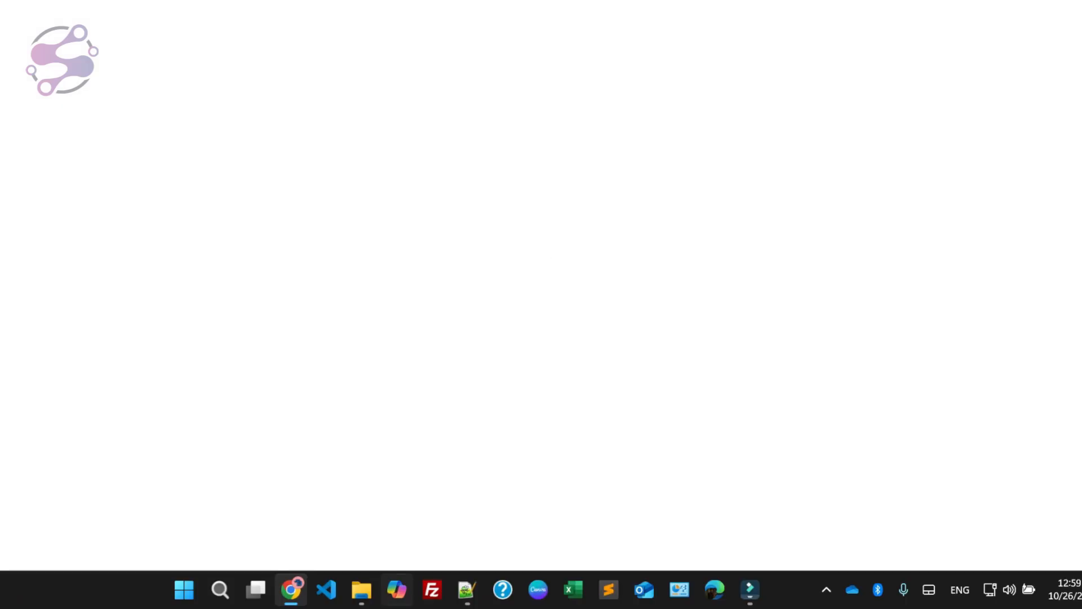
Step: Check the SQL files in the shekztechbackup folder, and open the shek_laravel database under the shek group in phpMyAdmin
click(361, 590)
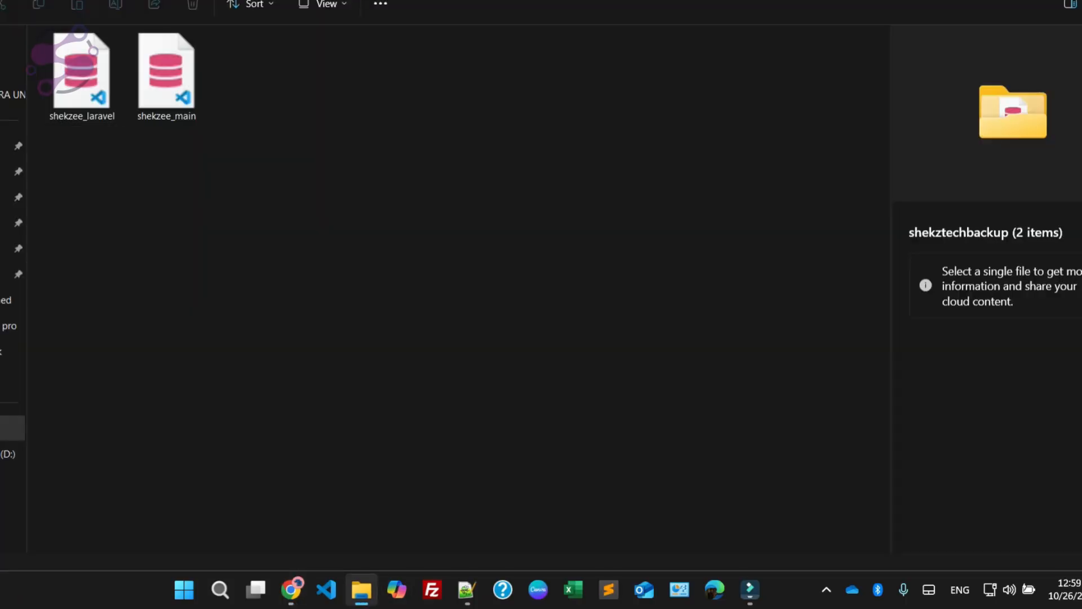
key(F4)
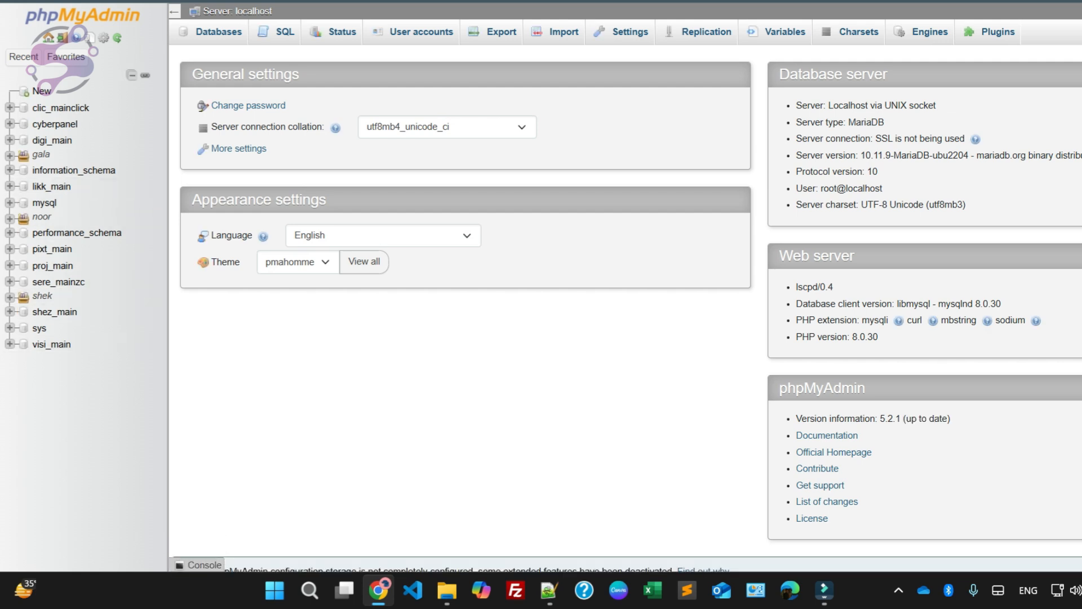
click(10, 297)
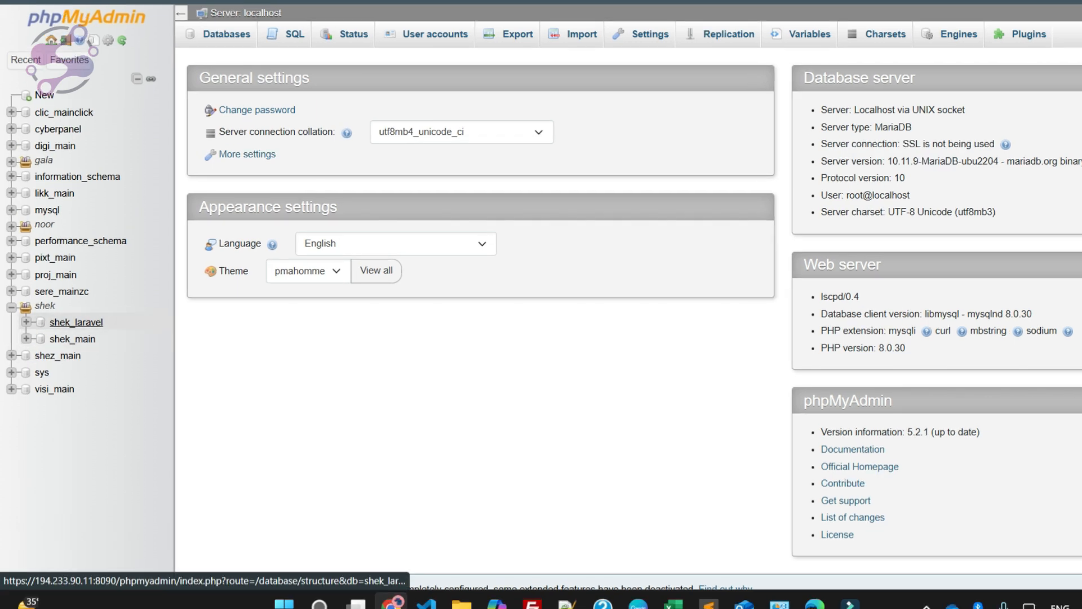
click(26, 321)
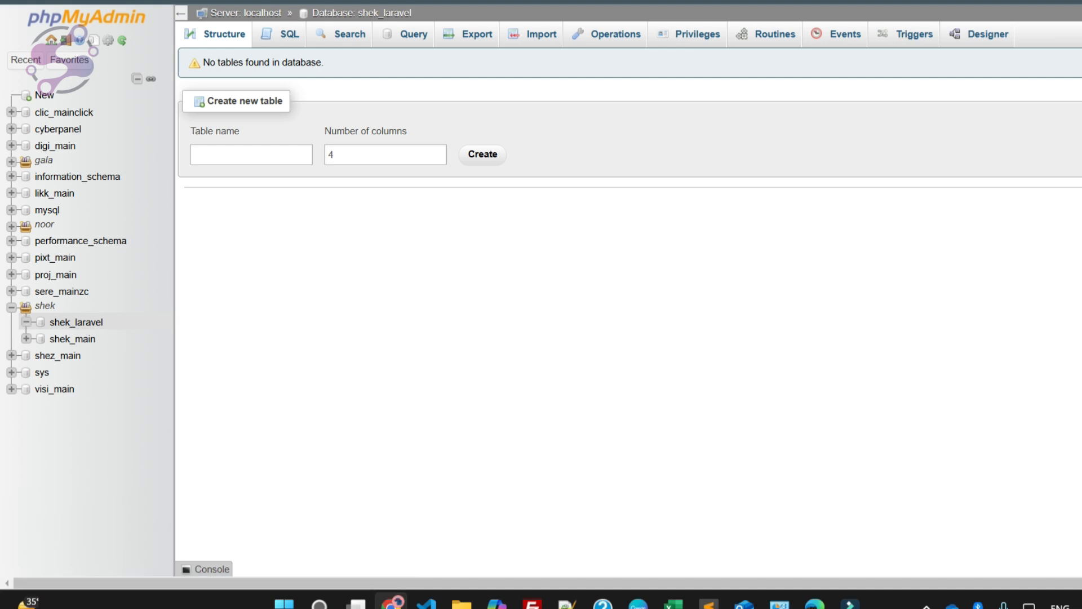
Step: Import the shekzee_laravel.sql file into the shek_laravel database with the default import options
click(535, 34)
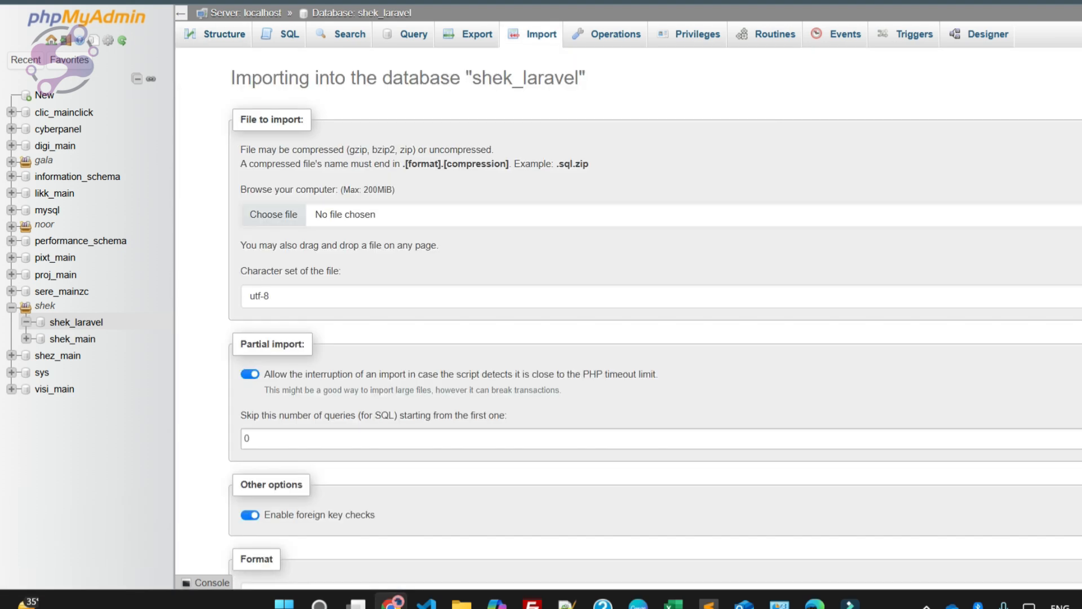
click(274, 215)
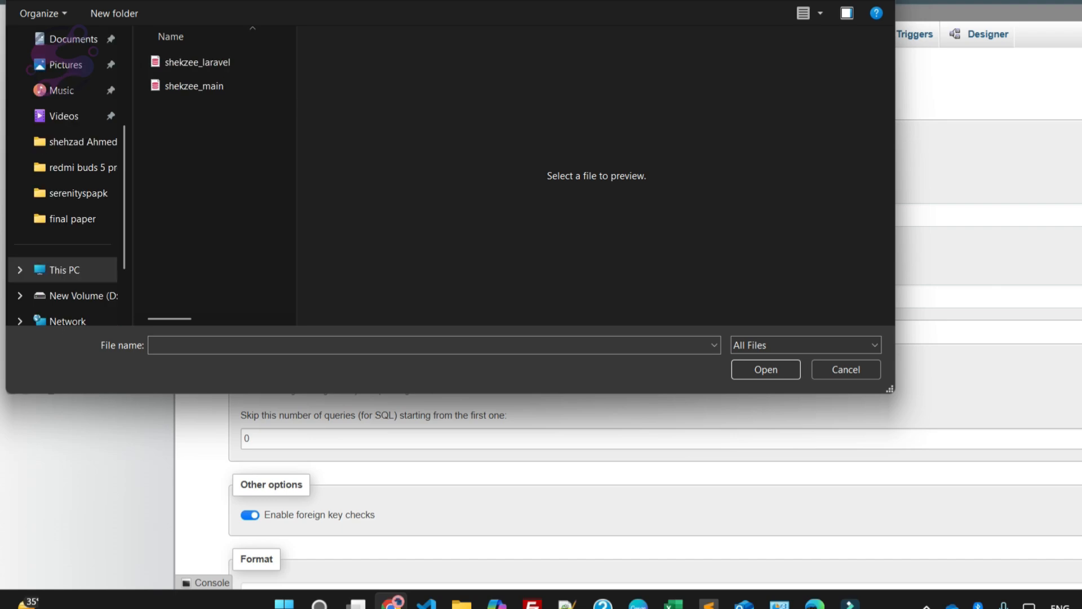
click(192, 62)
click(766, 369)
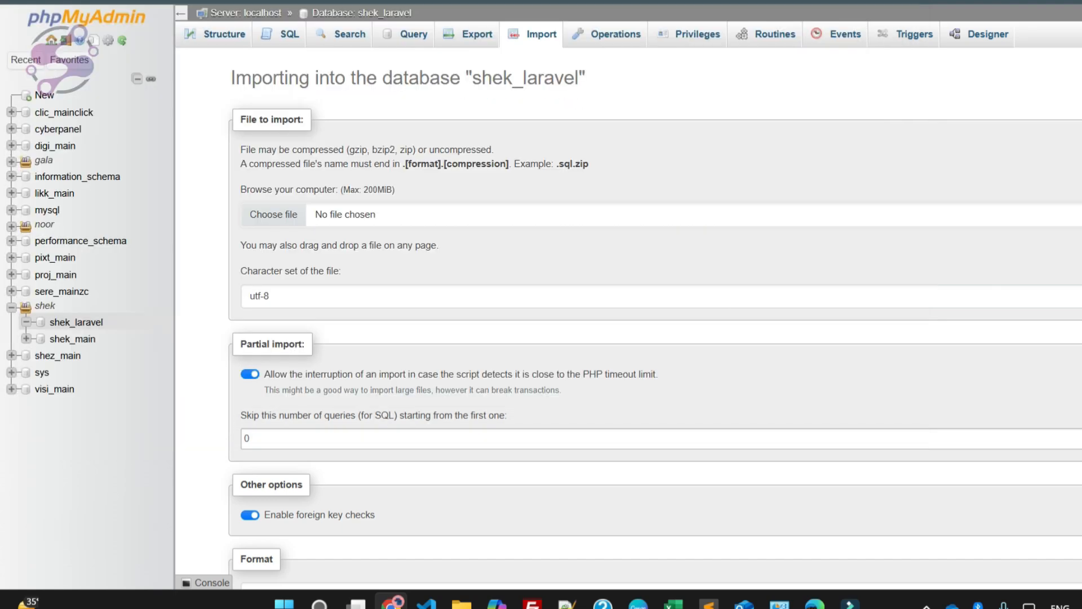
scroll(654, 315, down, 3)
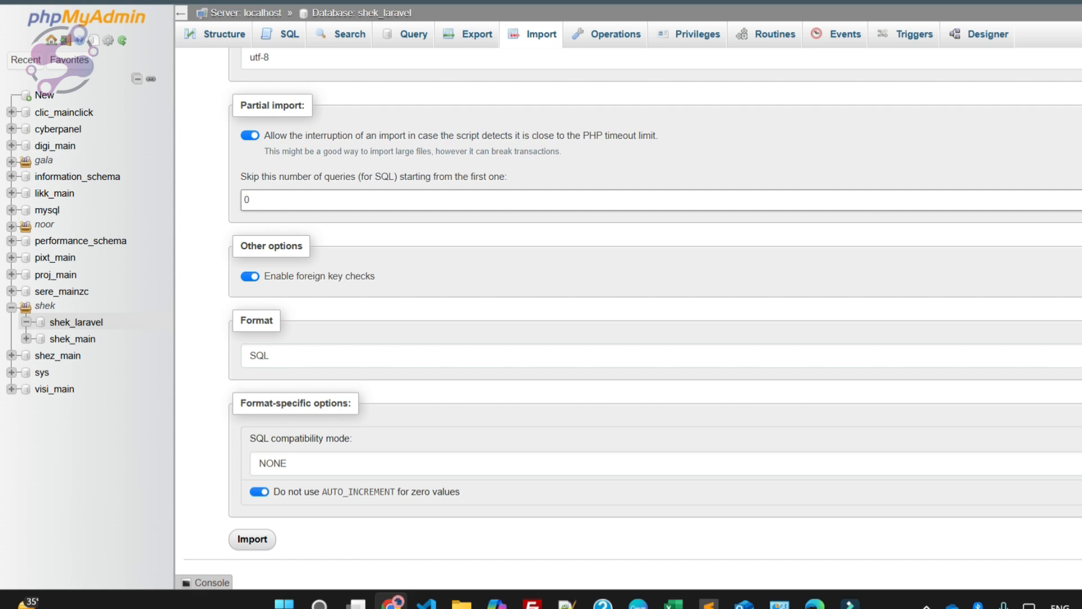
scroll(653, 316, up, 5)
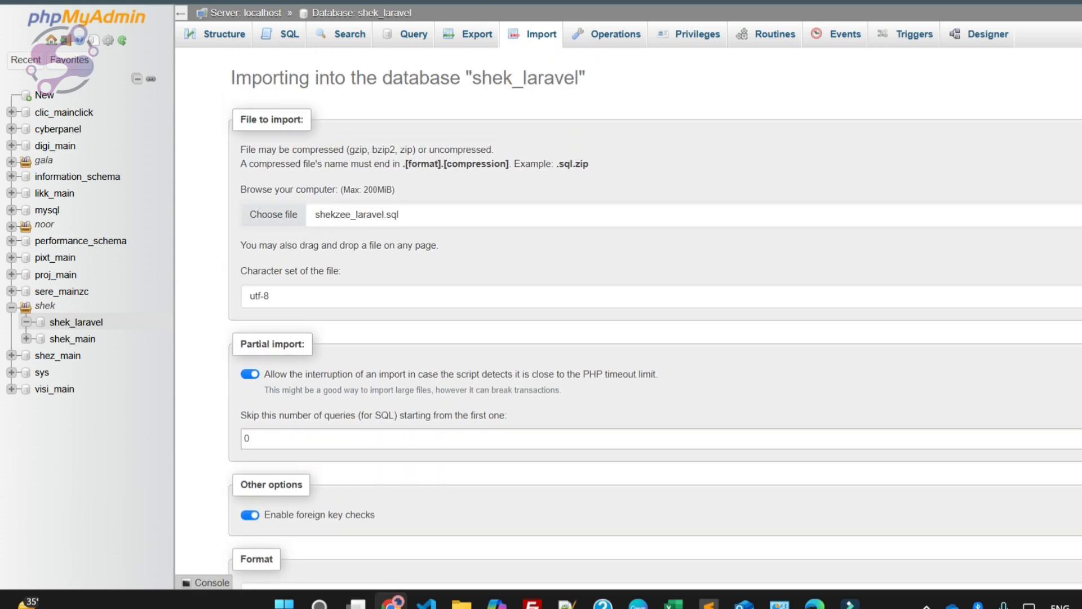
scroll(654, 316, down, 5)
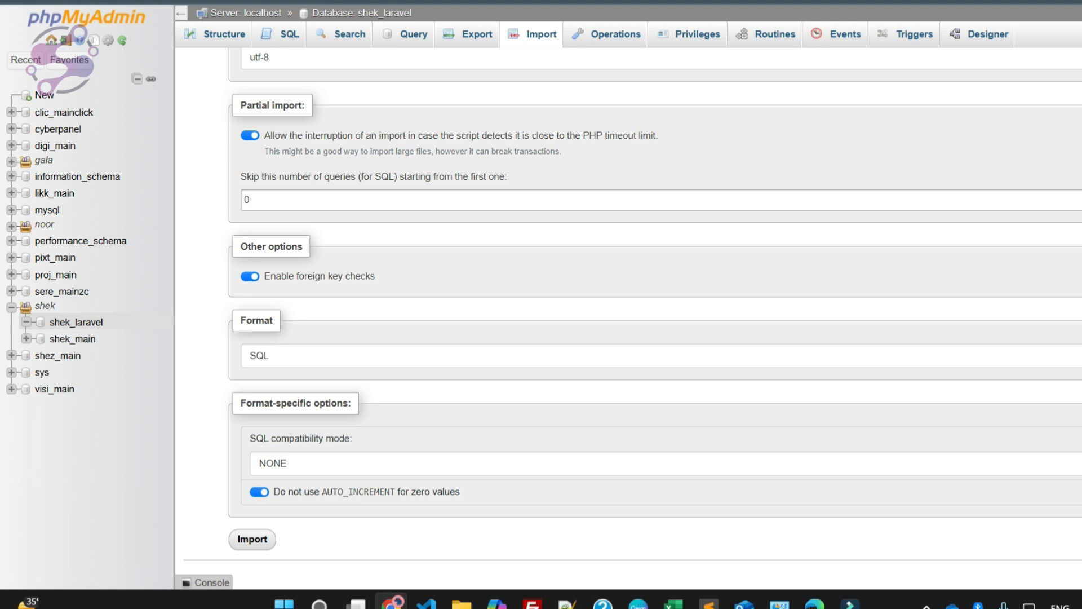
click(252, 539)
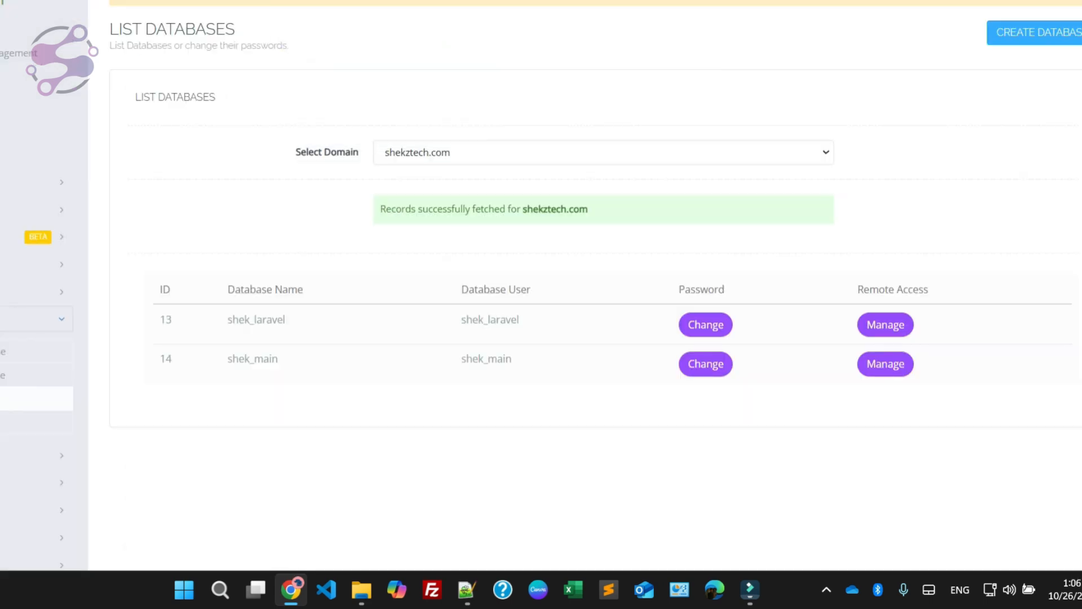
Step: Switch to File Explorer and paste the emails and shekztechmigrateserver archives into the shekztechbackup folder
scroll(563, 282, up, 2)
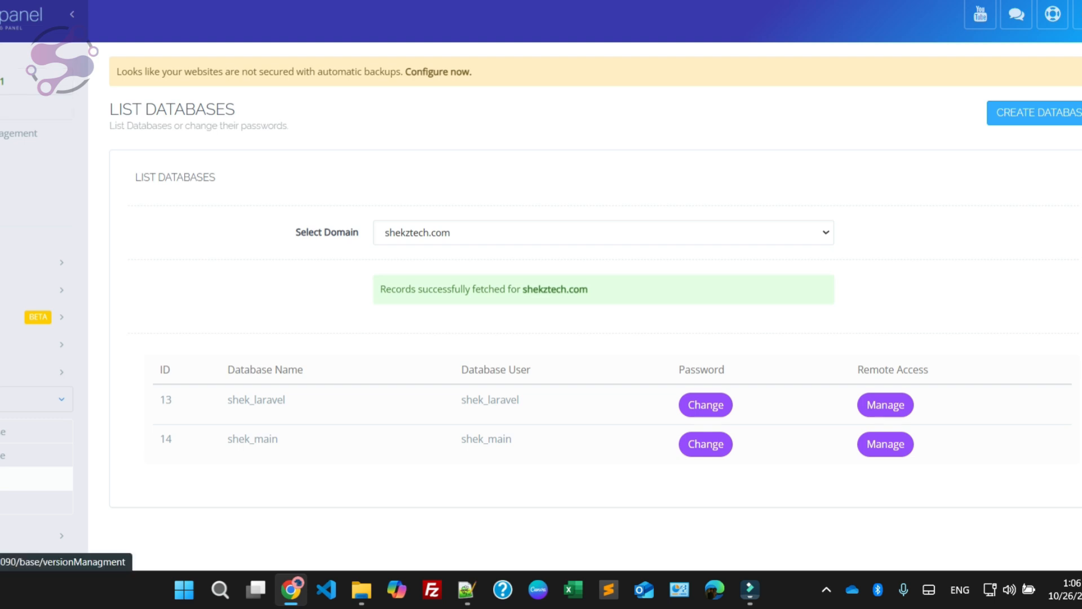
scroll(563, 282, down, 6)
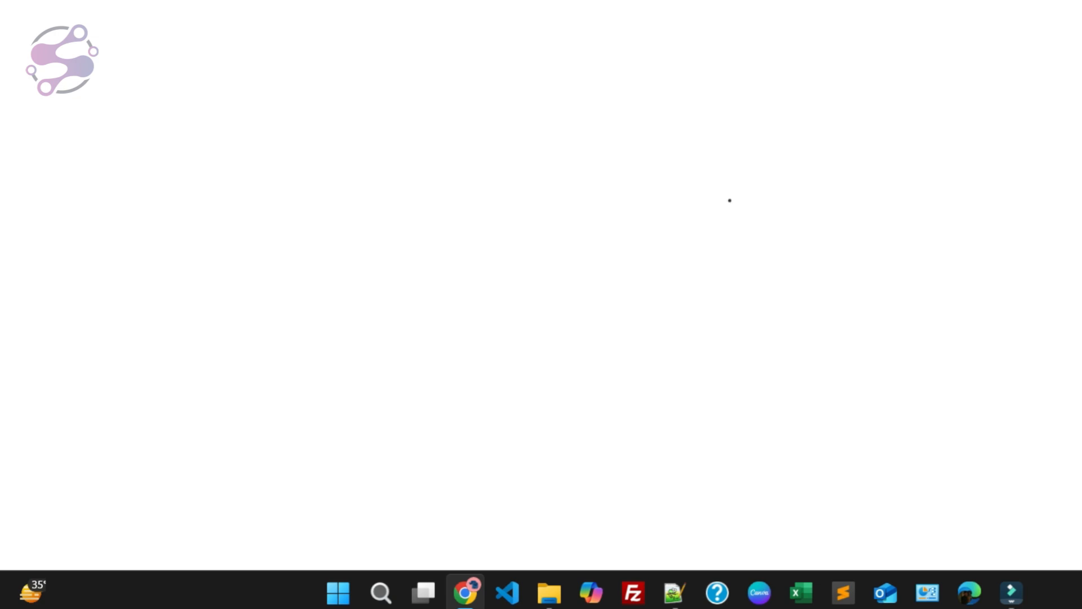
key(alt+Tab)
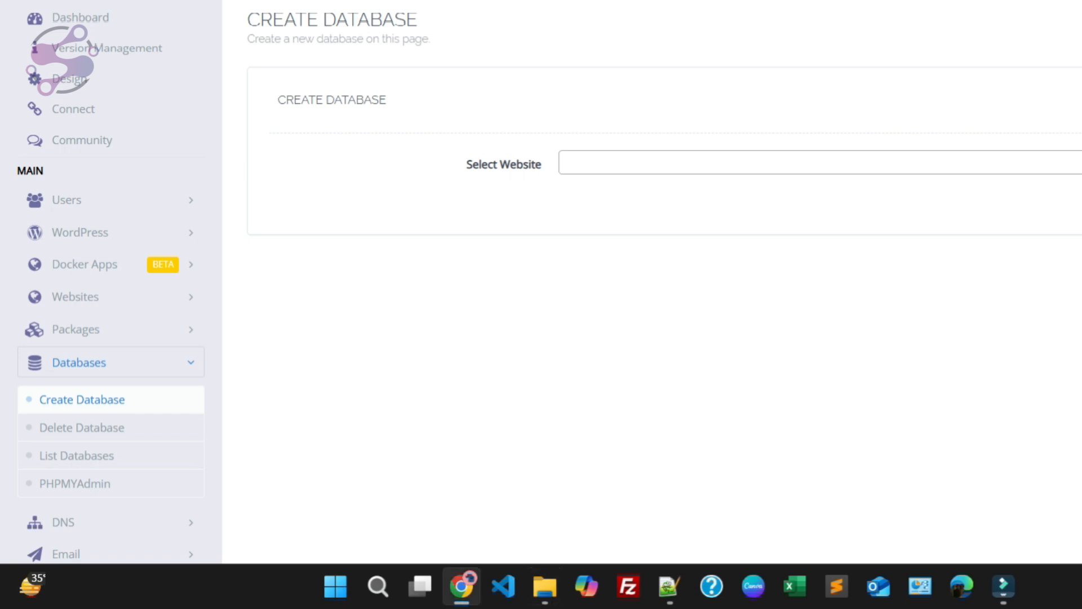
click(545, 586)
click(439, 490)
key(ctrl+v)
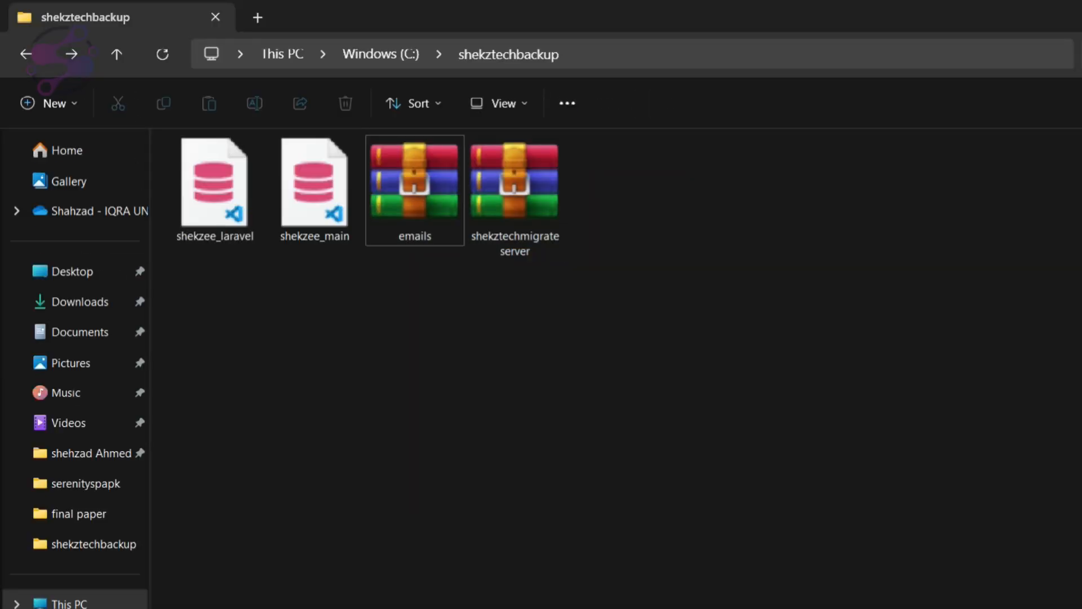
Step: Return to CyberPanel, open the File Manager of shekztech.com, and enter its public_html folder
click(461, 587)
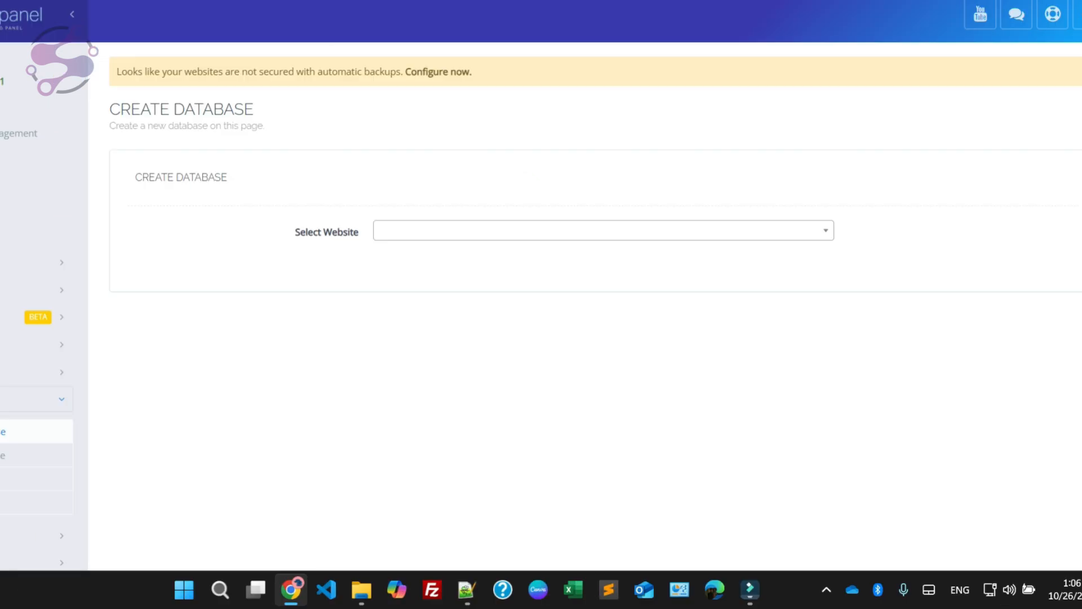
key(F5)
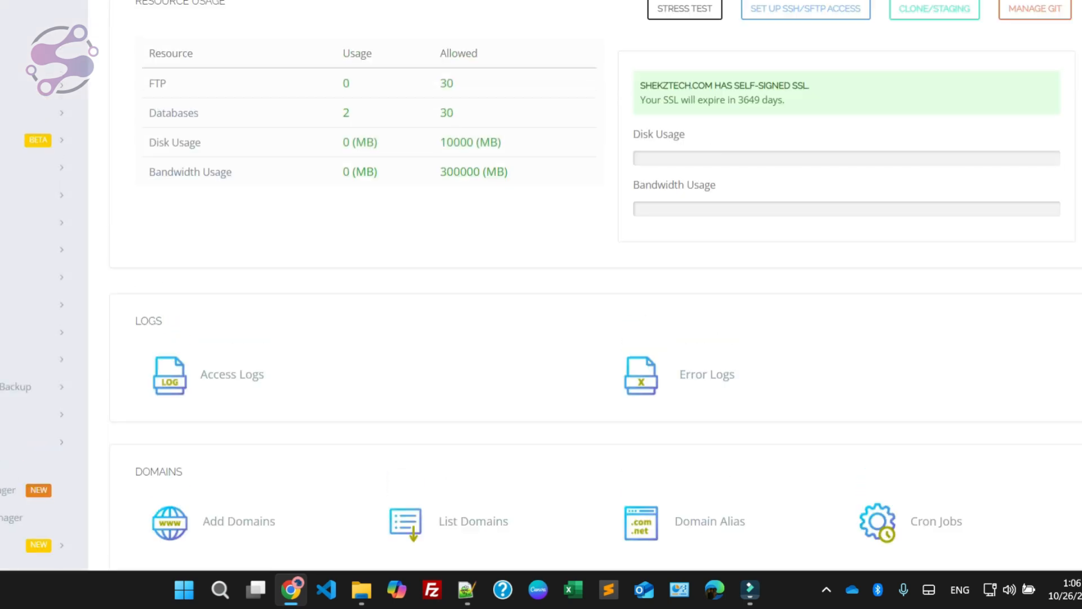
scroll(162, 49, down, 10)
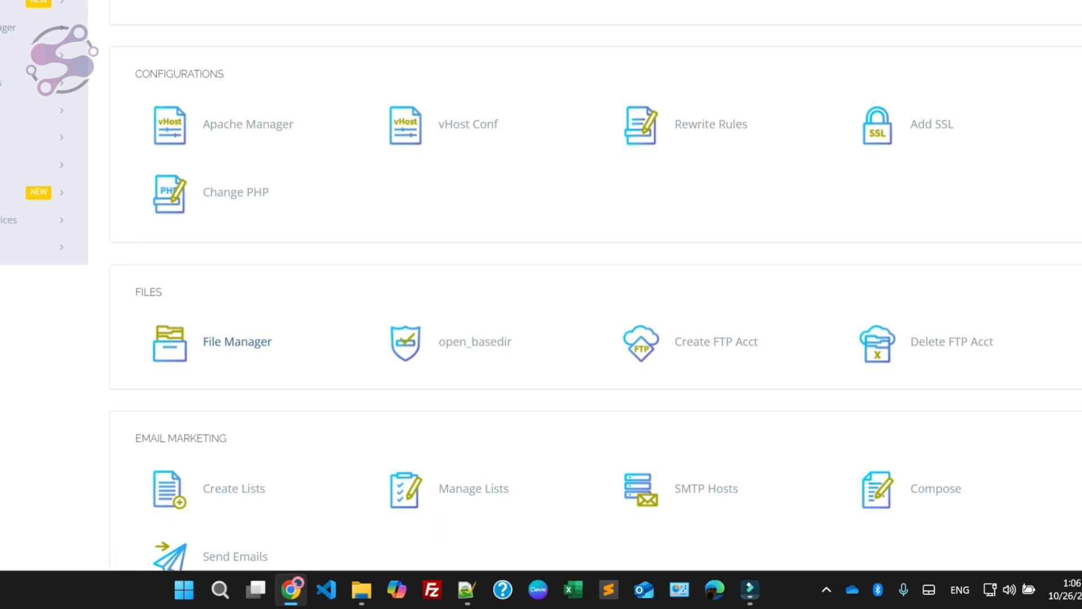
click(237, 341)
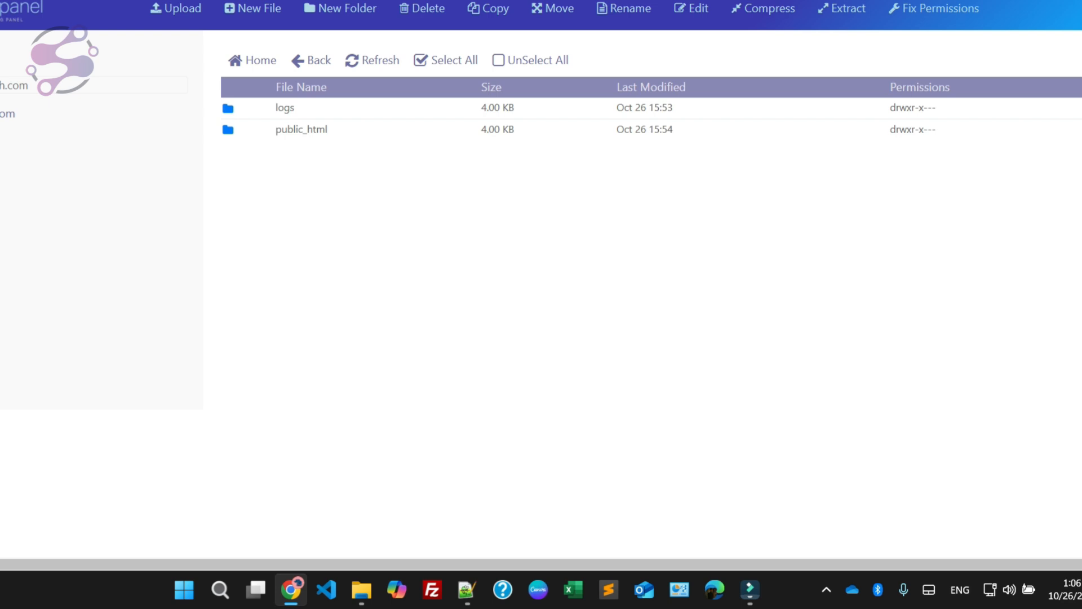
double_click(301, 129)
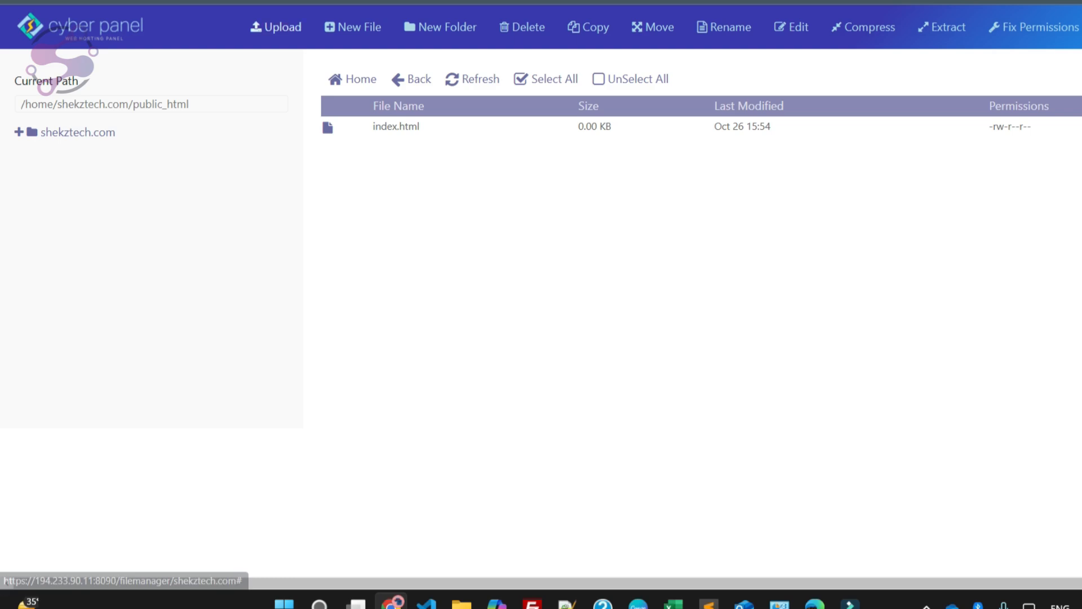
Step: Add shekztechmigrateserver.zip from the shekztechbackup folder to the upload queue and upload it into public_html
click(276, 27)
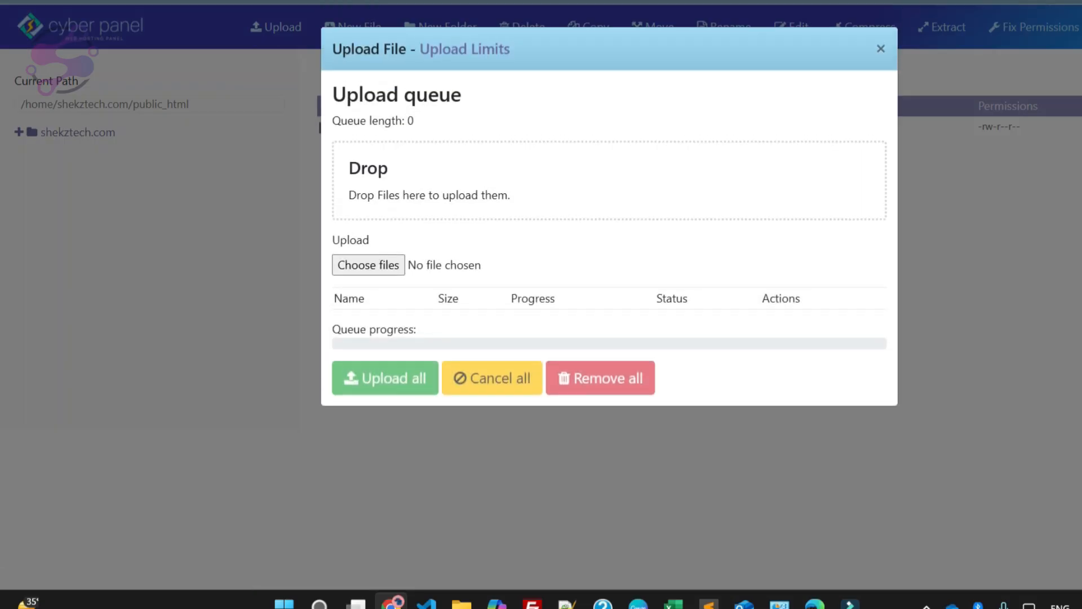
mouse_move(462, 603)
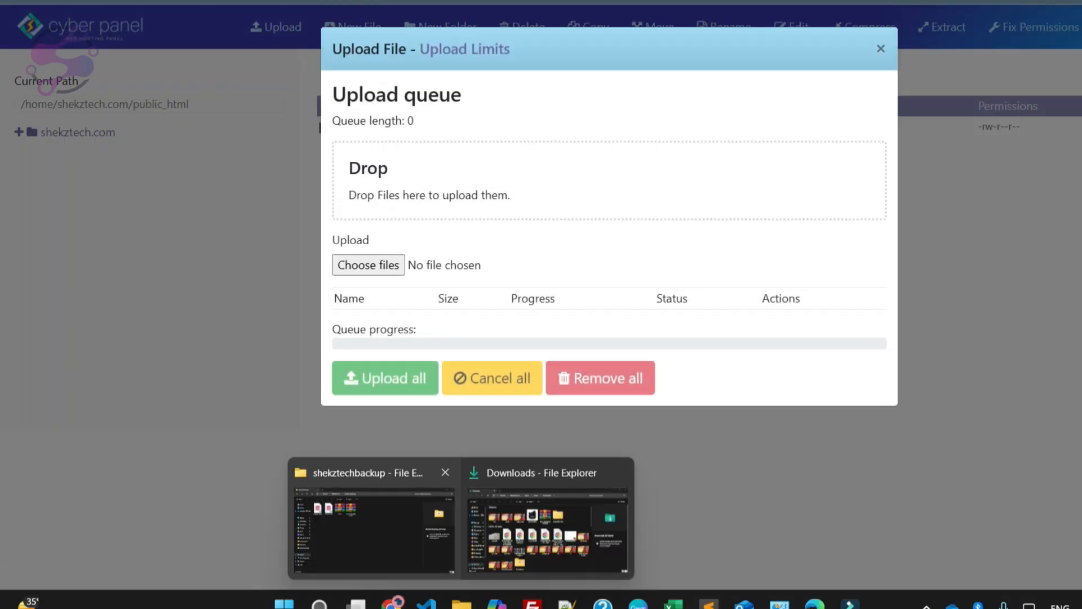
click(372, 524)
drag(436, 90, 598, 231)
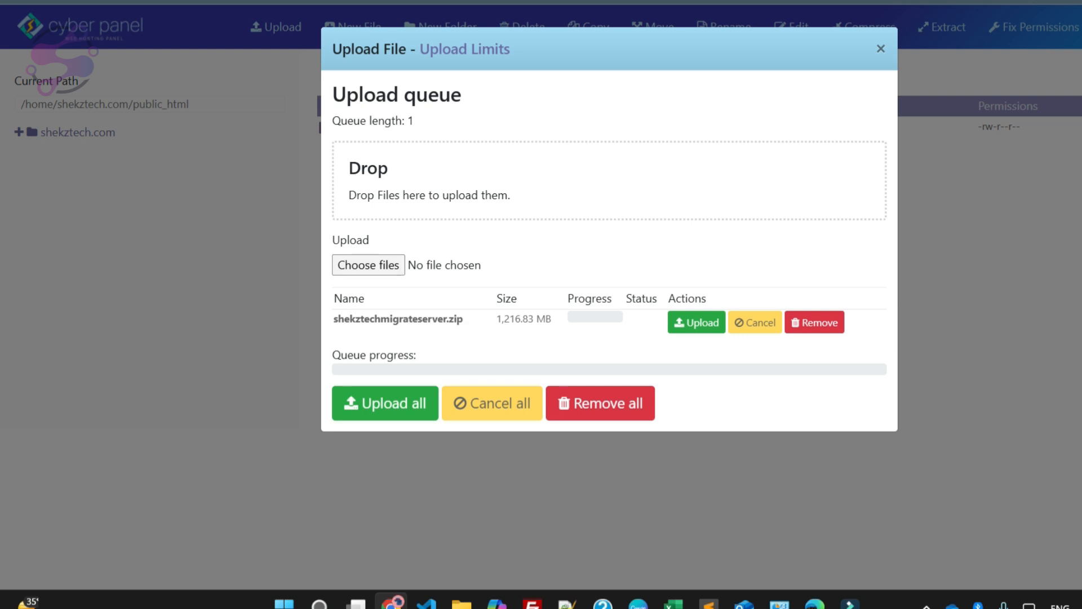
click(368, 264)
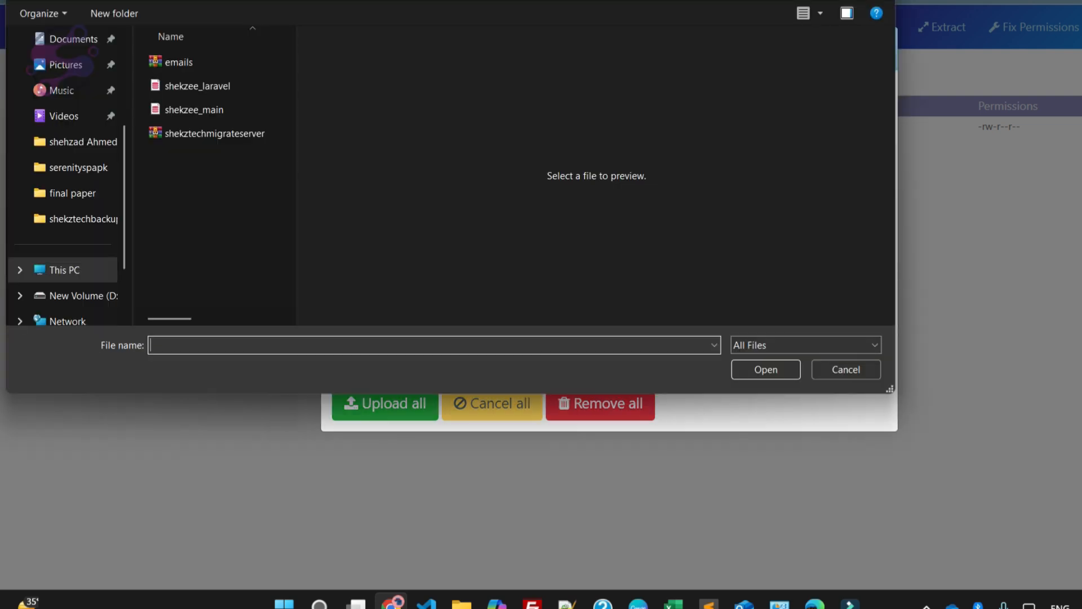
click(846, 369)
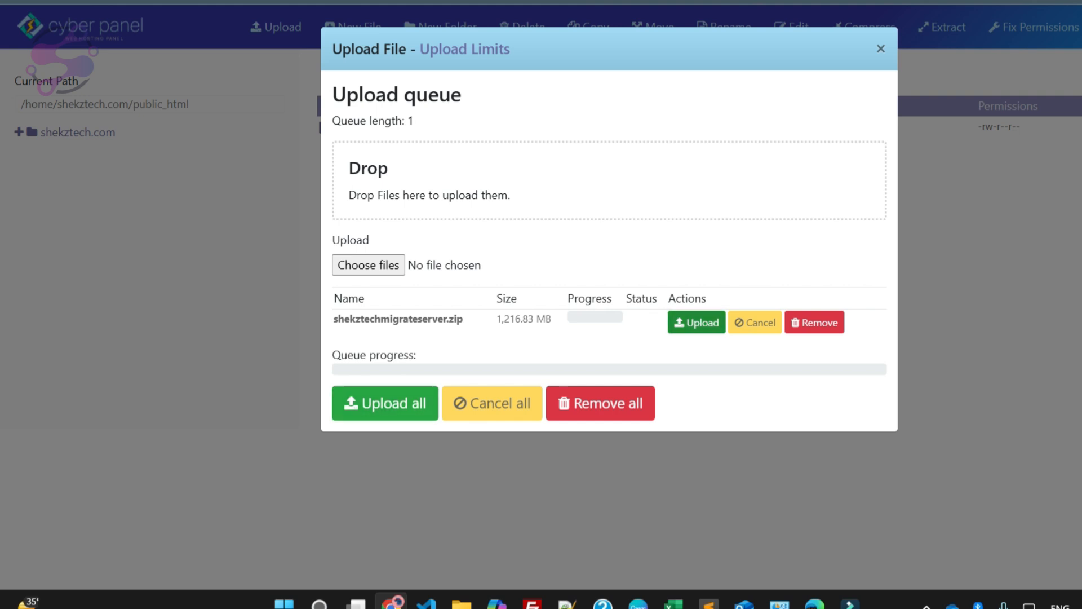
click(385, 403)
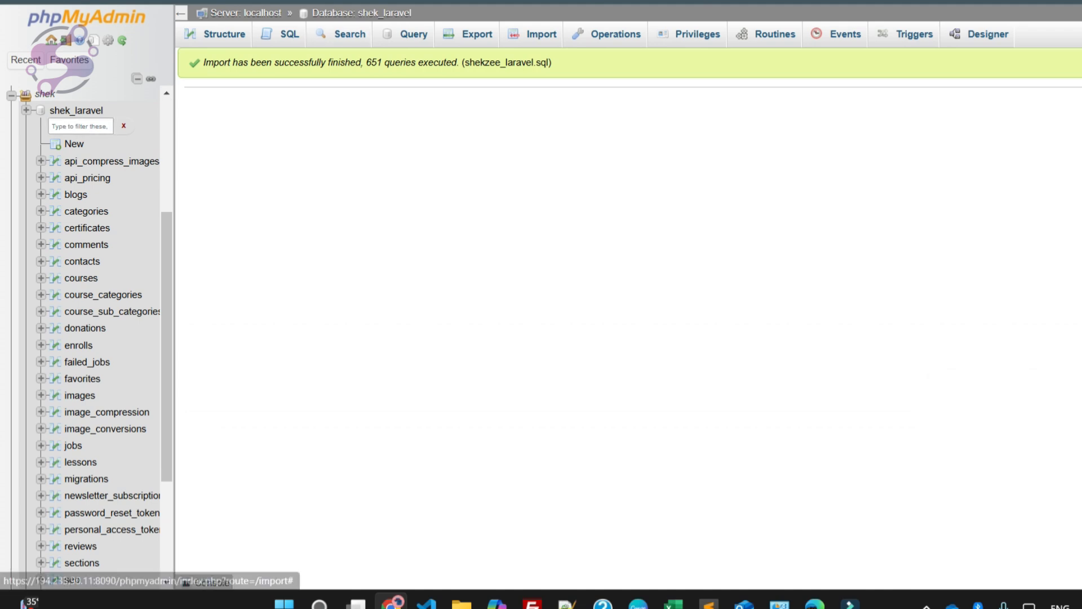
Step: Open the shek_main database in phpMyAdmin and import the shekzee_main.sql file into it
click(72, 338)
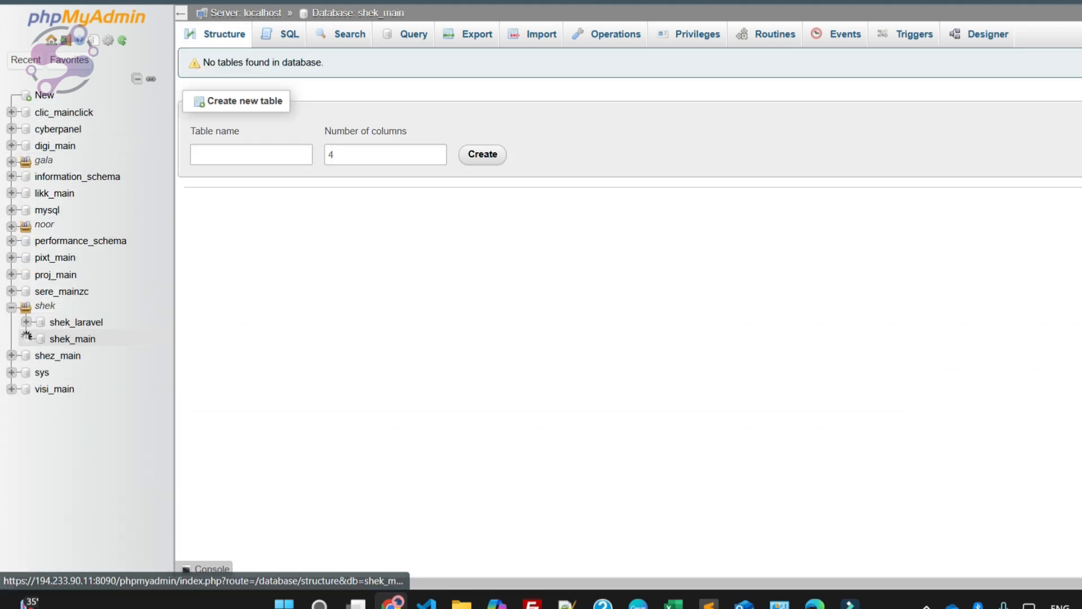
click(533, 33)
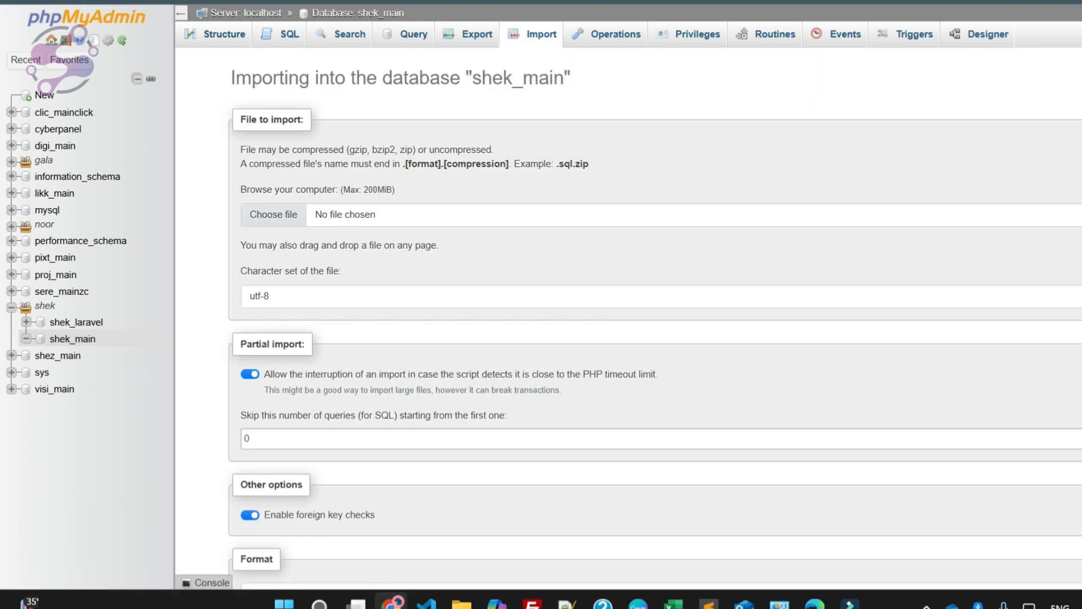
click(274, 214)
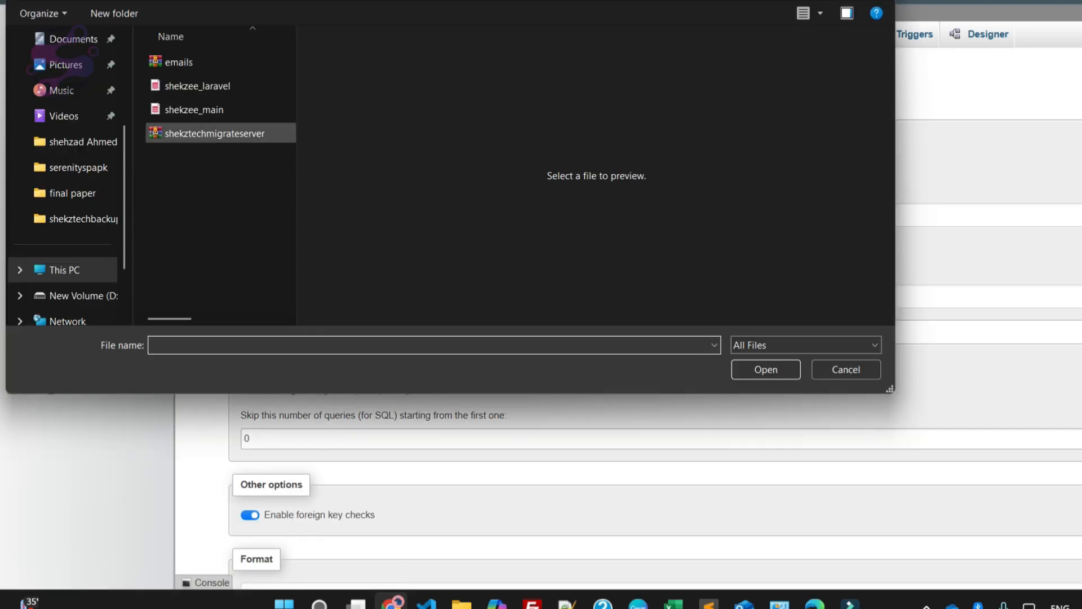
click(194, 110)
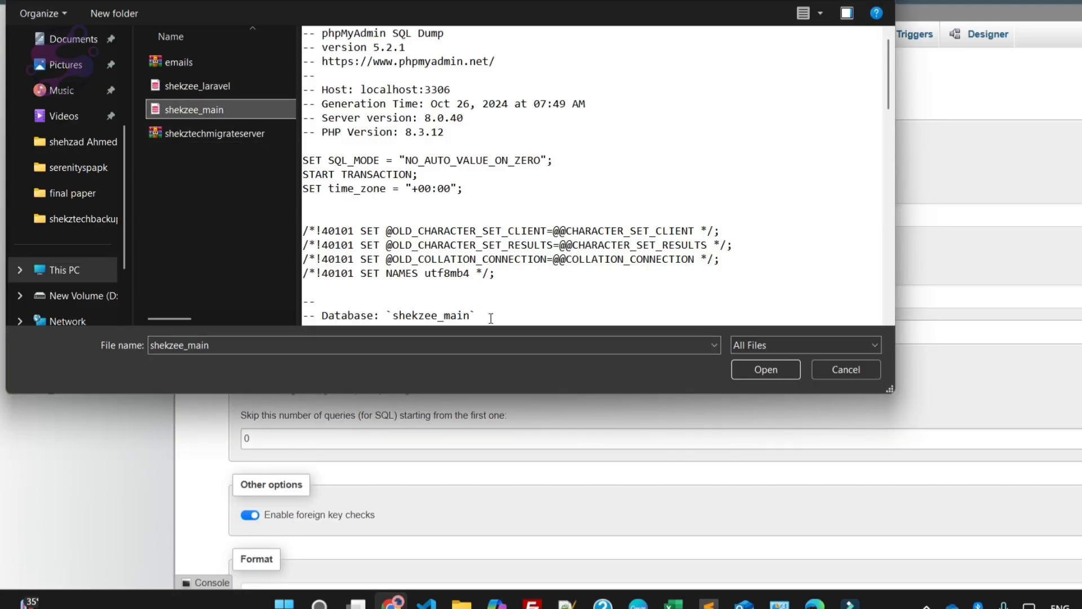
click(765, 369)
scroll(631, 316, down, 4)
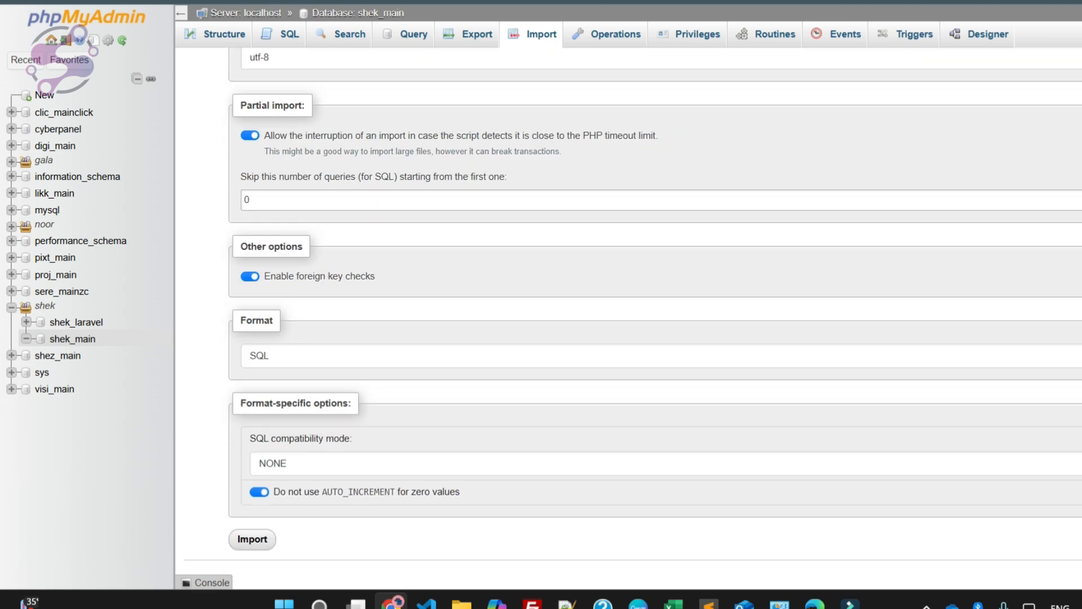
click(252, 539)
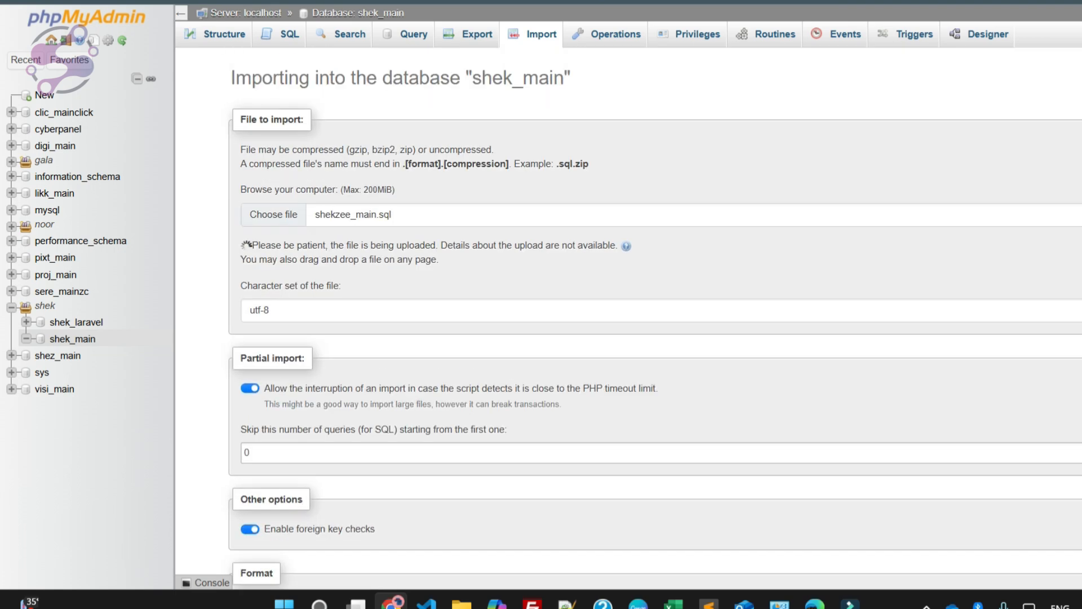
drag(269, 248, 442, 261)
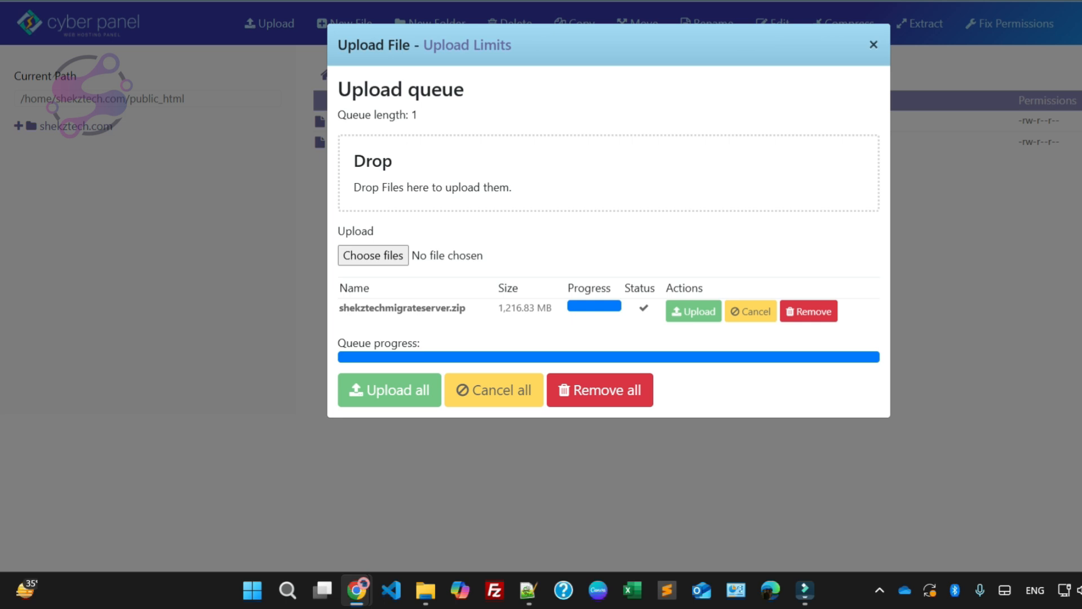
Step: Close the file upload dialog and select shekztechmigrateserver.zip in public_html
click(873, 44)
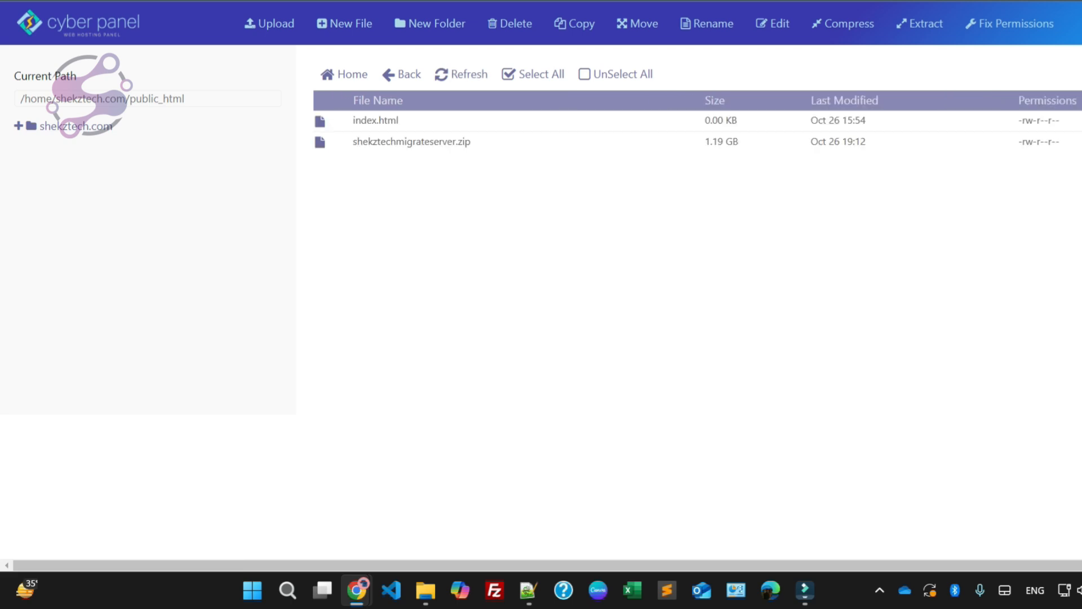
click(411, 141)
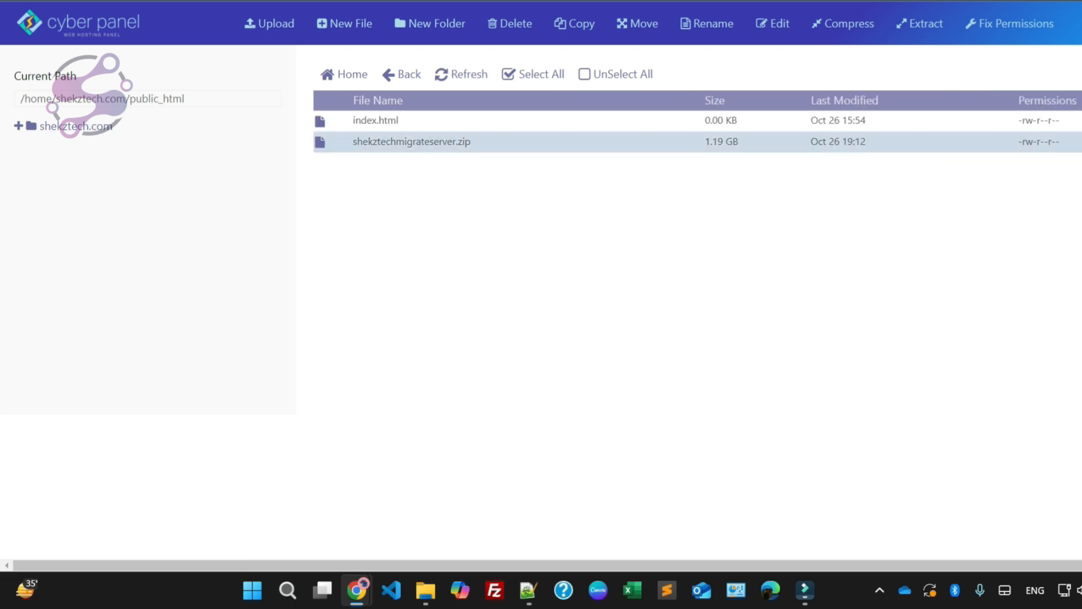
right_click(331, 143)
click(363, 285)
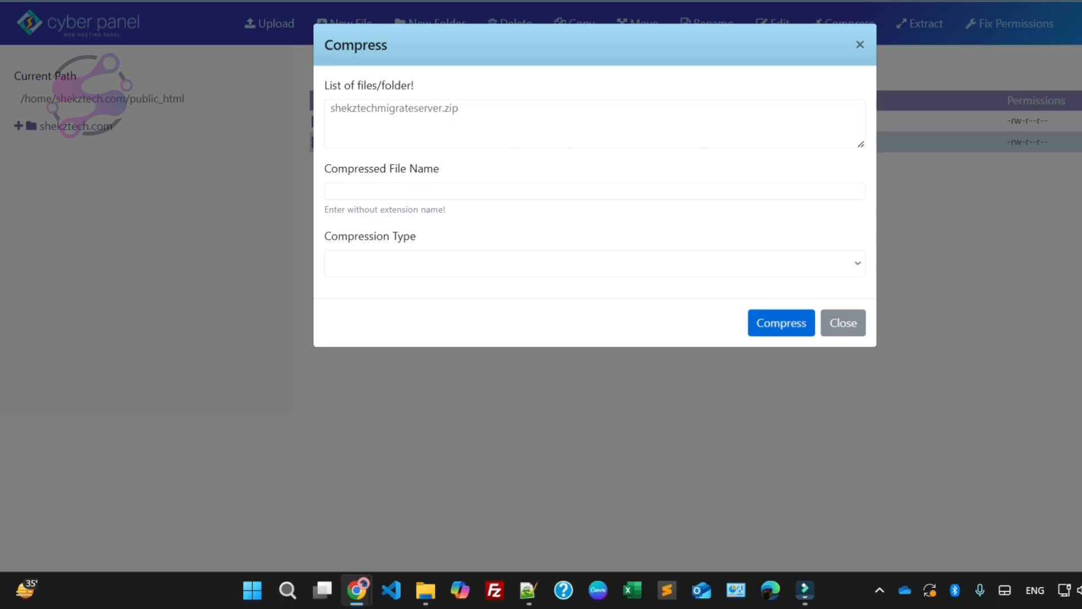
click(843, 322)
Step: Extract shekztechmigrateserver.zip into /home/shekztech.com/public_html
right_click(390, 142)
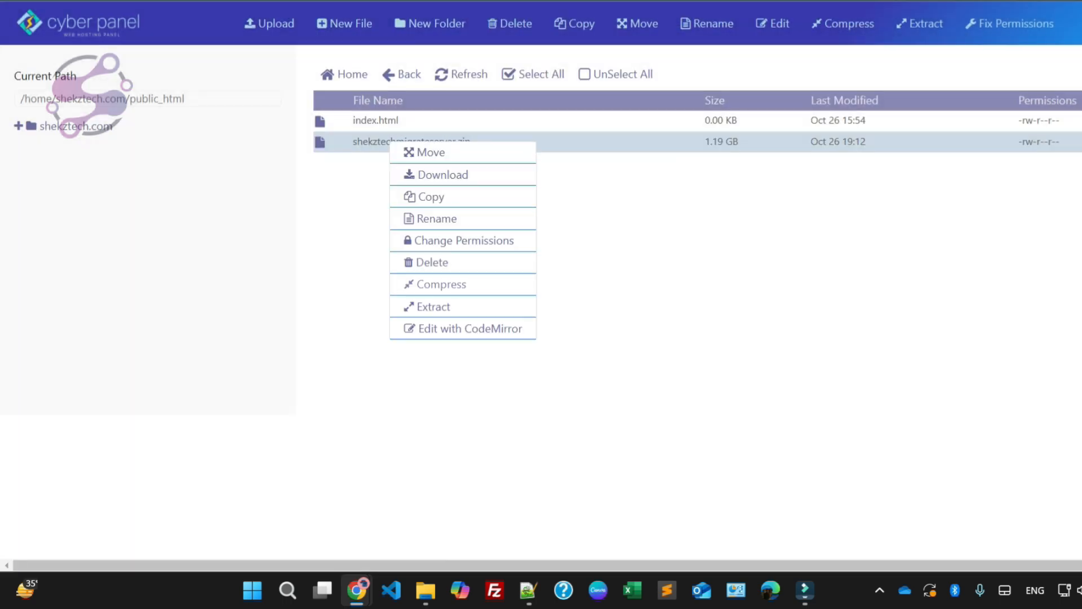
click(433, 306)
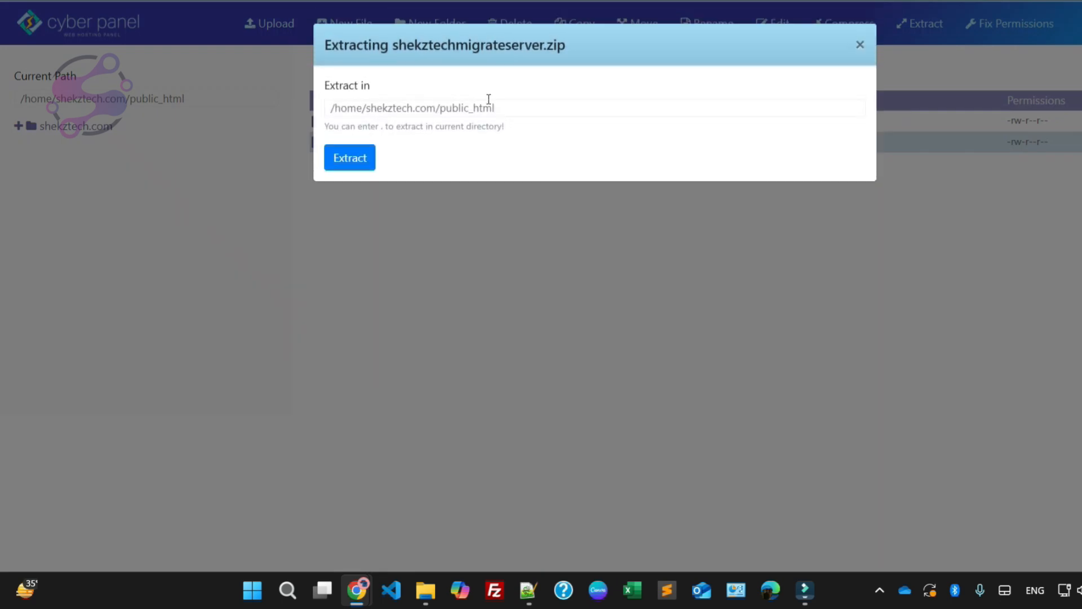
click(349, 158)
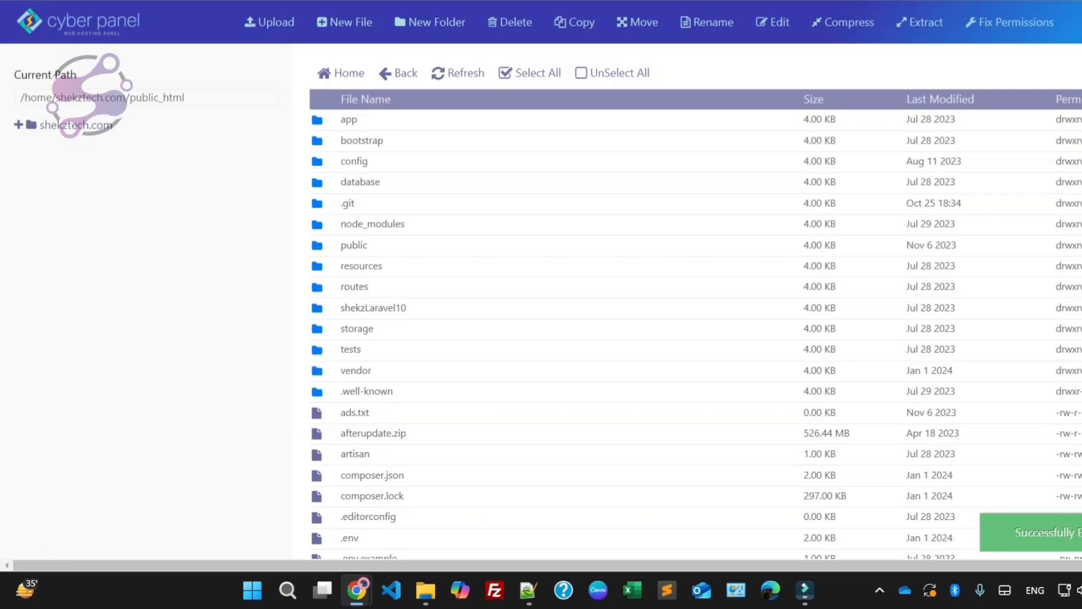
Step: Review the extracted website files in public_html and select the .env file
scroll(697, 304, down, 7)
scroll(696, 304, up, 7)
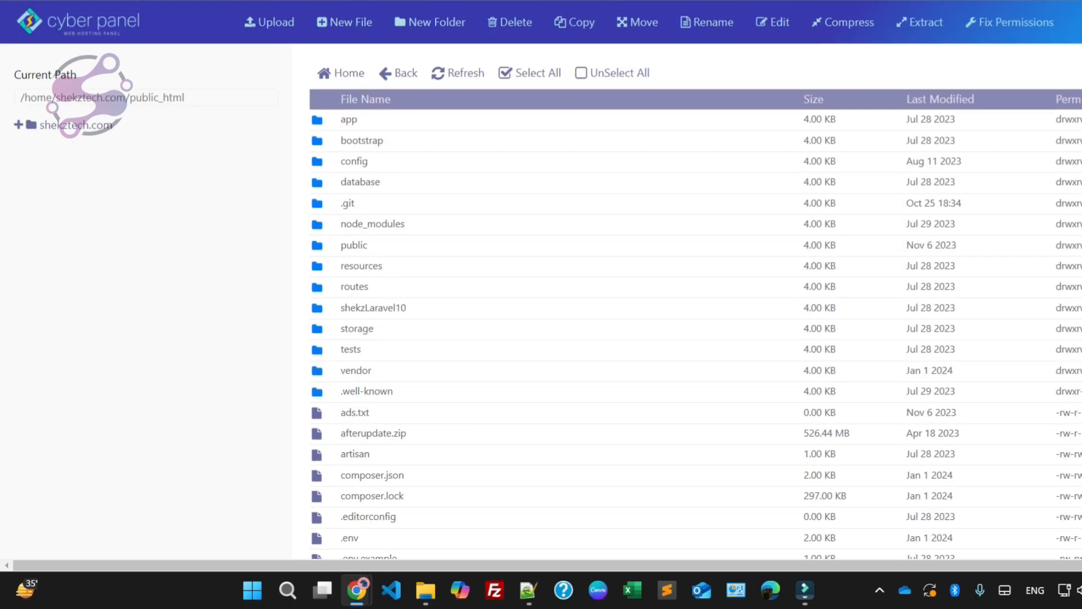
scroll(697, 304, down, 7)
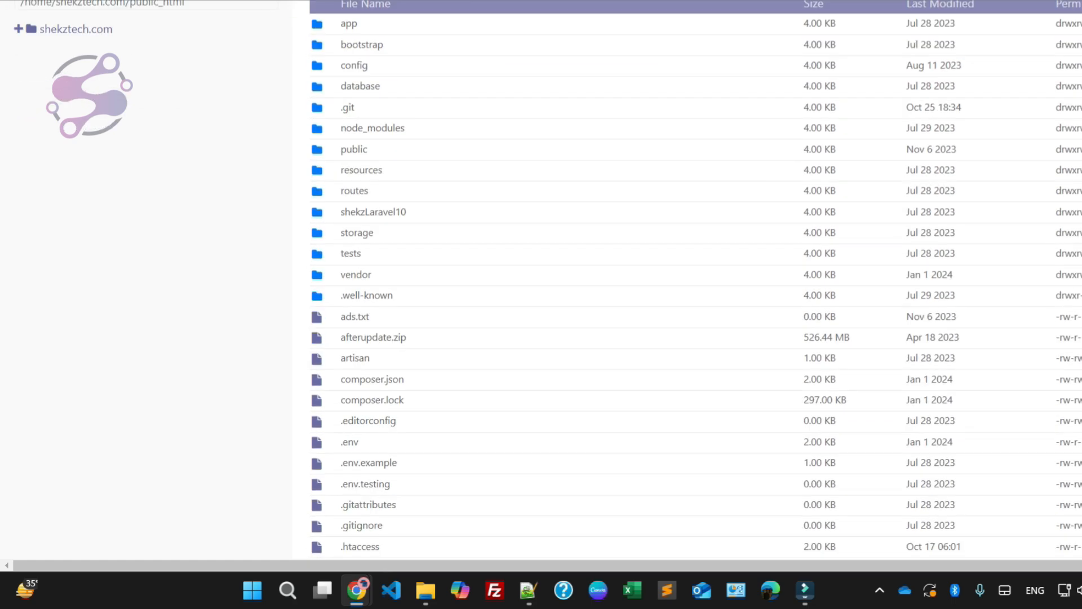
scroll(696, 304, up, 2)
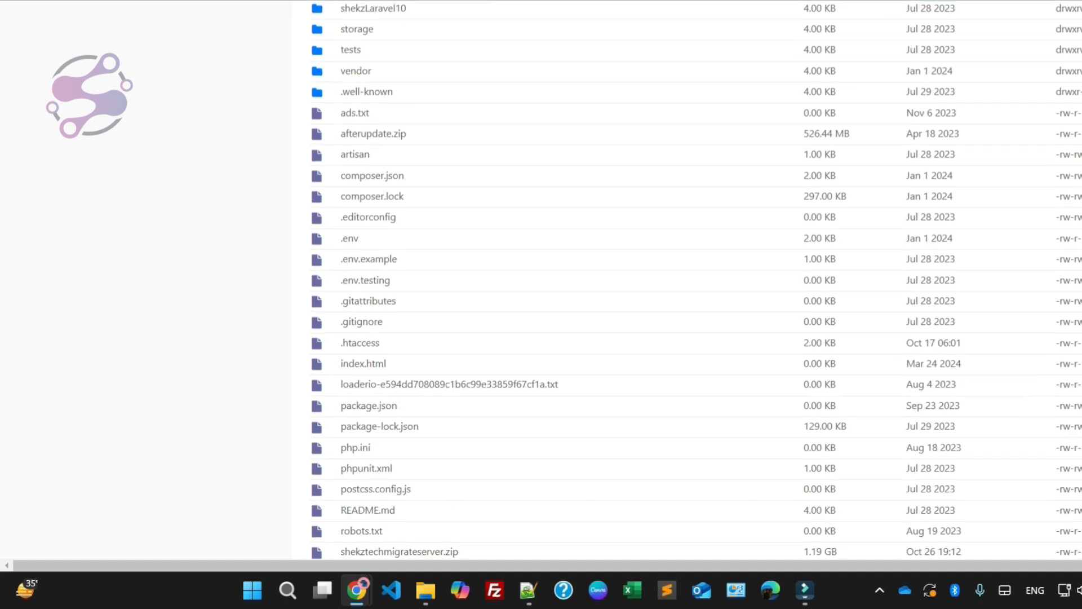
click(354, 238)
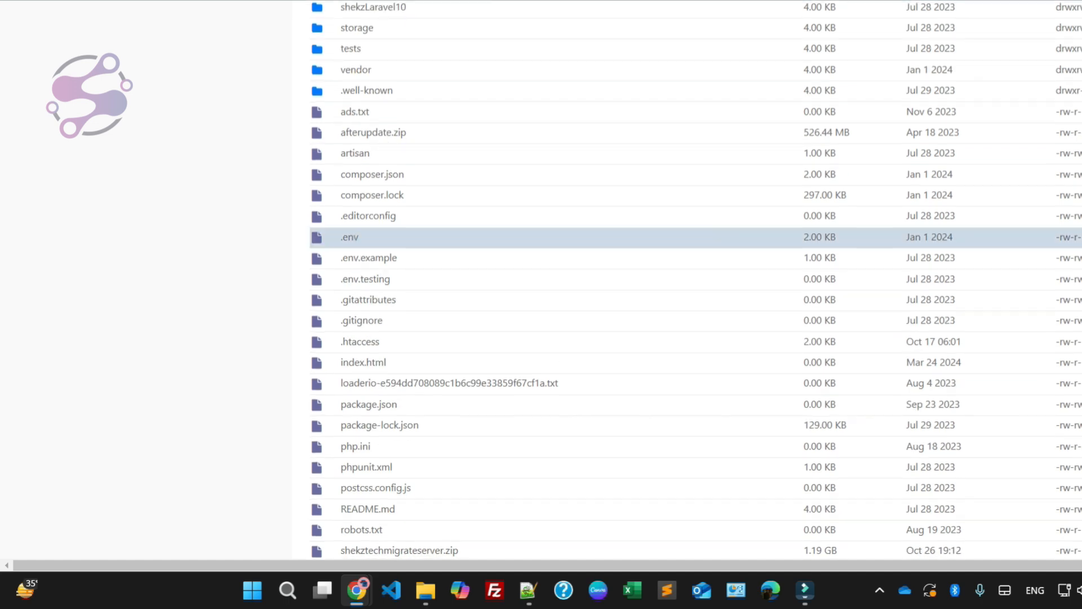
Step: Open CyberPanel's database creation form and choose shekztech.com as the website, ready for entering the database name
scroll(697, 305, down, 2)
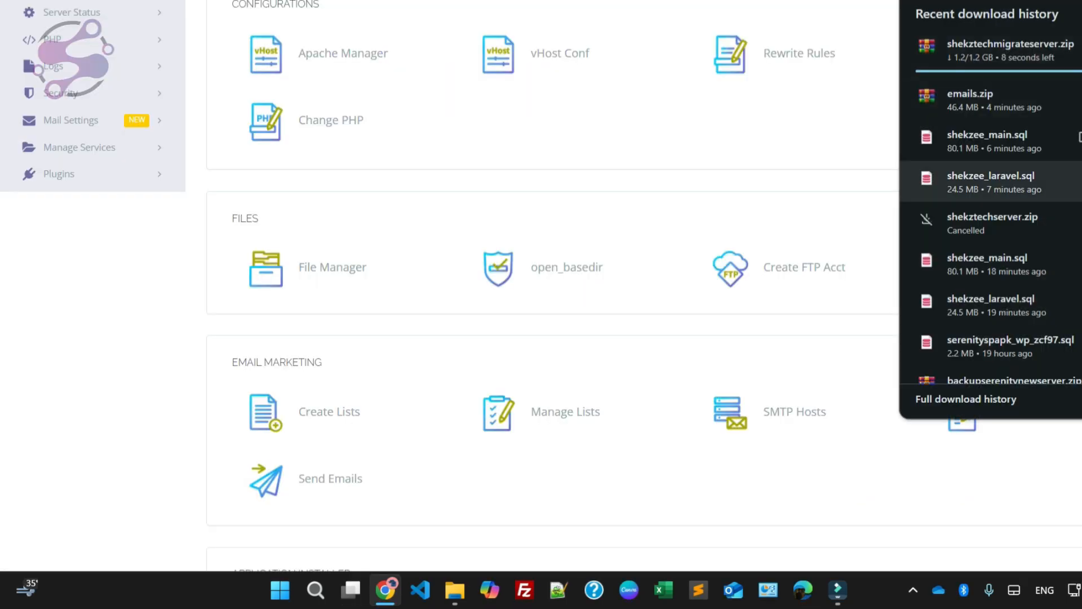
scroll(541, 282, down, 2)
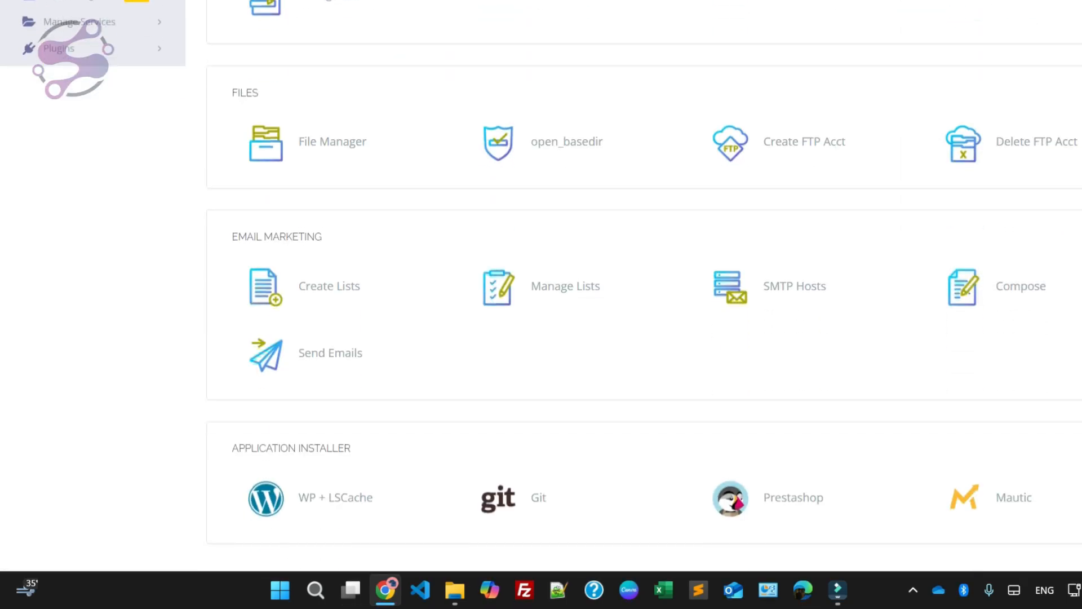
scroll(541, 282, up, 6)
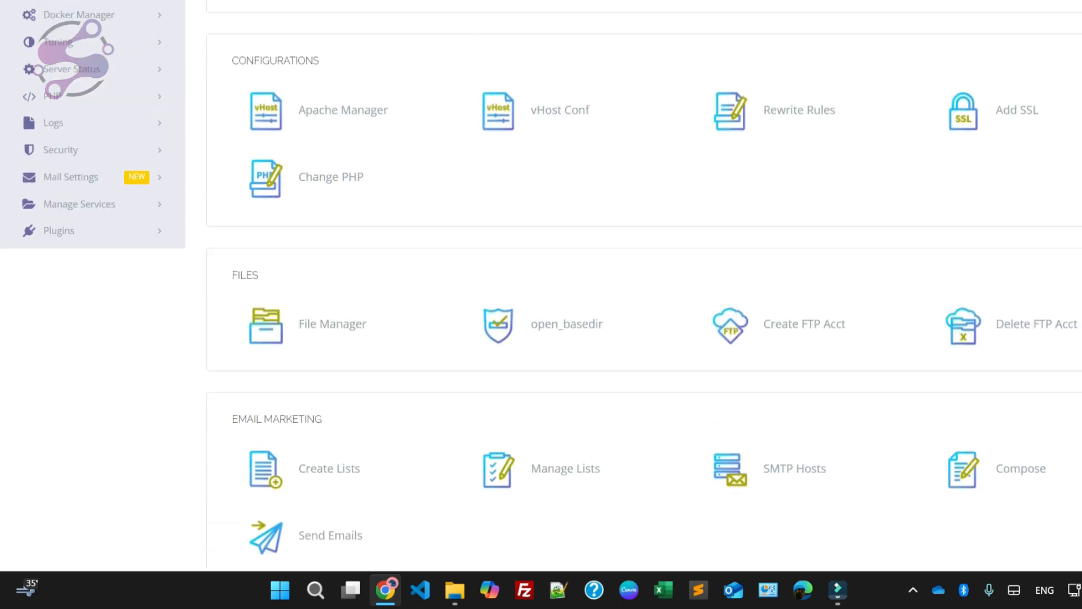
scroll(72, 192, up, 3)
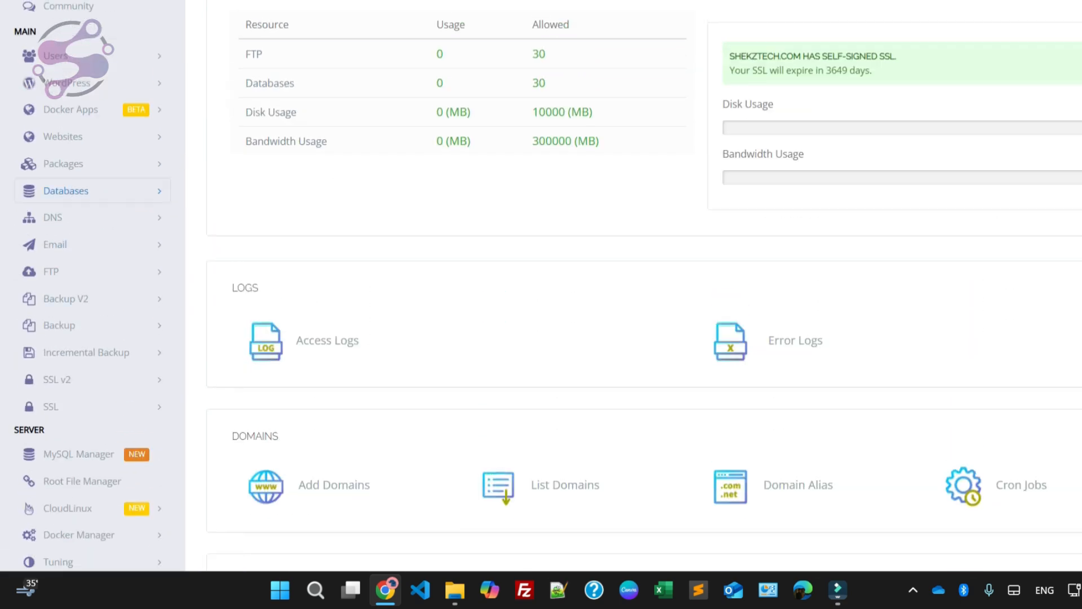
click(73, 191)
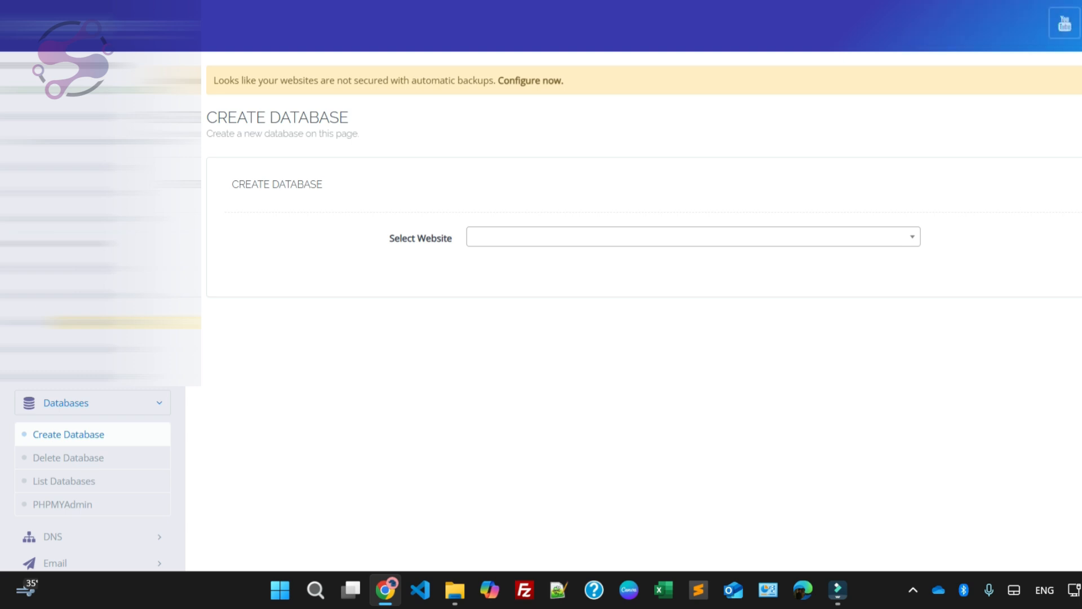
click(692, 236)
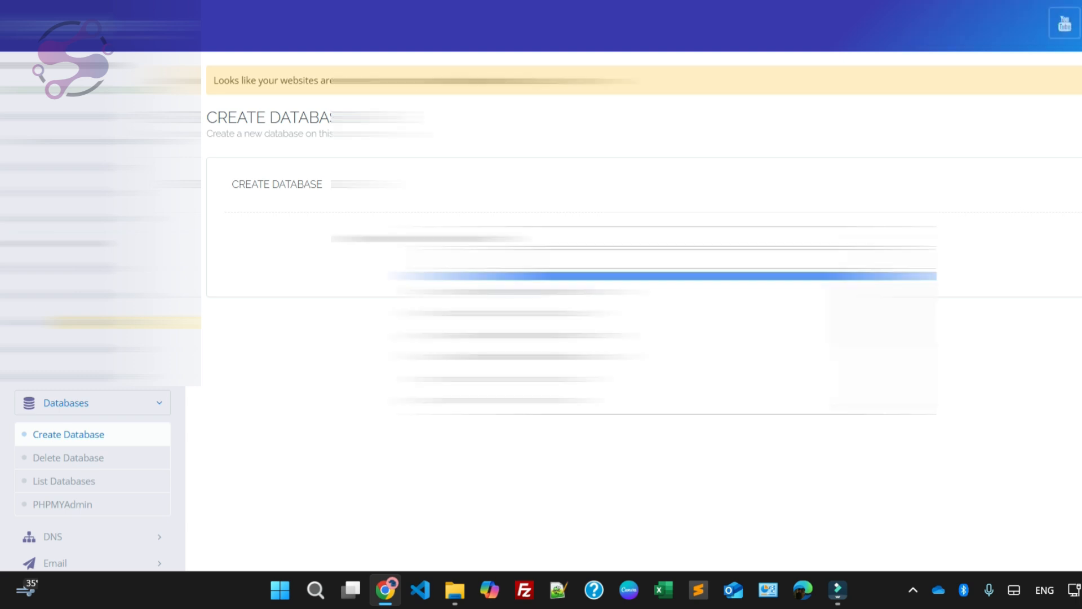
text(...)
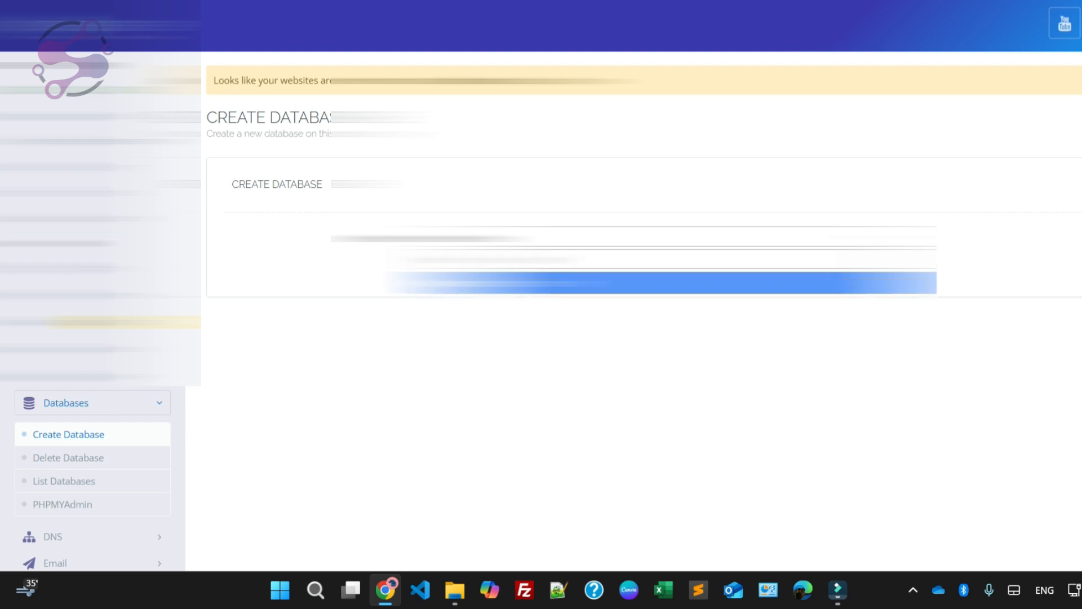
key(Return)
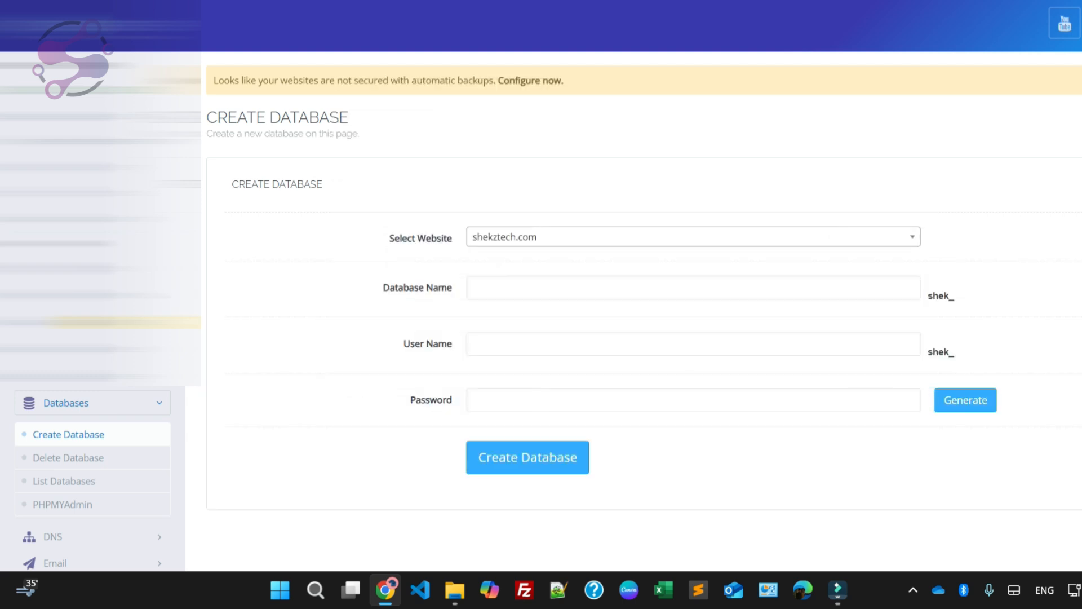
click(562, 293)
text(maio)
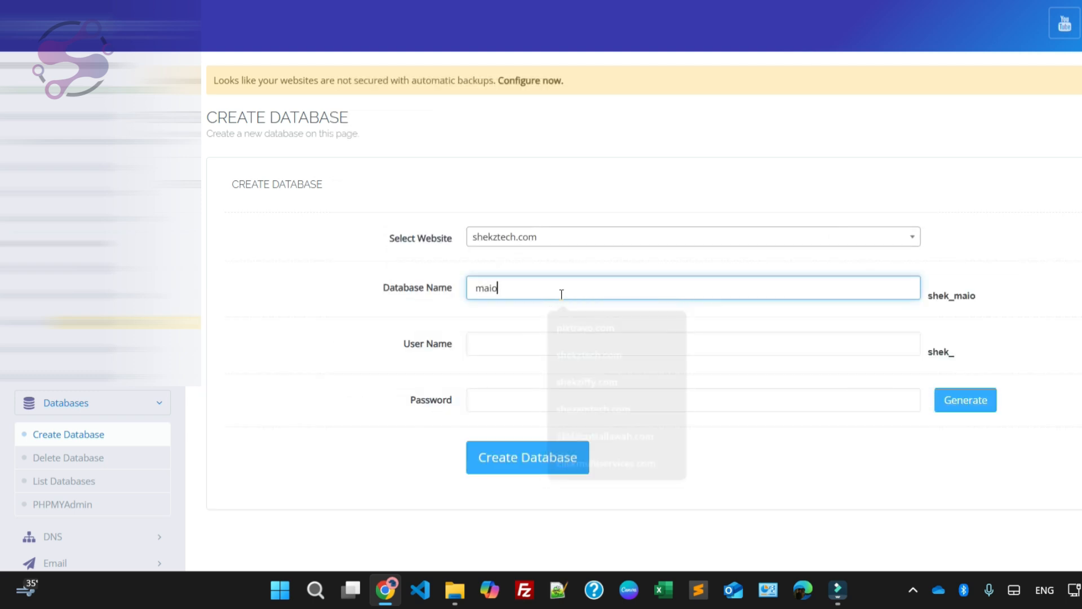
key(BackSpace)
key(BackSpace)
key(BackSpace)
key(BackSpace)
text(mai)
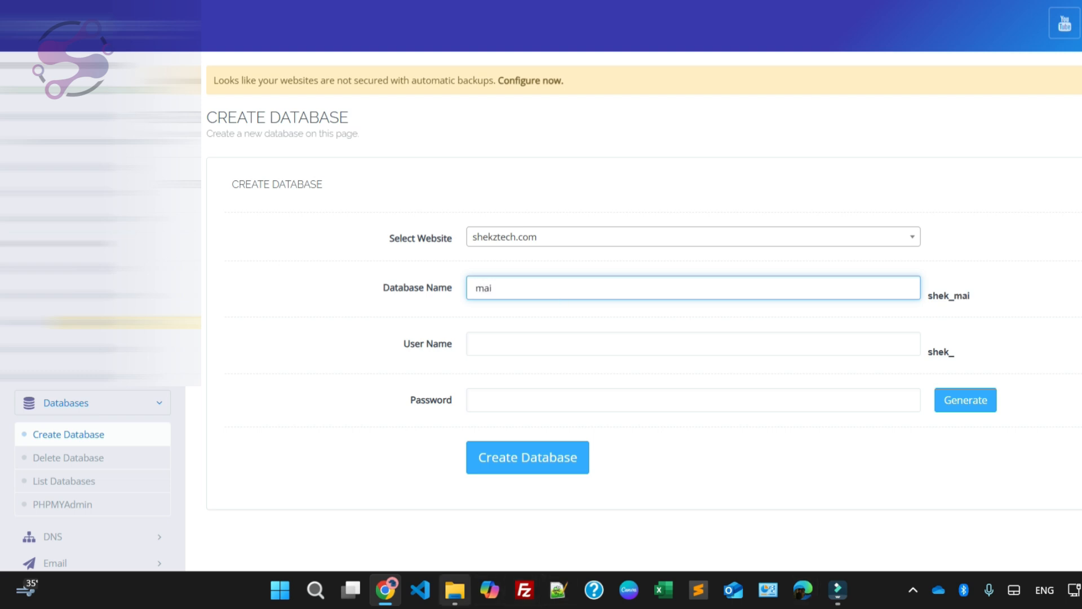
click(454, 590)
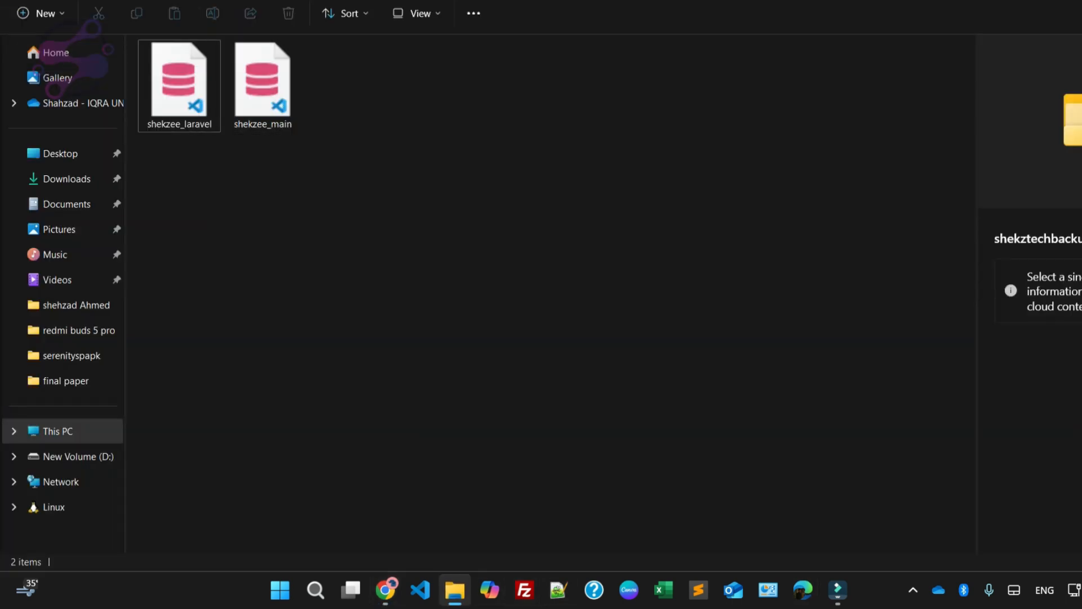
key(alt+Tab)
key(BackSpace)
key(BackSpace)
key(BackSpace)
Step: Set both the database name and its user name to laravel
text(la)
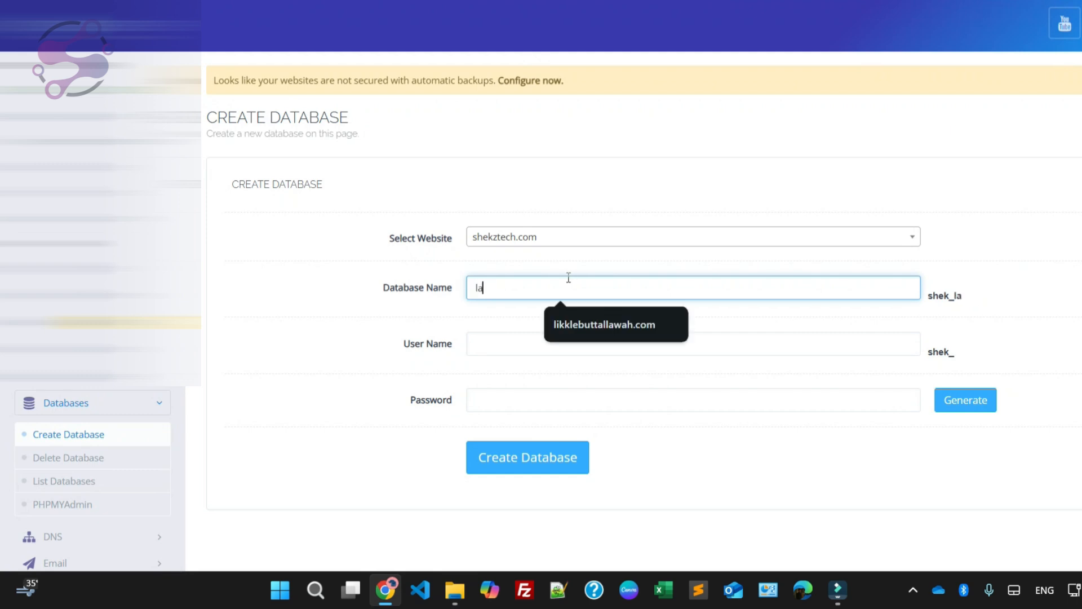
text(ravel)
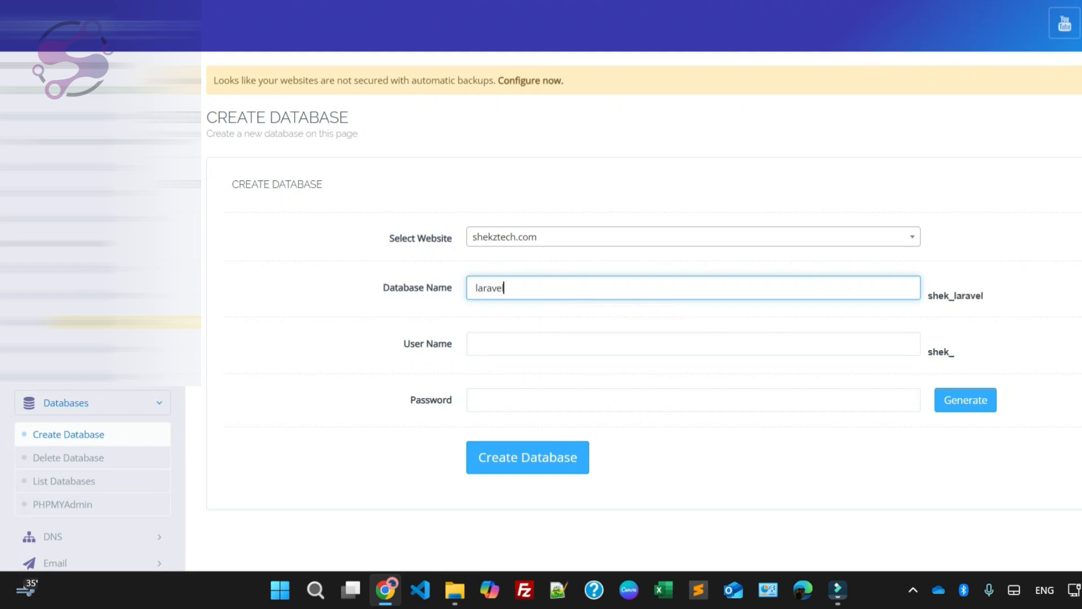
click(500, 350)
text(laravel)
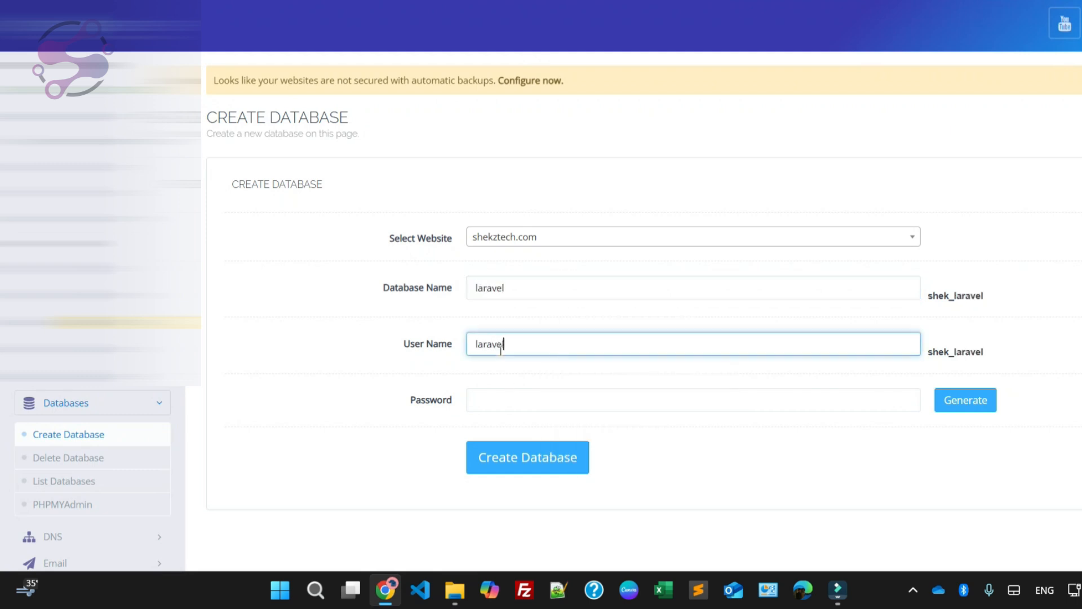
Step: Generate a password for the laravel database user, copy it and apply it to the form
click(508, 410)
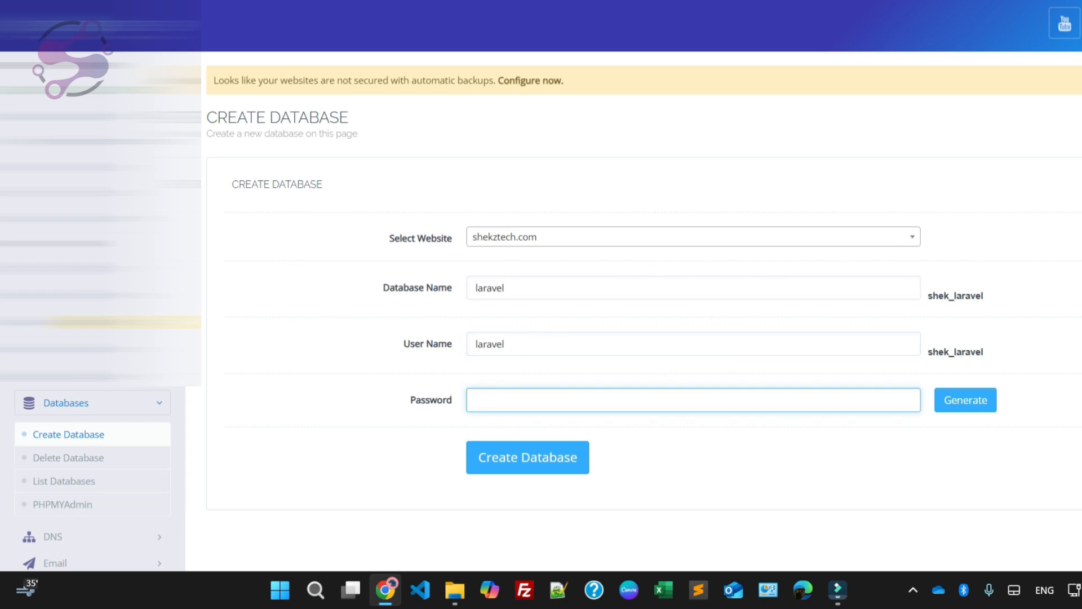
click(515, 337)
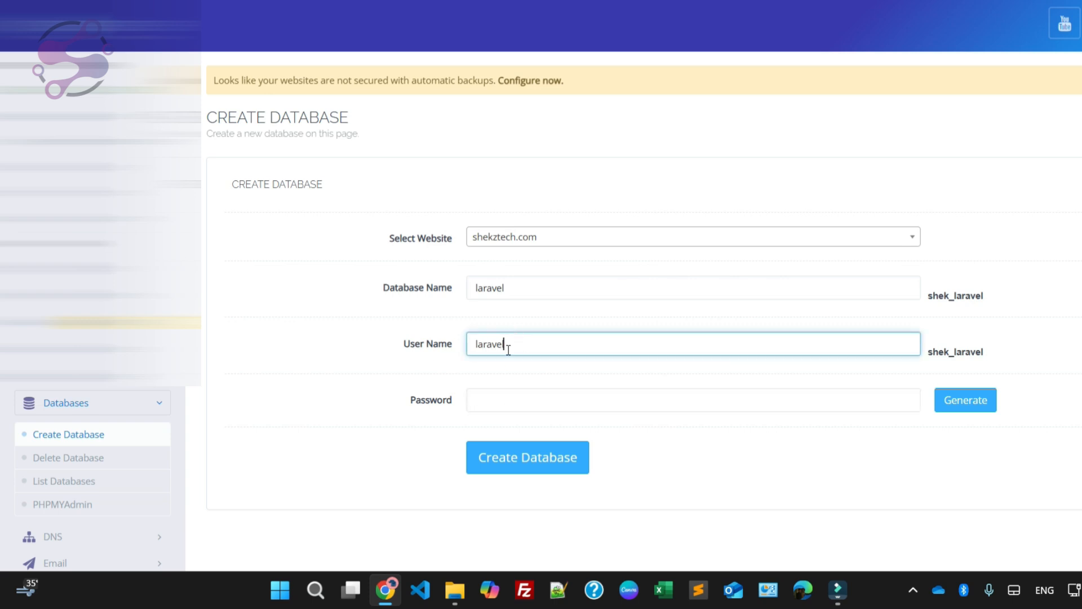
click(500, 393)
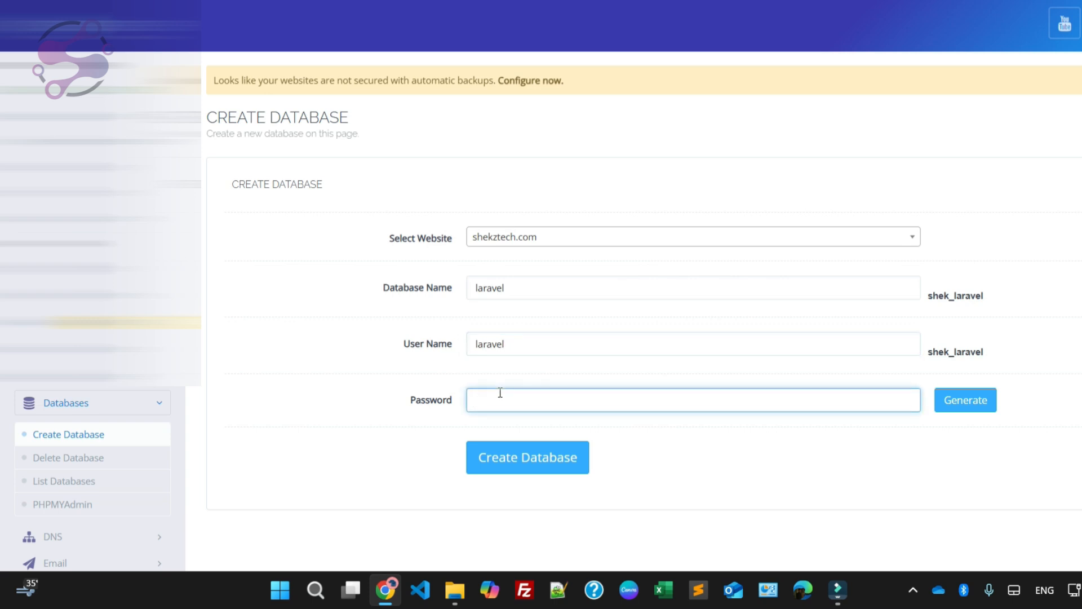
key(Tab)
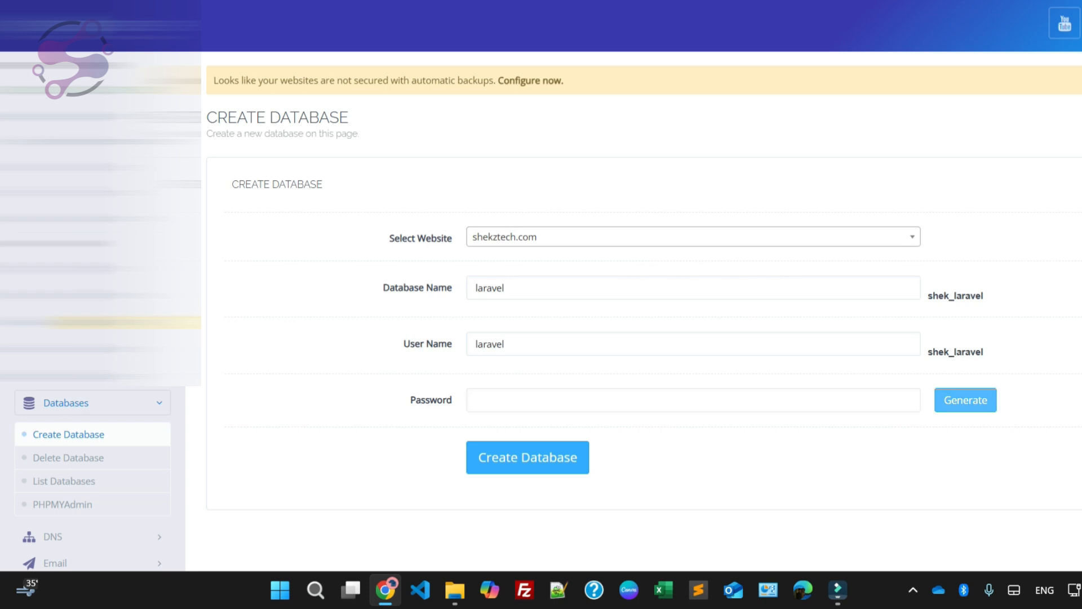
key(Return)
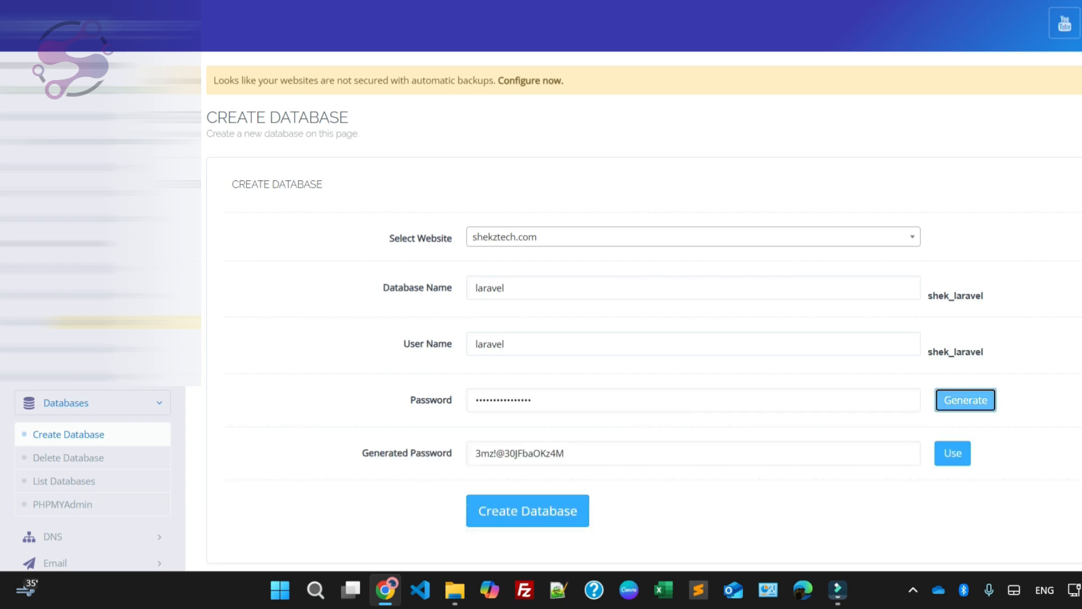
triple_click(698, 452)
key(ctrl+c)
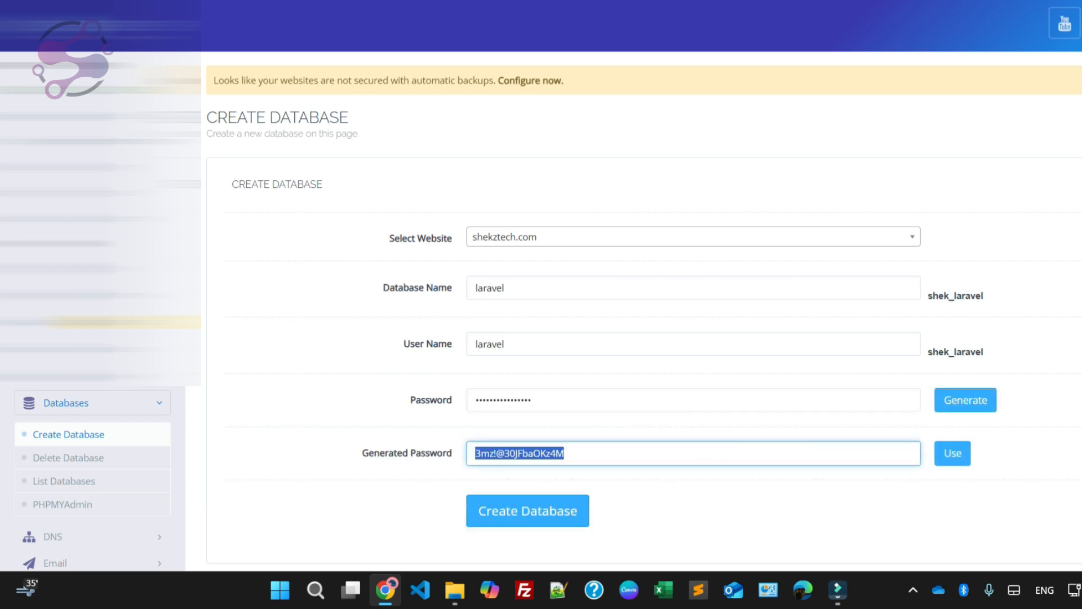
click(952, 453)
Step: Switch to Notepad++ and start a credentials note with the heading "database" and a "databasename:" line below a blank line
click(559, 590)
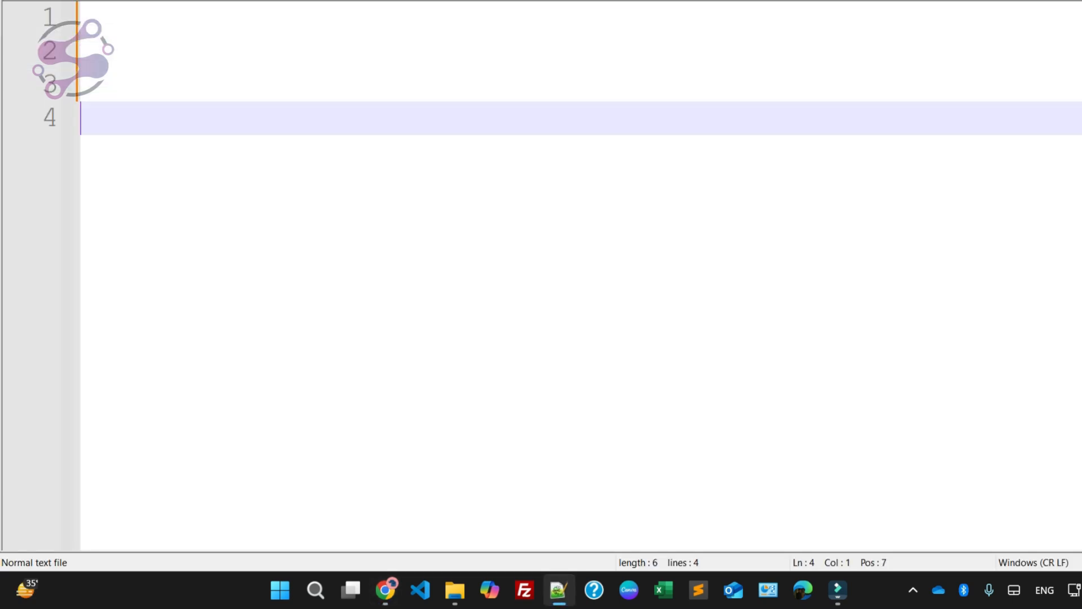
text(database)
key(Return)
key(Return)
text(databas)
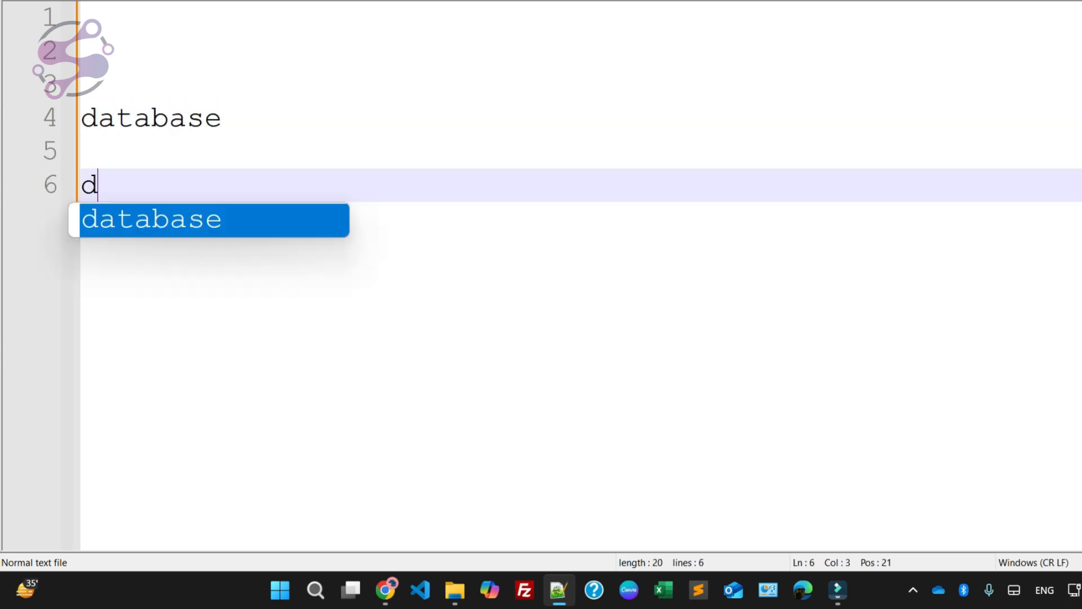
text(name)
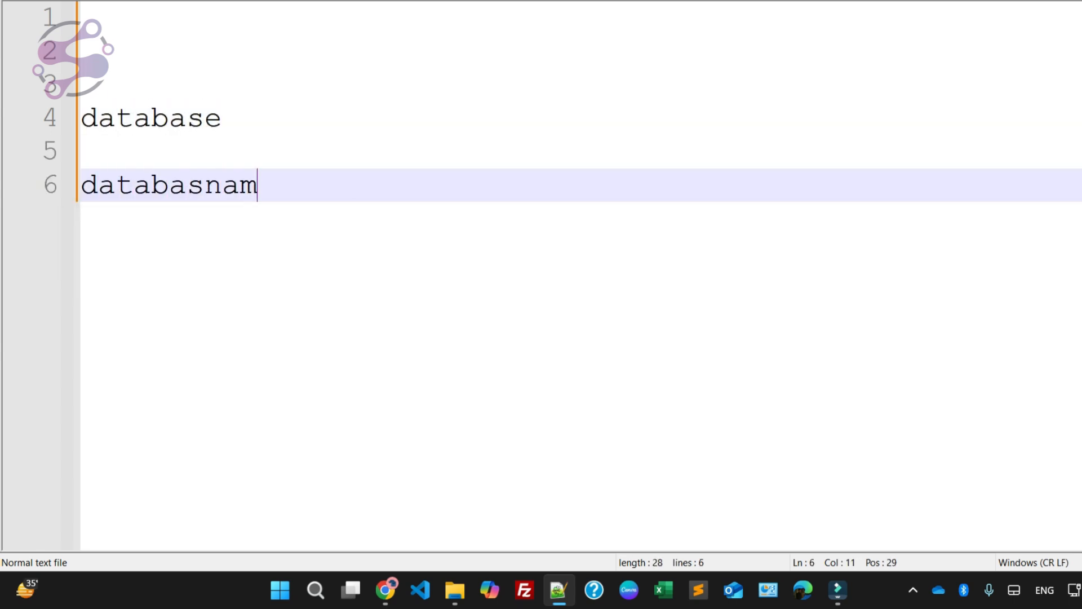
key(BackSpace)
key(BackSpace)
key(BackSpace)
key(BackSpace)
text(ename:)
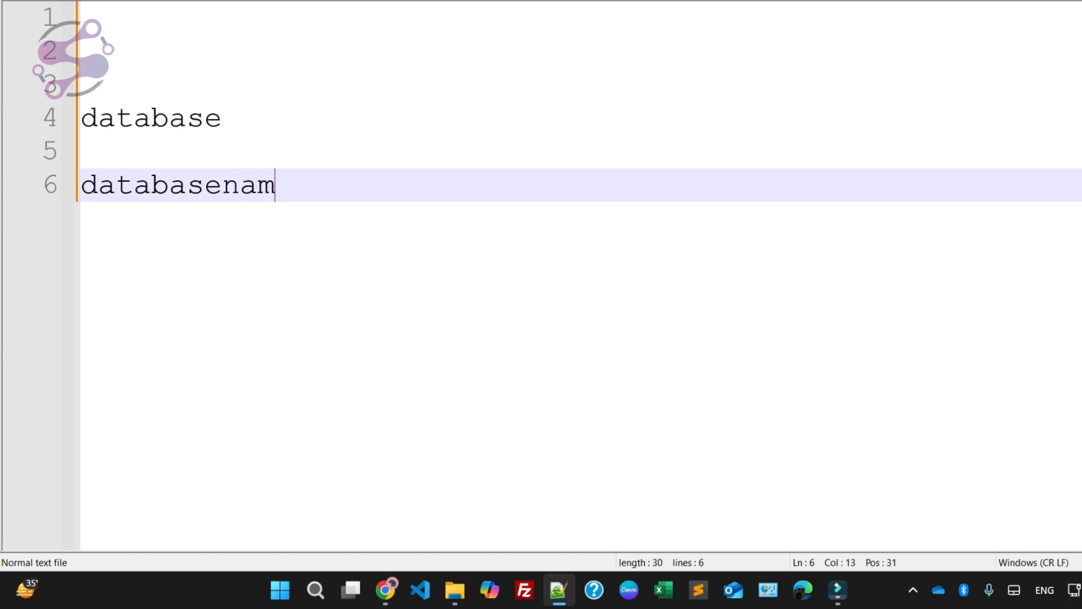
Step: Add "uaername:" and "password:" lines to the note and paste the generated database password after the password label
key(Return)
text(uaername:)
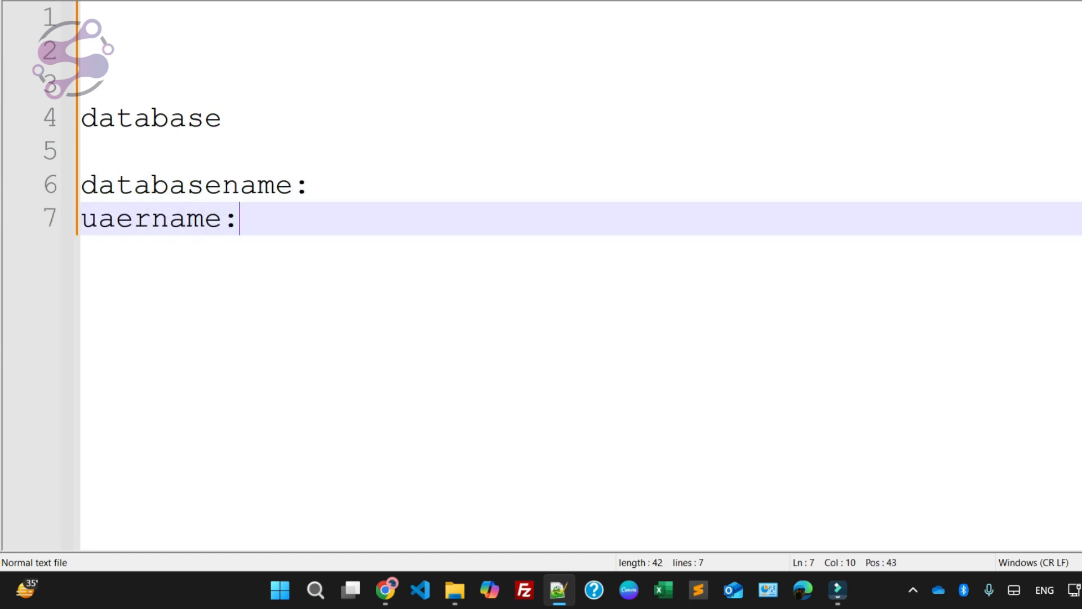
key(Return)
text(password:)
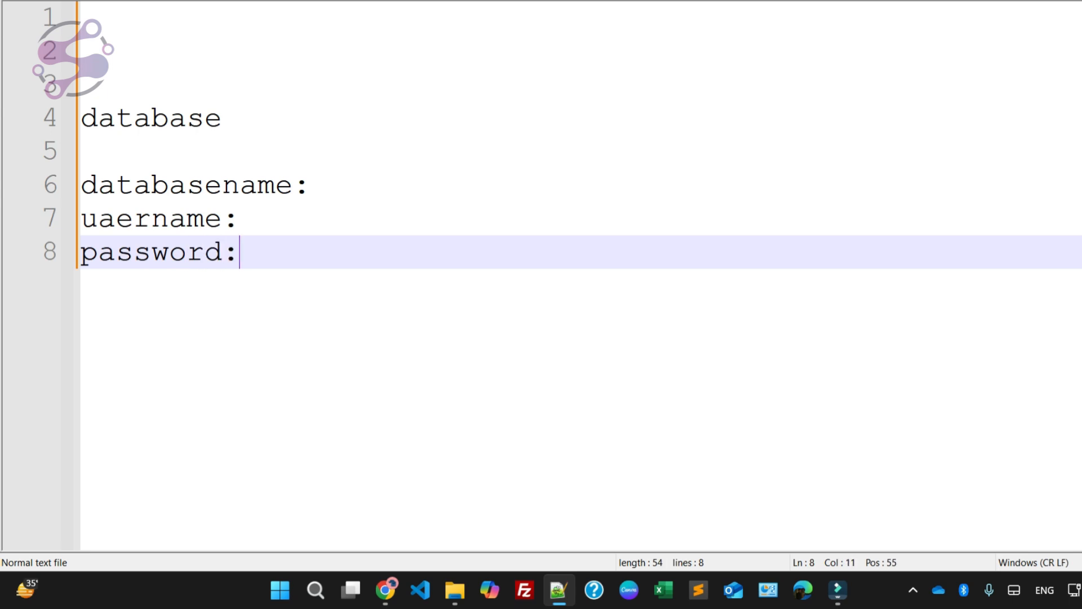
key(ctrl+v)
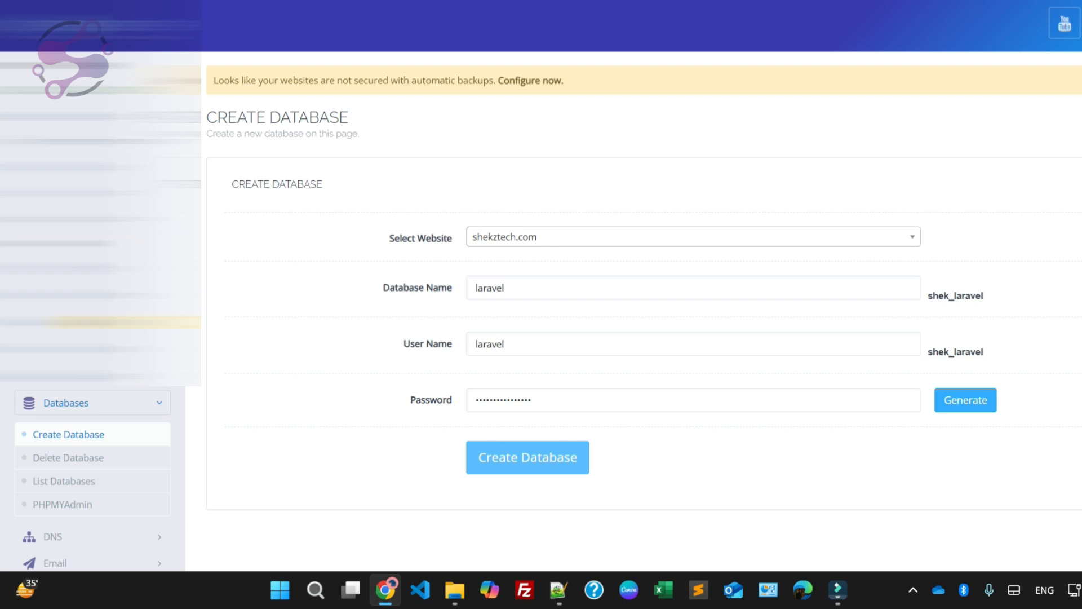
Step: Switch back to CyberPanel, create the laravel database, and change the form's database name and user name to main
click(528, 457)
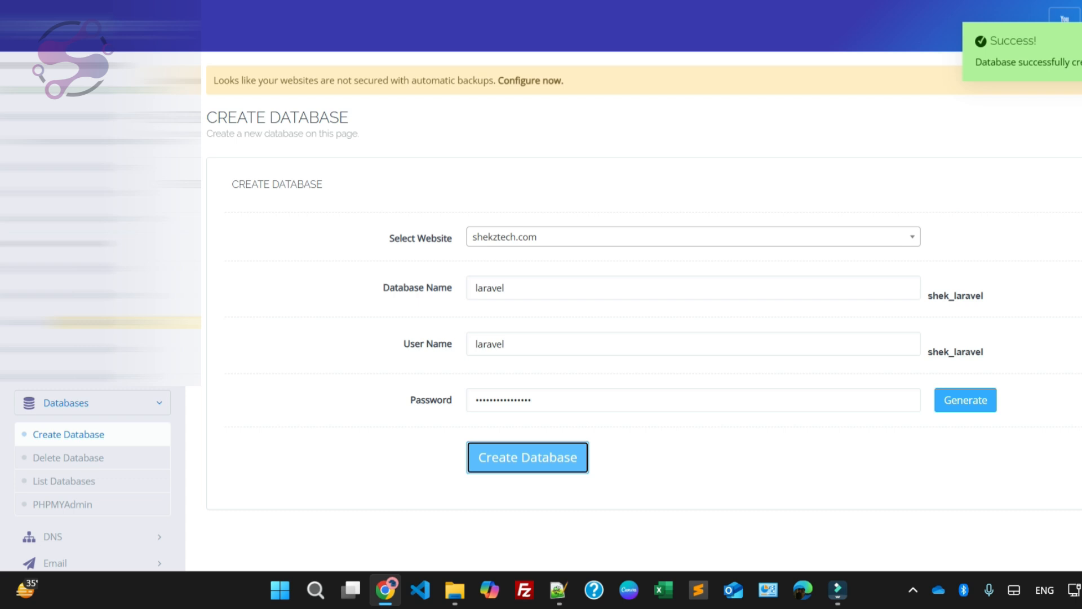
double_click(514, 287)
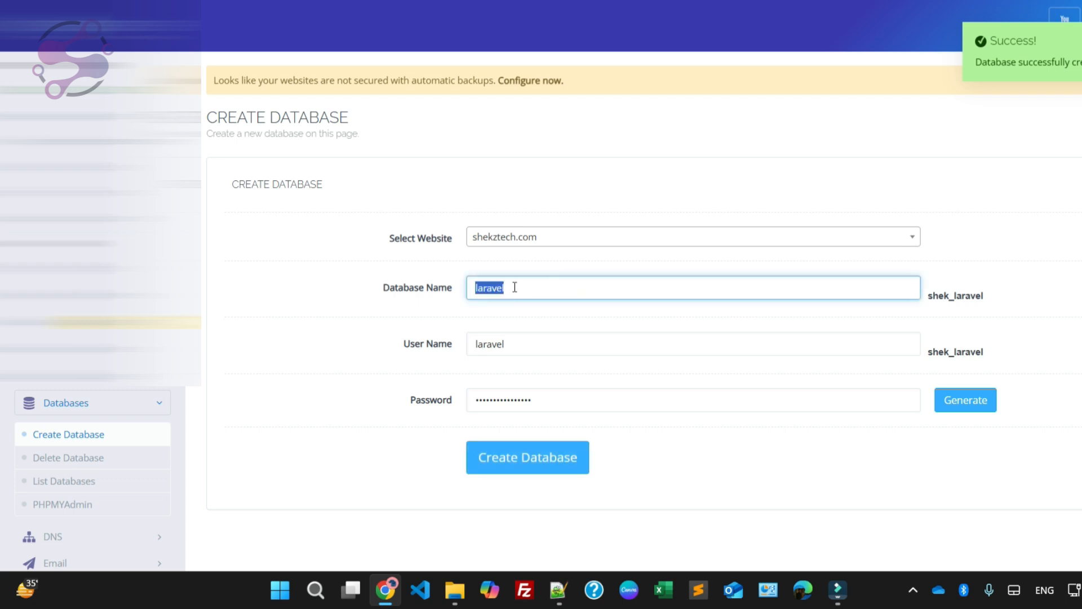
key(BackSpace)
text(main)
double_click(515, 287)
key(ctrl+c)
double_click(519, 340)
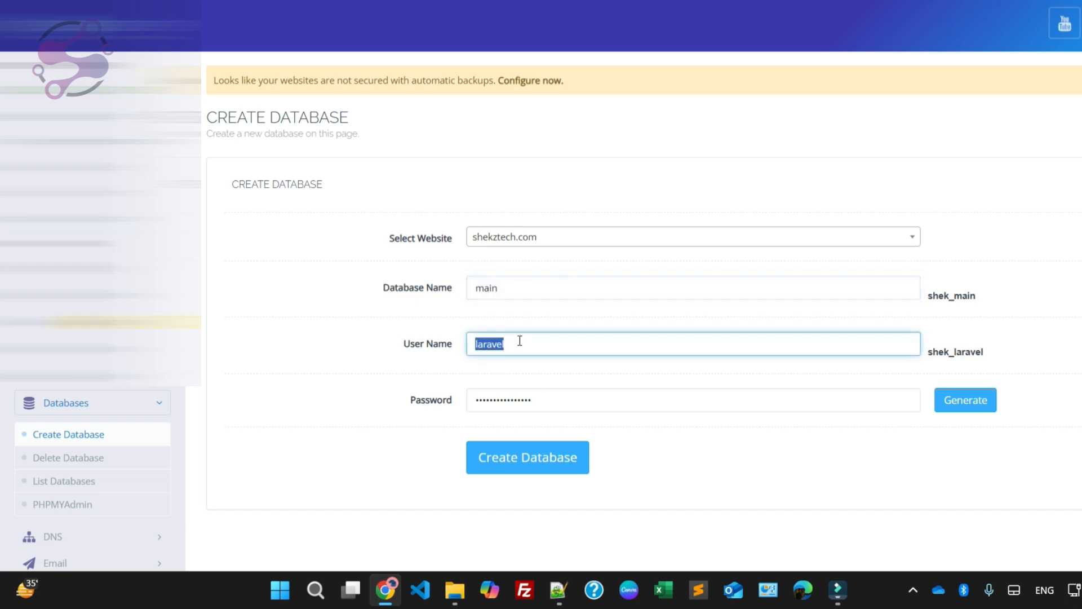
key(ctrl+v)
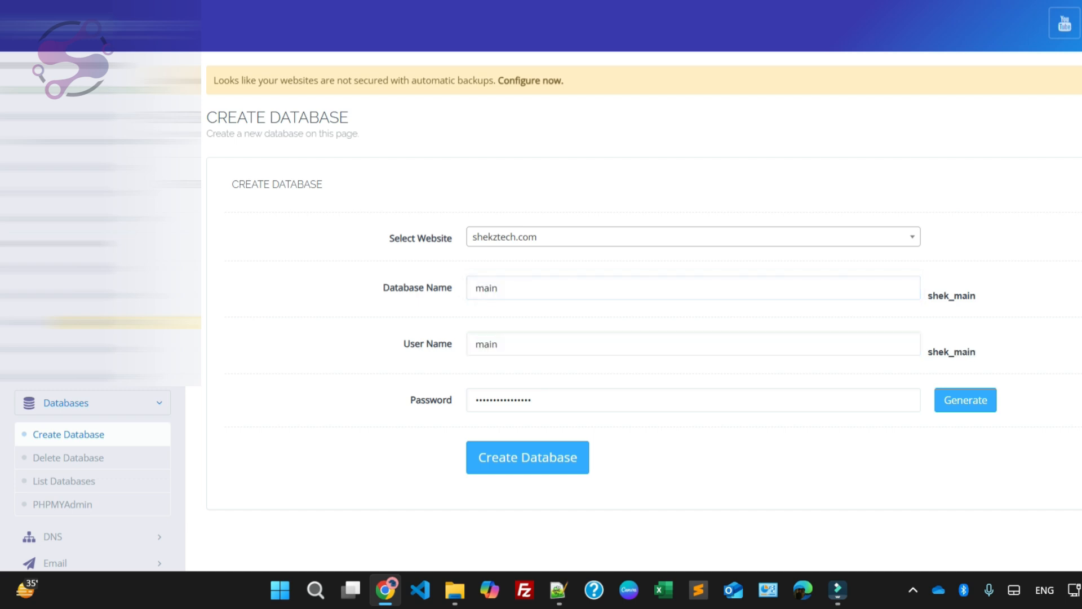
Step: Copy the saved database password from the Notepad++ note and enter it as the password for the main database user
key(alt+Tab)
drag(258, 251, 592, 247)
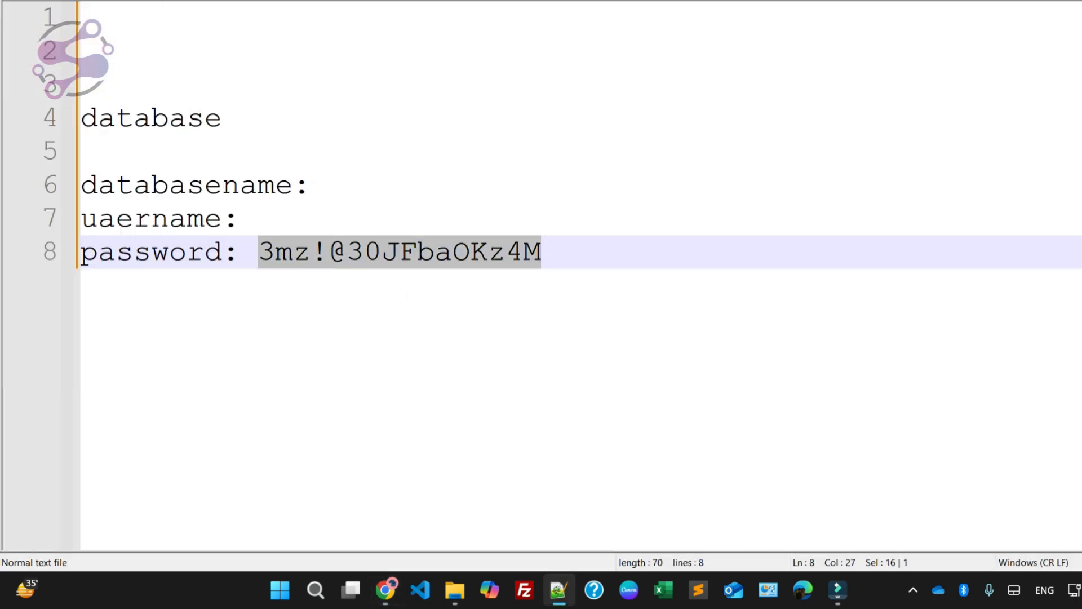
key(ctrl+c)
key(alt+Tab)
click(556, 399)
key(ctrl+a)
key(ctrl+v)
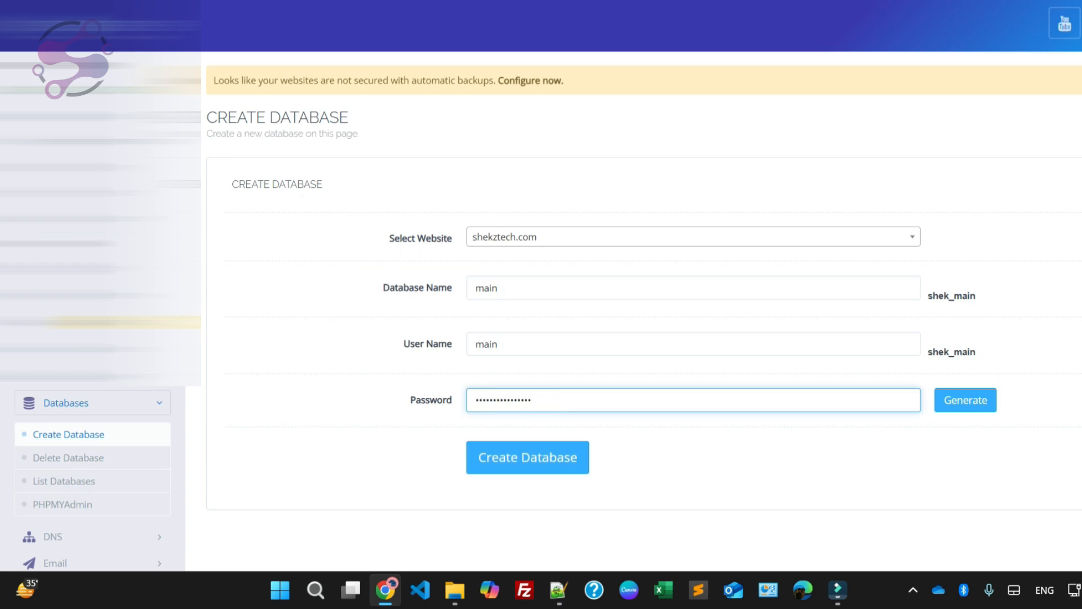
Step: Create the database main with user main for shekztech.com, and list that domain's databases
click(528, 458)
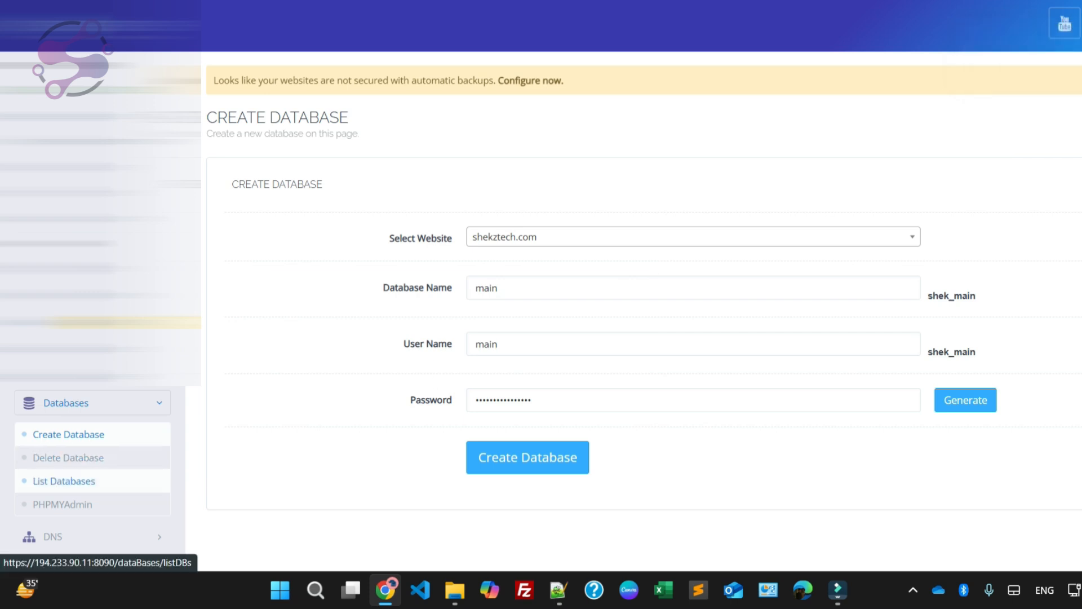
click(64, 481)
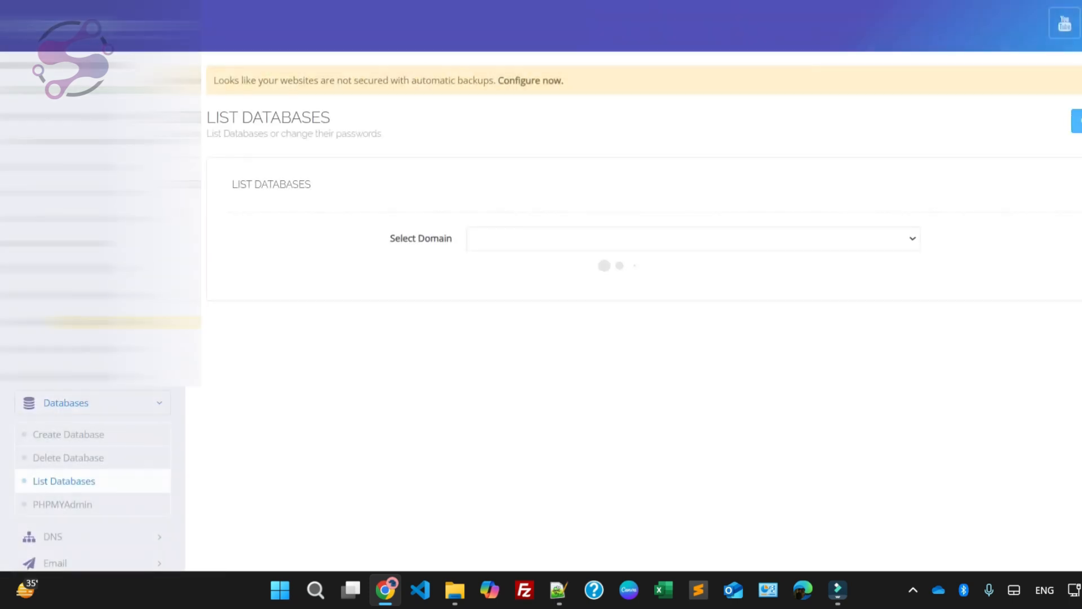
click(694, 238)
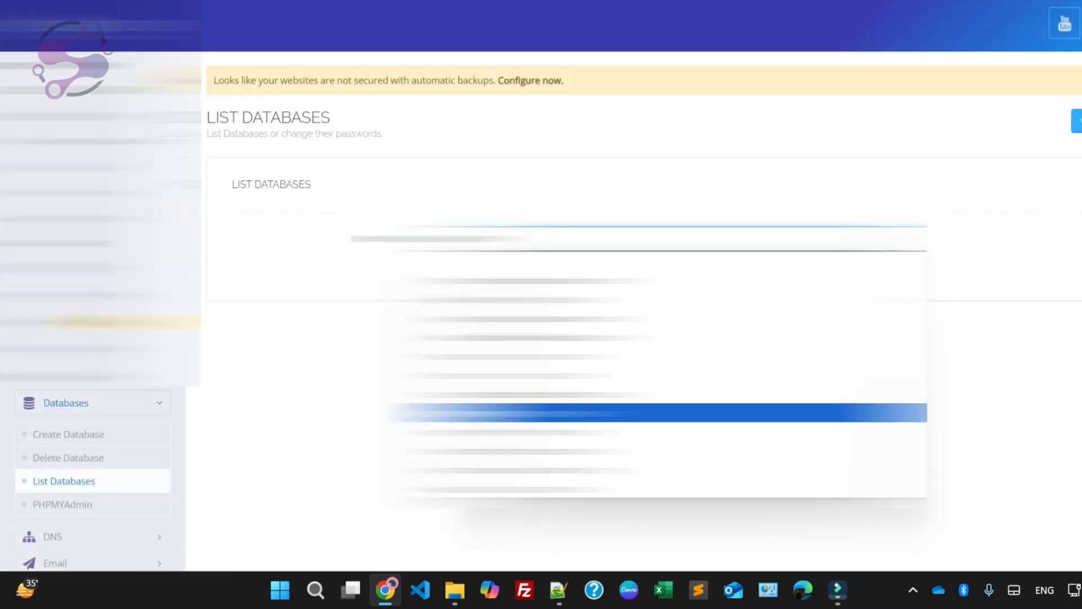
key(Return)
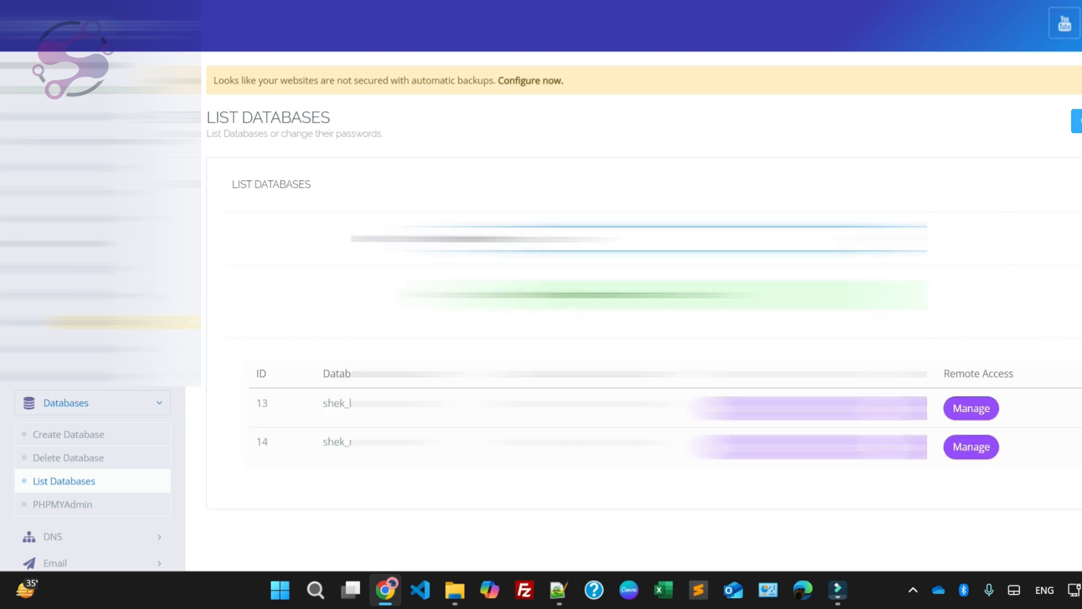
scroll(643, 282, down, 4)
scroll(643, 282, up, 4)
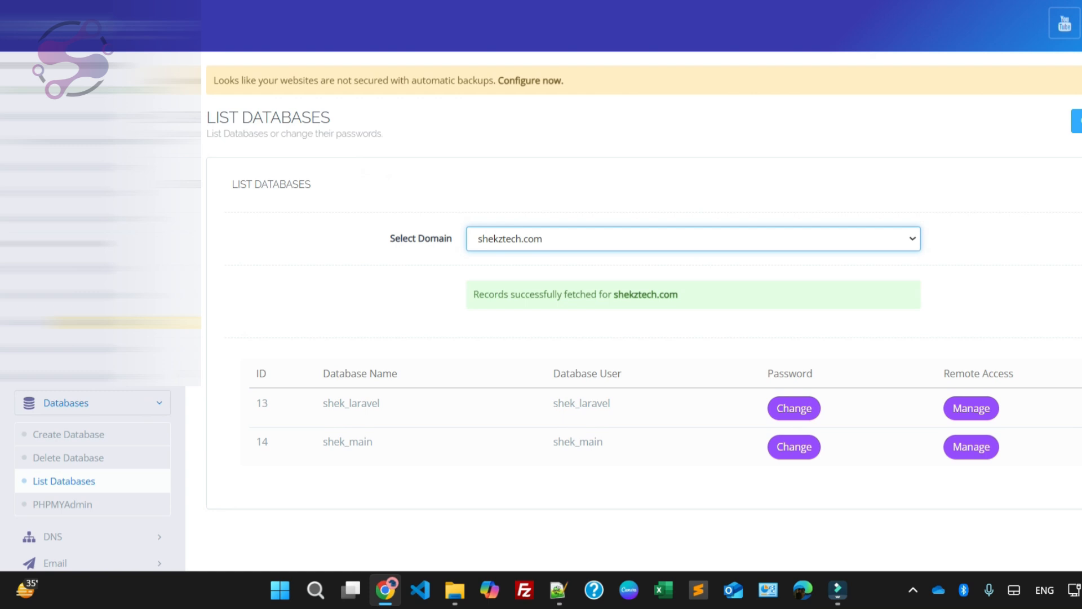
scroll(642, 282, down, 1)
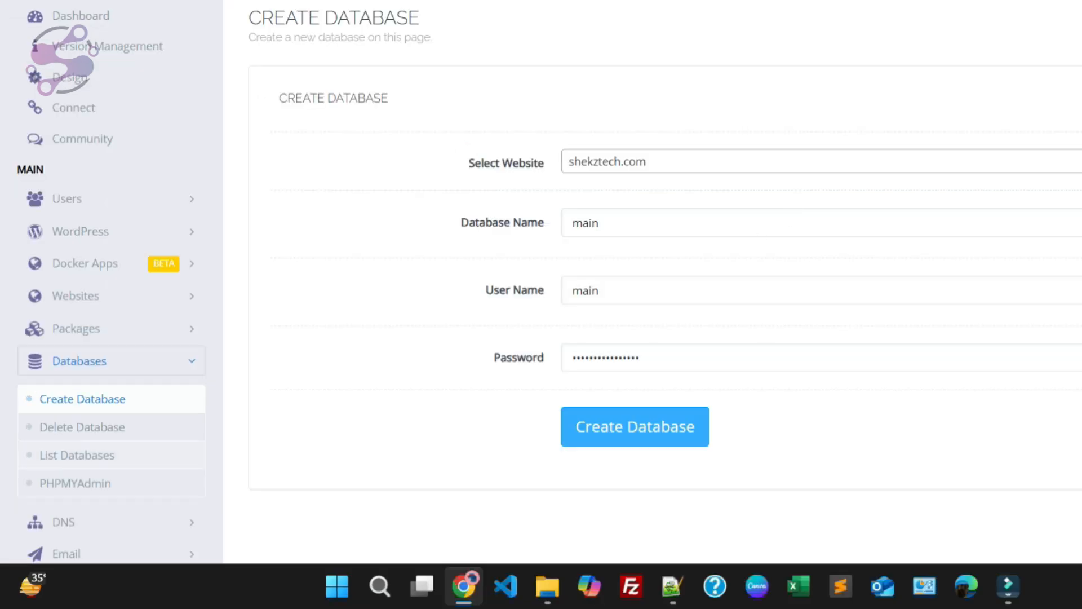
Step: List the databases of shekztech.com again and open remote access management for shek_laravel
click(77, 454)
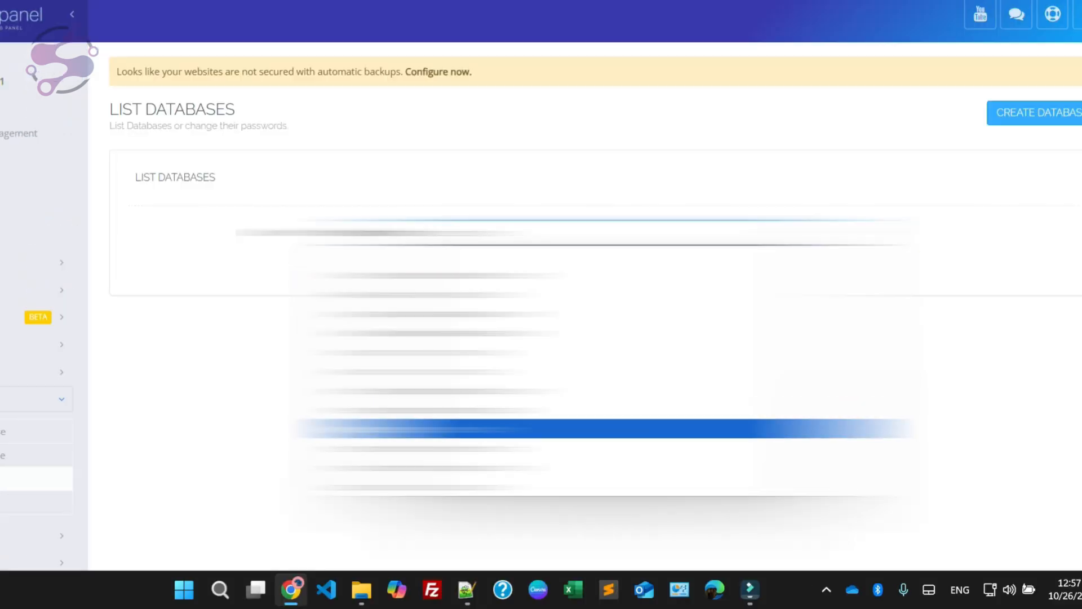
key(Return)
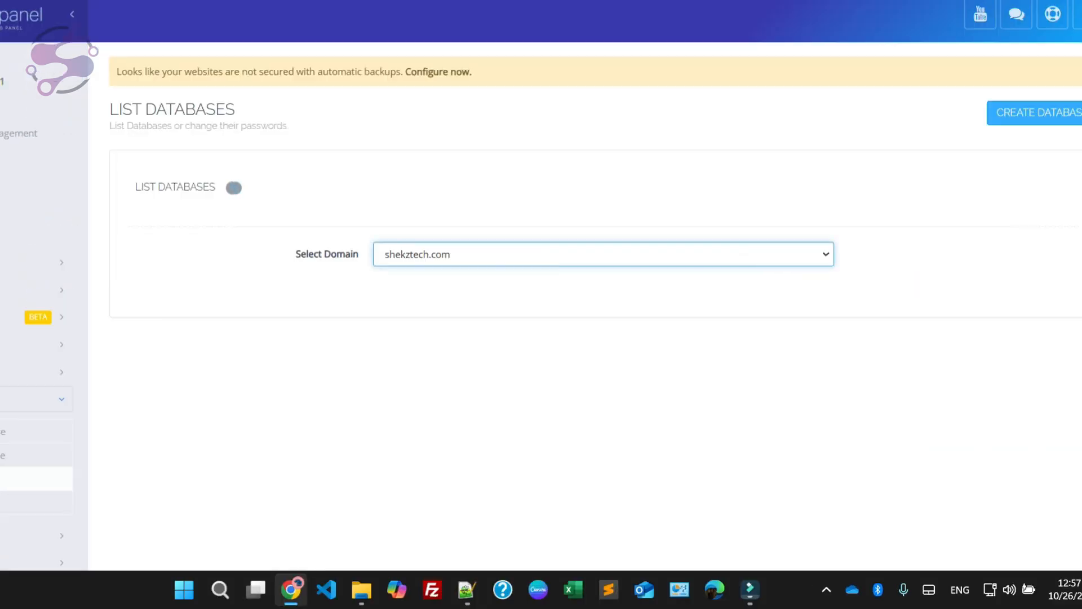
scroll(563, 281, down, 4)
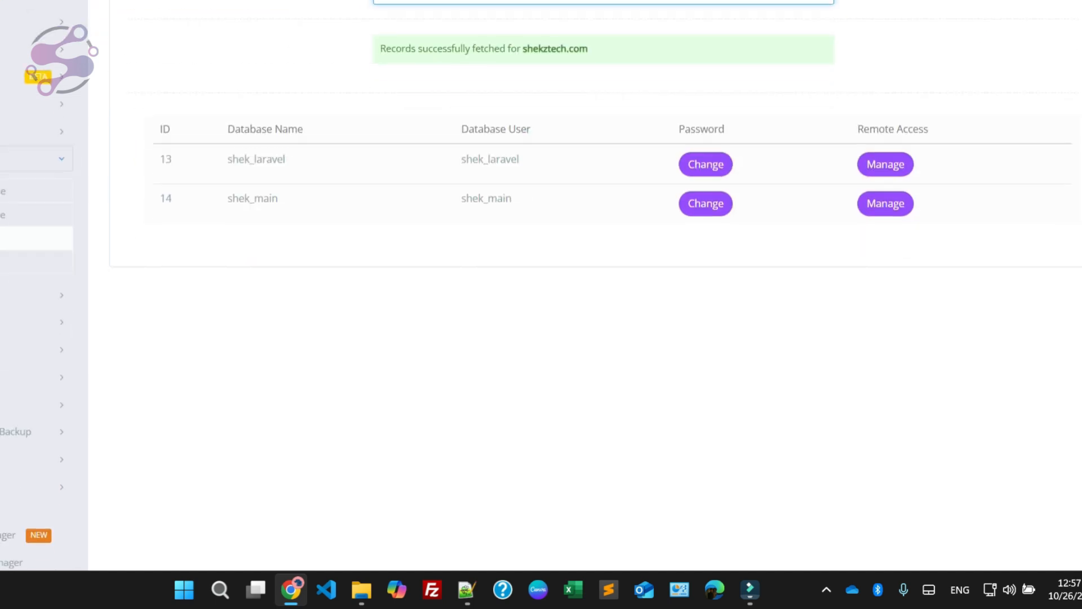
scroll(564, 281, up, 4)
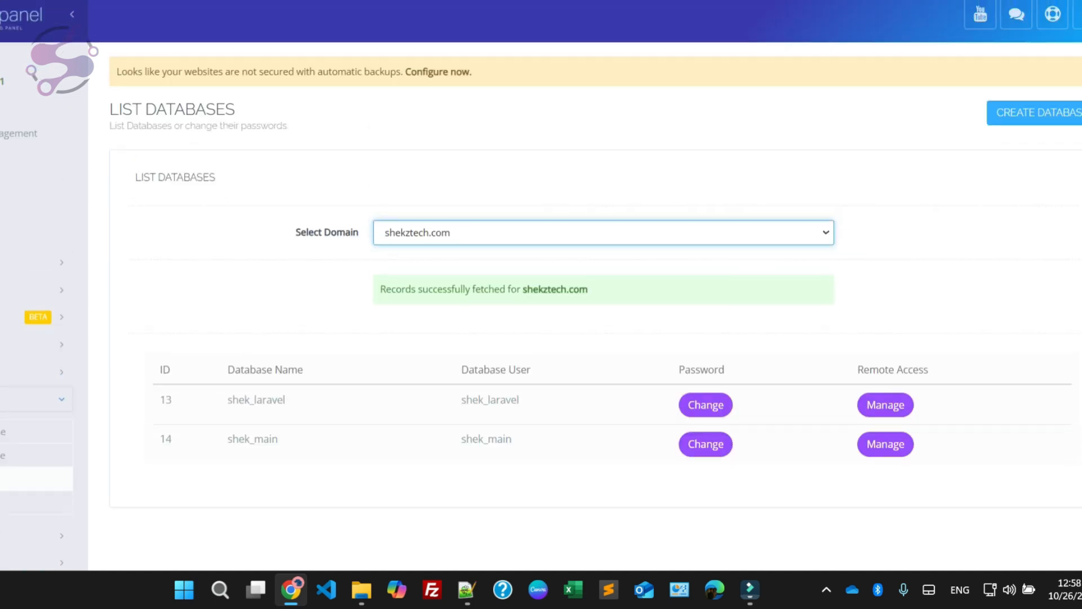
scroll(885, 324, down, 1)
click(885, 325)
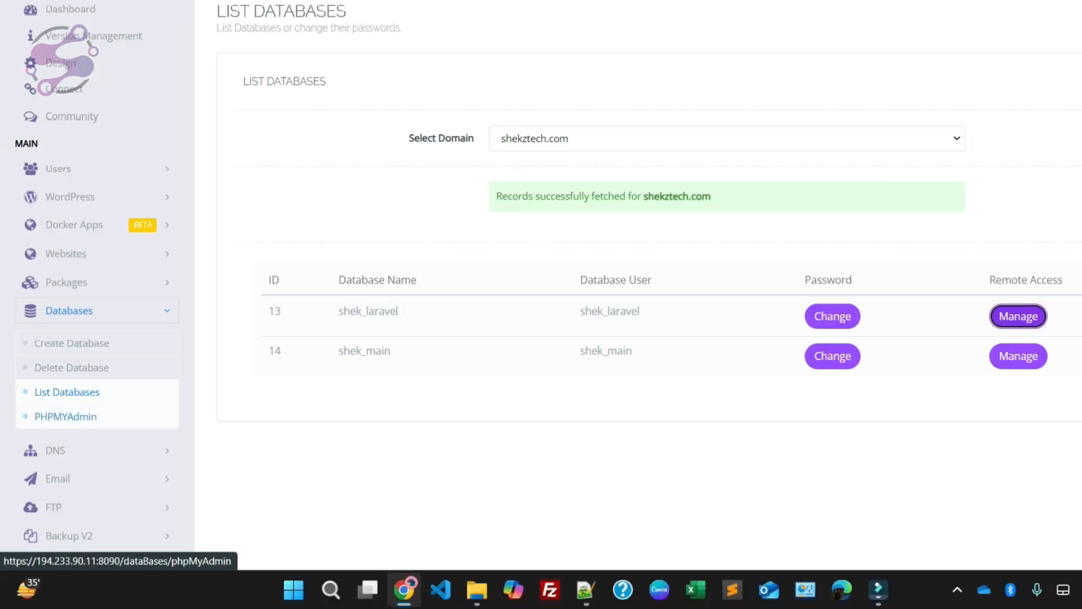
Step: Open phpMyAdmin, checking the SQL backup files in the shekztechbackup folder in File Explorer before returning to the browser
click(65, 416)
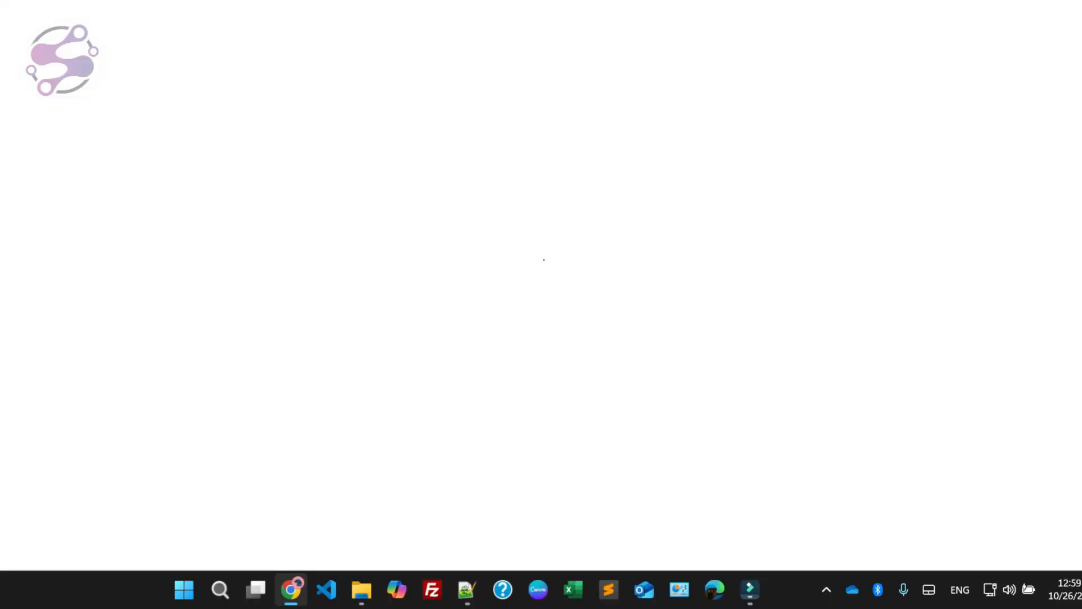
click(362, 589)
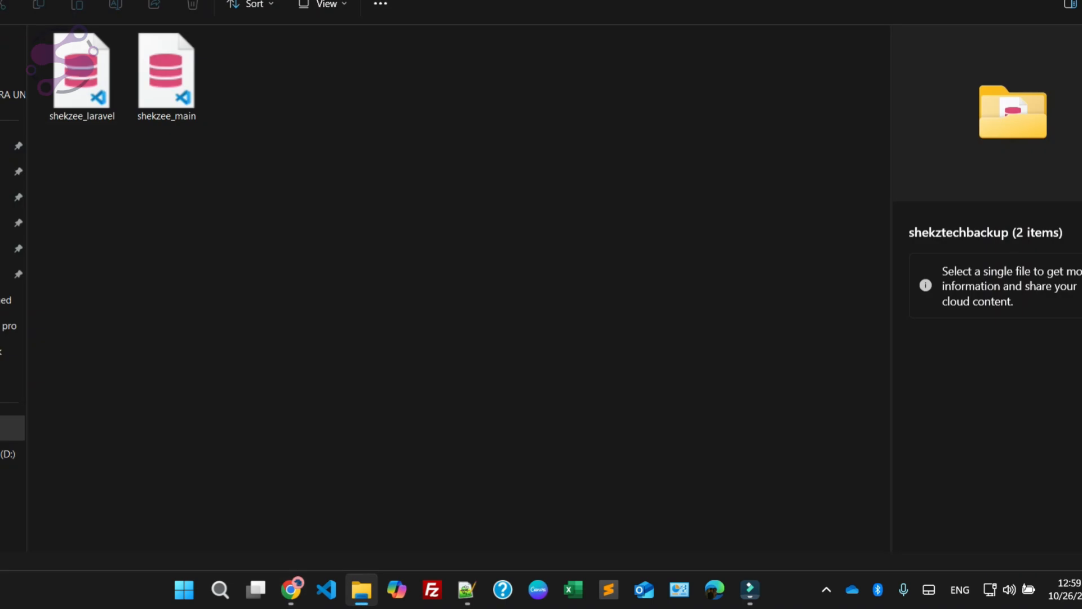
key(F4)
key(alt+Tab)
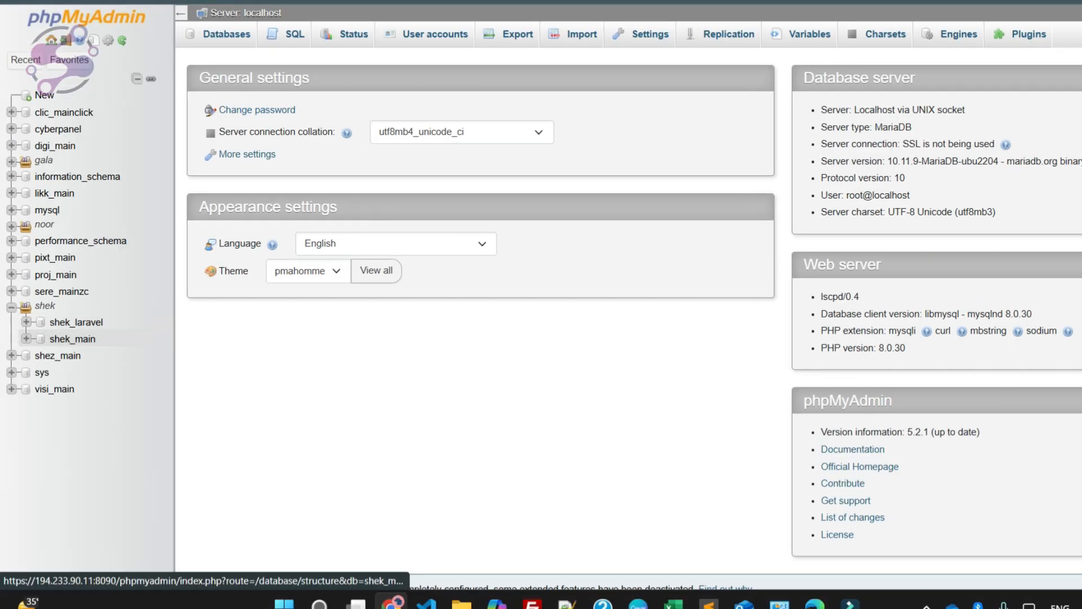
Step: Import the backup file shekzee_laravel.sql into the shek_laravel database with the default SQL import options
click(76, 322)
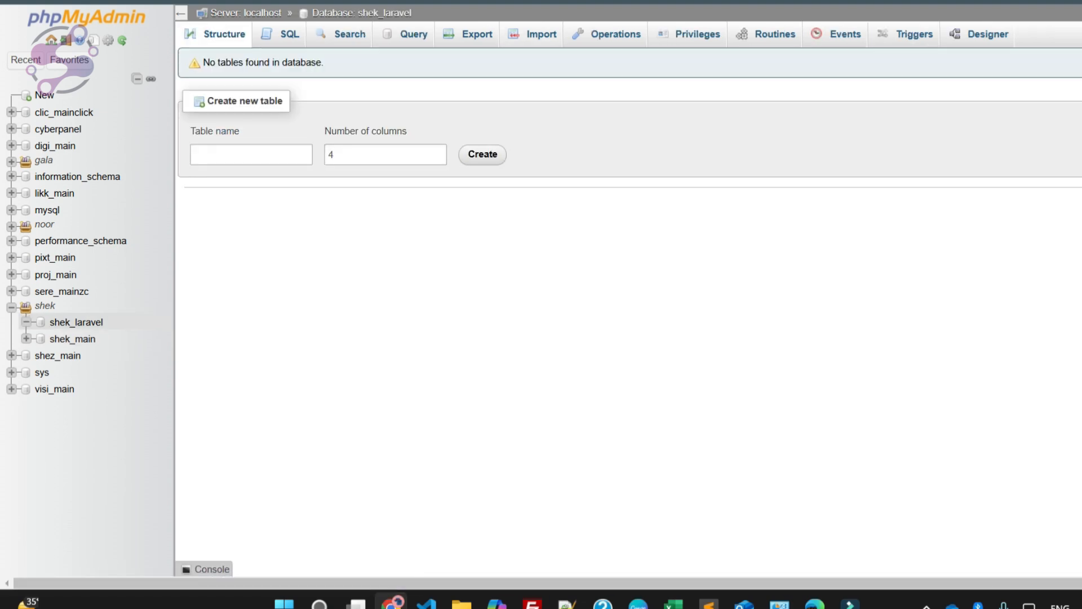
click(533, 33)
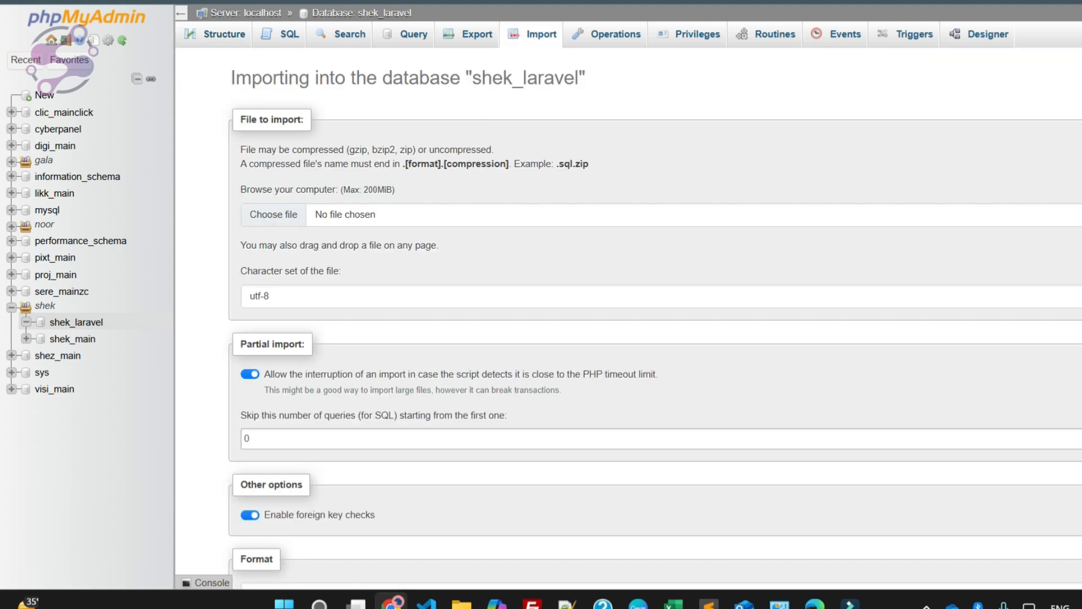
click(274, 214)
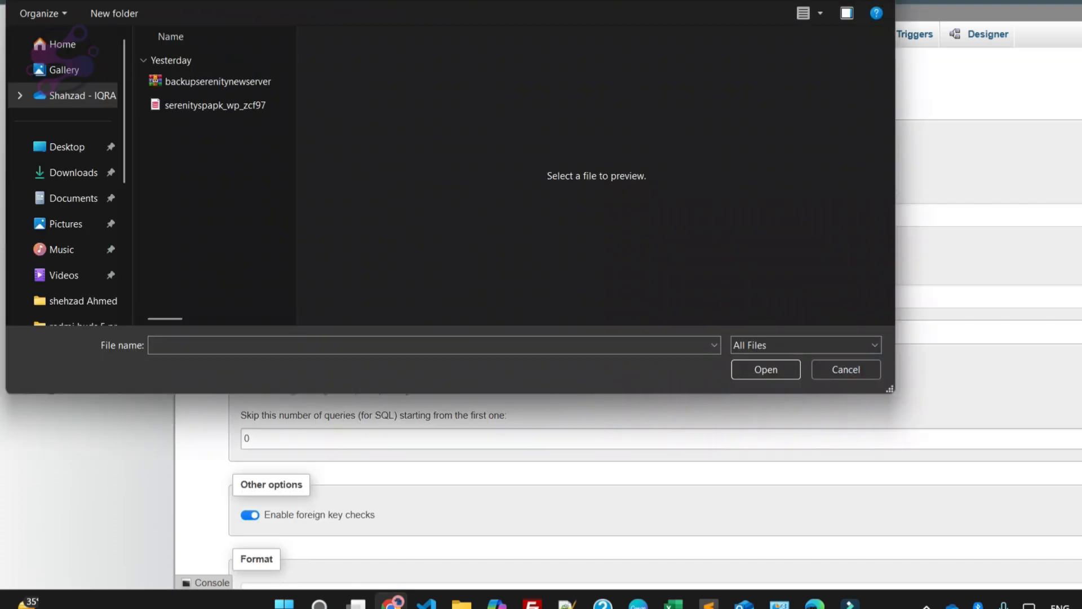
click(197, 62)
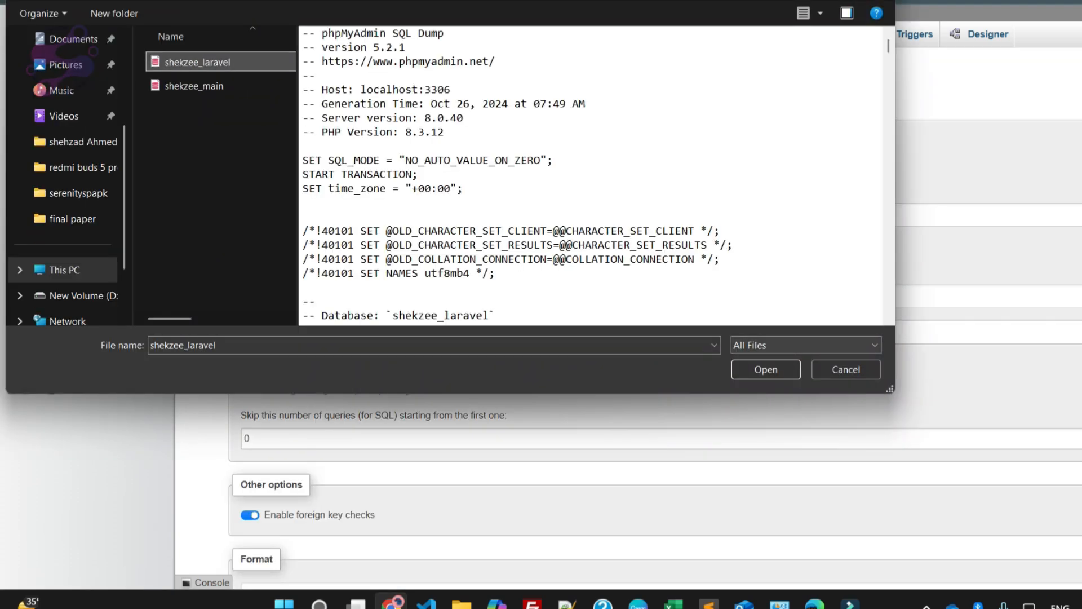
click(766, 369)
scroll(654, 316, down, 4)
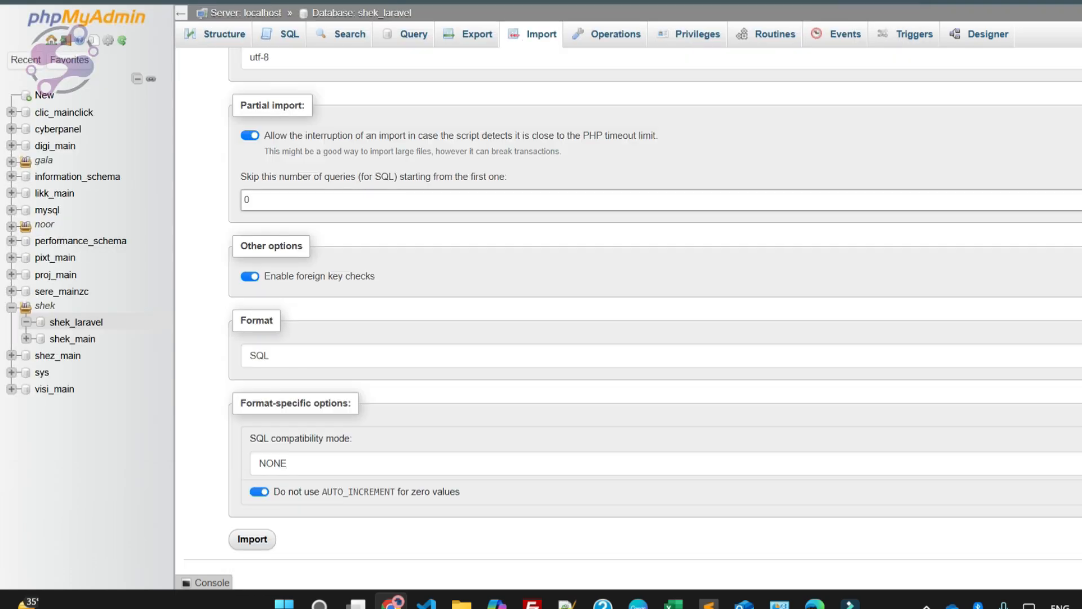
scroll(654, 316, up, 4)
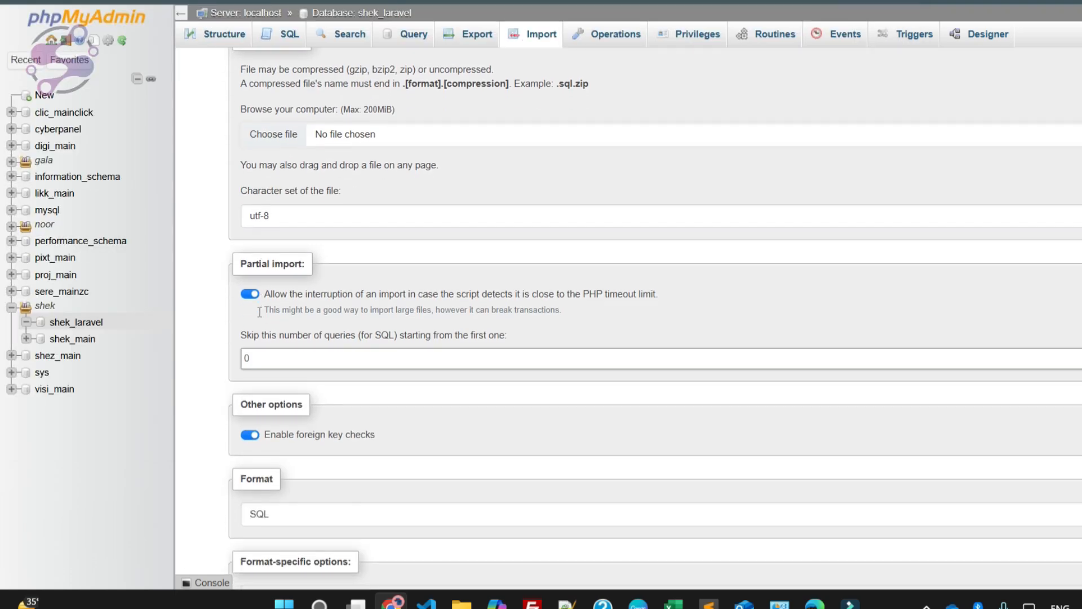
scroll(654, 316, down, 4)
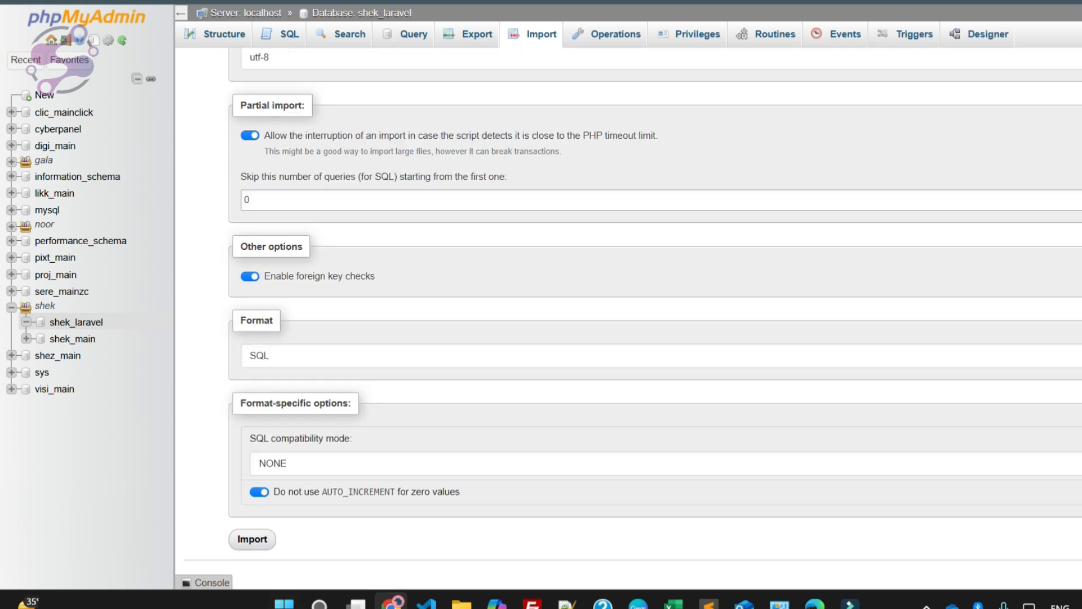
click(252, 539)
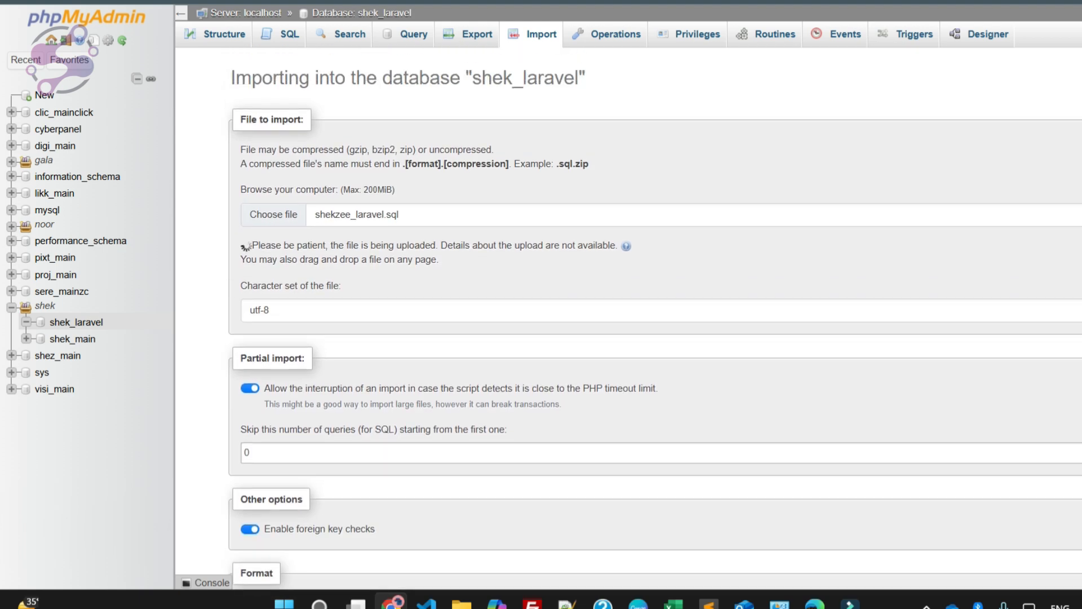
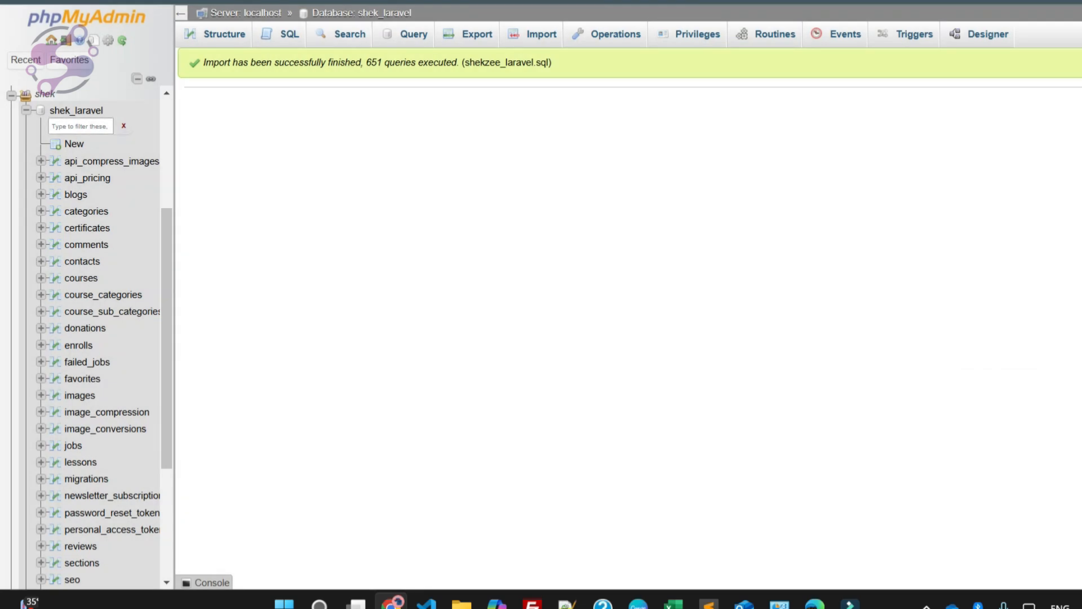
Step: Import the backup file shekzee_main into the shek_main database with the default SQL import options
click(26, 110)
click(72, 338)
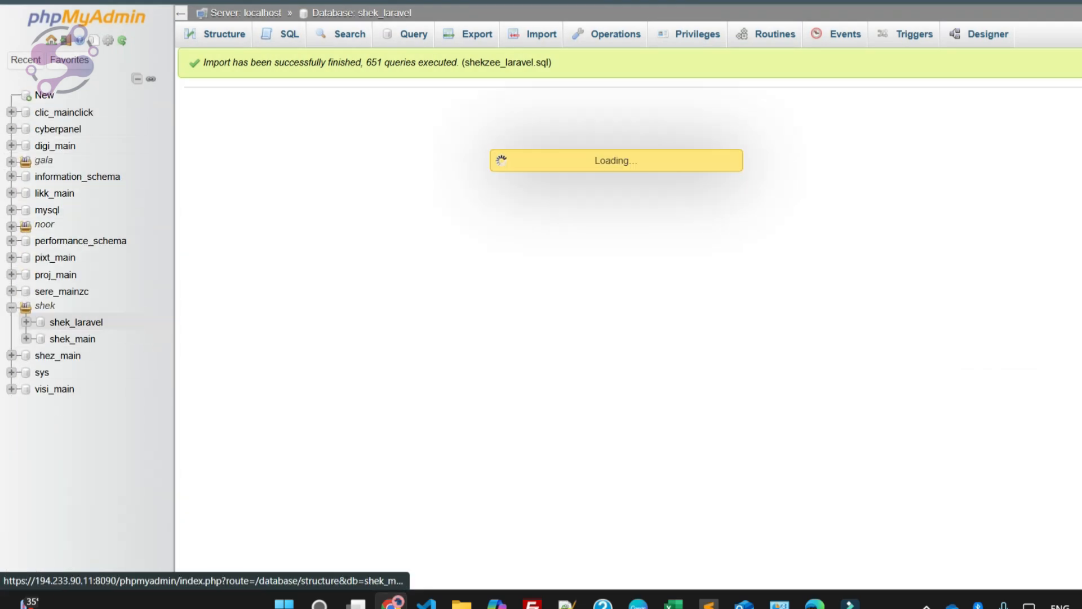
click(532, 34)
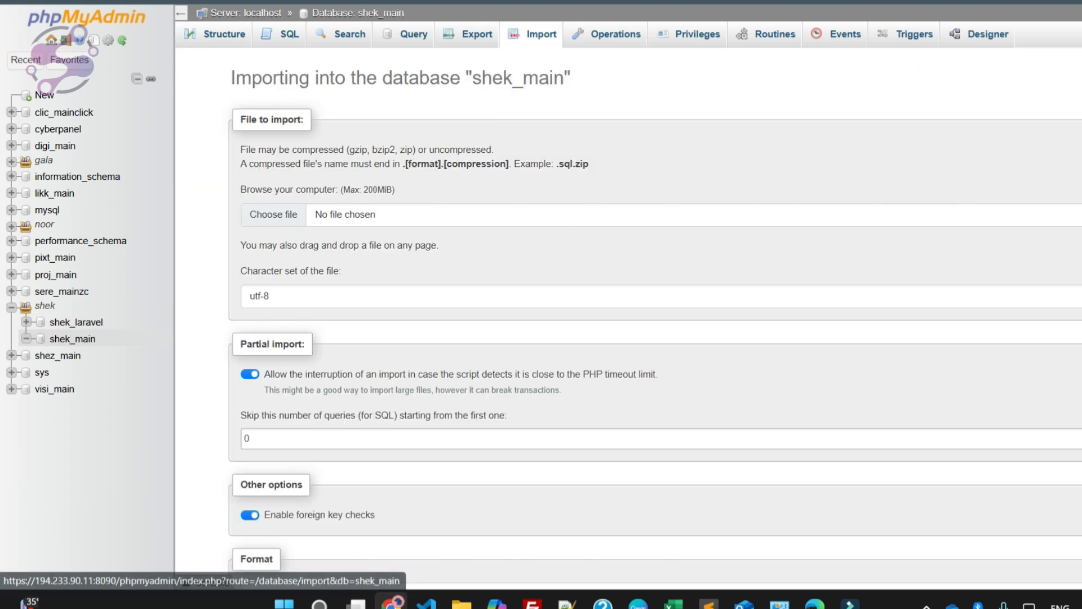
click(273, 215)
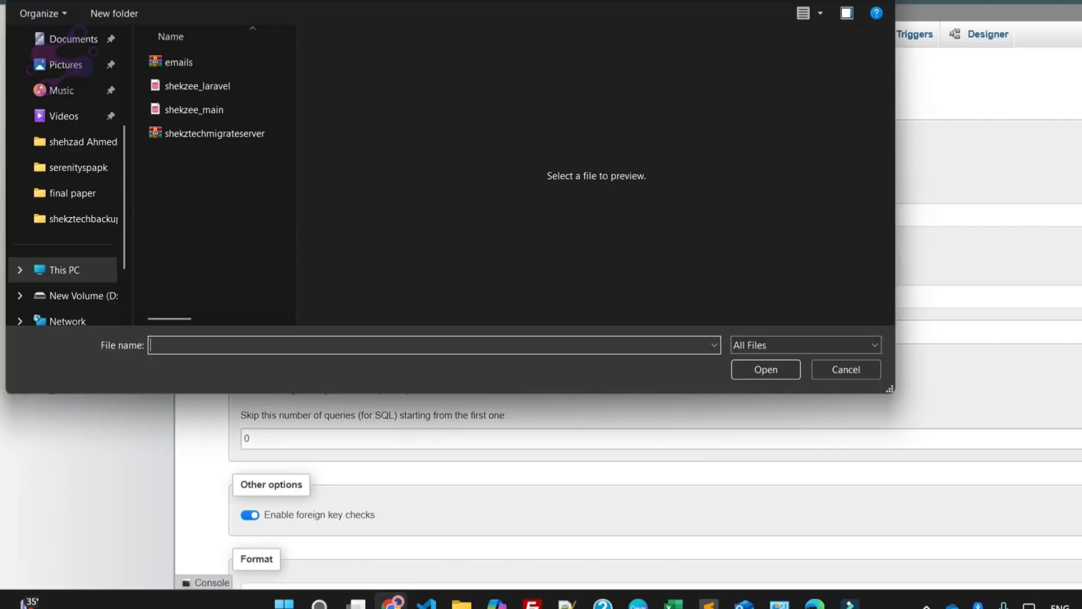
double_click(194, 109)
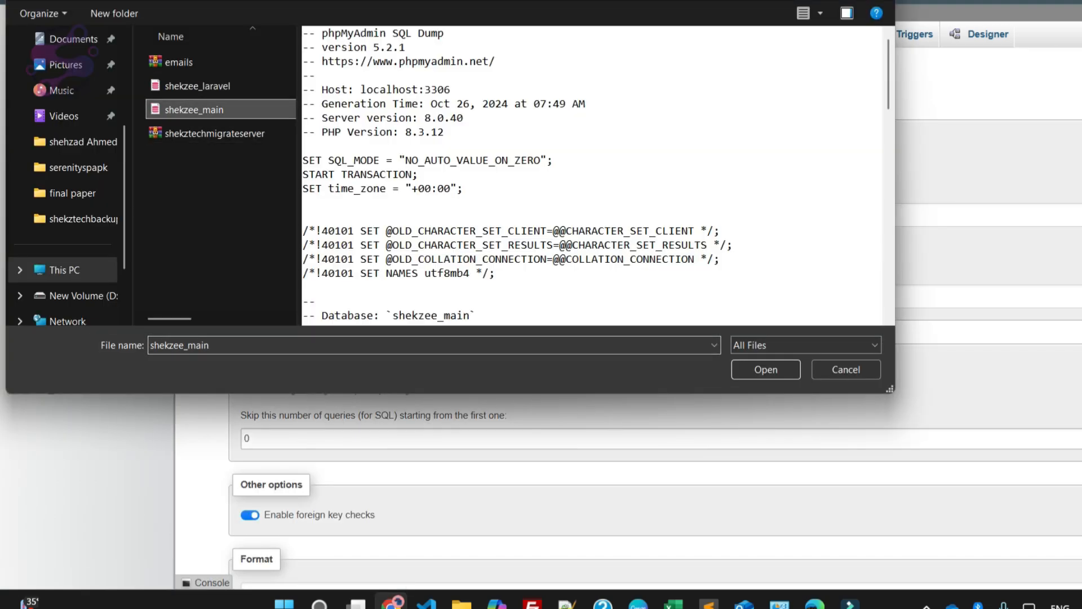
scroll(633, 315, down, 4)
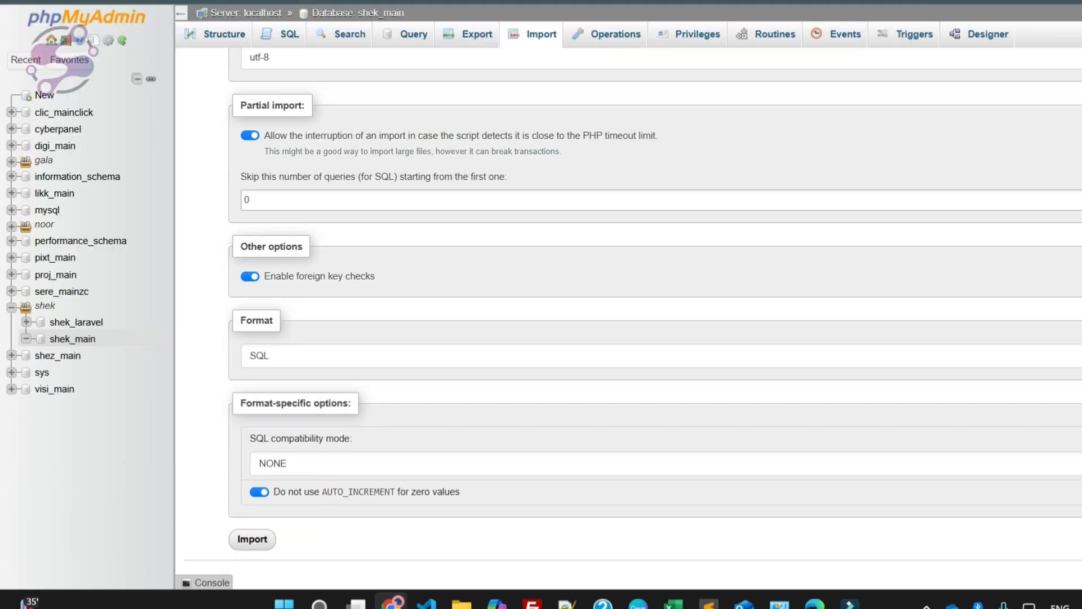
scroll(633, 315, up, 5)
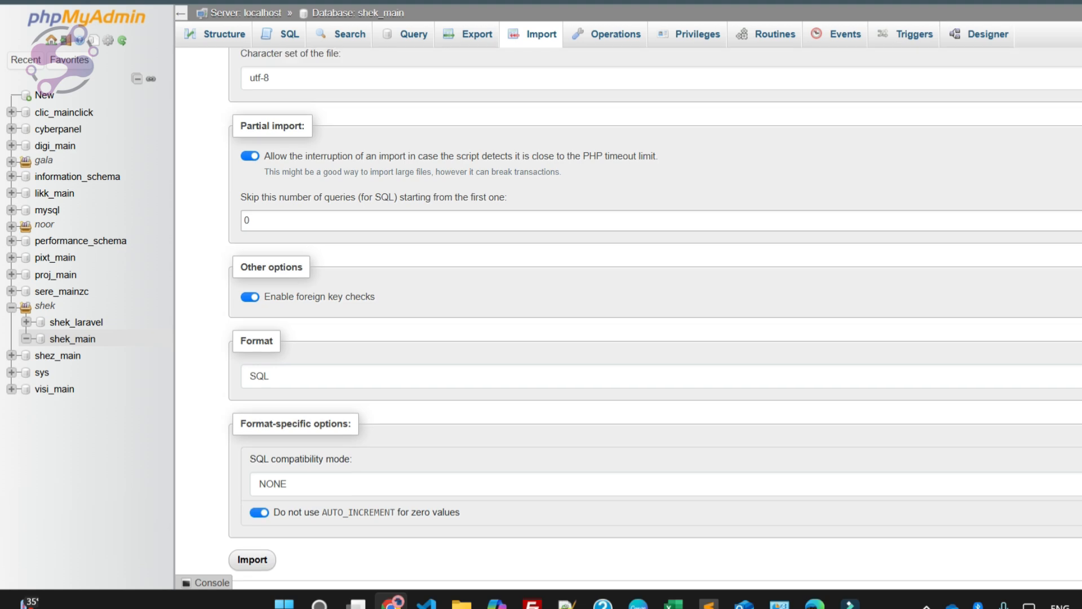
drag(265, 245, 439, 260)
click(429, 186)
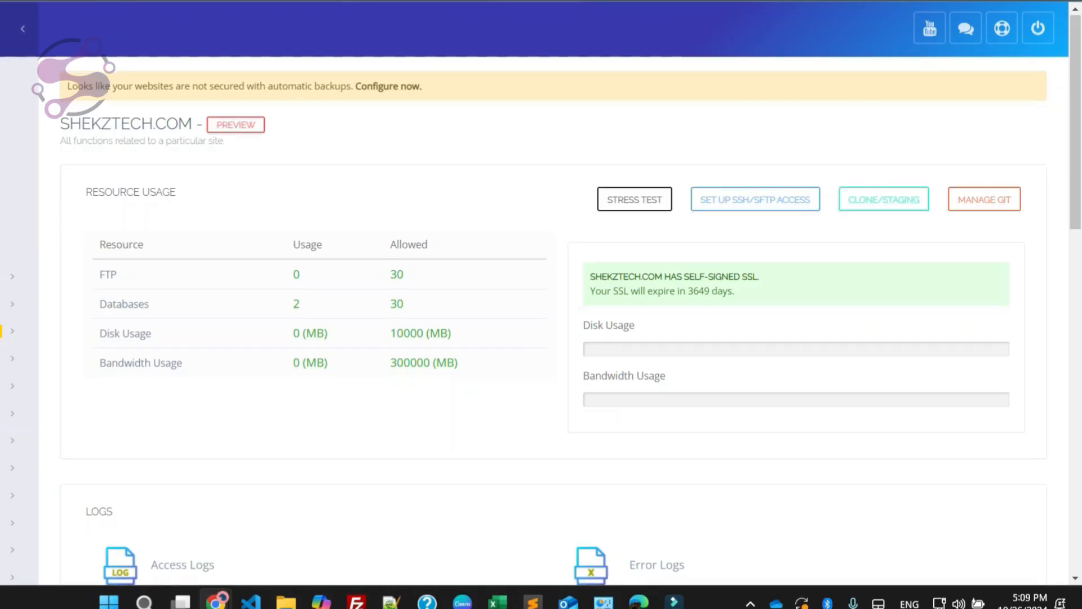
Step: Search the shekztech.com management page for "ssh" and open the site's SSH/SFTP access setup
scroll(541, 293, down, 7)
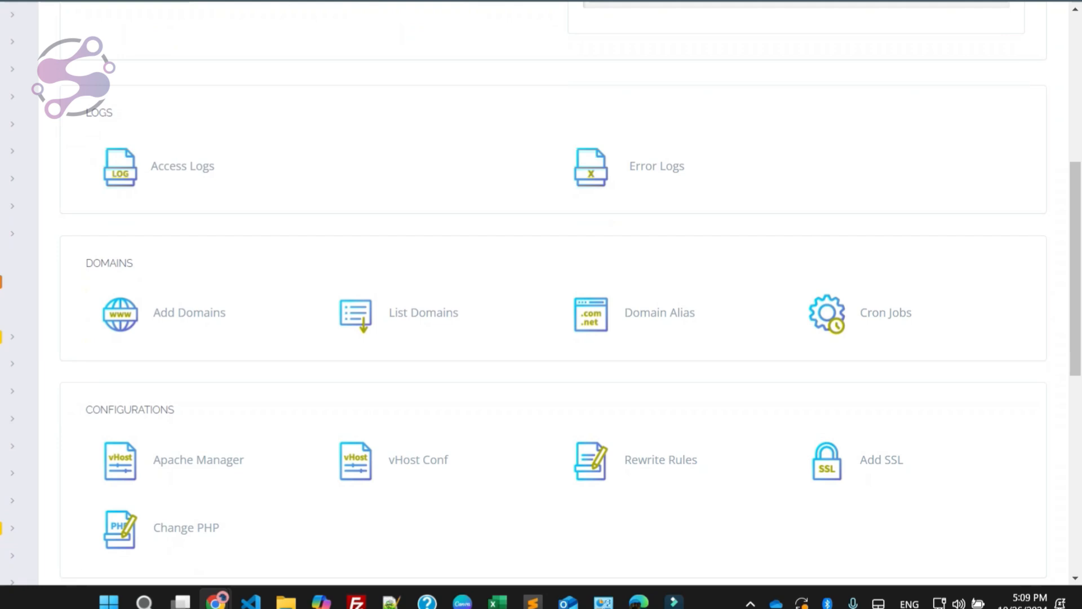
scroll(541, 293, down, 2)
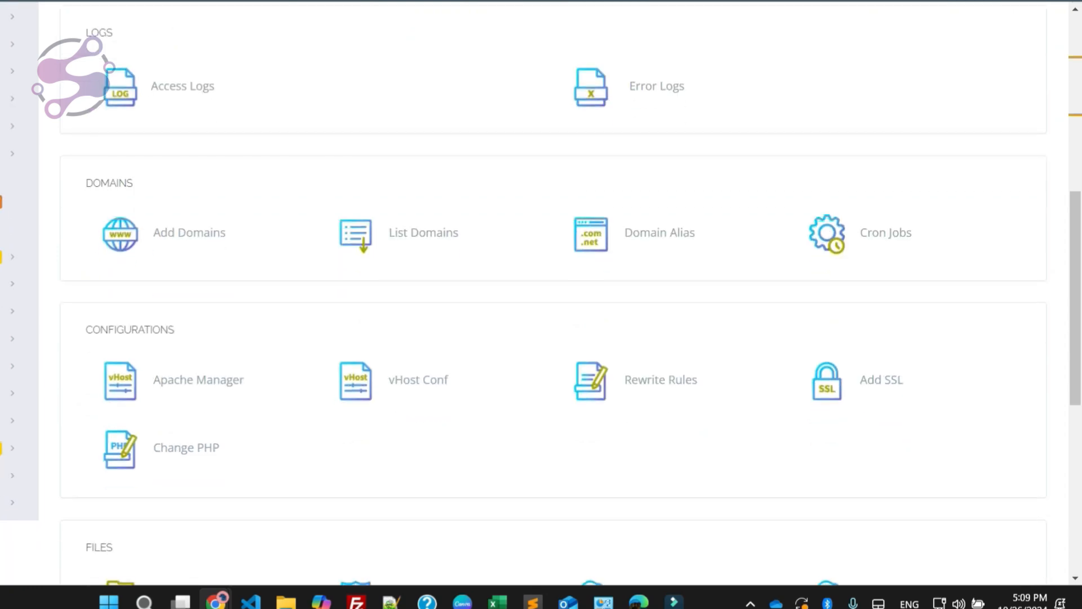
key(ctrl+f)
text(ssh)
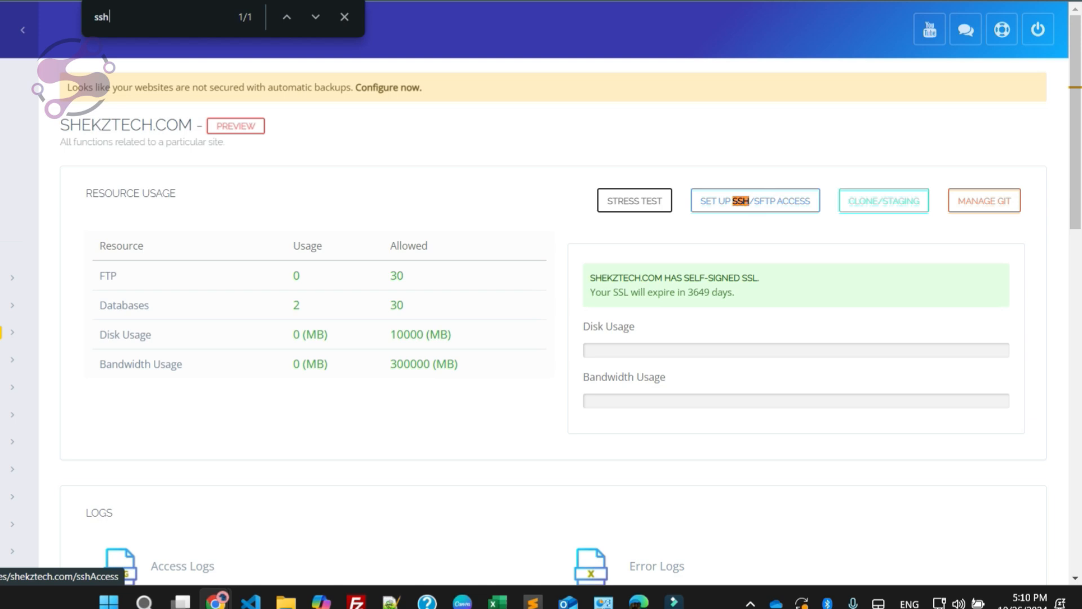
click(754, 200)
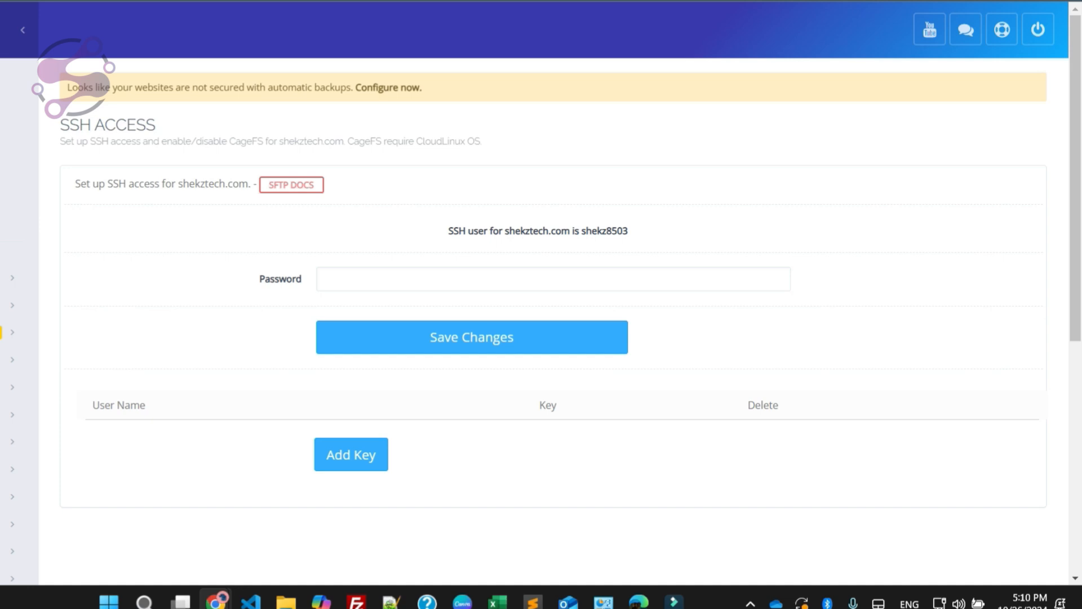
Step: Copy the password from the text notes in Notepad++ and enter it as the shekztech.com SSH user's password in the browser
scroll(552, 304, down, 4)
click(343, 220)
click(365, 255)
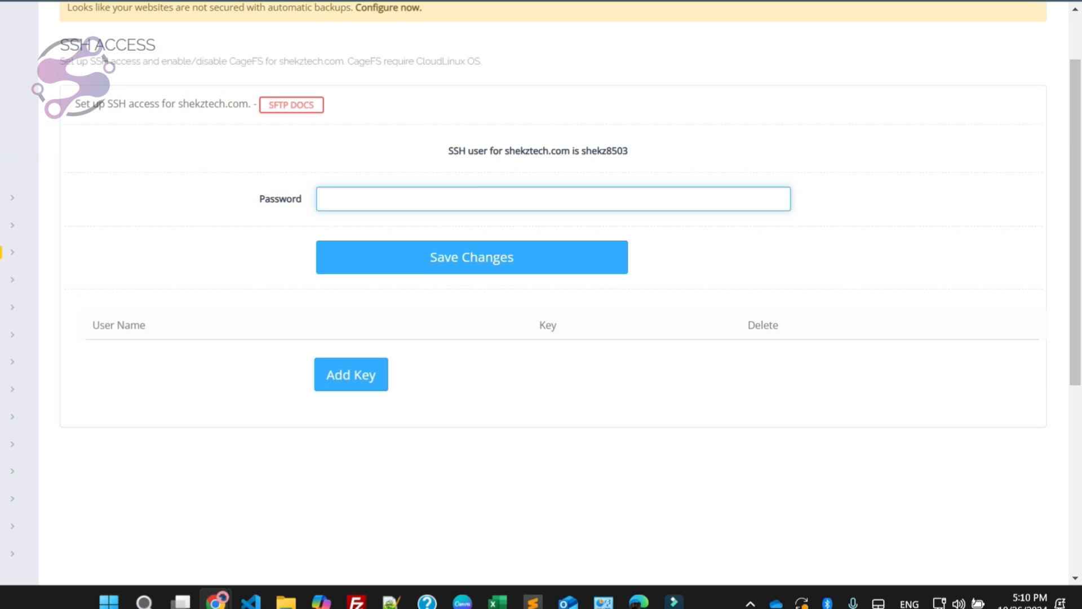
double_click(604, 151)
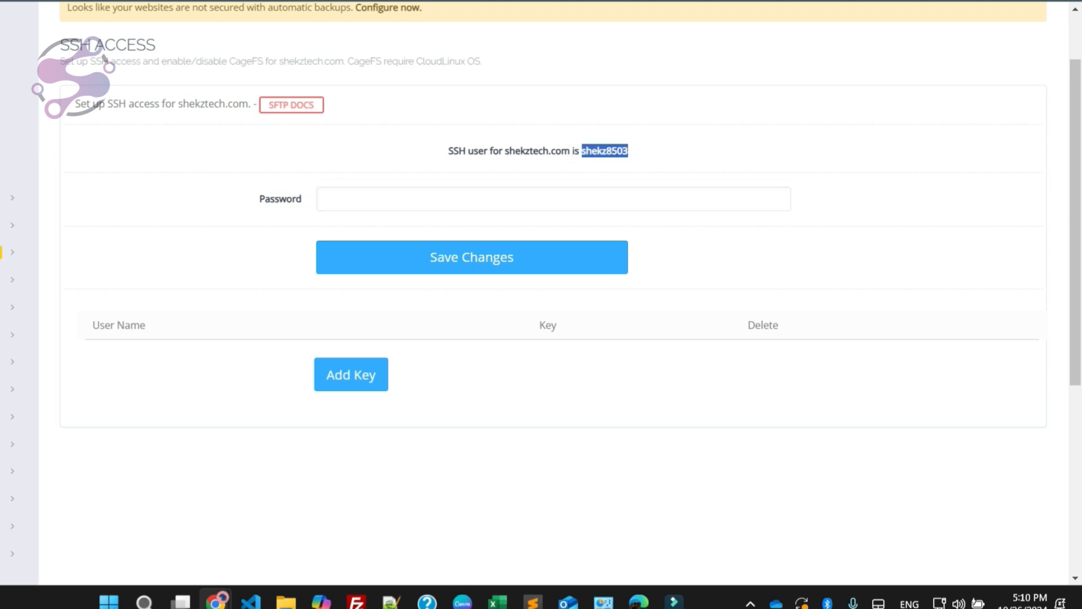
click(433, 206)
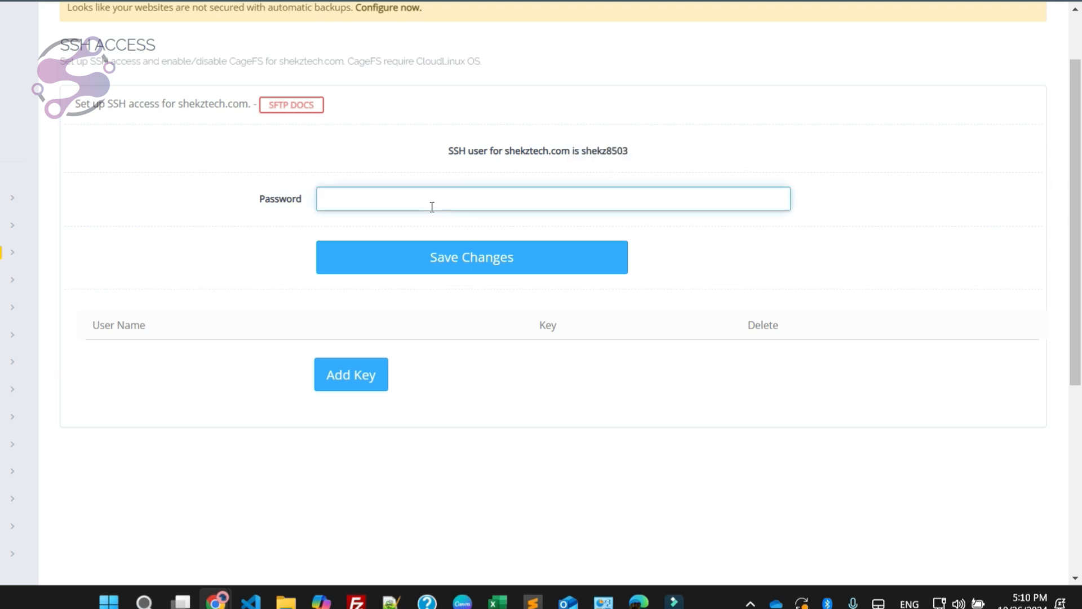
click(391, 602)
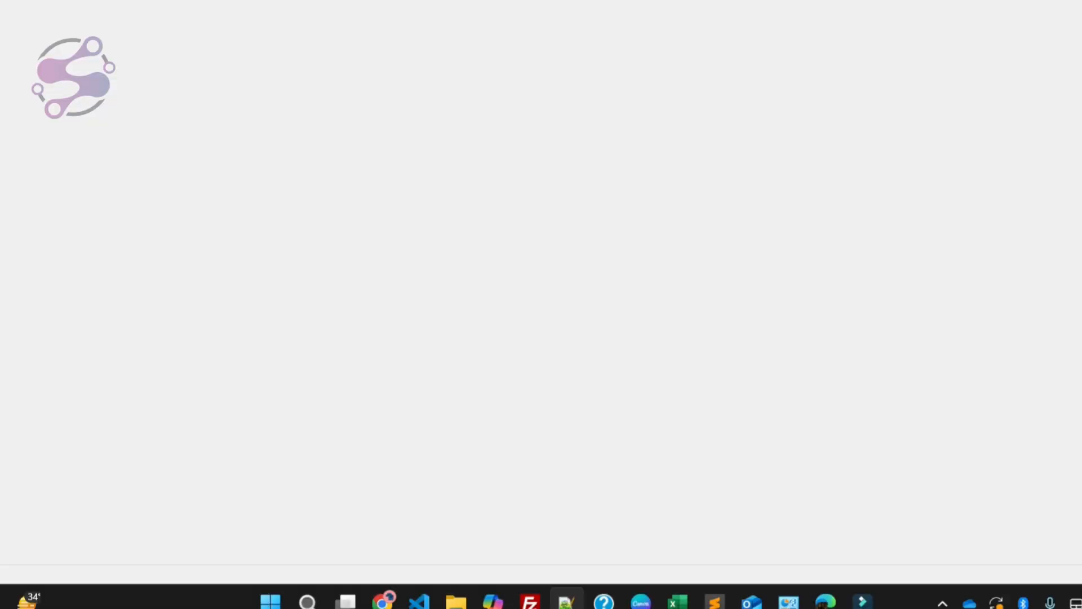
click(283, 286)
drag(214, 179, 438, 179)
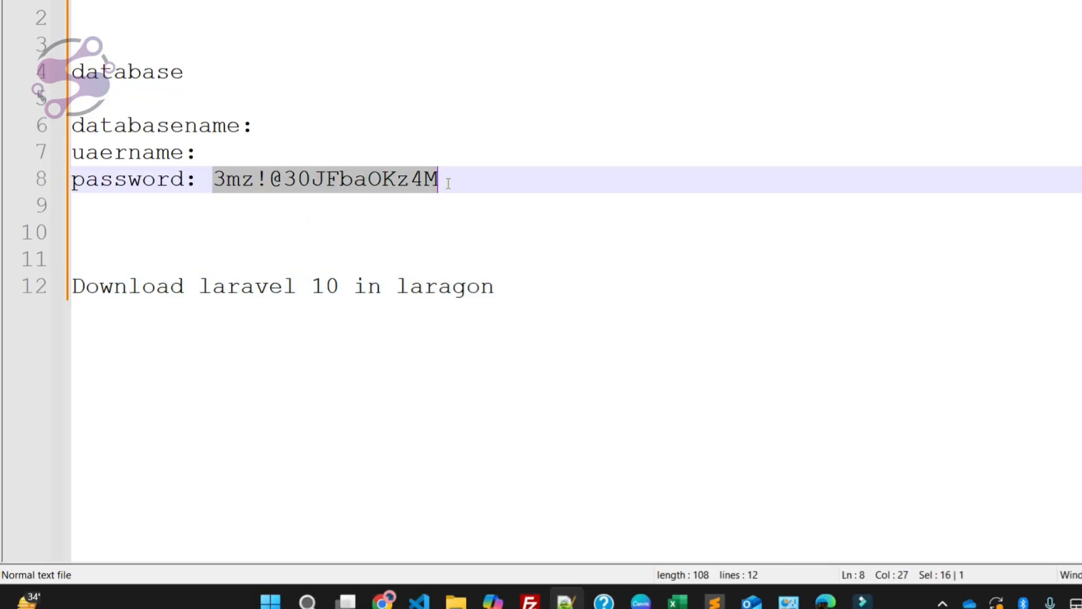
key(alt+Tab)
key(ctrl+v)
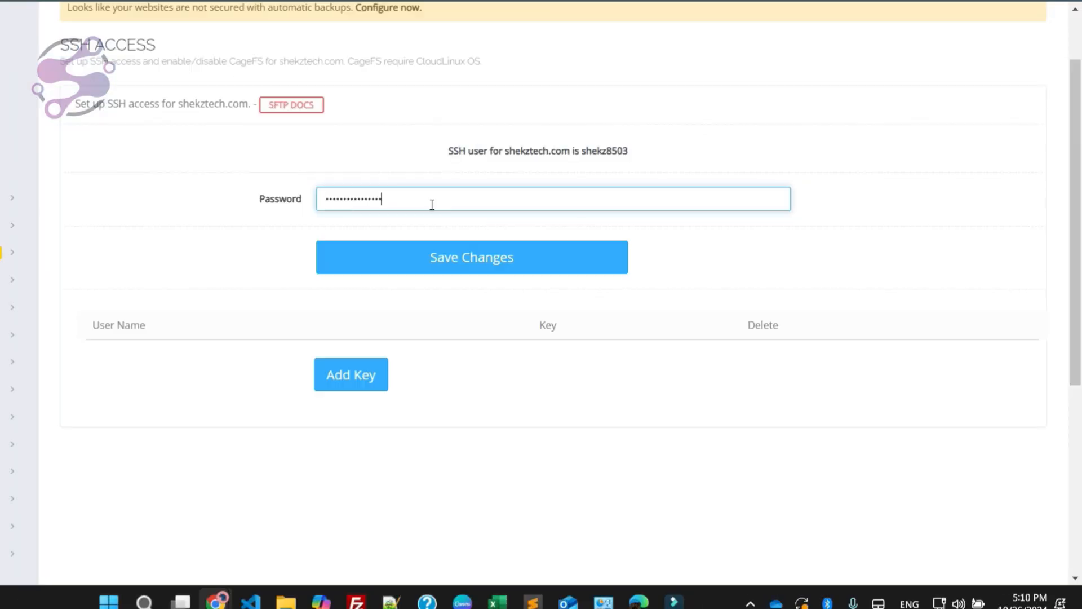
Step: Switch to Notepad++ and delete the line "Download laravel 10 in laragon" from the notes
key(alt+Tab)
click(174, 300)
key(End)
key(shift+Home)
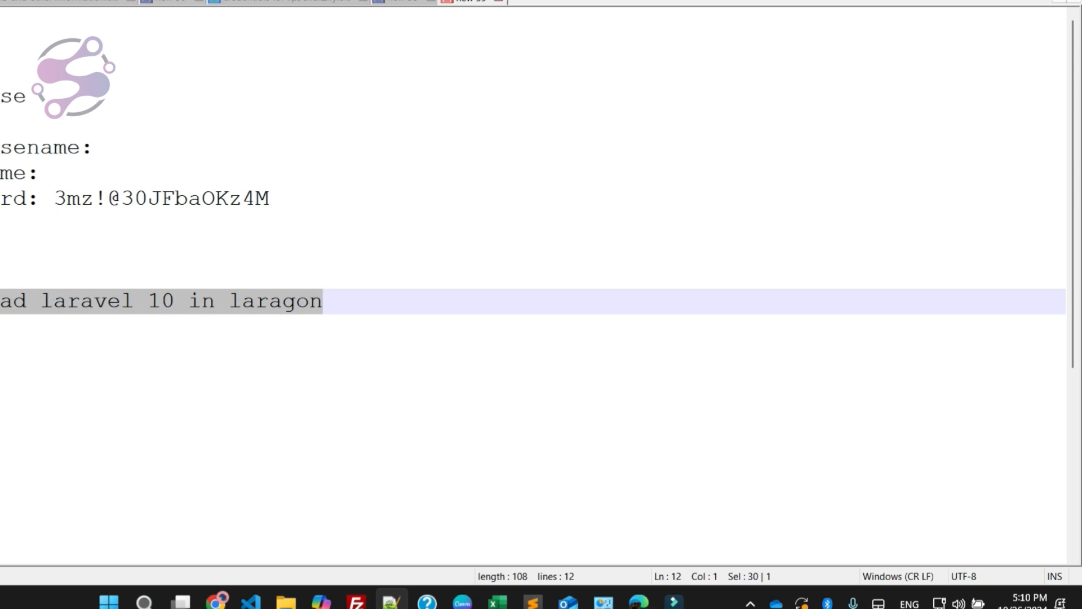
key(Delete)
Step: Return to the browser, save the SSH access changes for shekztech.com and check the SSH user name
key(alt+Tab)
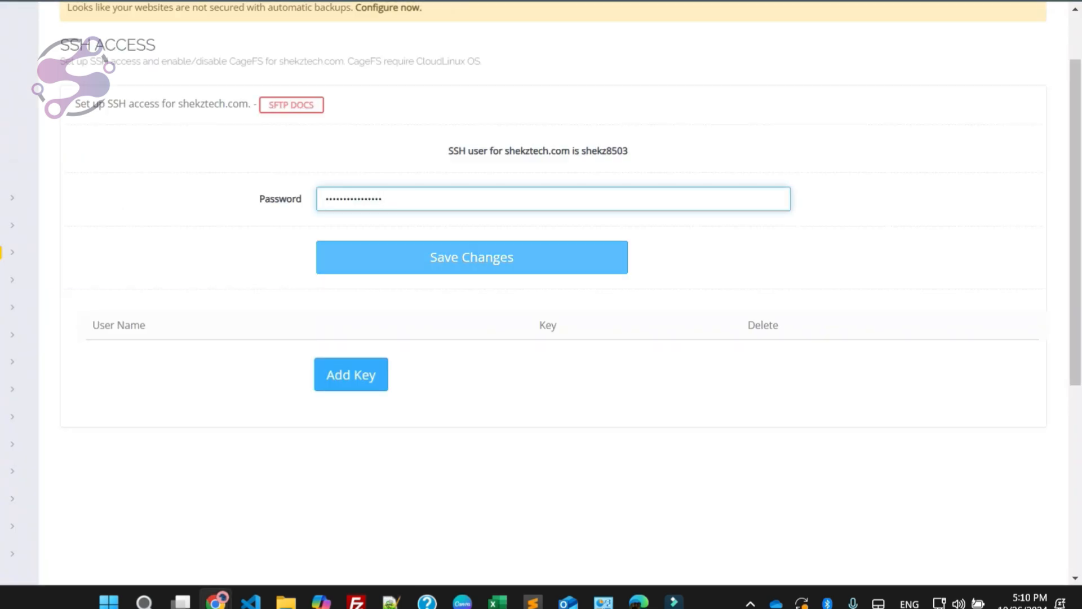
key(Tab)
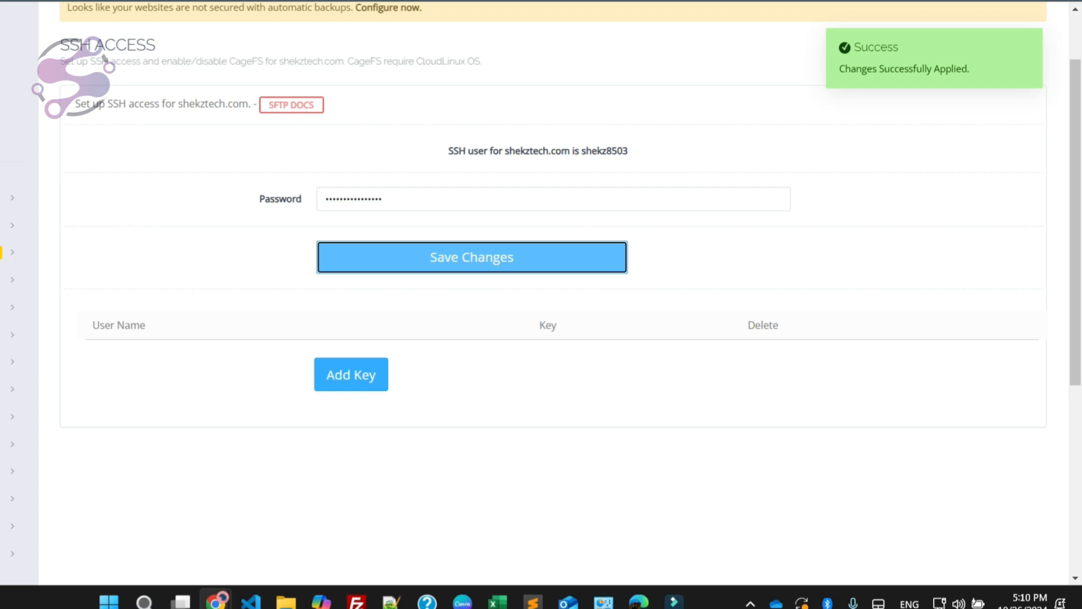
scroll(553, 305, up, 2)
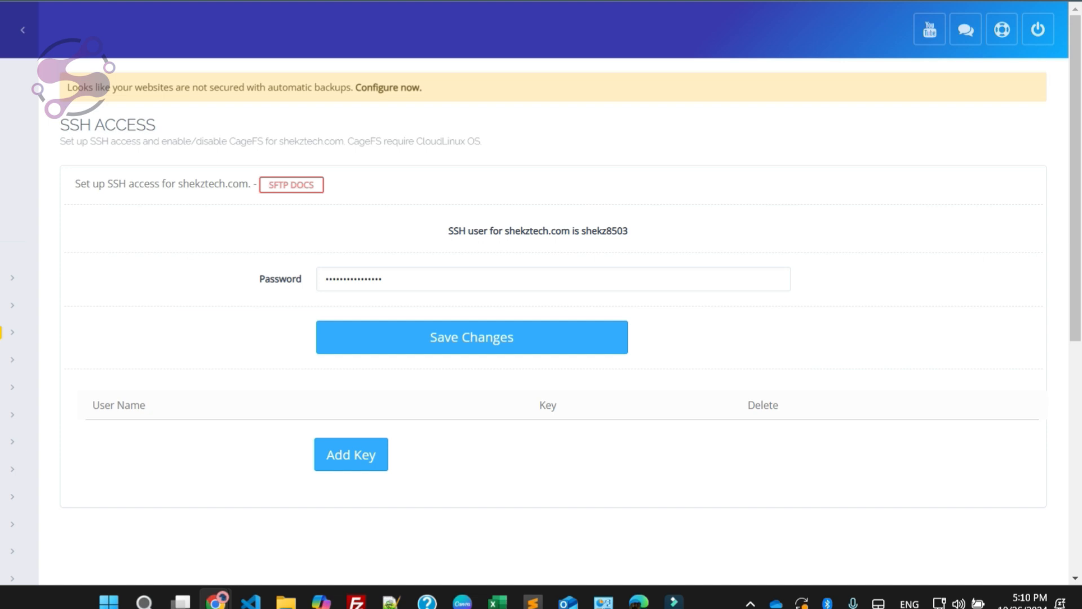
double_click(604, 231)
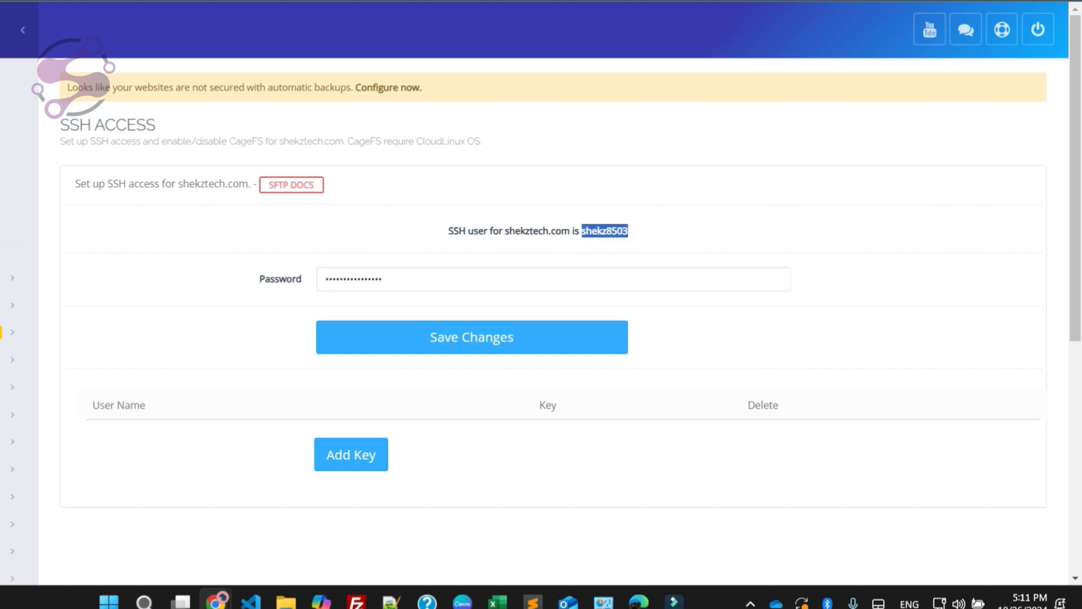
click(421, 288)
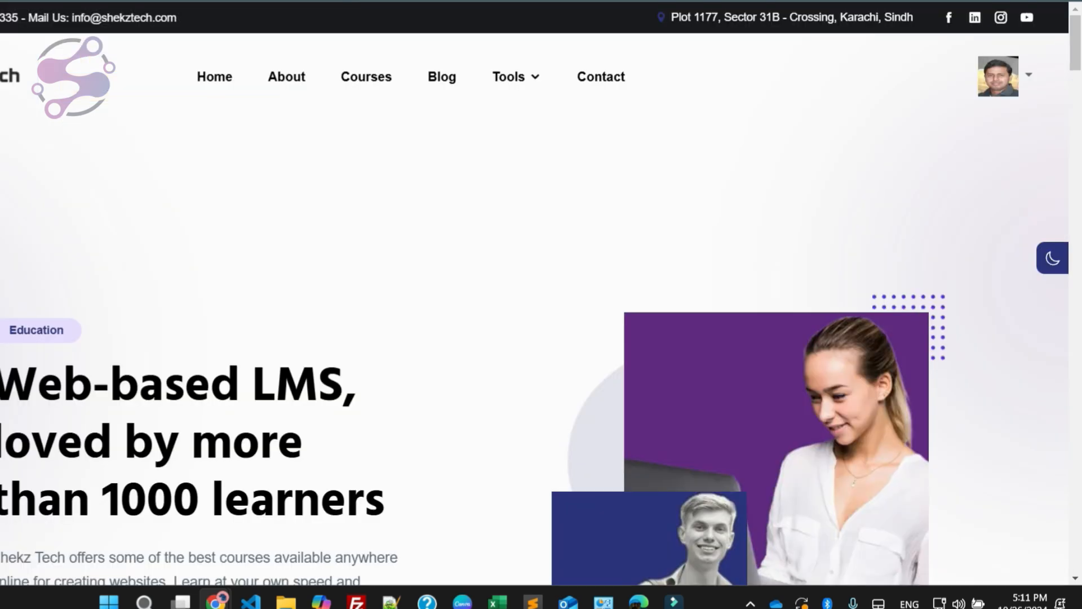
Step: Look through the live Shekz Tech homepage, and check the password line in the Notepad++ notes
scroll(541, 304, down, 10)
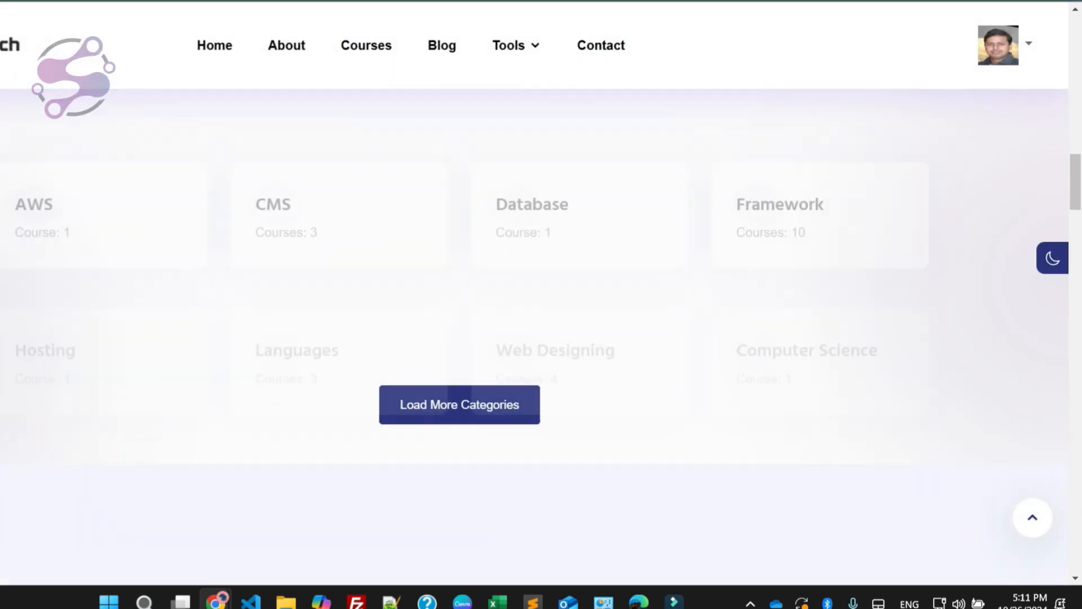
scroll(541, 333, down, 20)
scroll(541, 333, up, 13)
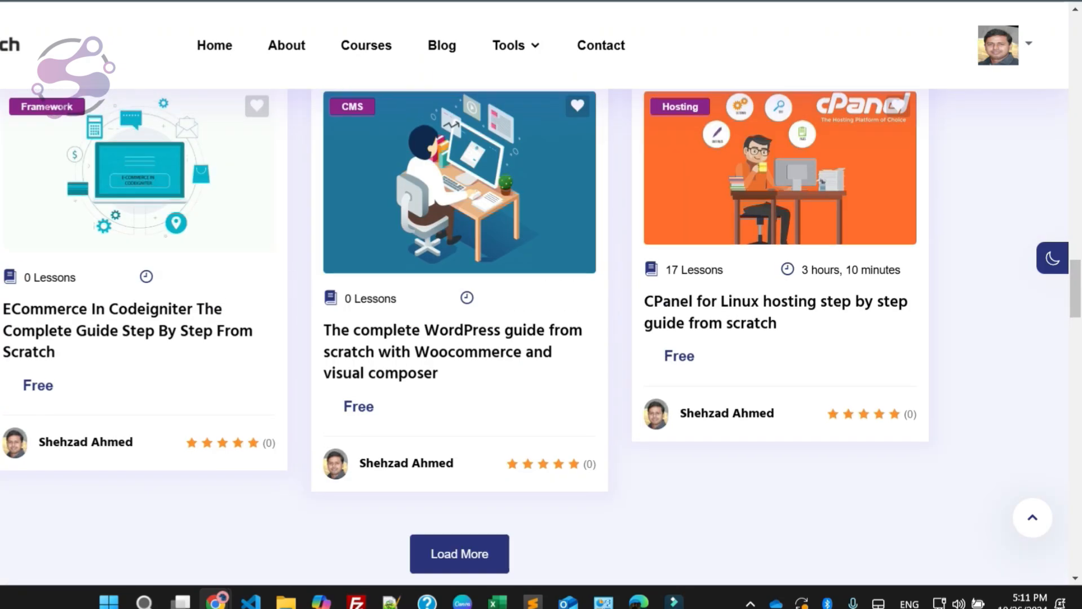
scroll(541, 332, up, 10)
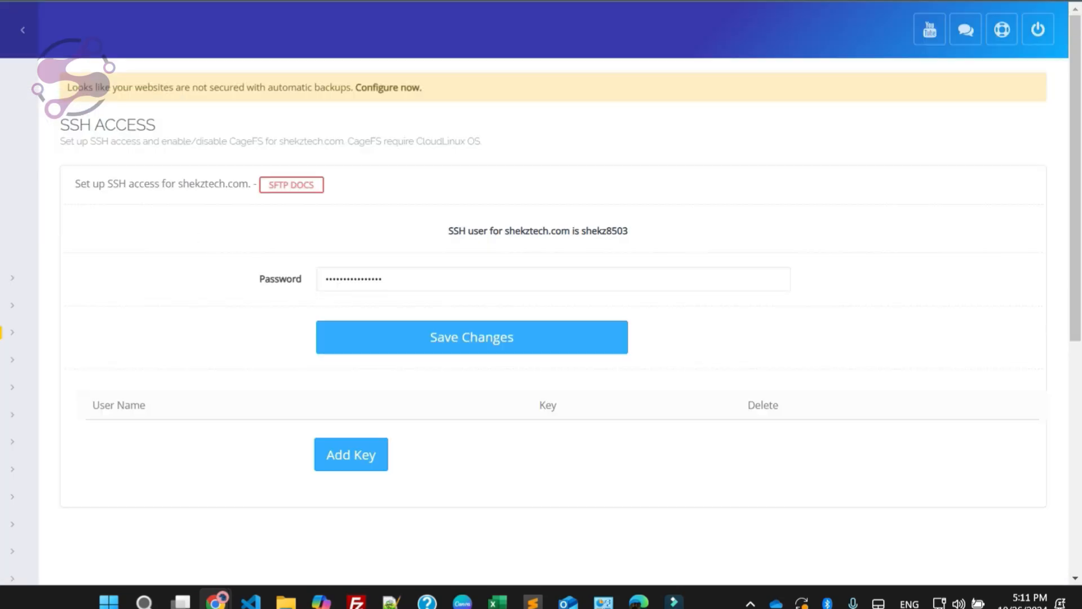
click(390, 601)
click(318, 198)
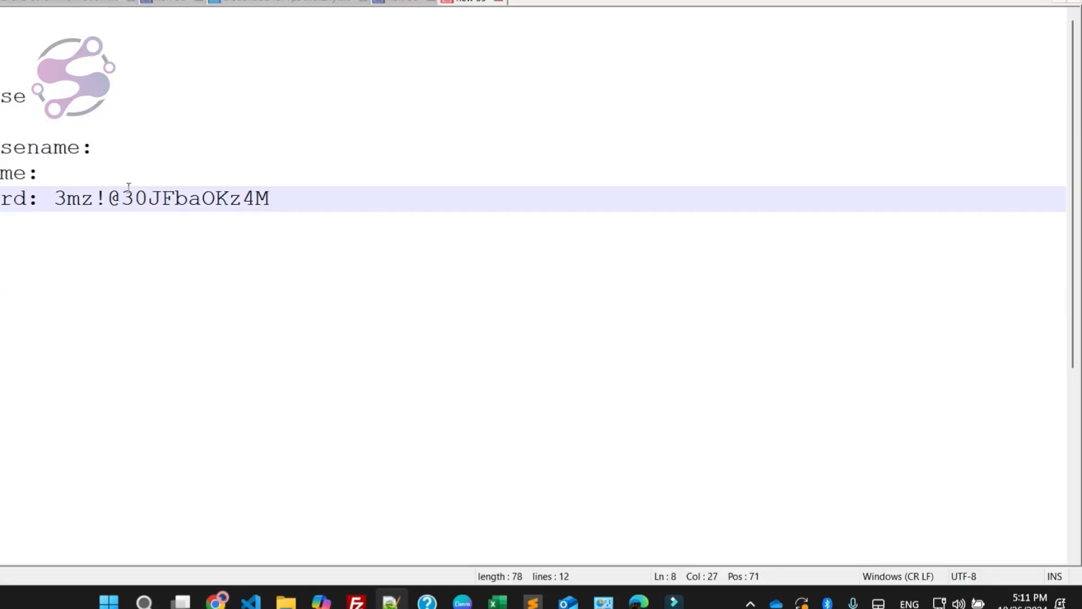
drag(56, 199, 305, 201)
click(125, 259)
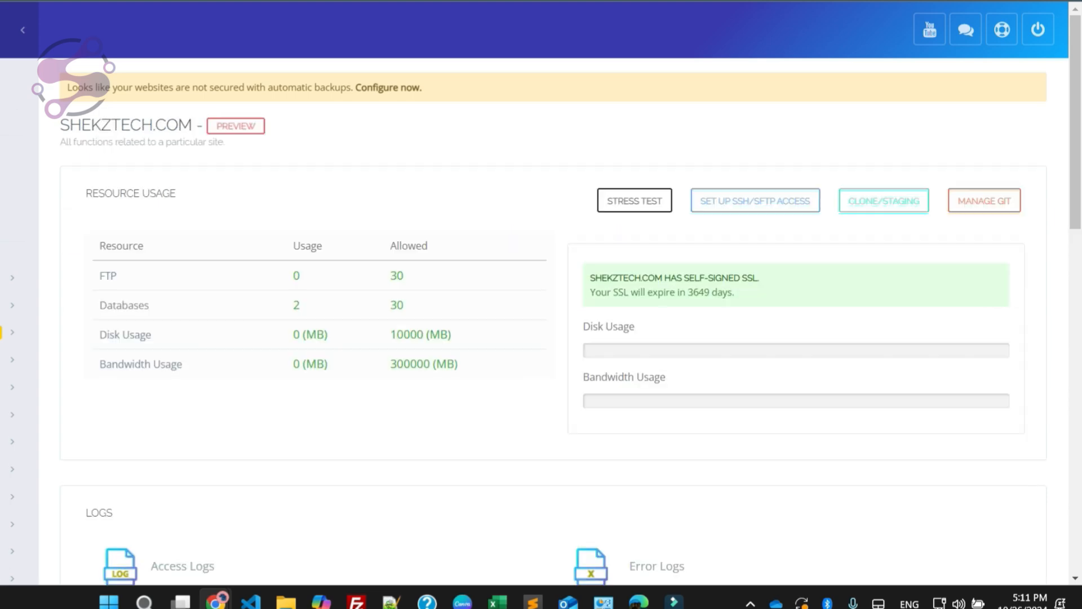
Step: Open the File Manager from the Files section of the shekztech.com management page
scroll(553, 305, down, 8)
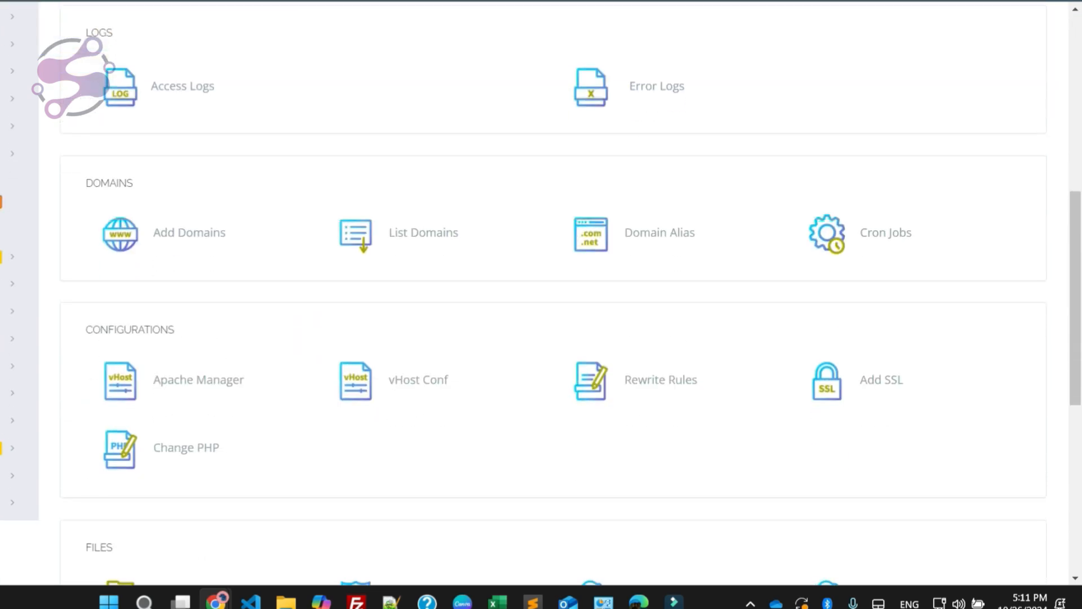
scroll(352, 281, down, 8)
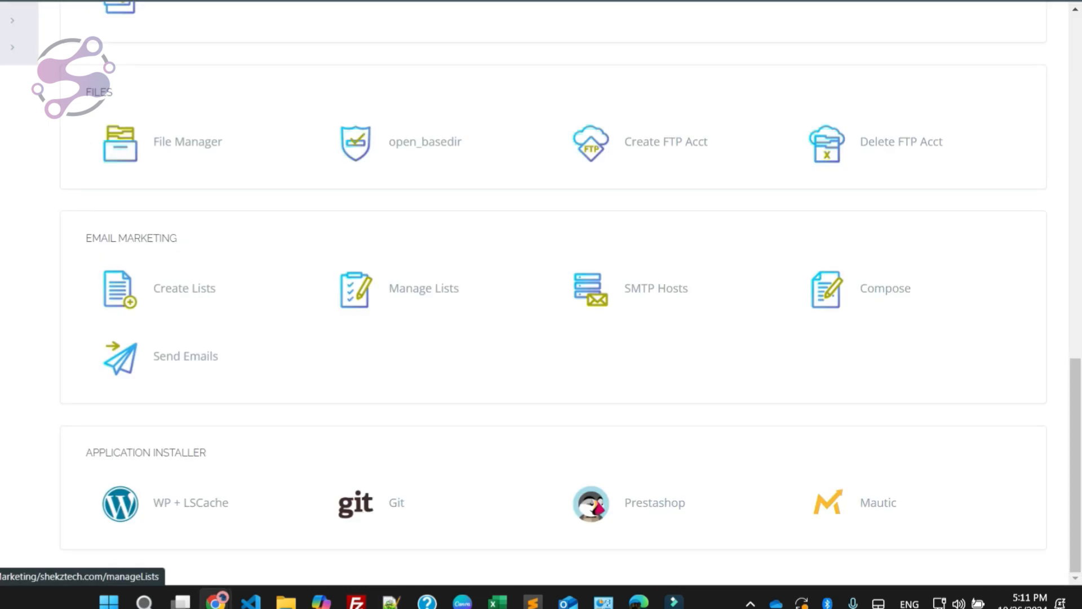
scroll(541, 293, up, 4)
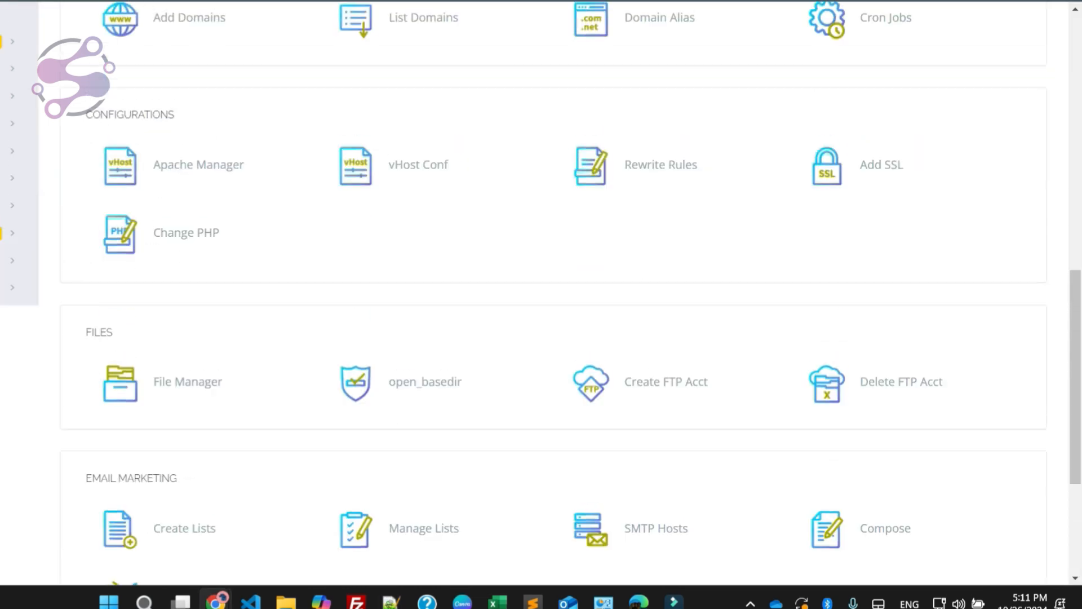
click(187, 381)
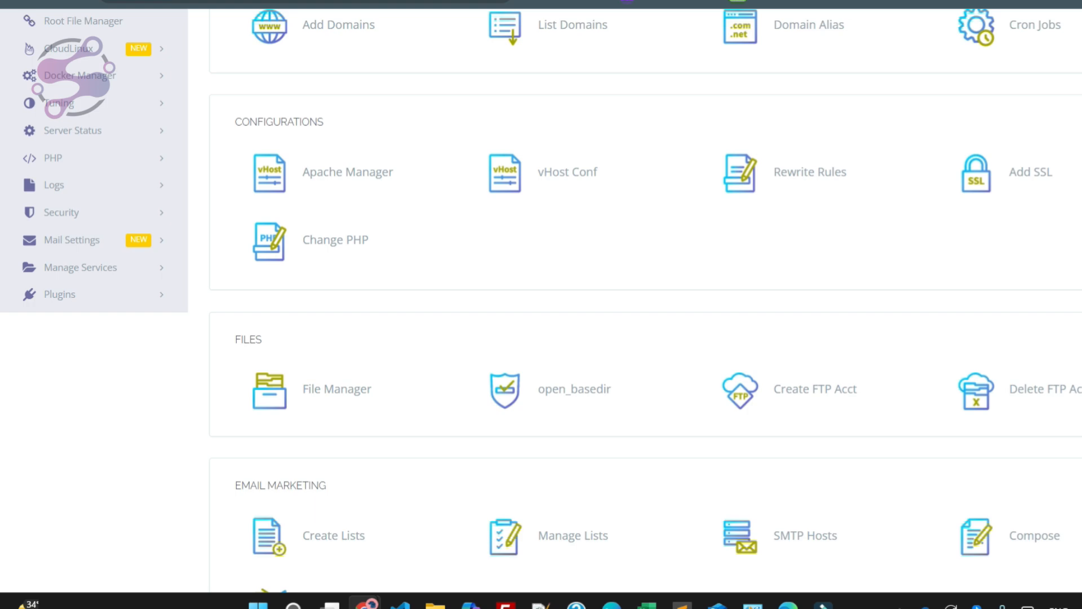
Step: Open the database list and display the databases of the domain shekztech.com
scroll(541, 294, up, 4)
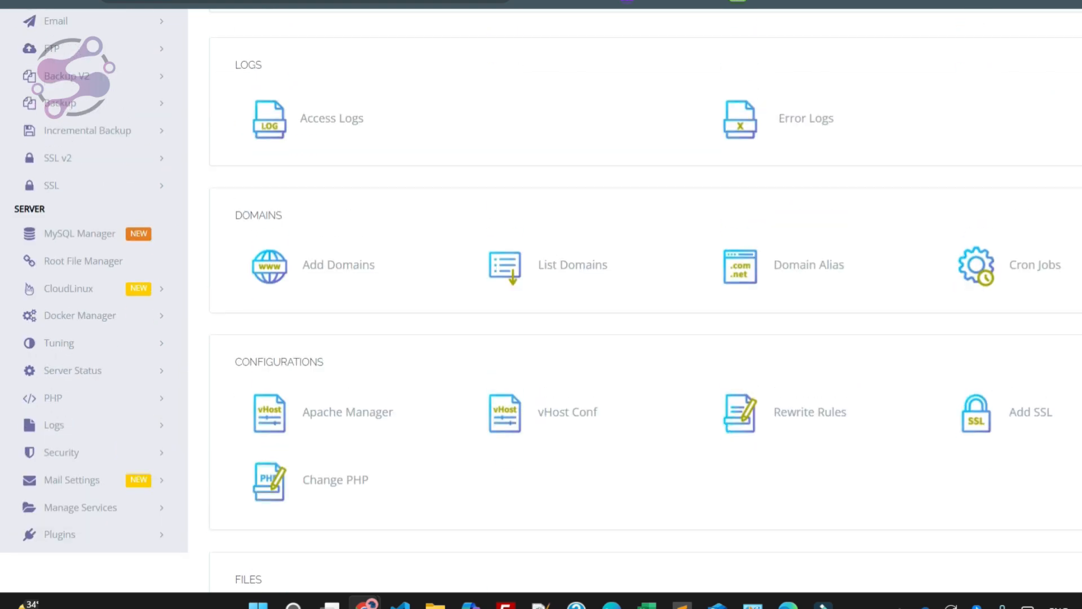
scroll(56, 158, up, 3)
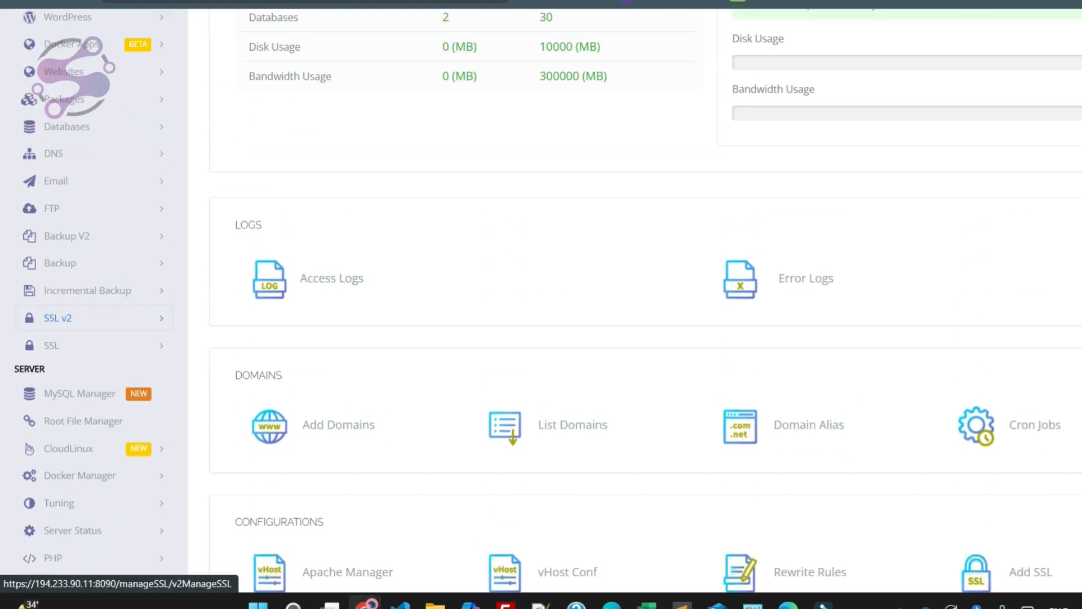
click(75, 129)
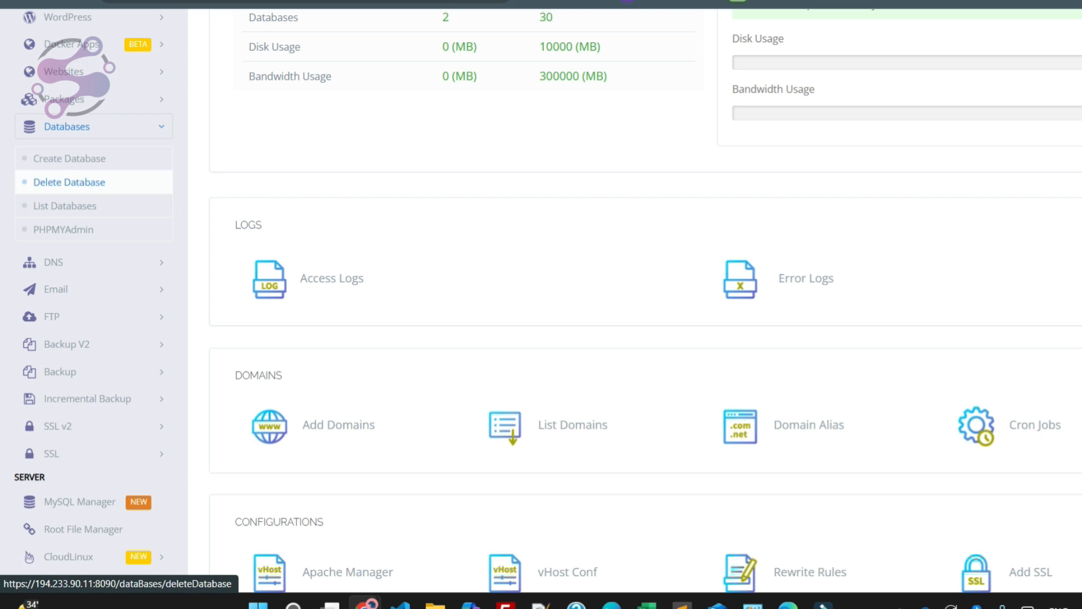
click(65, 206)
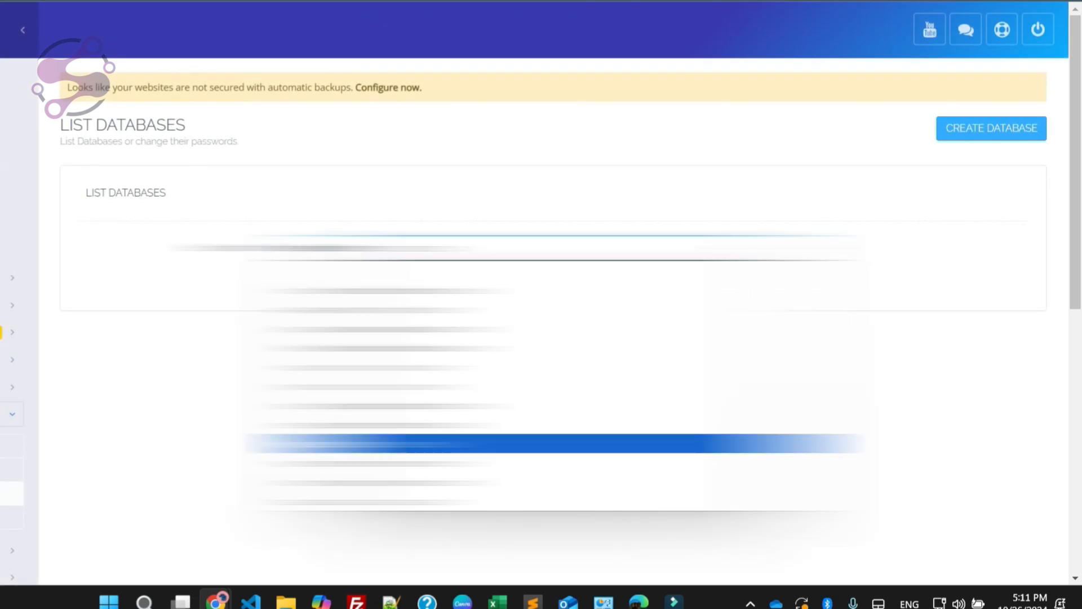
key(Return)
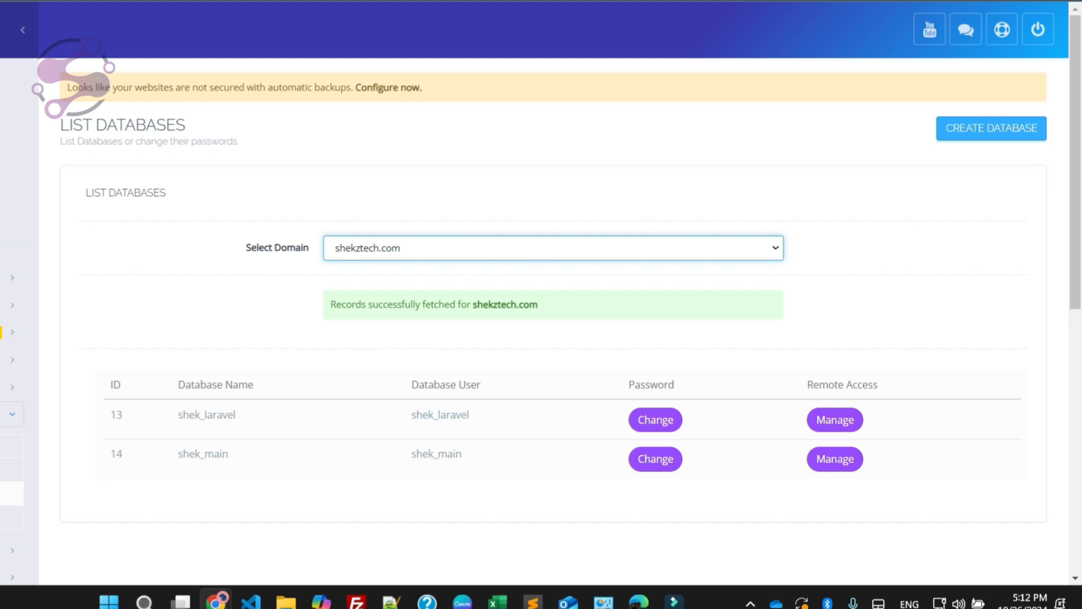
Step: Copy the database name shek_laravel from the list of databases
scroll(553, 304, down, 2)
double_click(220, 333)
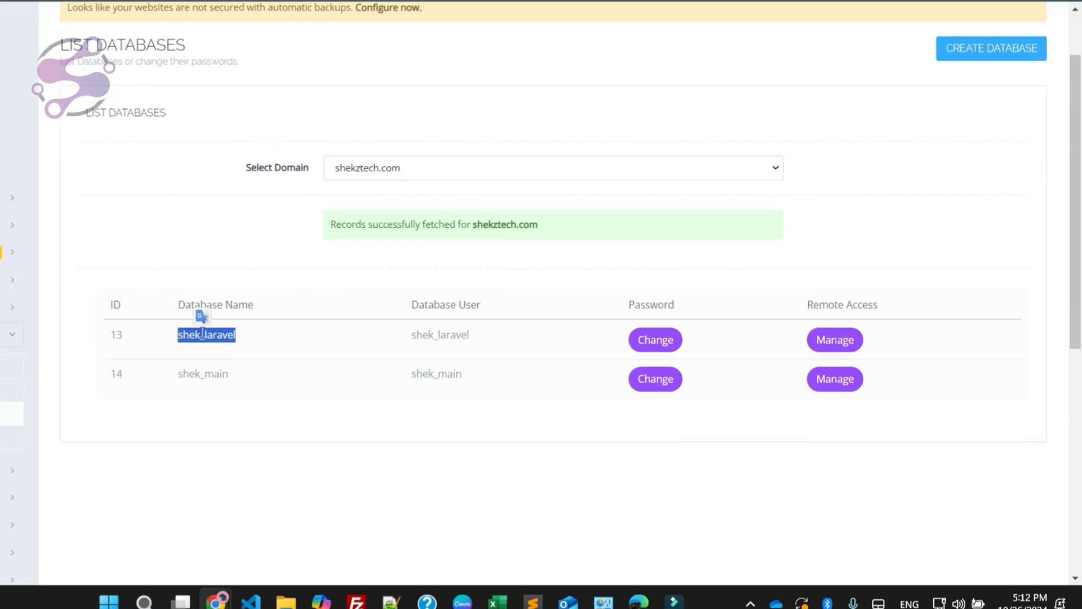
click(203, 332)
double_click(203, 333)
click(203, 334)
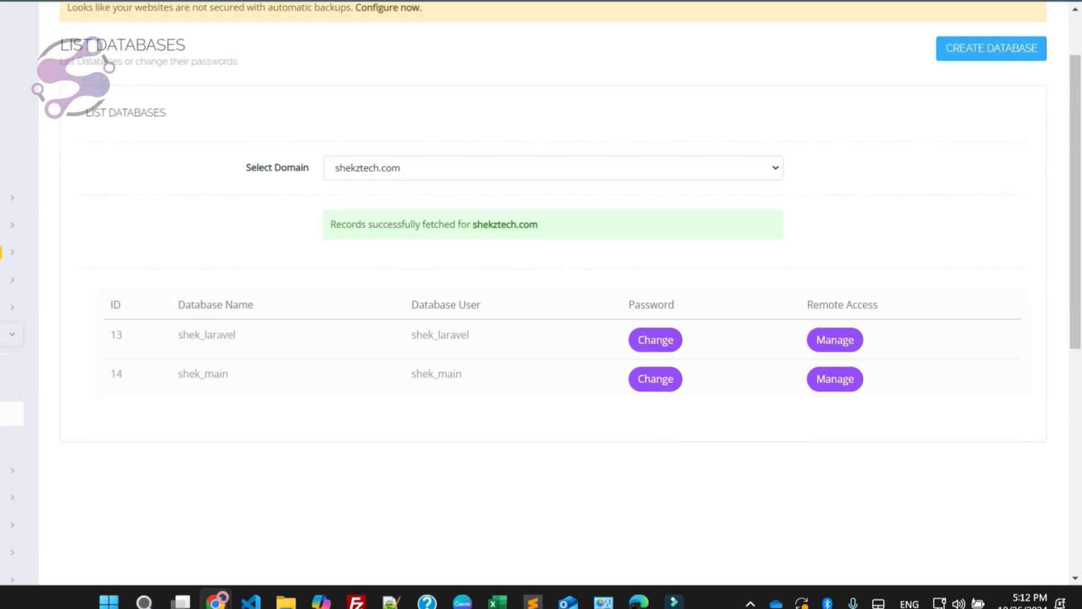
double_click(217, 341)
click(218, 341)
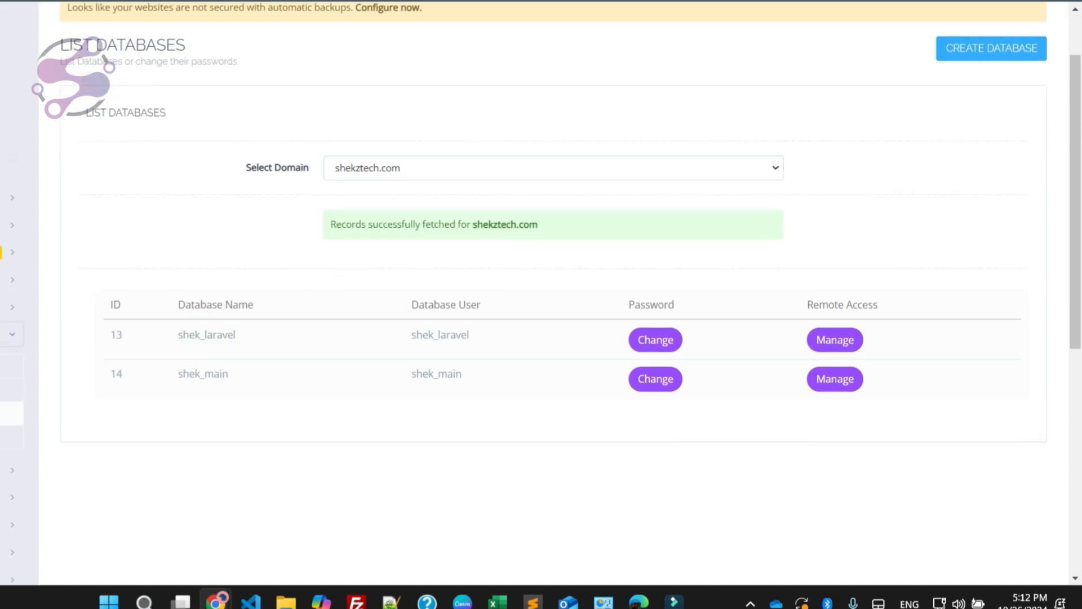
double_click(224, 339)
click(225, 338)
double_click(223, 337)
key(ctrl+c)
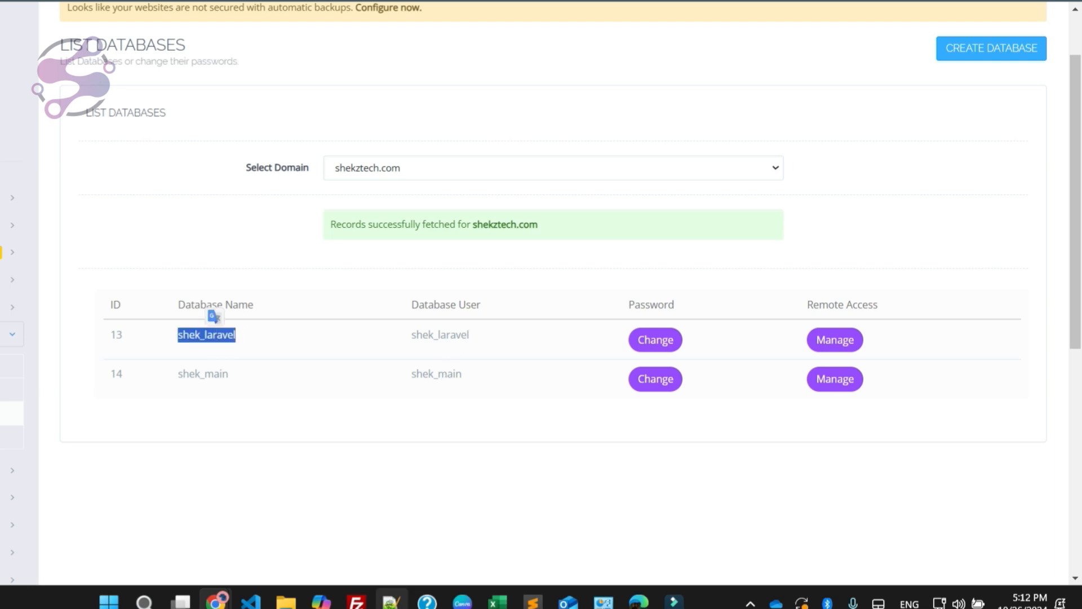
Step: Paste shek_laravel as both the database name and the username in the Notepad++ notes
click(390, 601)
click(95, 162)
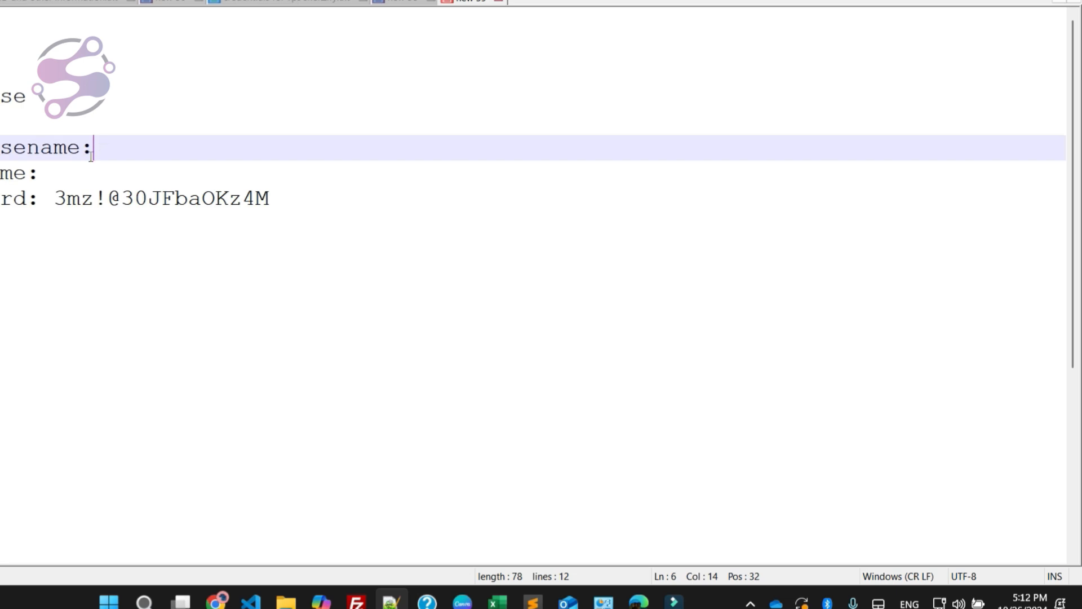
key(ctrl+v)
key(Down)
key(ctrl+v)
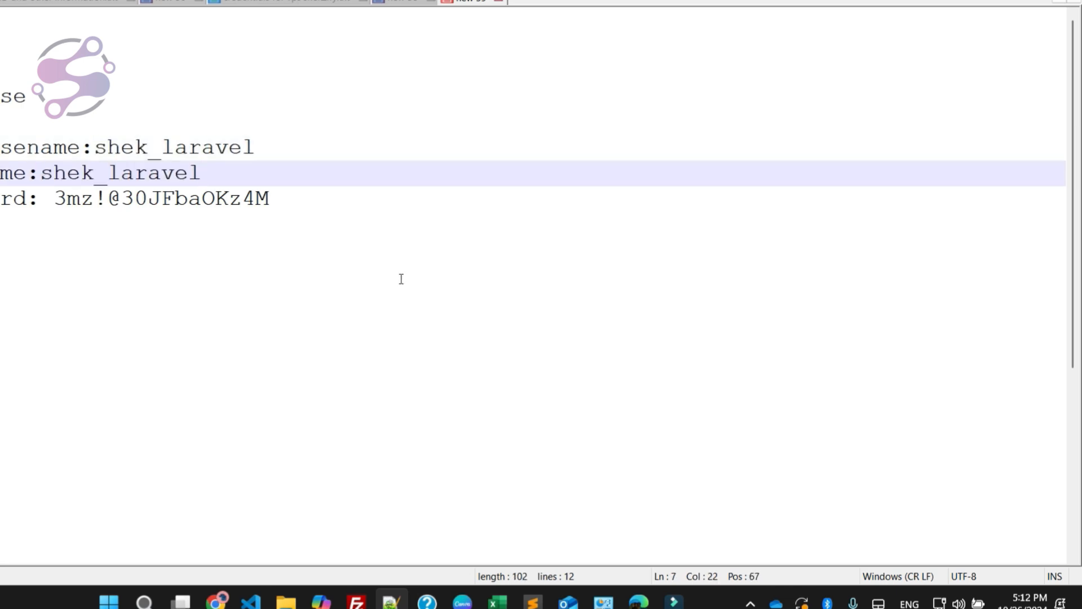
Step: Return to the shekztech.com management page in the browser and open the site's File Manager
key(alt+Tab)
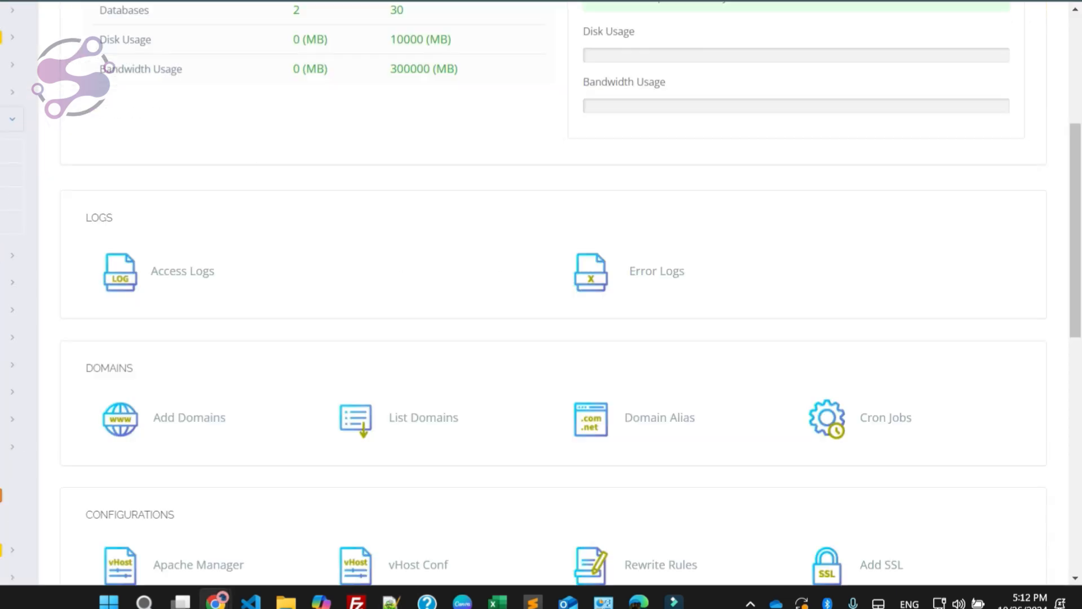
scroll(197, 222, down, 10)
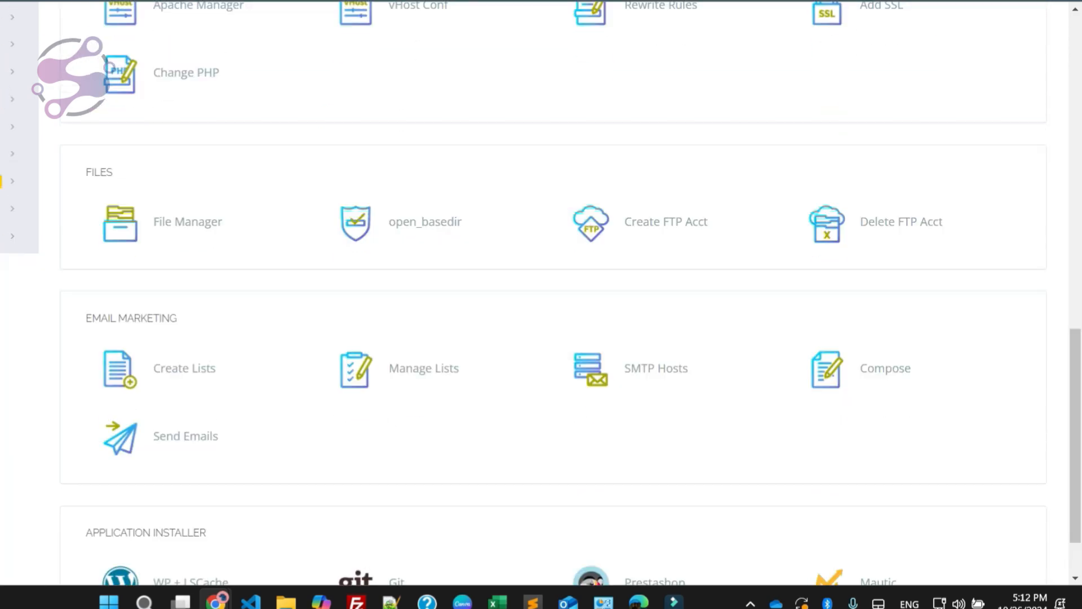
click(188, 221)
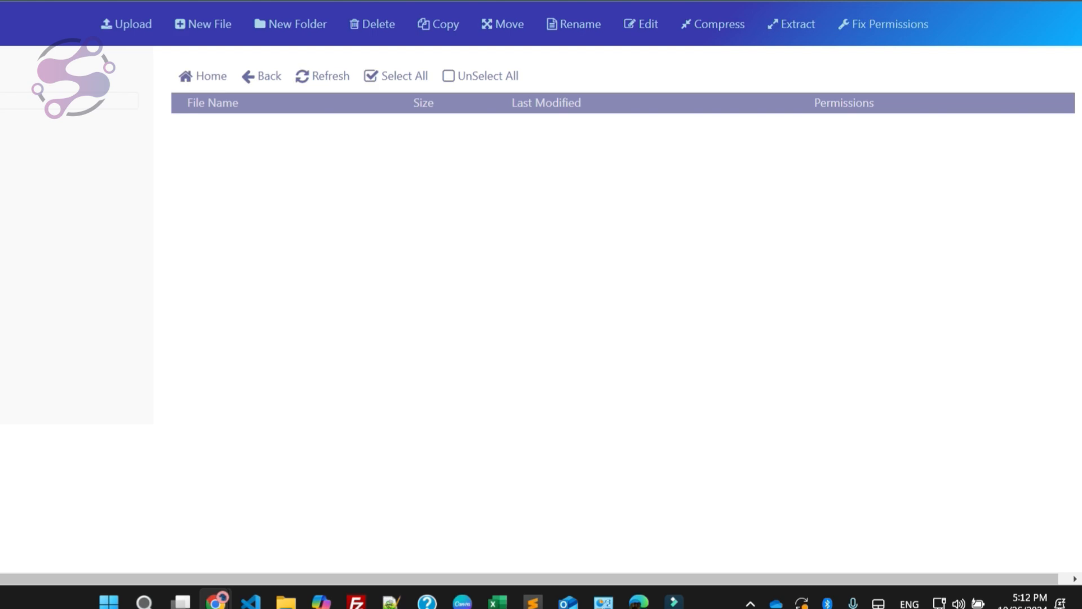
Step: Open the .env file in the site's public_html folder for editing and go to its database settings
double_click(251, 142)
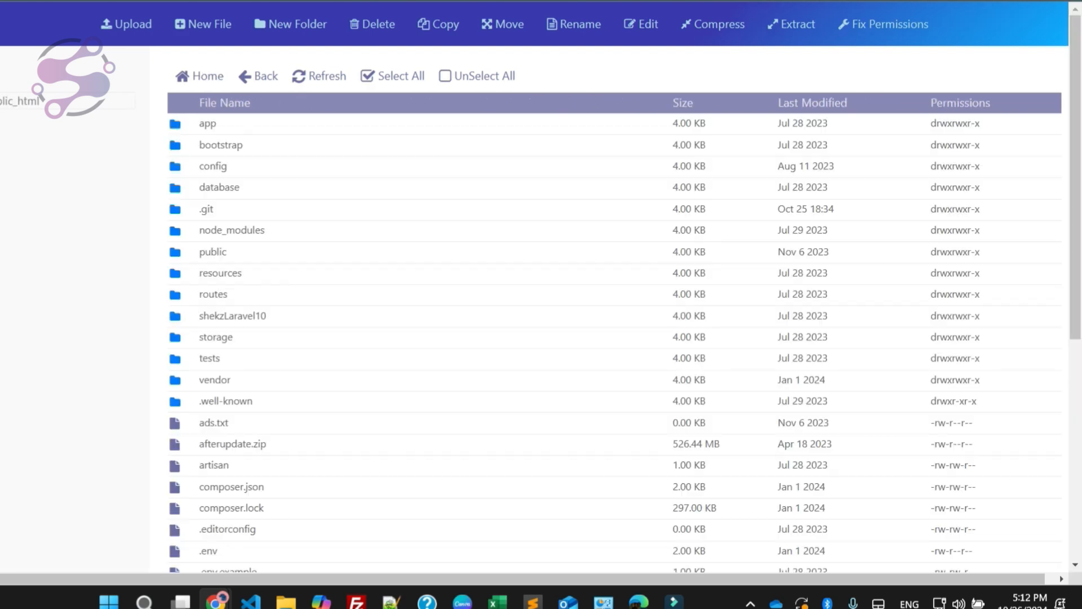
scroll(614, 316, down, 1)
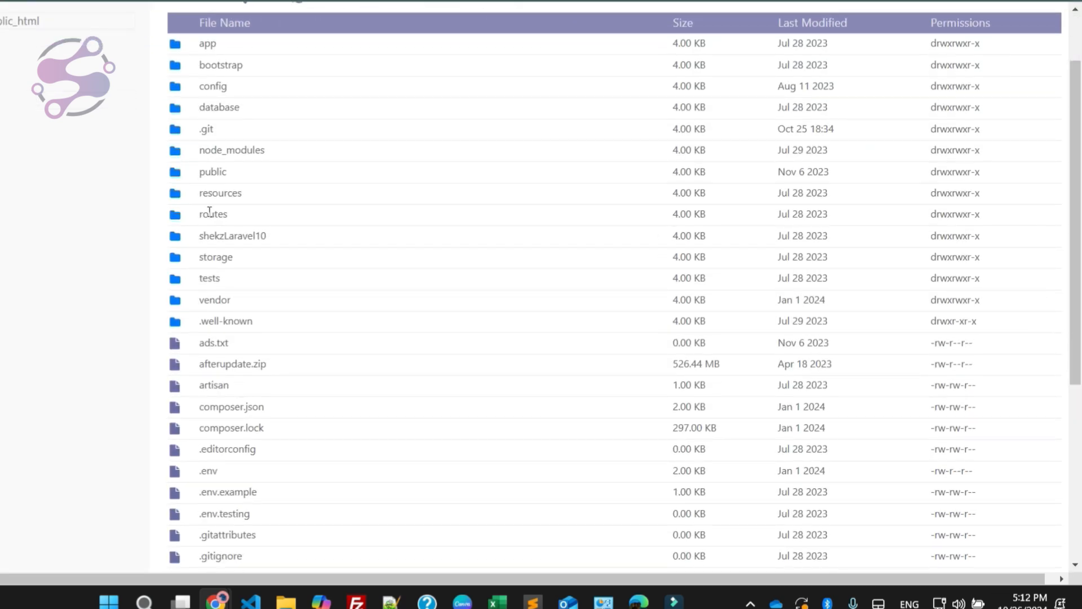
scroll(209, 212, down, 1)
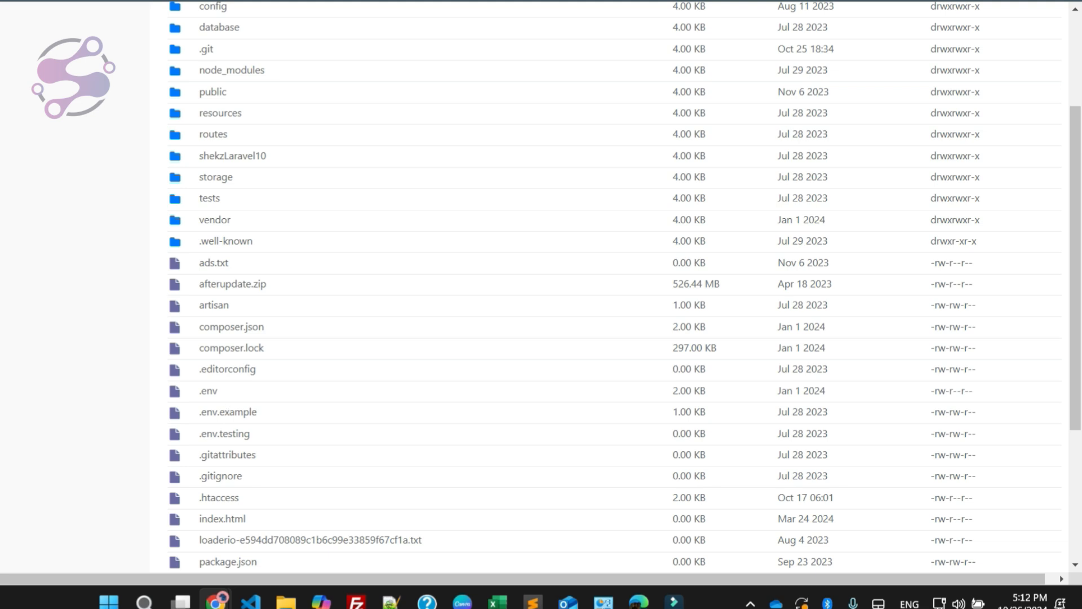
scroll(210, 294, down, 1)
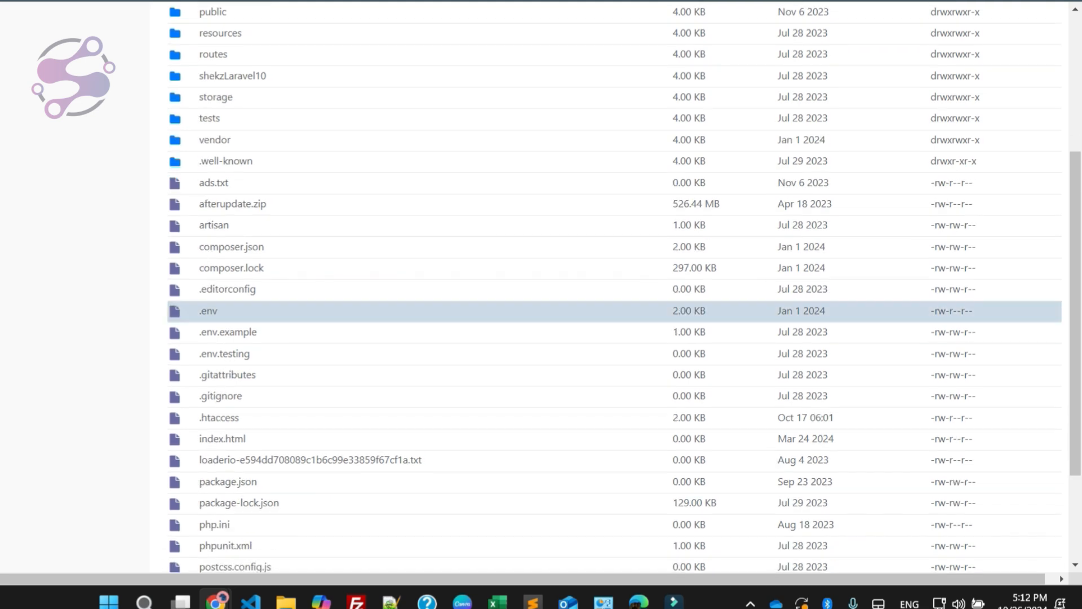
click(208, 311)
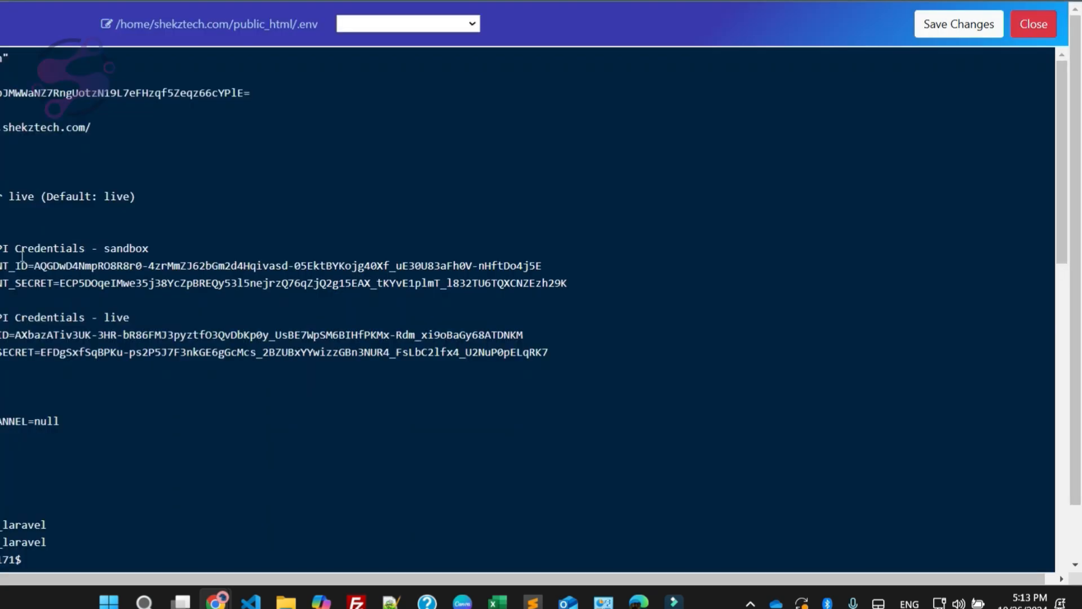
scroll(23, 255, down, 5)
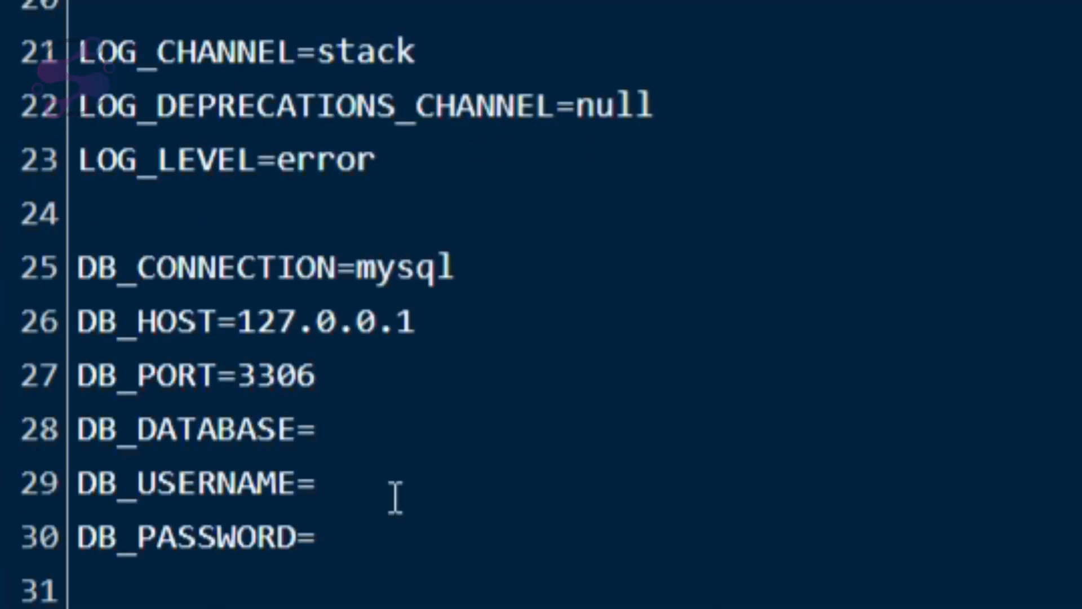
Step: Paste the database password as DB_PASSWORD in the .env file, and copy the username shek_laravel from the notes
click(387, 534)
key(ctrl+v)
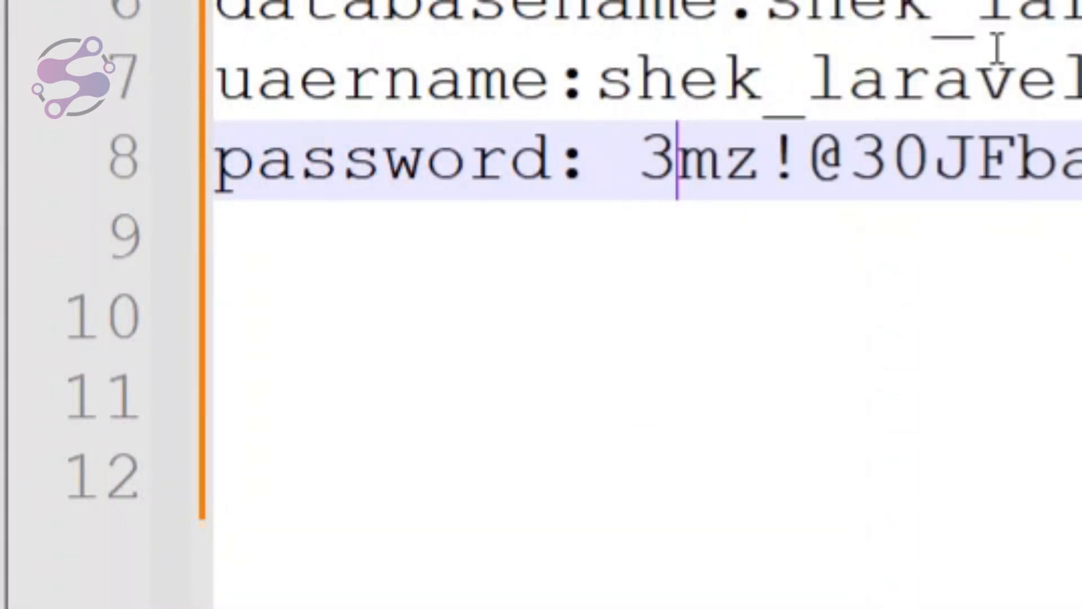
click(973, 77)
double_click(981, 79)
key(ctrl+c)
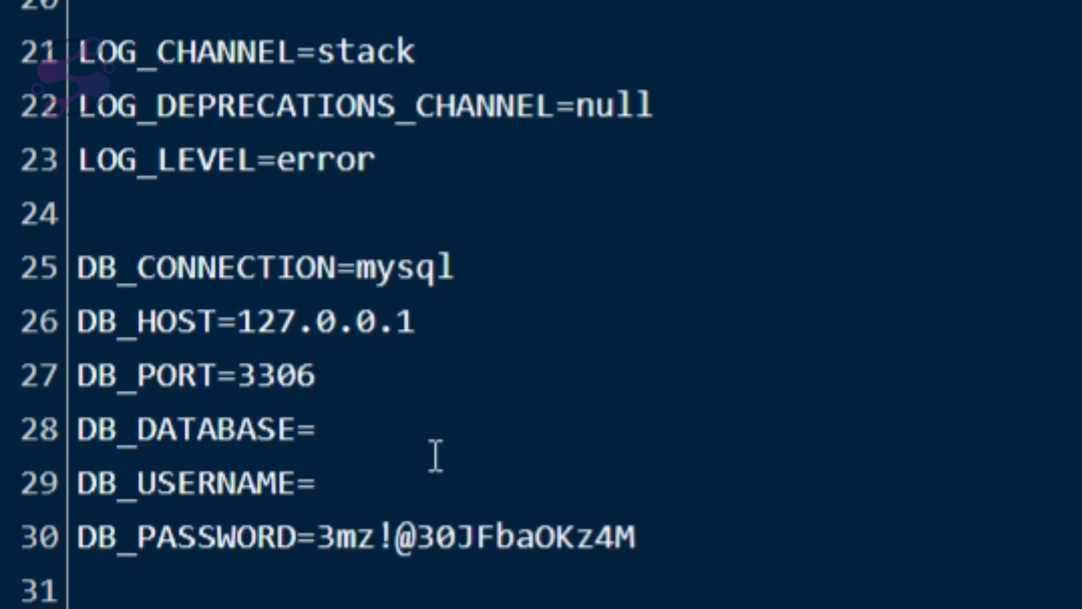
Step: Set both DB_DATABASE and DB_USERNAME to shek_laravel, then save and close the .env file
click(436, 453)
key(ctrl+v)
click(402, 485)
key(ctrl+v)
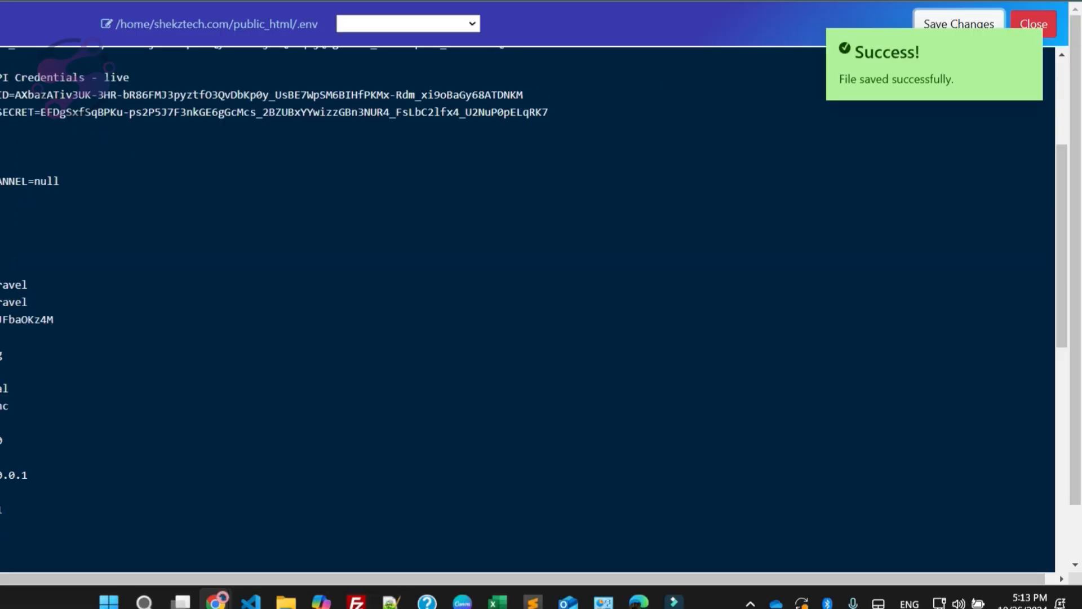
key(Escape)
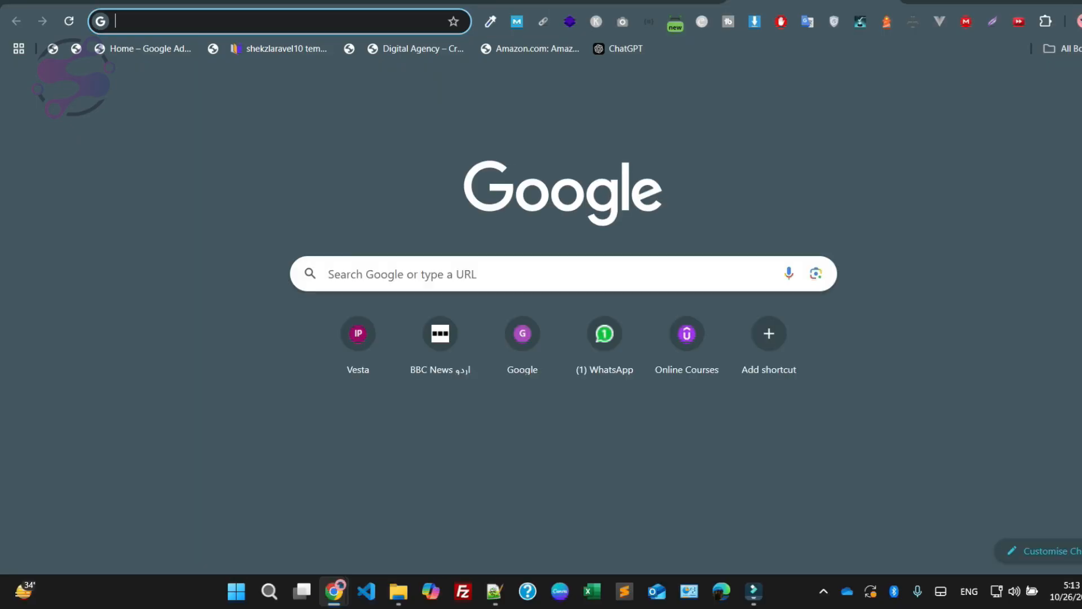
text(d)
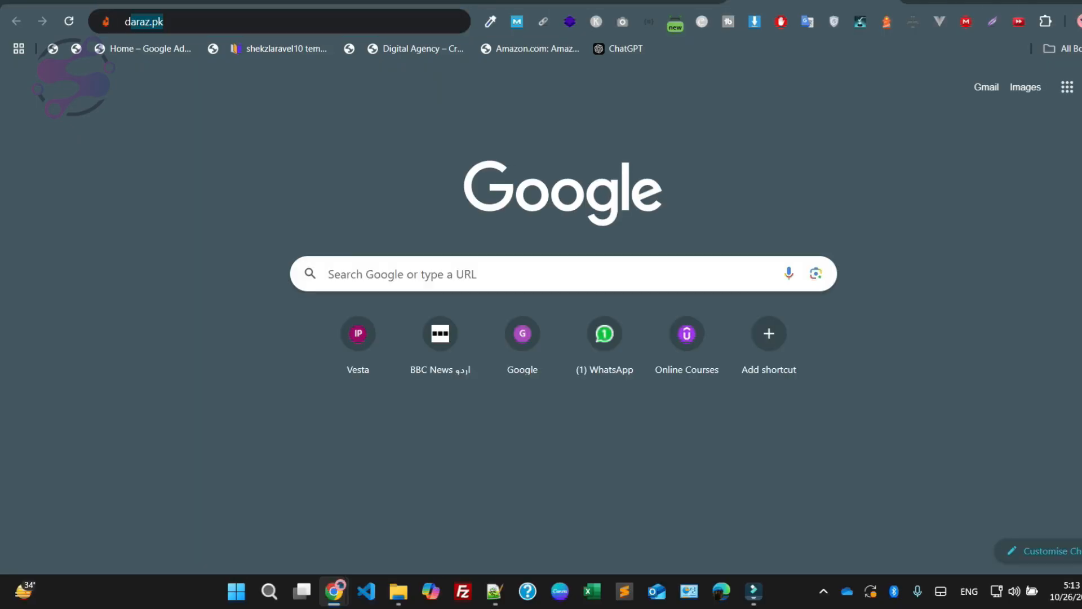
text(ns checker)
key(Return)
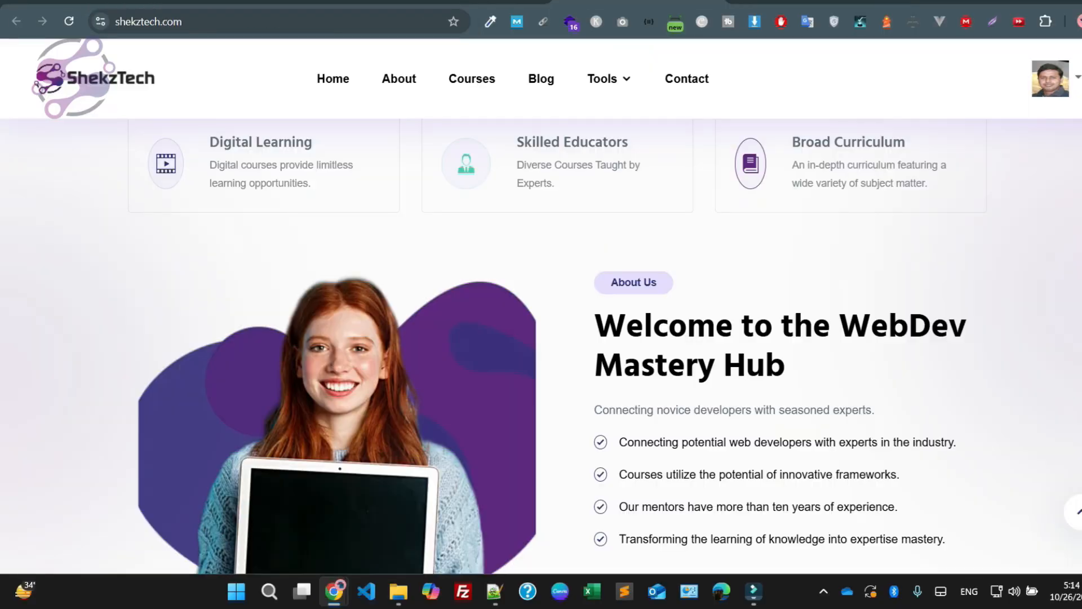
key(ctrl+l)
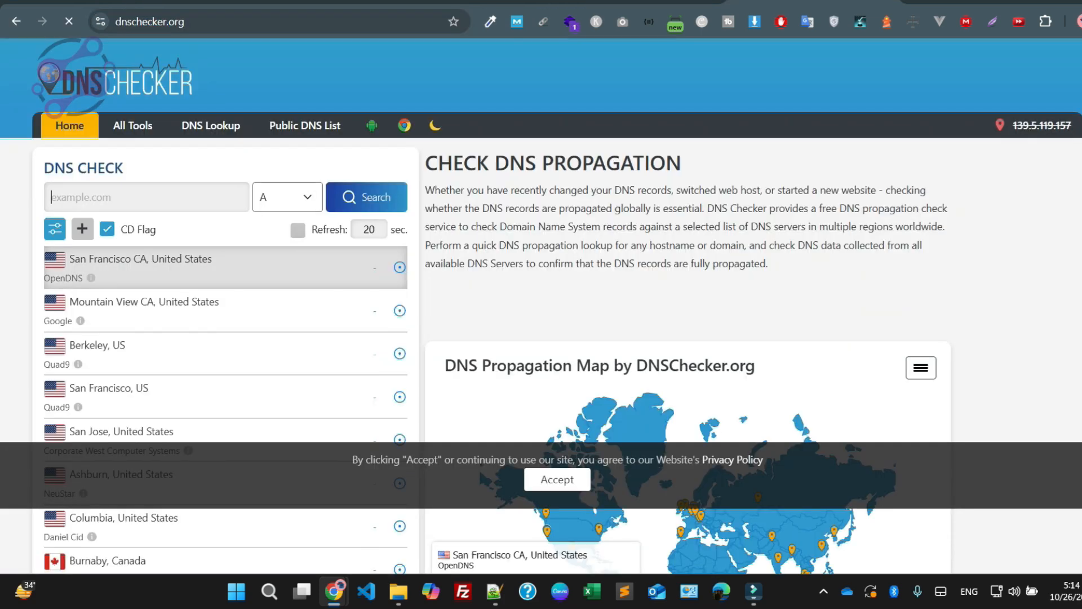
click(150, 197)
key(Return)
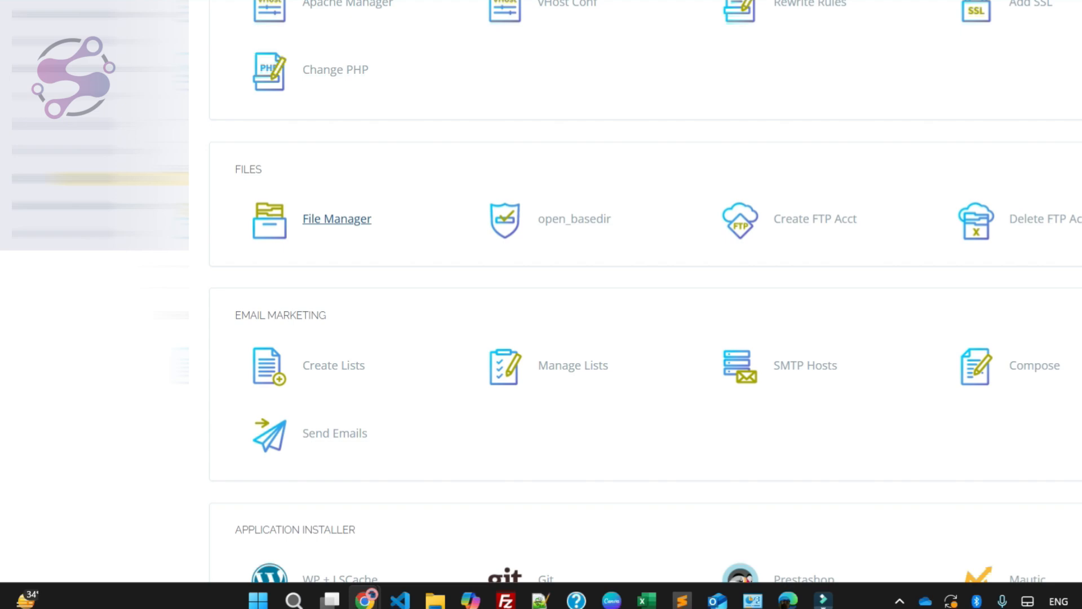
scroll(636, 316, up, 15)
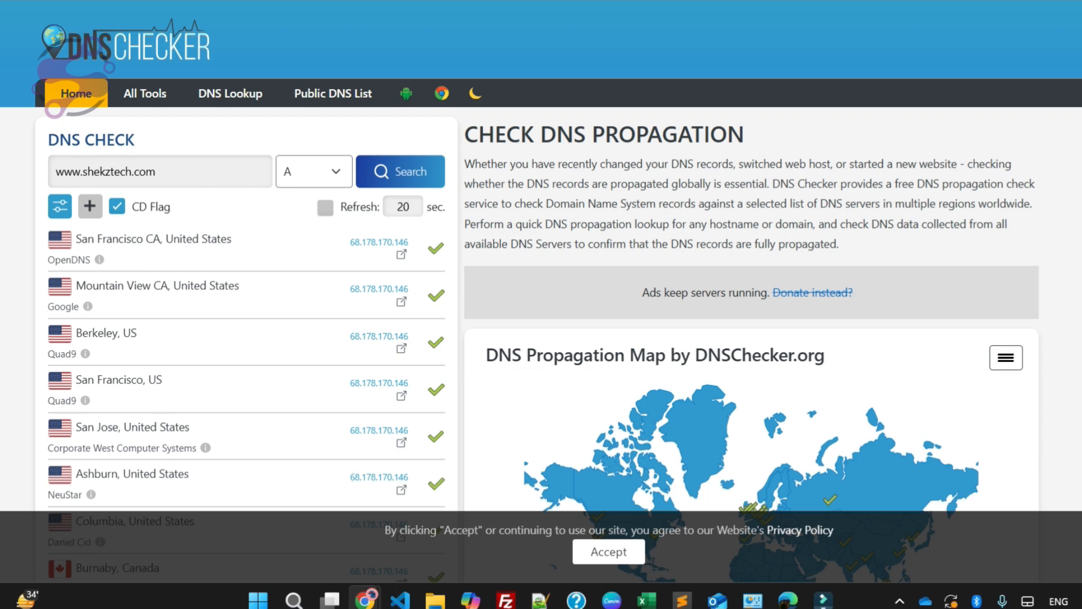
Step: Switch to the Namecheap dashboard and open the management page of the domain shekztech.com
mouse_move(1028, 1)
mouse_down()
mouse_move(1029, 13)
mouse_move(1029, 1)
mouse_up()
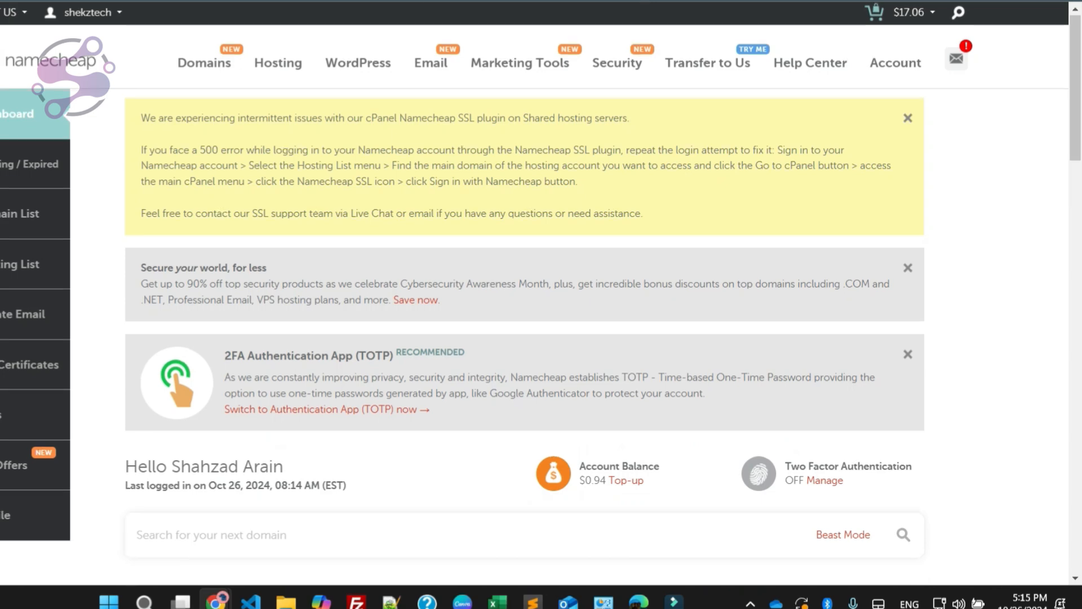
scroll(524, 304, down, 4)
scroll(524, 304, down, 3)
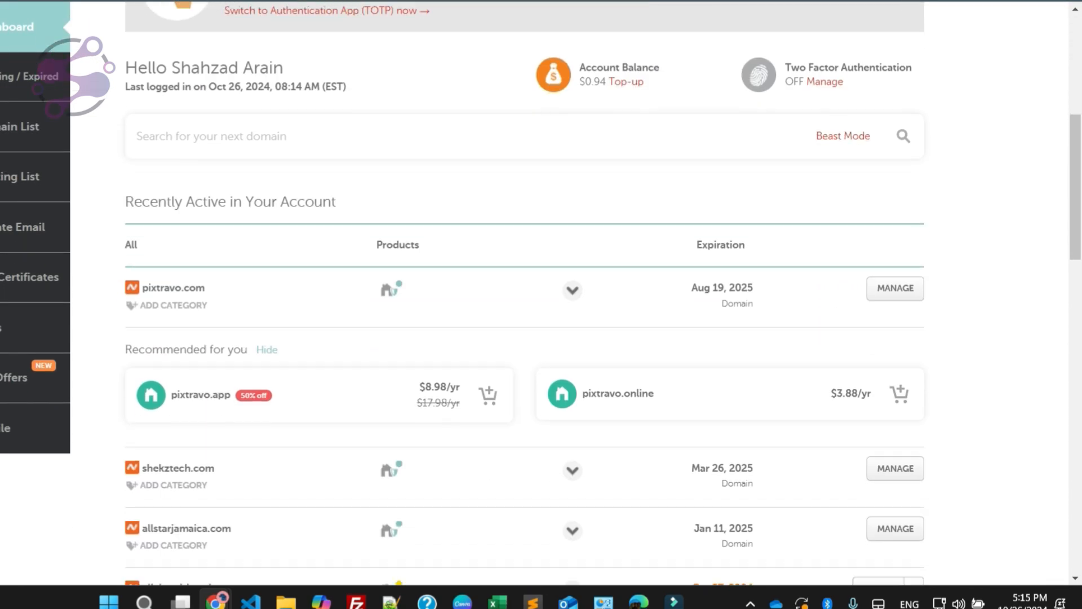
scroll(524, 304, up, 6)
scroll(524, 305, down, 13)
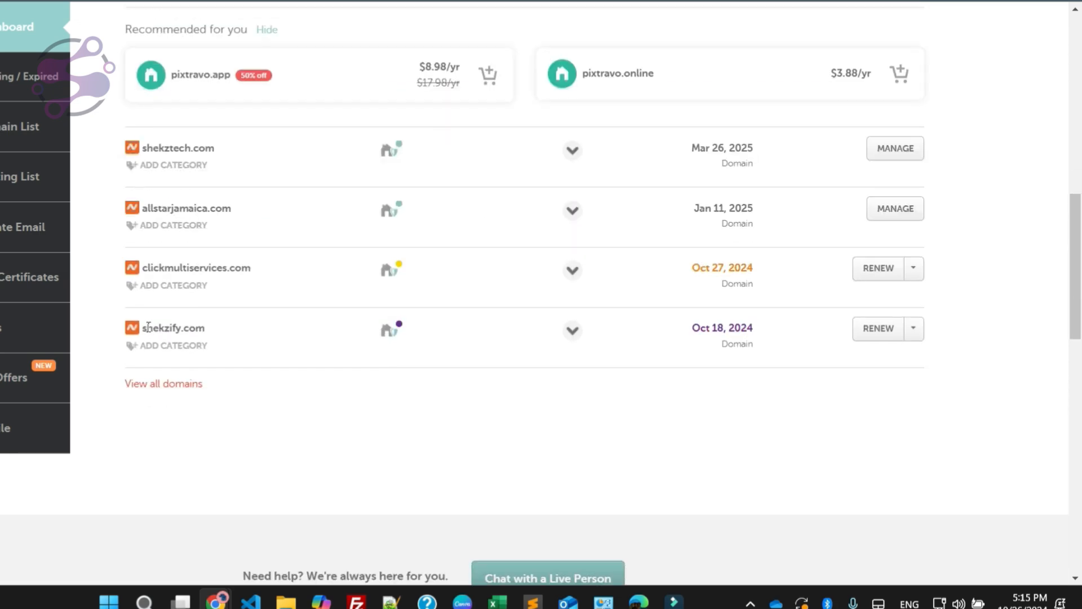
drag(147, 328, 196, 322)
double_click(166, 148)
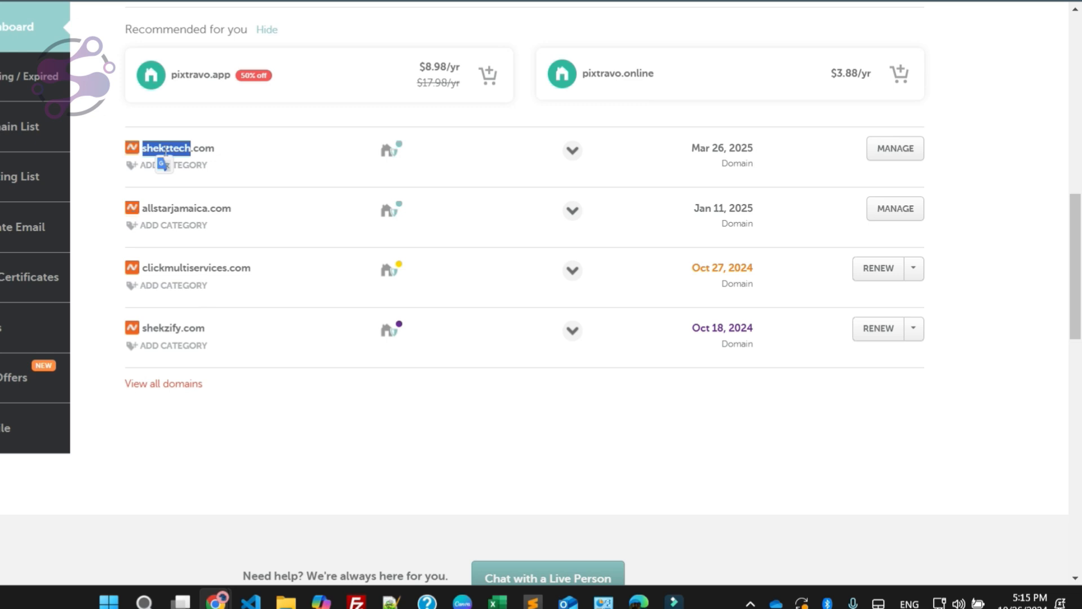
click(895, 148)
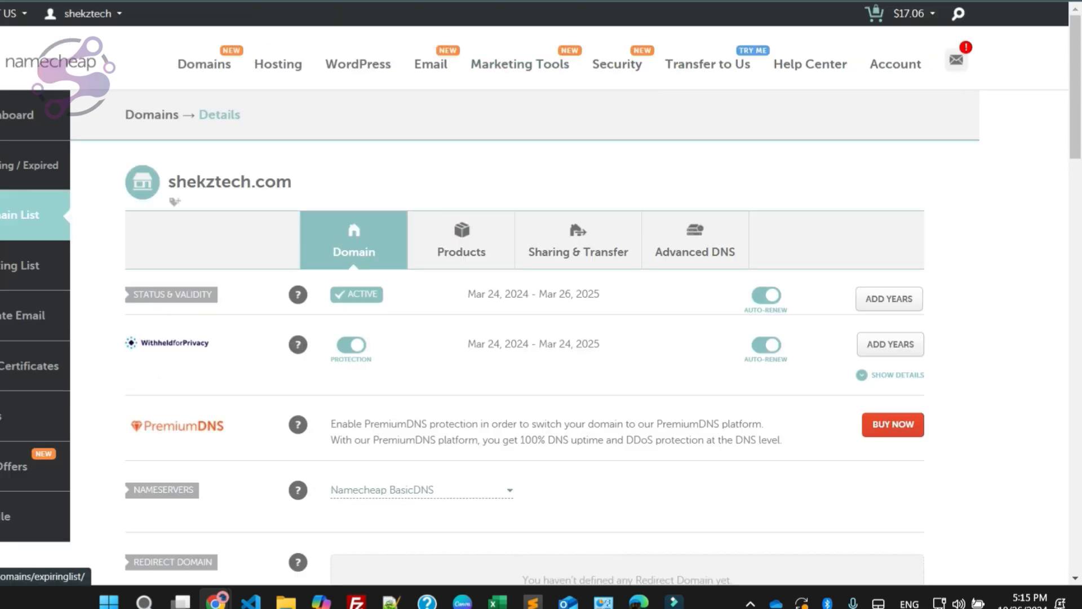
Step: Open shekztech.com's management page from the Domain List and display its host records under Advanced DNS
click(17, 115)
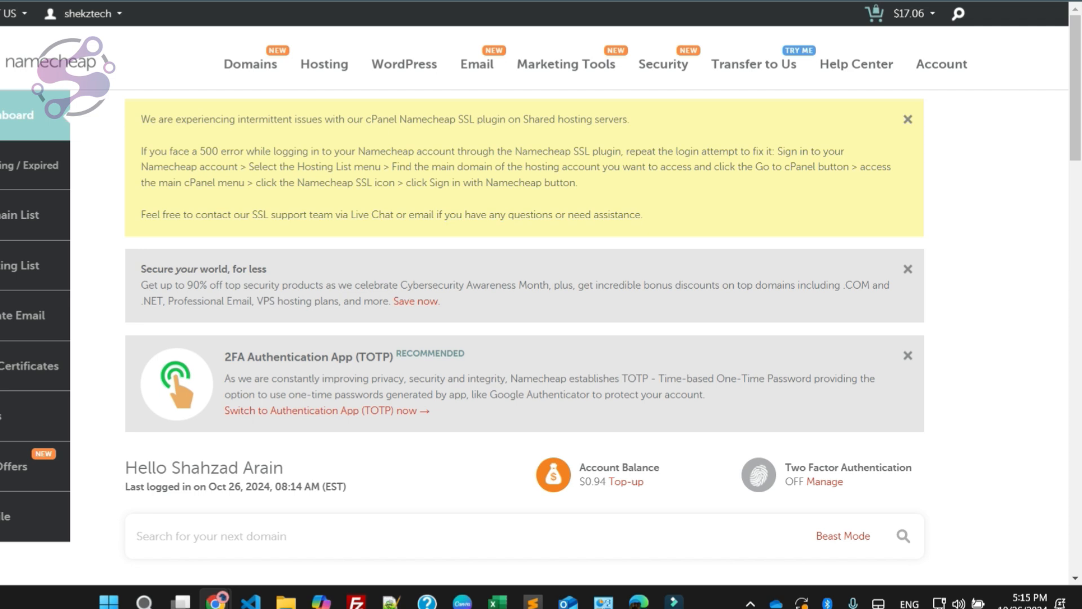
click(20, 214)
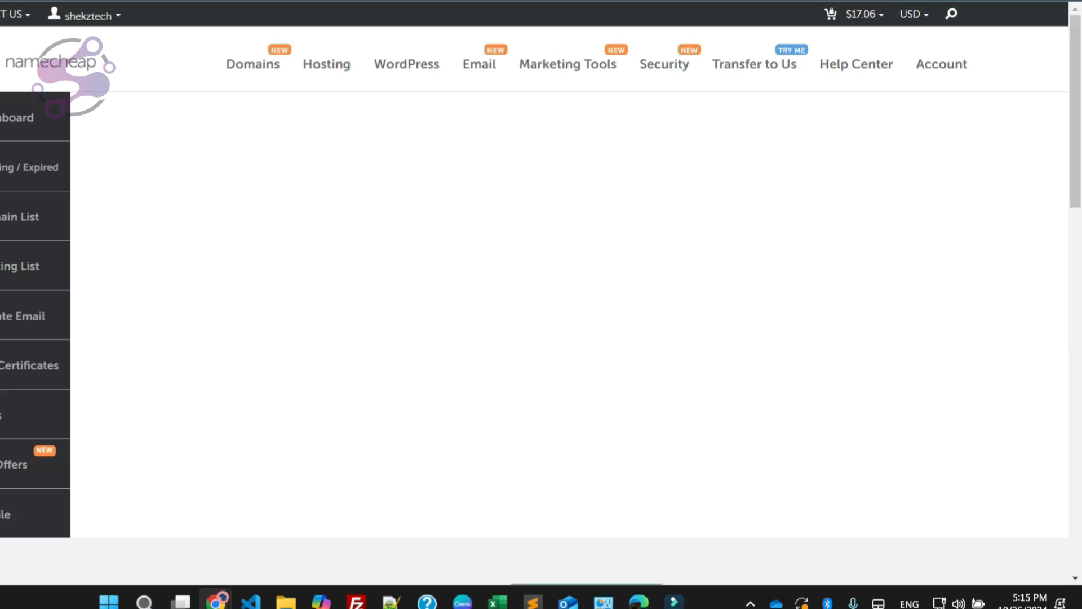
scroll(541, 304, down, 1)
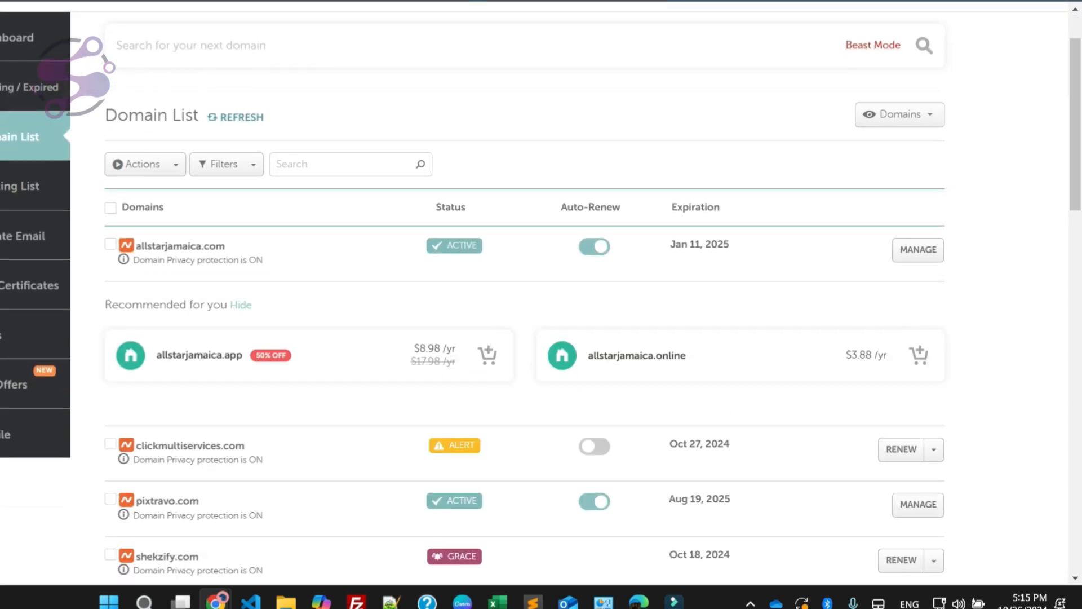
scroll(541, 305, down, 2)
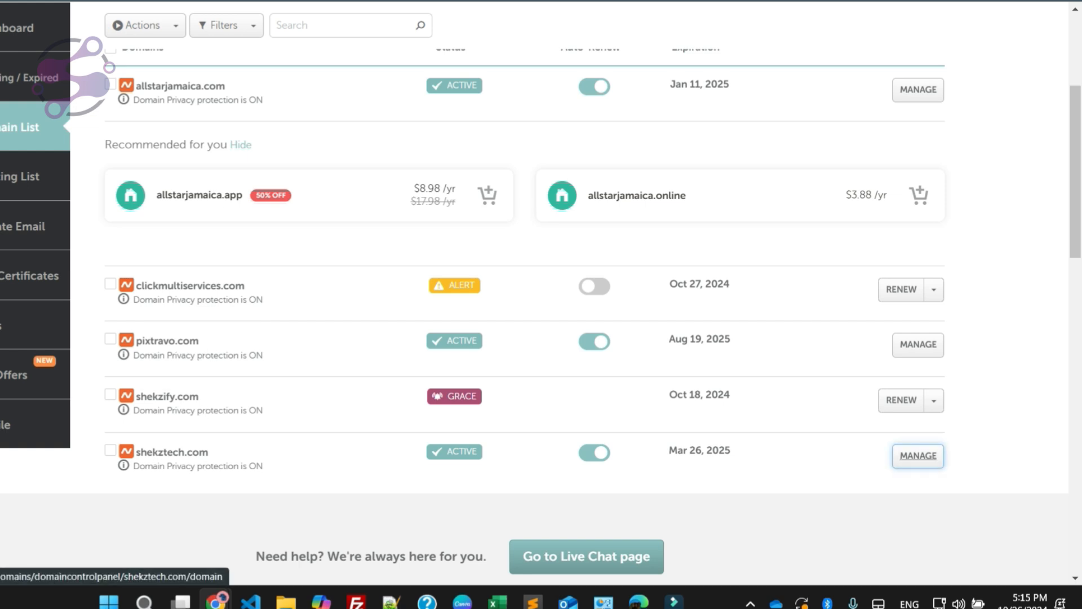
click(918, 455)
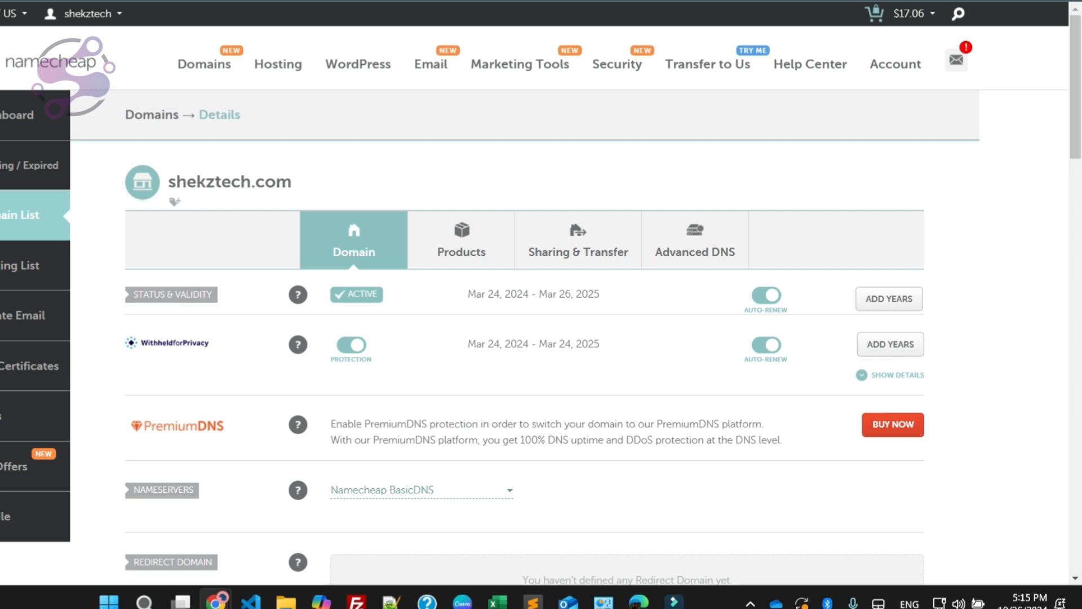
scroll(695, 169, down, 1)
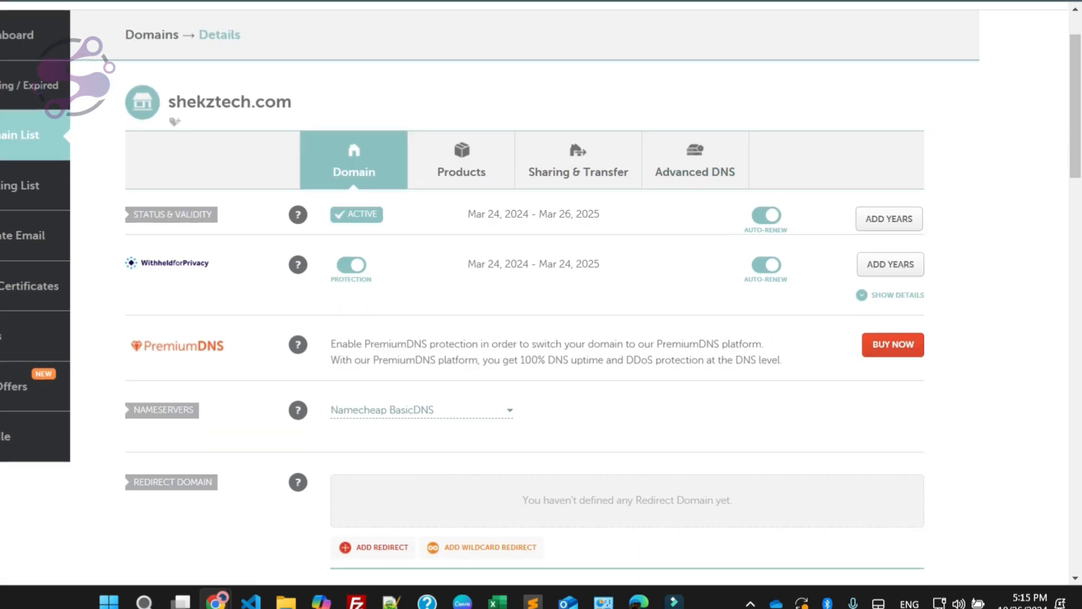
click(695, 164)
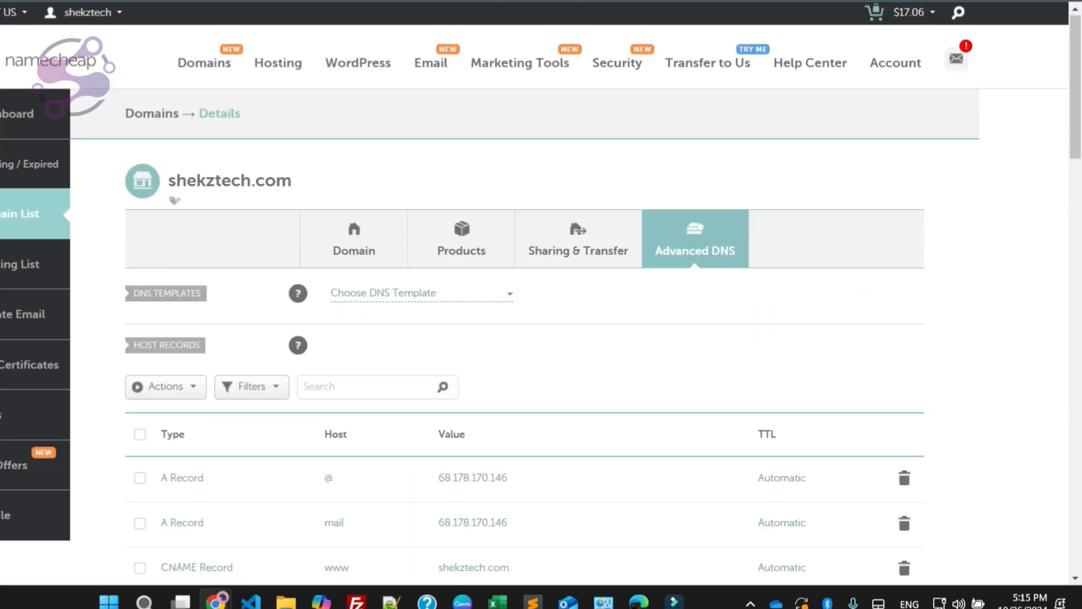
scroll(541, 294, down, 3)
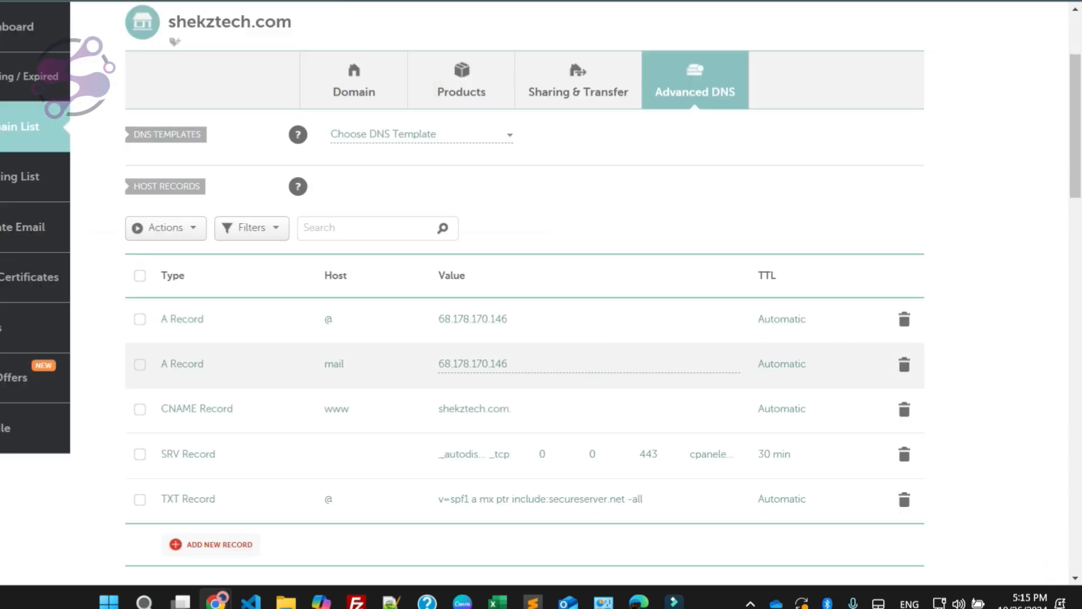
Step: Set the value of the A record with host @ to 194.233.90.11
click(473, 319)
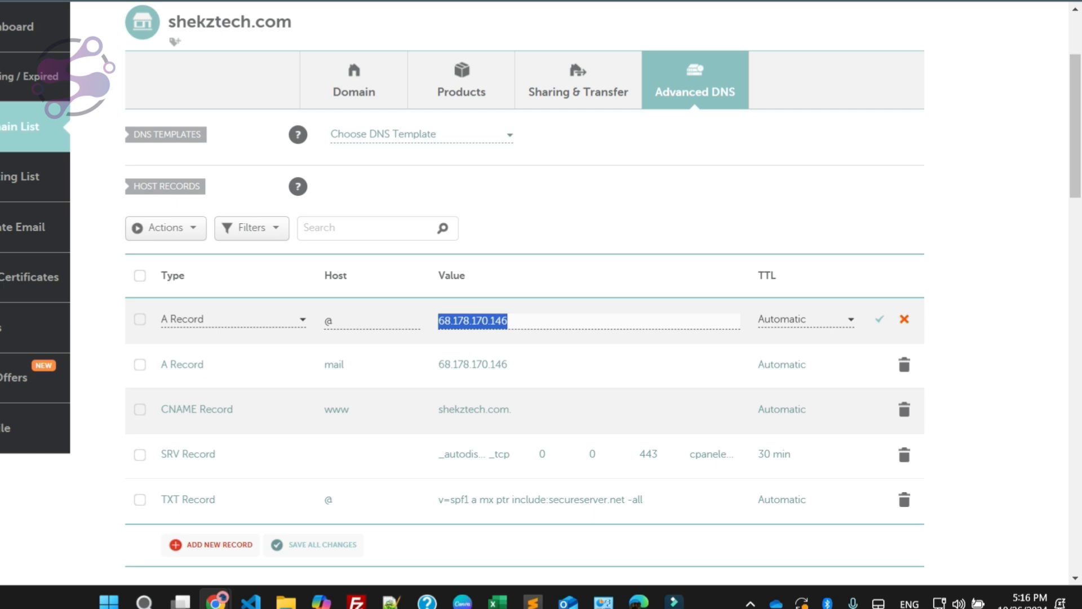
key(BackSpace)
text(19)
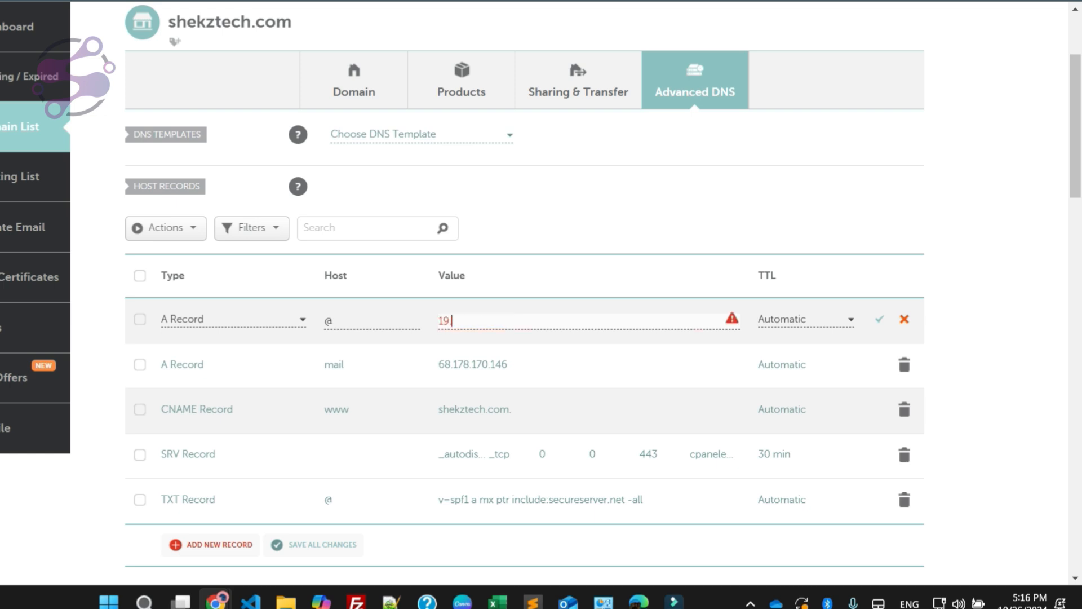
text(.12.1625)
key(ctrl+a)
text(194.233.90.11)
key(Tab)
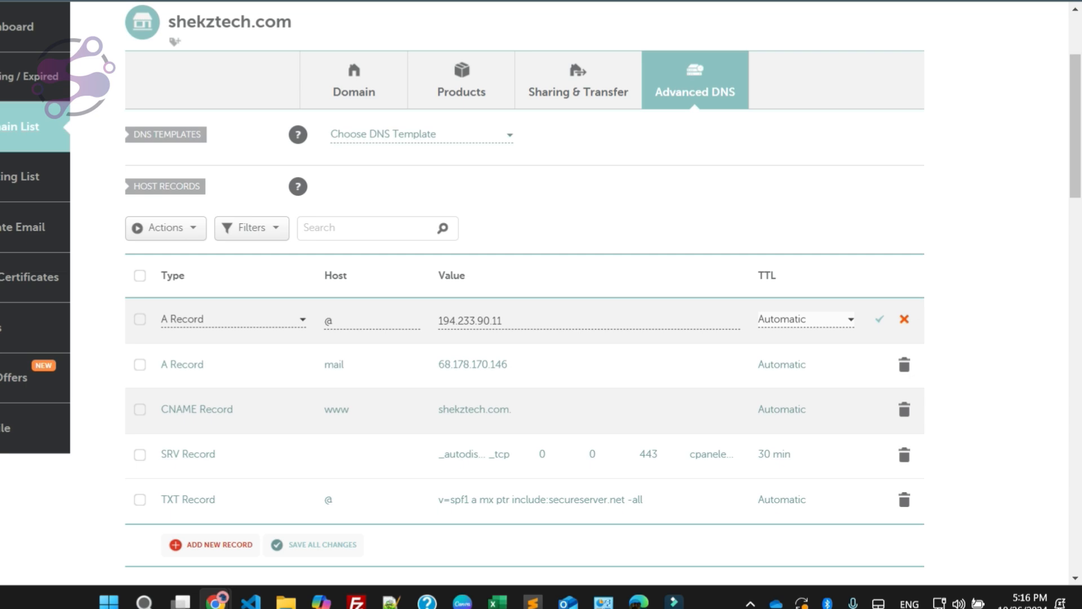
Step: Set the value of the A record with host mail to 194.233.90.11
click(474, 364)
key(ctrl+a)
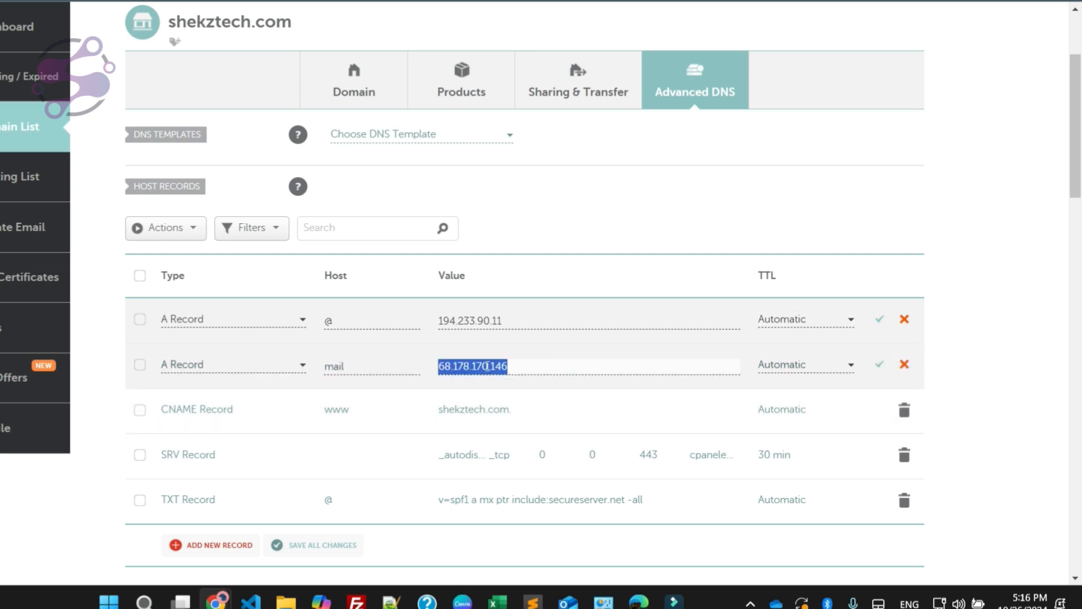
text(194.233.90.11)
key(Return)
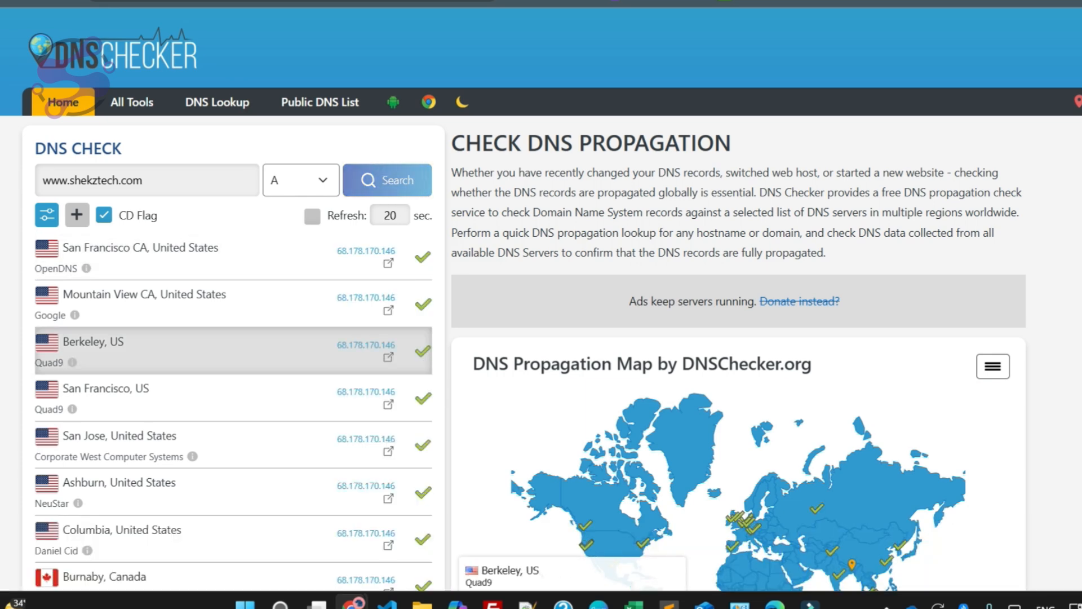
Step: Switch to the DNS Checker results and search the page for the IP address 194.233.90.11
scroll(407, 56, down, 3)
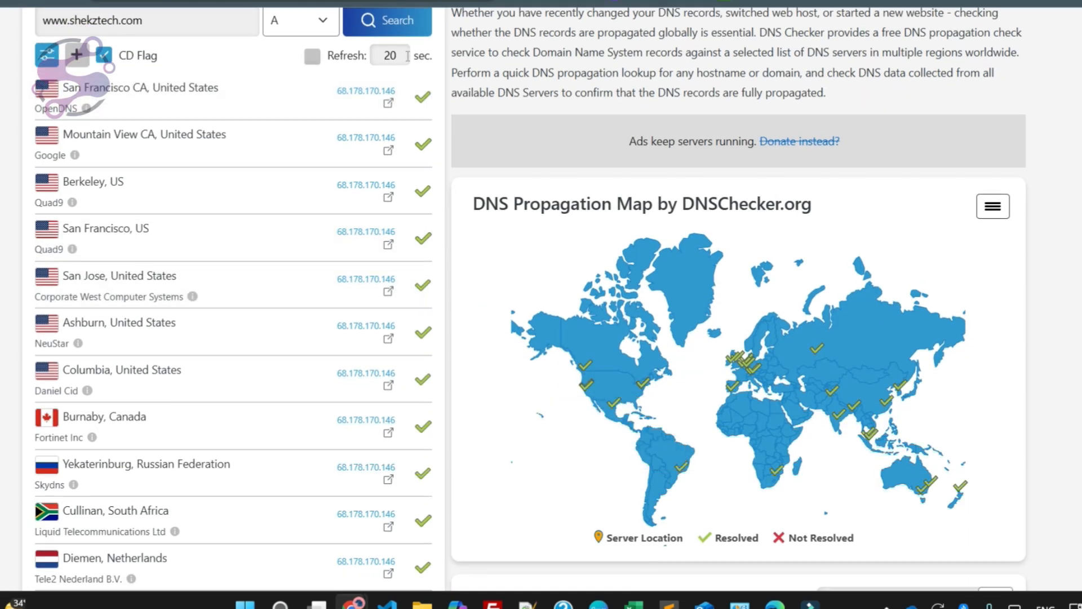
scroll(368, 146, down, 3)
key(ctrl+f)
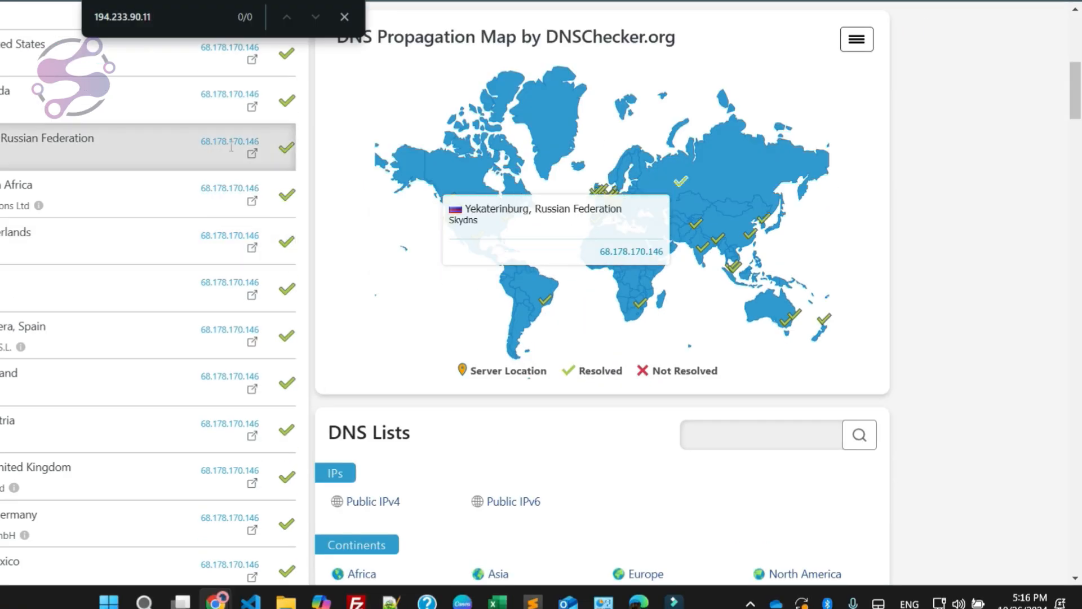
scroll(231, 148, up, 5)
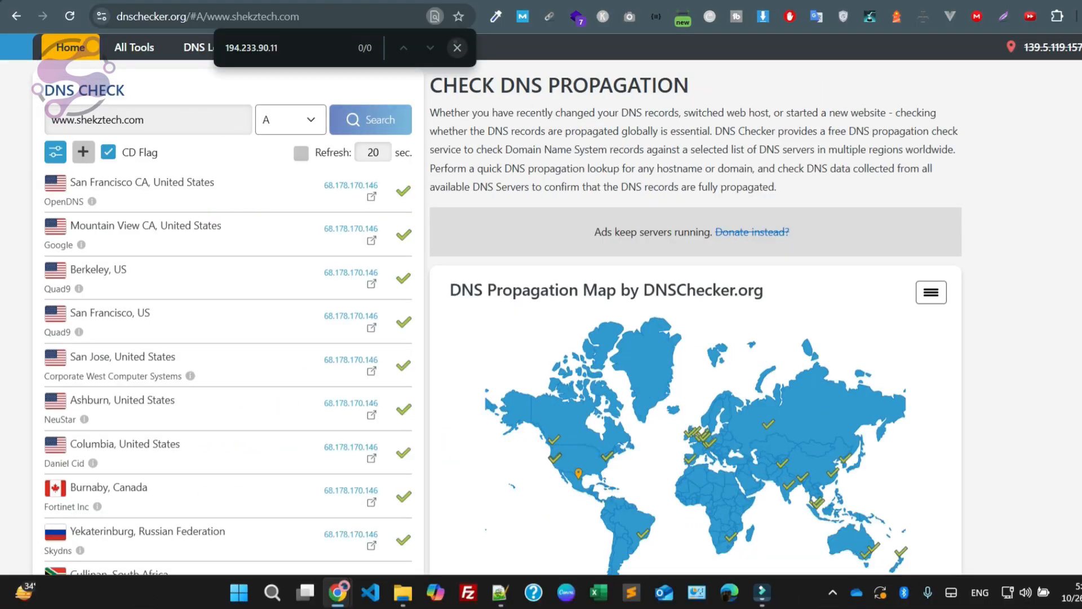
key(Escape)
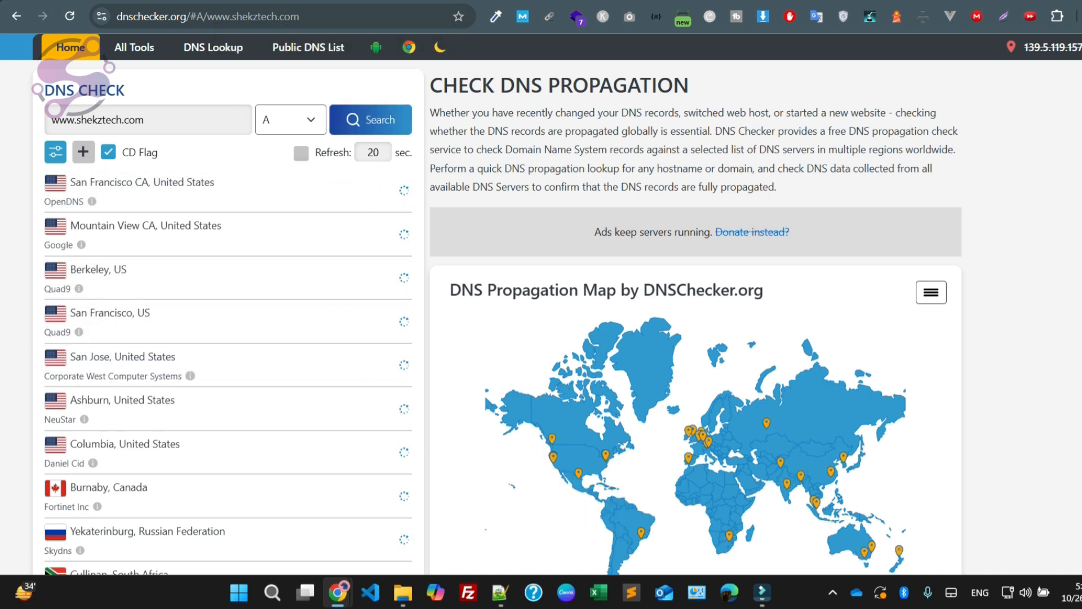
key(ctrl+f)
text(194.233.90.11)
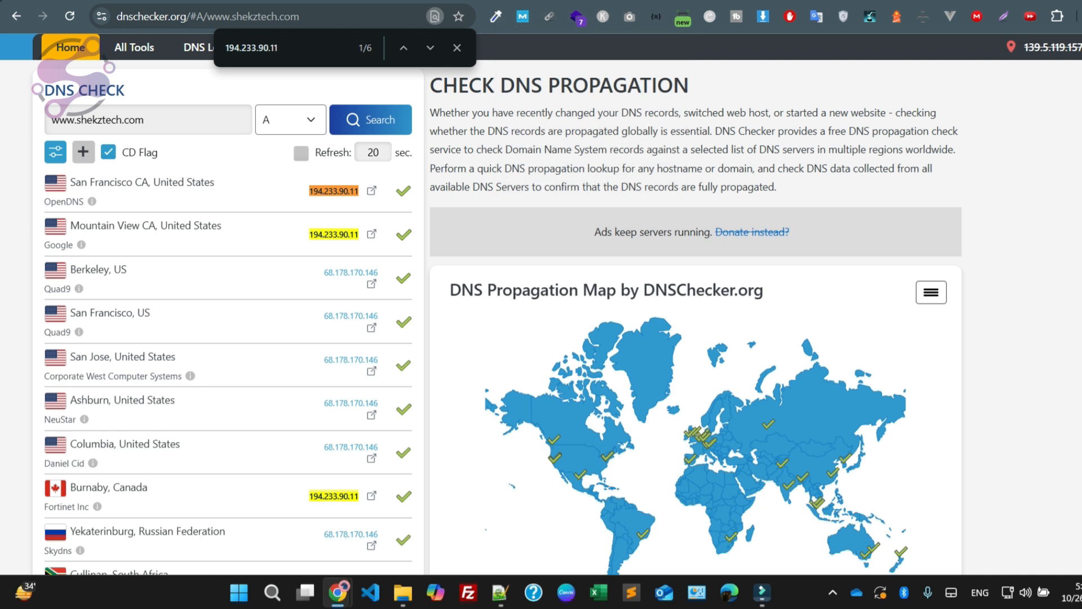
Step: View the shekztech.com home page, examine the full list of DNS propagation results, and close the page search
click(833, 592)
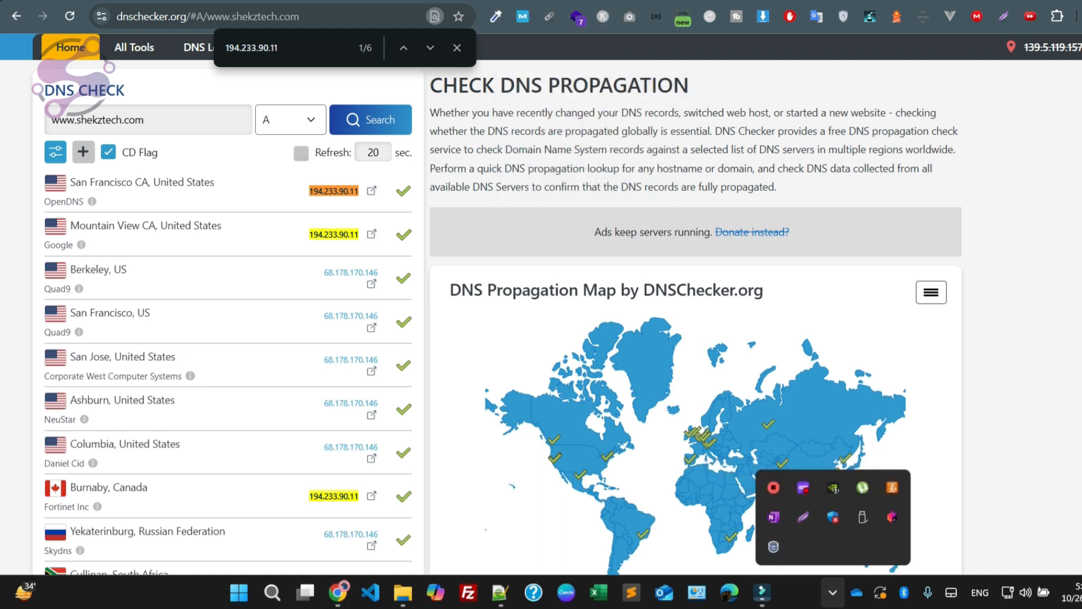
key(Escape)
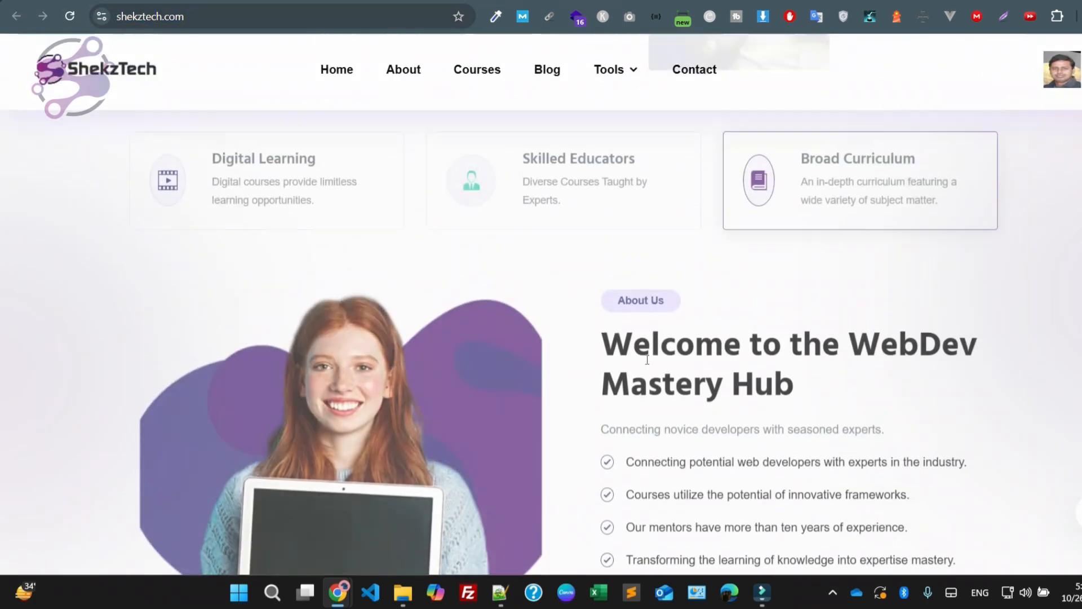
scroll(541, 304, up, 10)
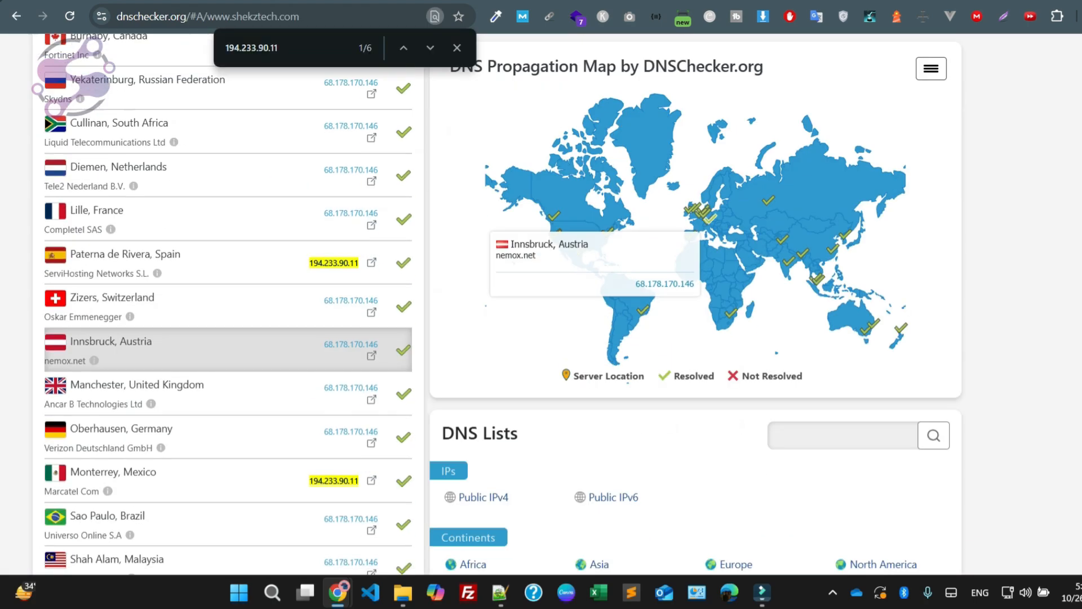
scroll(225, 355, down, 18)
scroll(226, 355, down, 3)
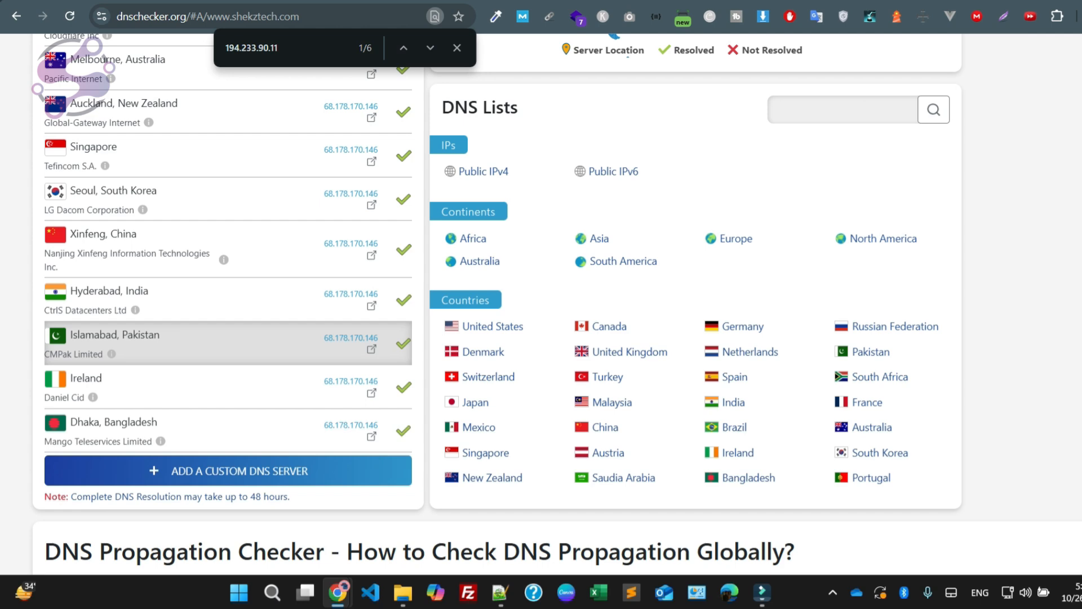
key(Escape)
Step: Find NordVPN through the Windows search and launch it to connect to a United States server
click(272, 592)
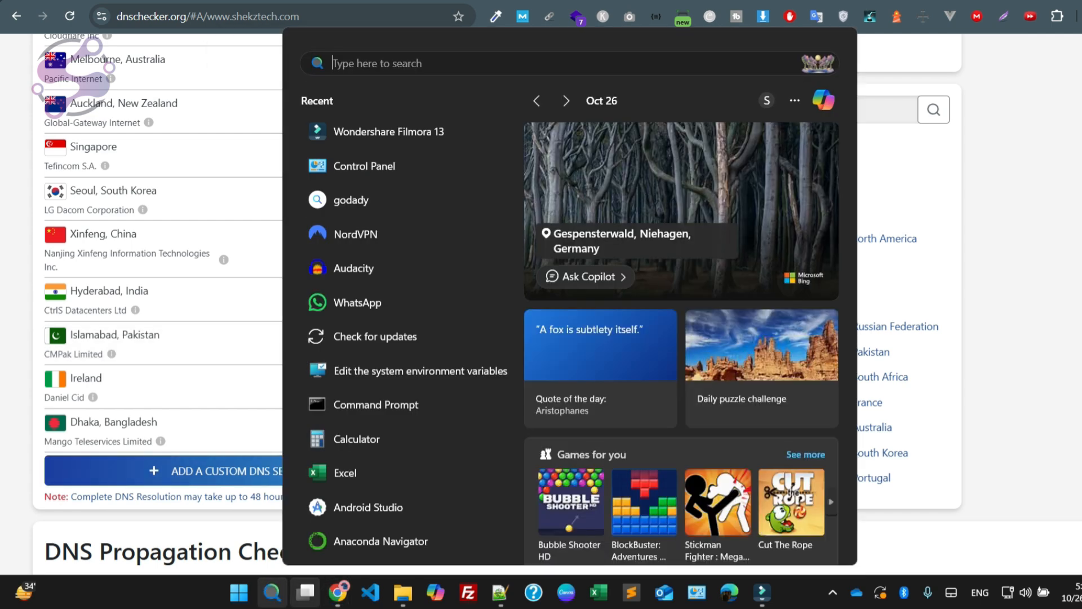
text(no)
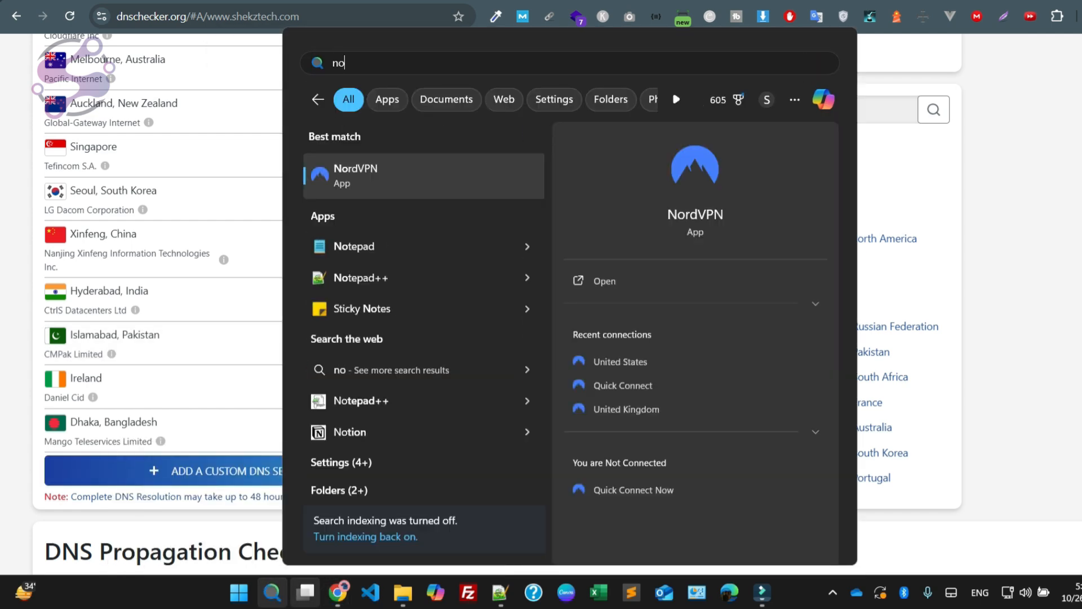
key(Escape)
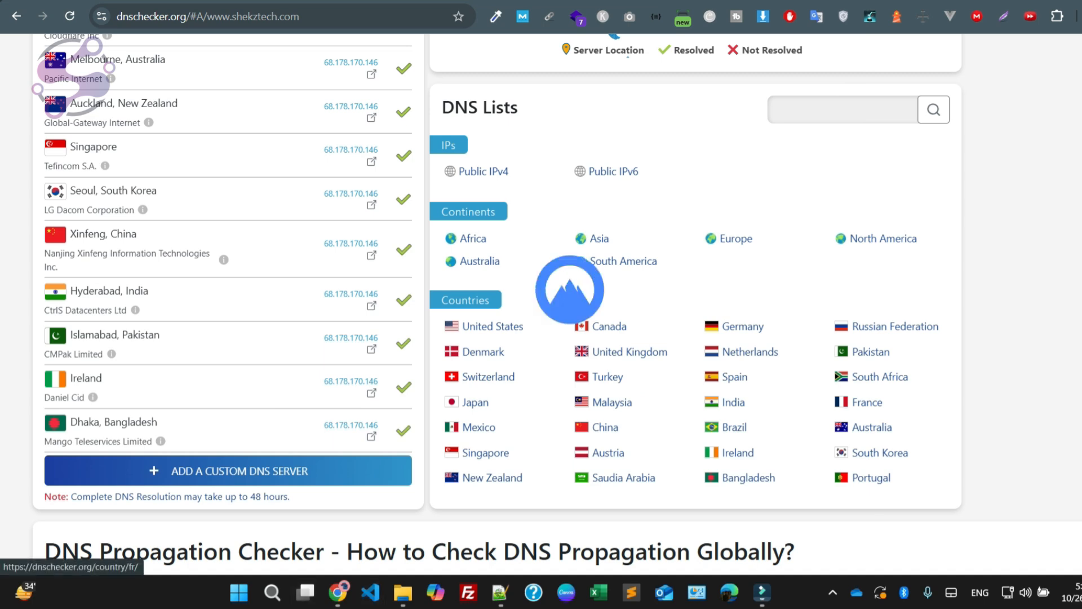
scroll(541, 305, up, 9)
scroll(225, 265, up, 2)
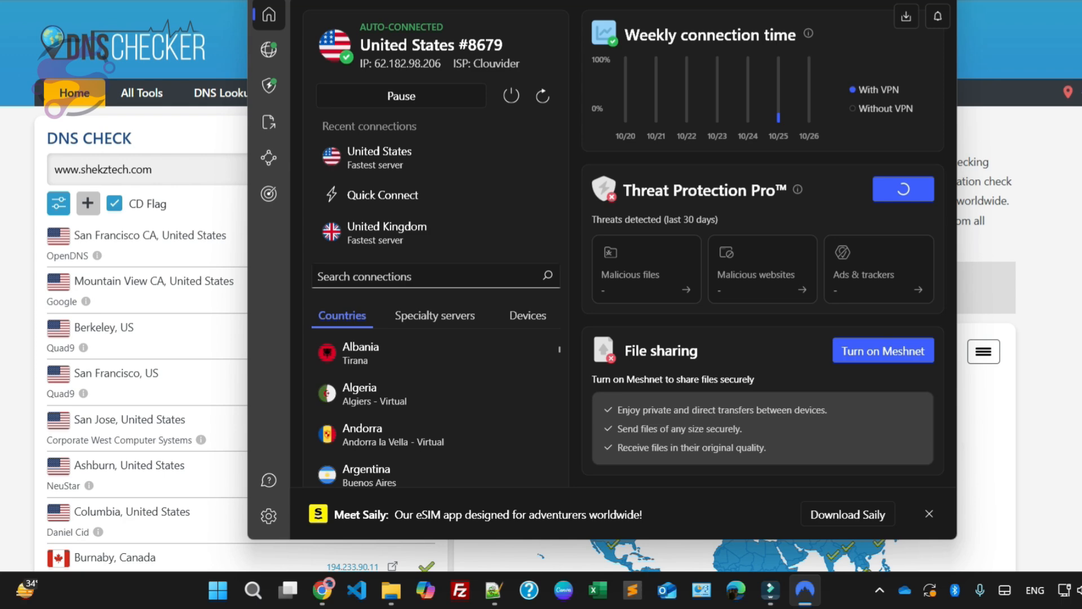
Step: Switch from NordVPN back to the browser and reload the shekztech.com website
key(alt+Tab)
key(ctrl+Tab)
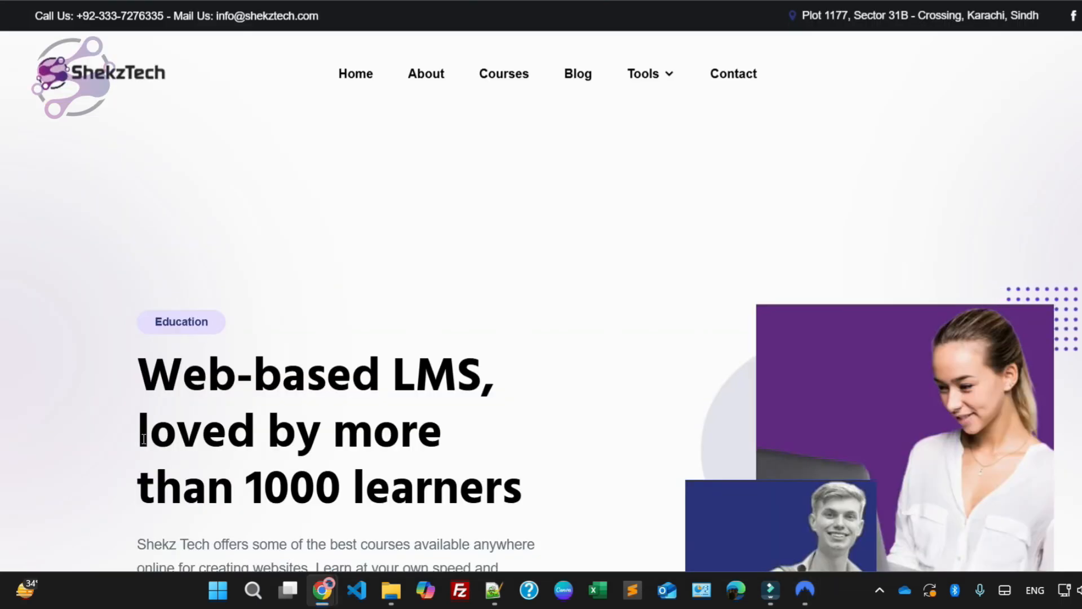
key(F5)
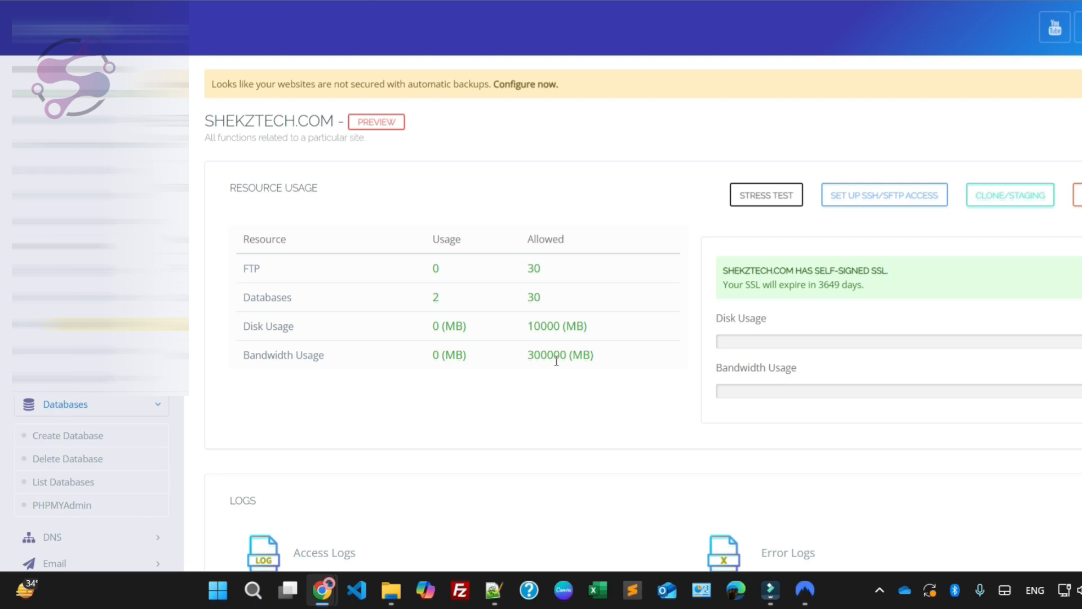
Step: Open CyberPanel's Manage SSL page and issue an SSL certificate for shekztech.com
scroll(558, 361, down, 4)
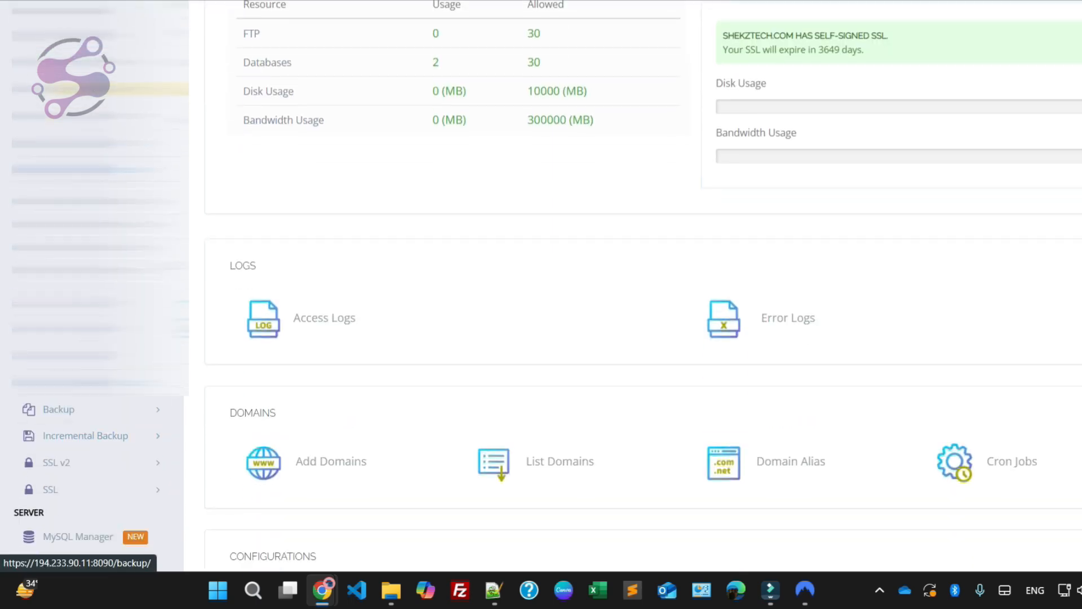
scroll(82, 407, down, 3)
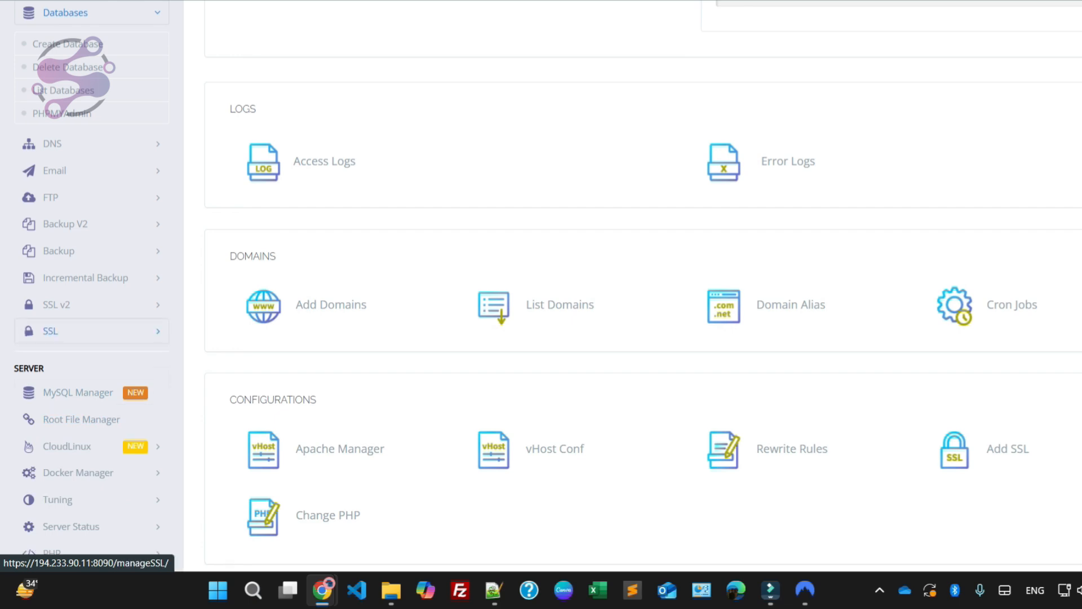
click(50, 332)
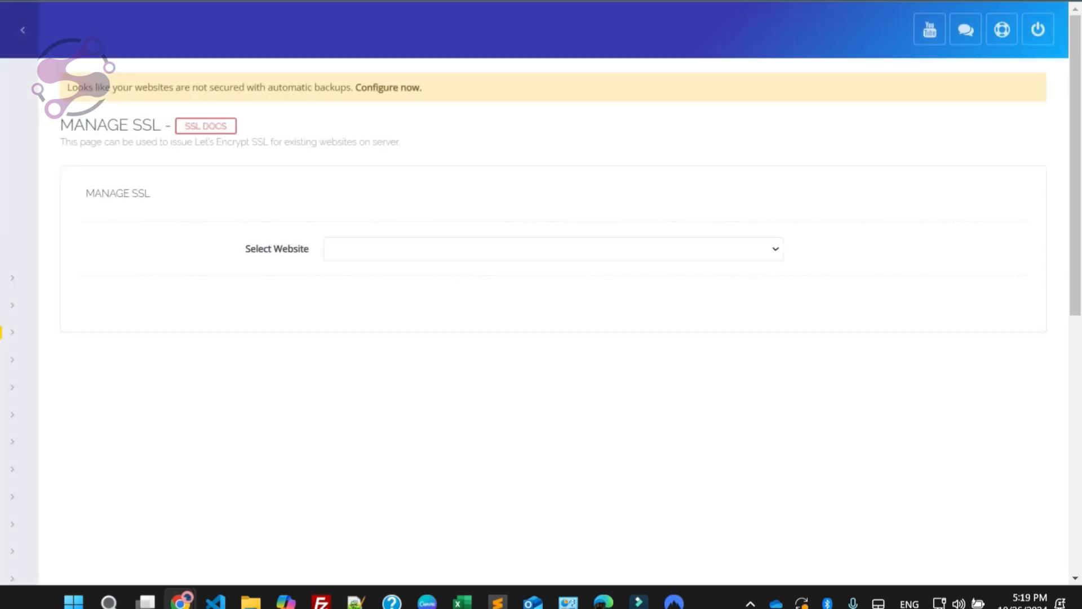
click(552, 249)
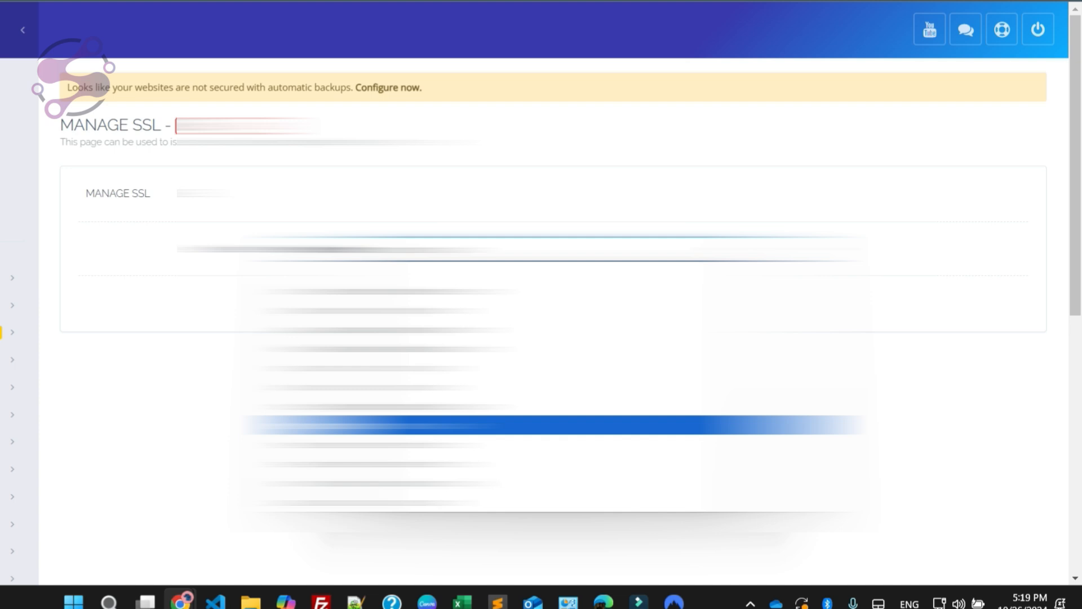
click(553, 445)
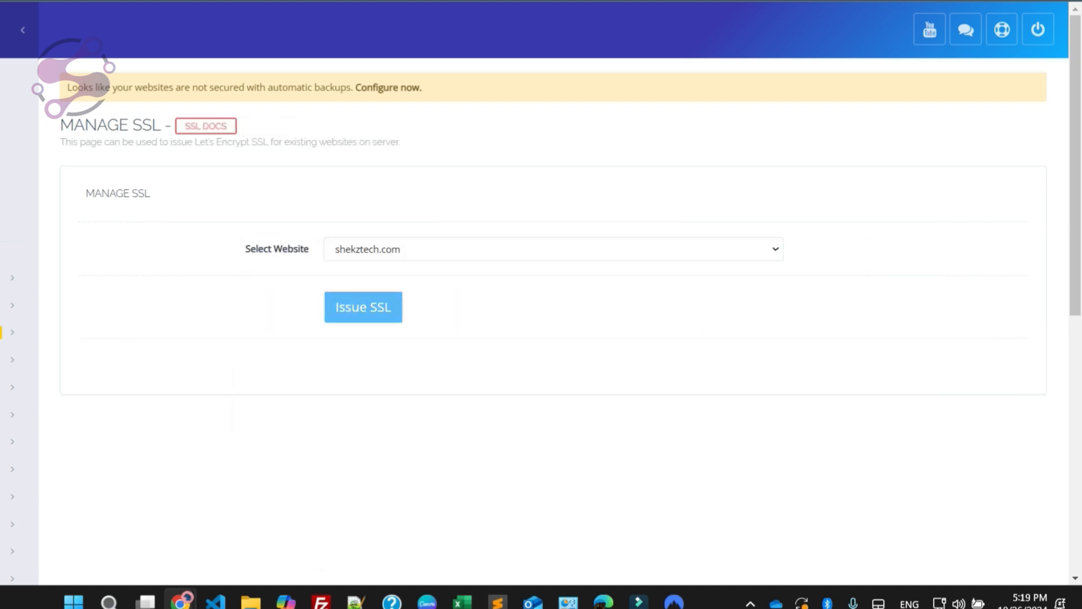
click(363, 307)
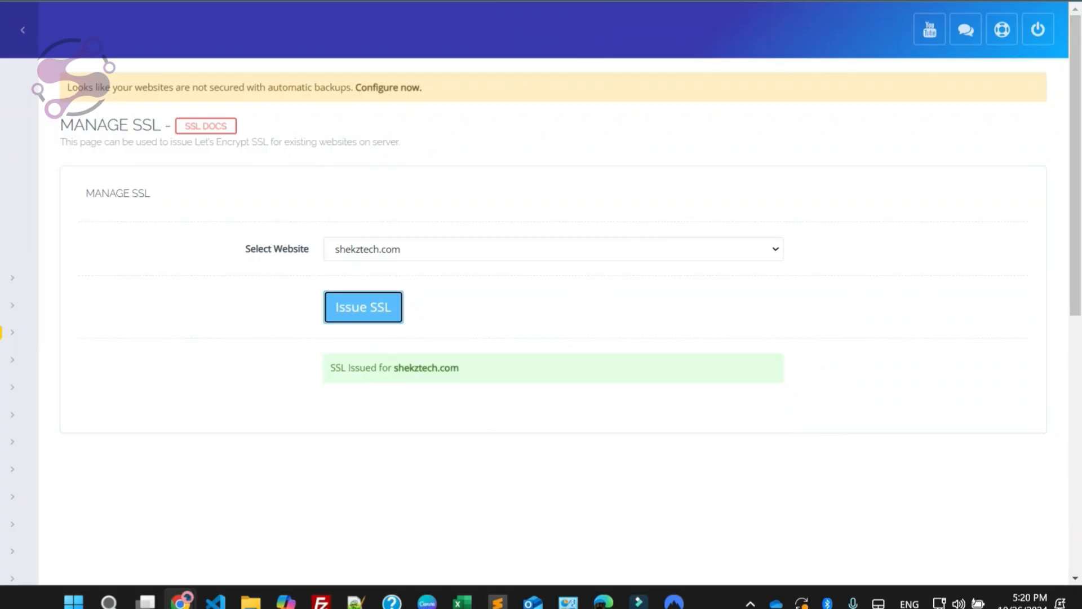
drag(330, 367, 398, 367)
click(353, 368)
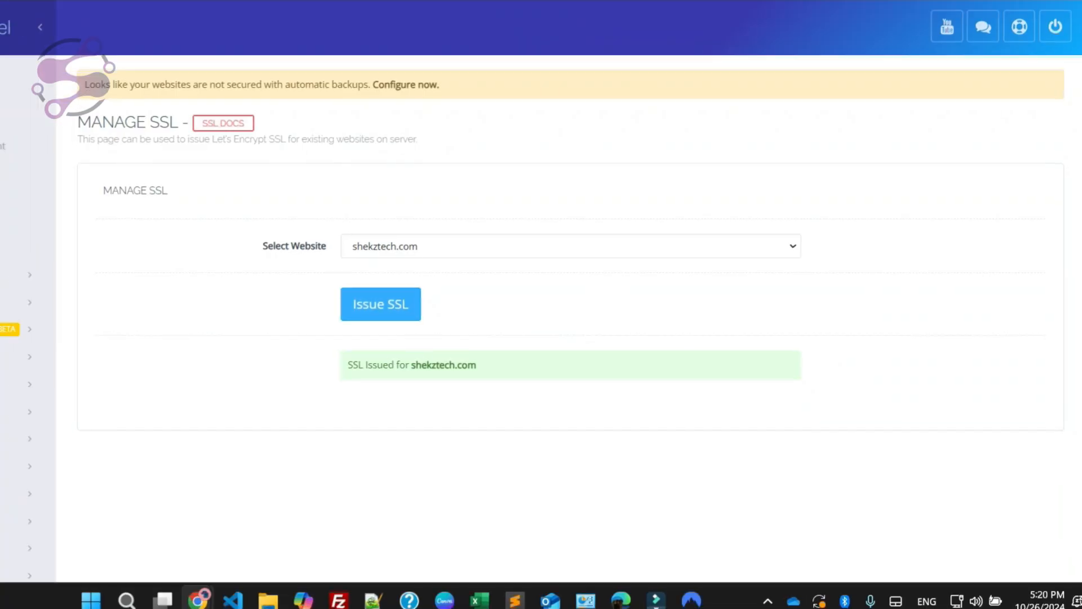
double_click(432, 364)
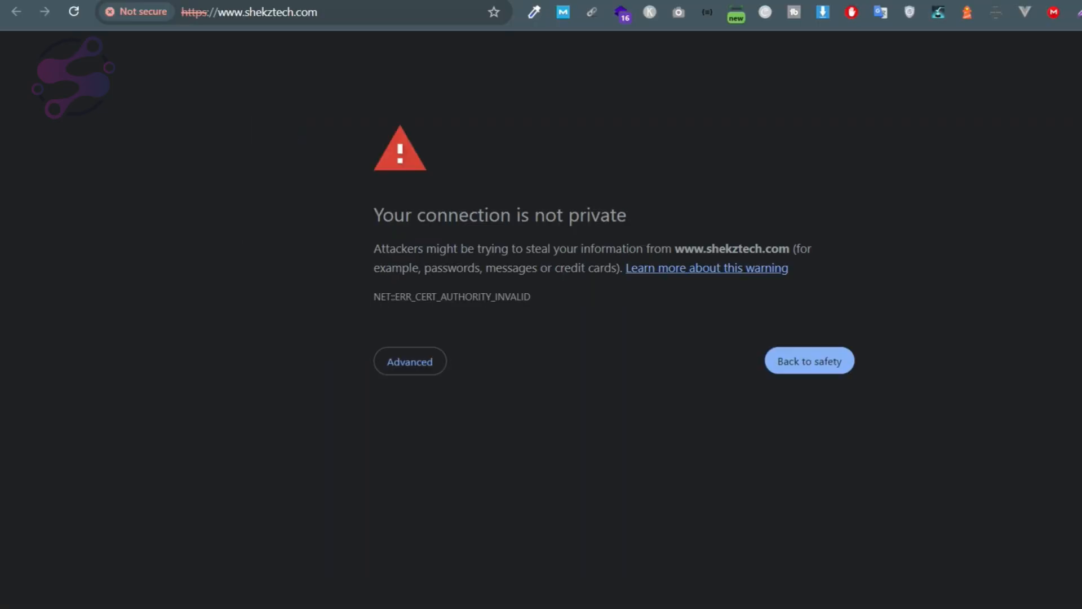
key(ctrl+r)
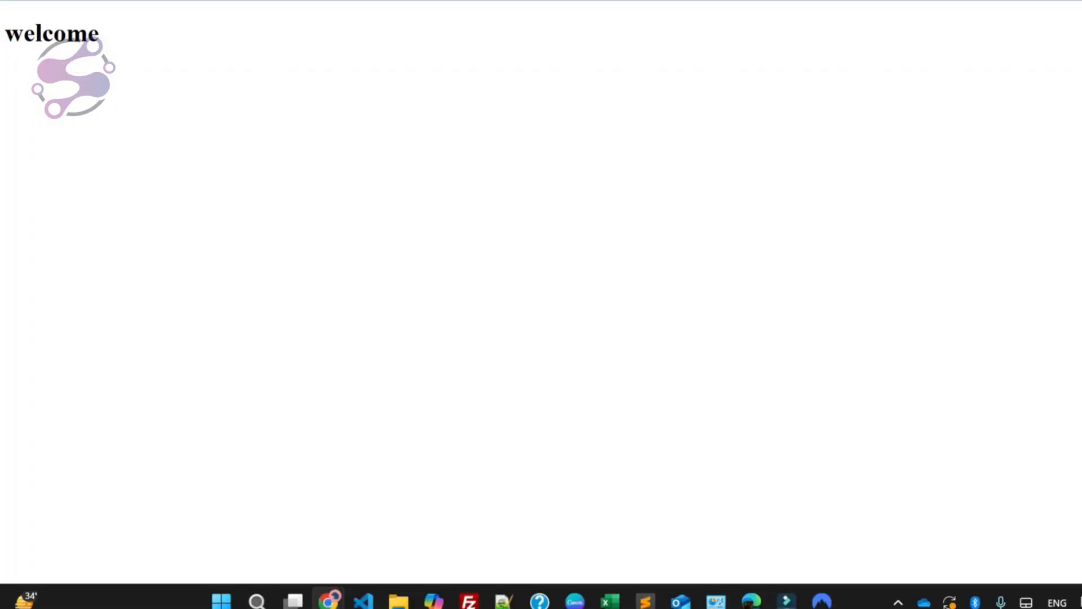
key(ctrl+a)
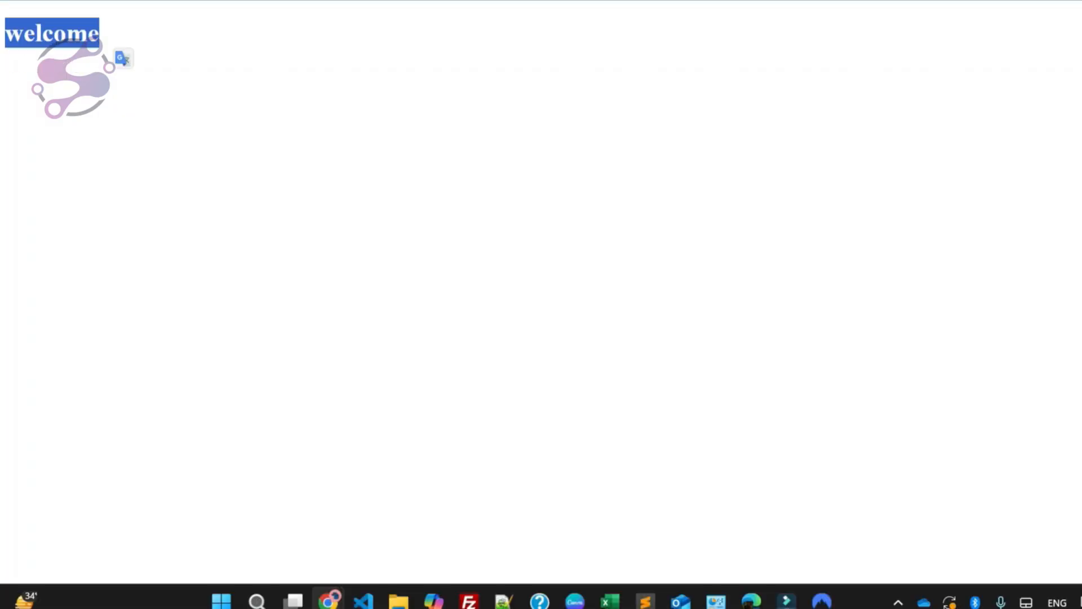
key(Escape)
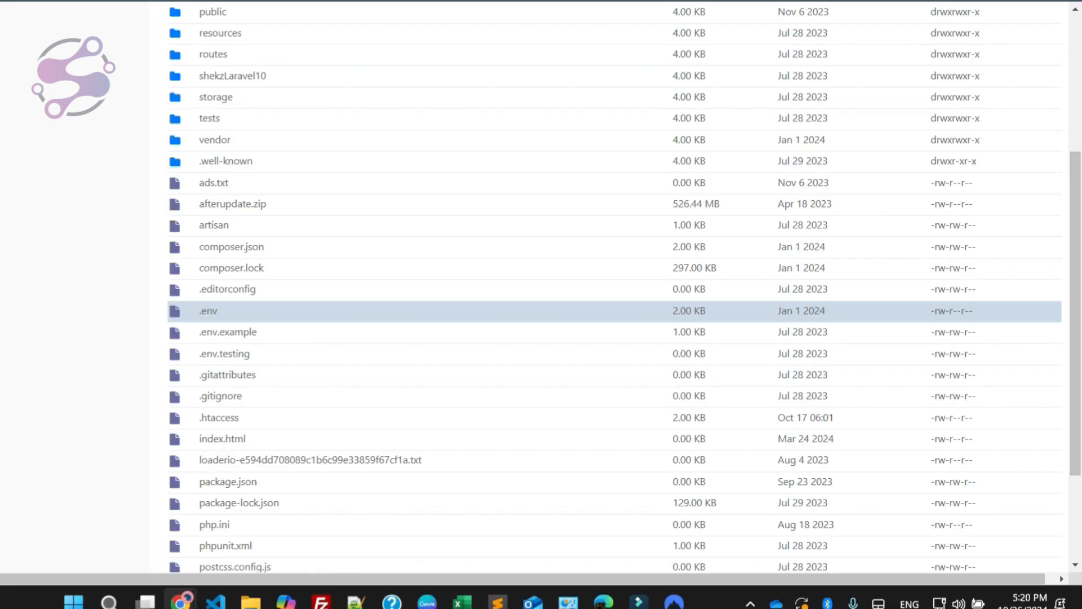
Step: Delete index.html from the shekztech.com files in the File Manager, leaving Skip Trash Folder unchecked
scroll(215, 353, down, 2)
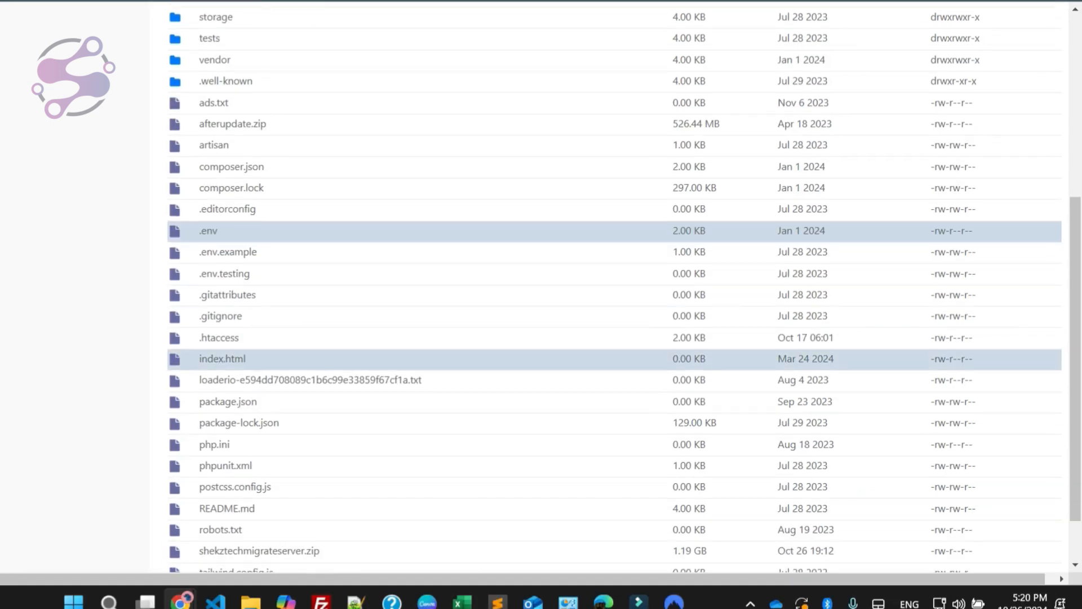
right_click(200, 359)
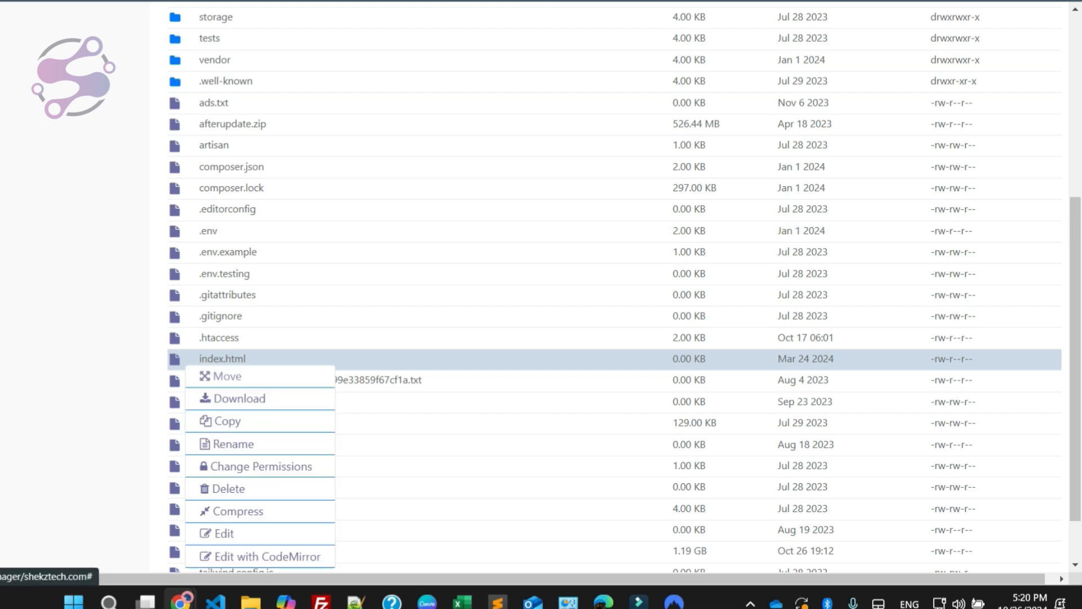
click(205, 488)
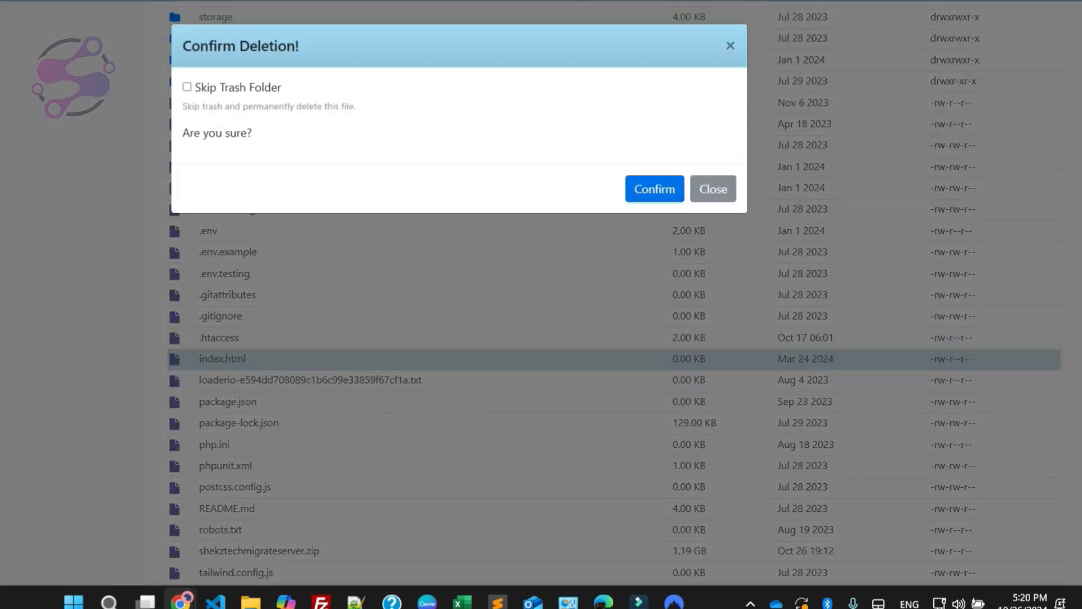
click(653, 187)
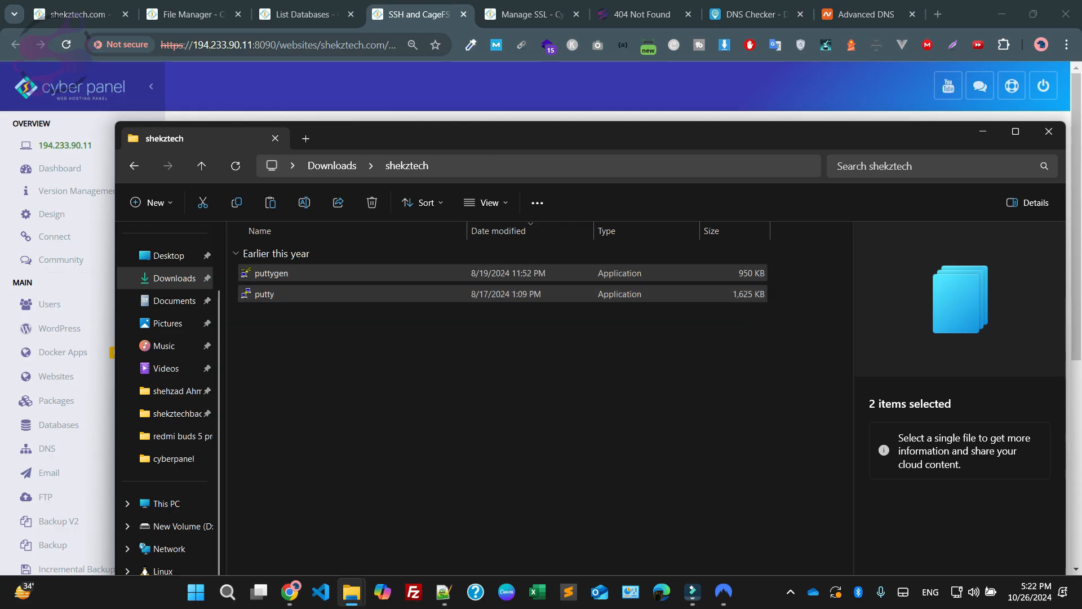
Step: Maximize the shekztech downloads folder window and show its files as large icons
key(super+Up)
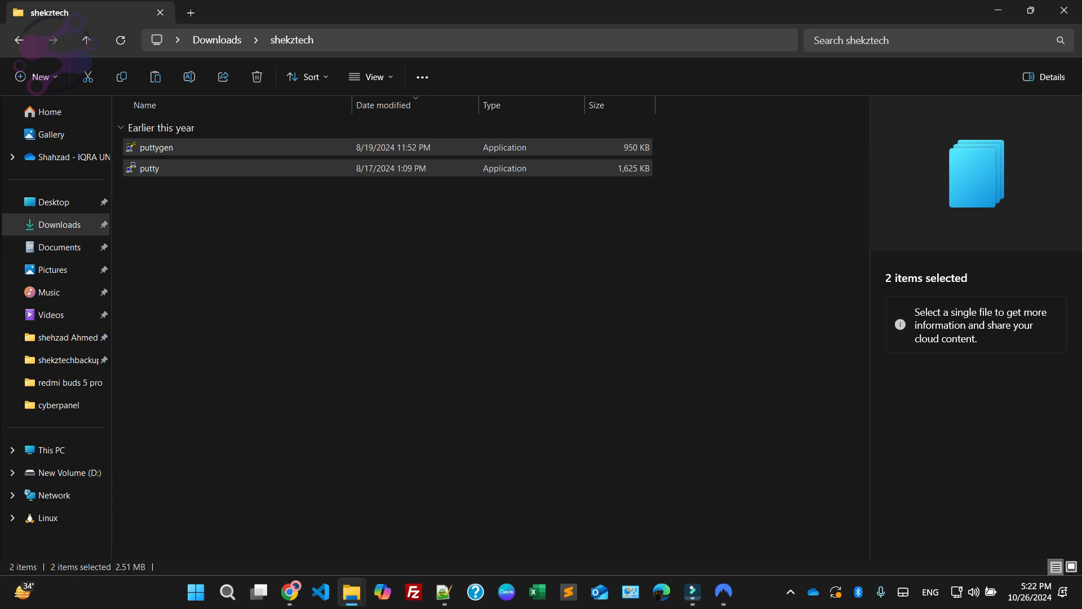
click(366, 77)
click(374, 131)
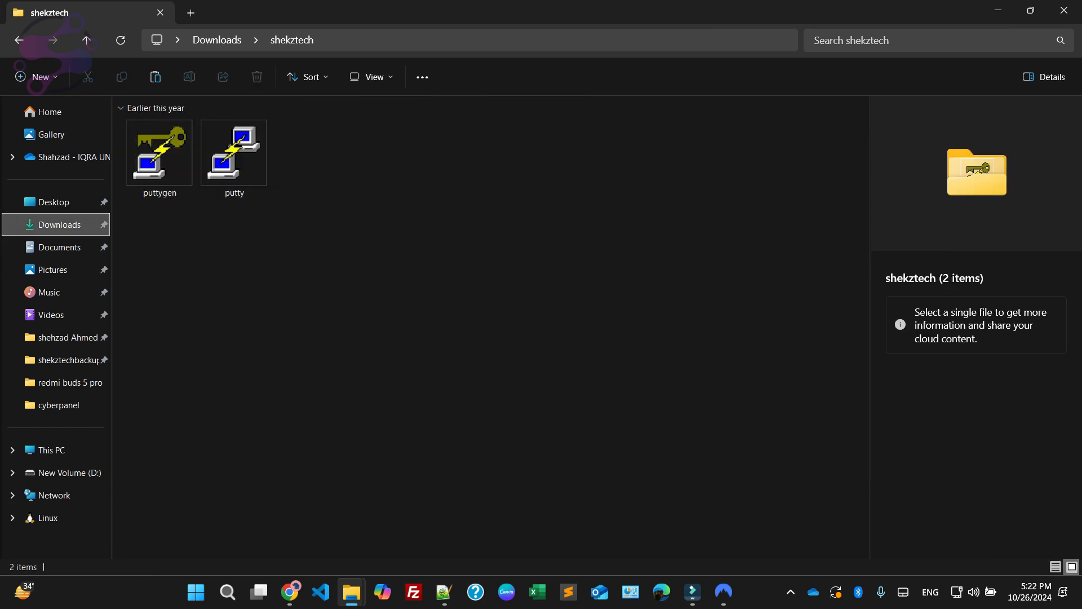
Step: Launch puttygen and generate a 2048-bit RSA key pair
double_click(160, 158)
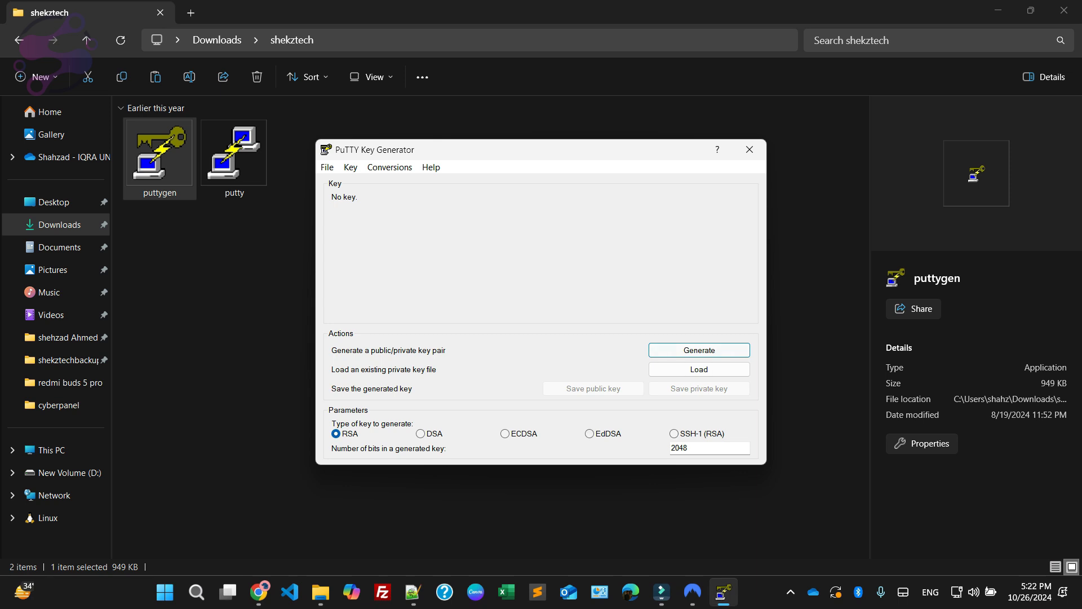
key(Return)
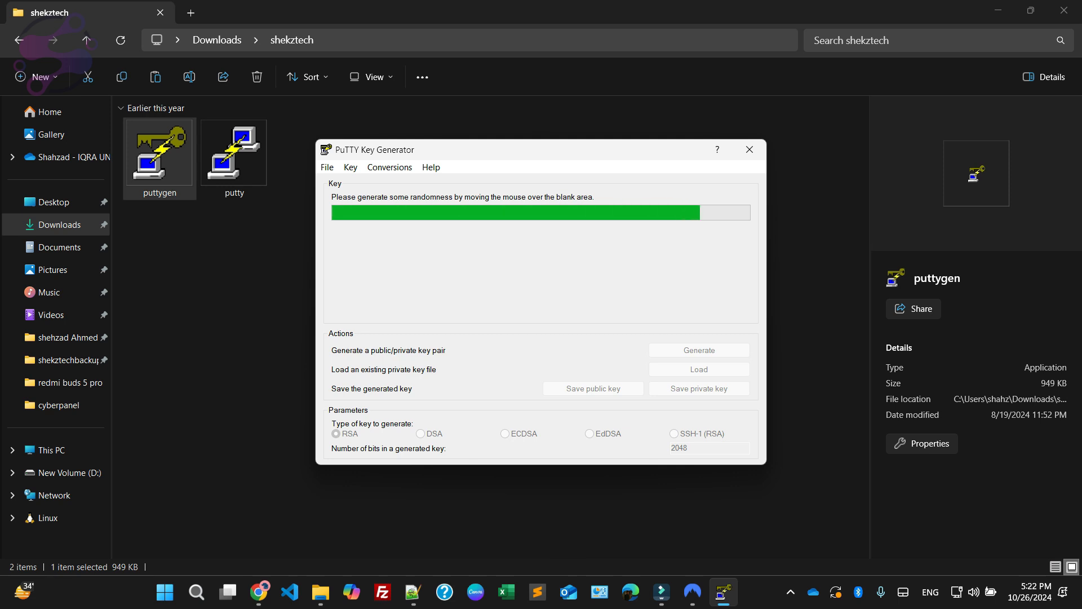
click(502, 244)
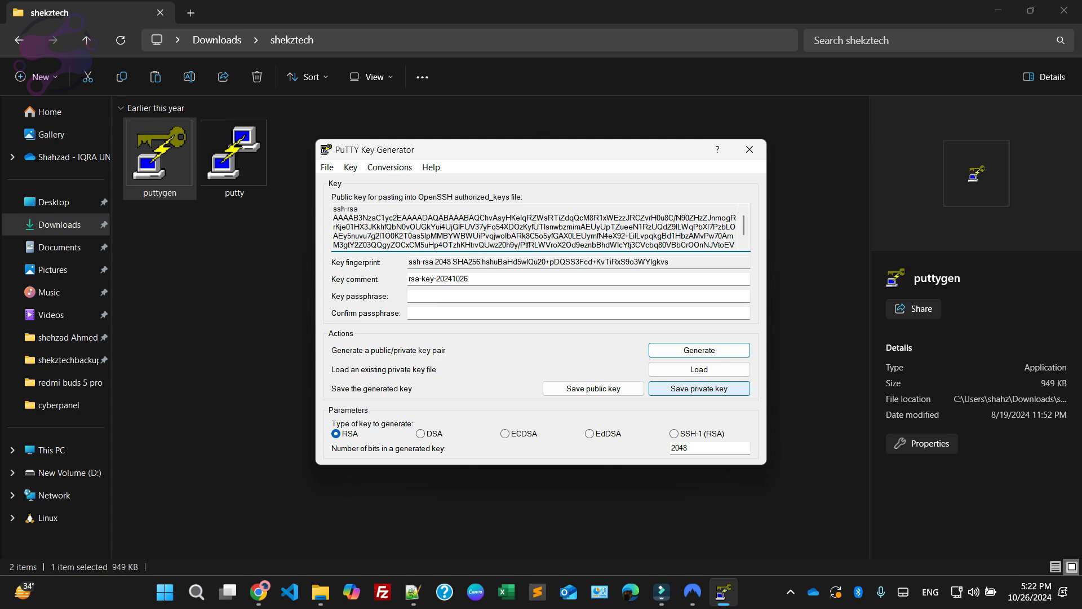
Step: Save the generated private key as mykey in the Downloads\shekztech folder
click(699, 389)
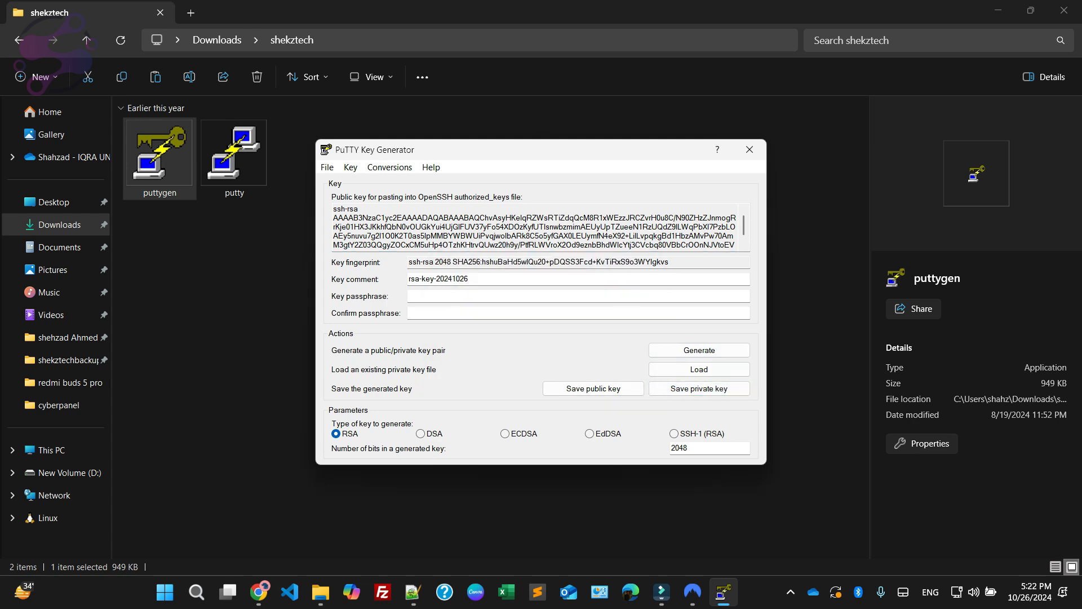
key(alt+d)
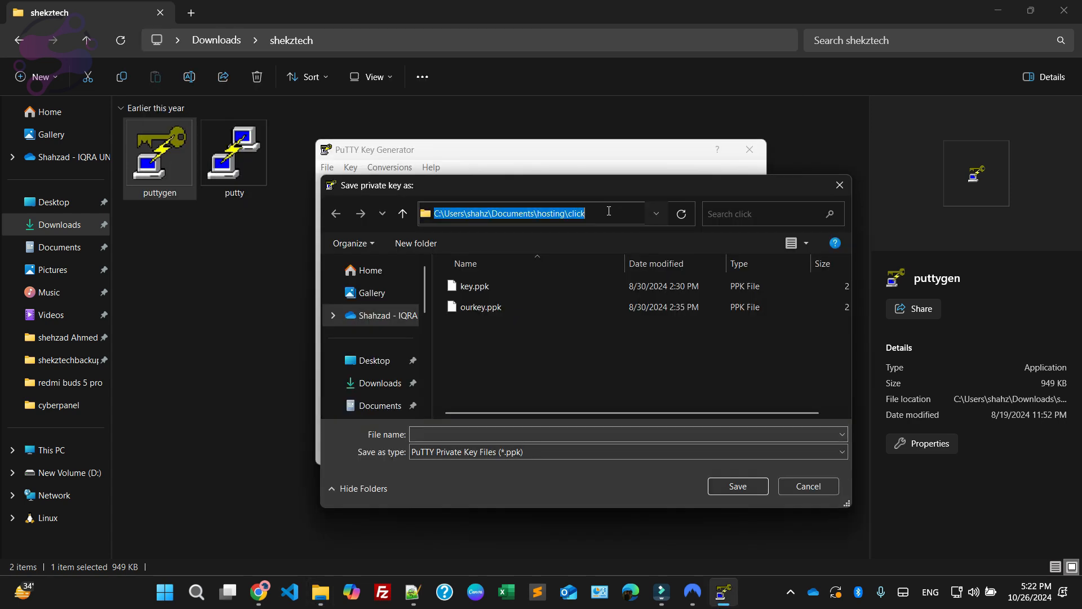
text(C:\Users\shahz\Downloads\shekztech)
key(Return)
click(516, 434)
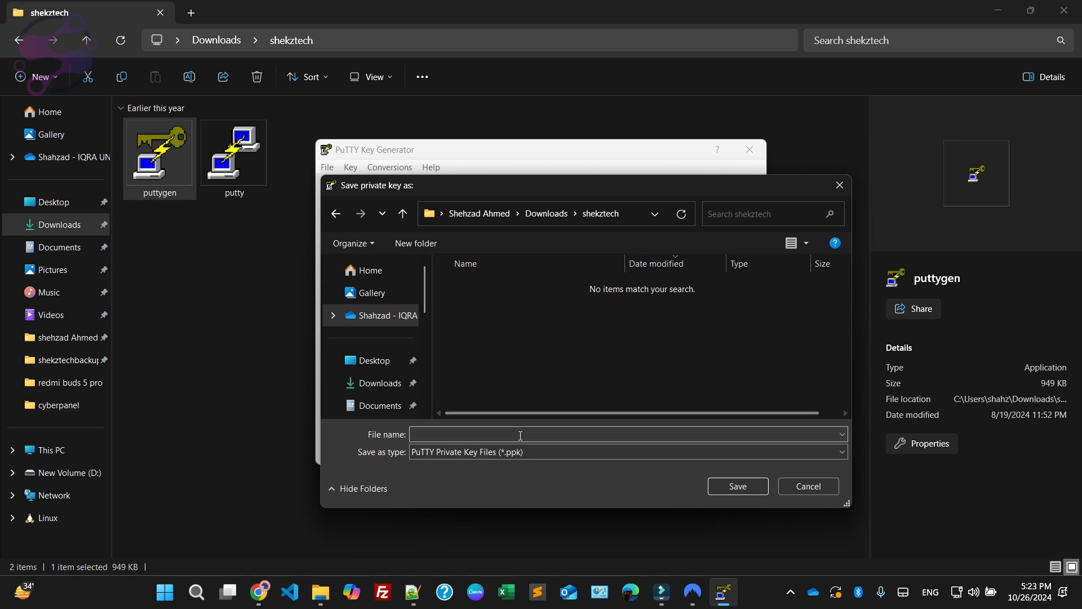
text(mykey)
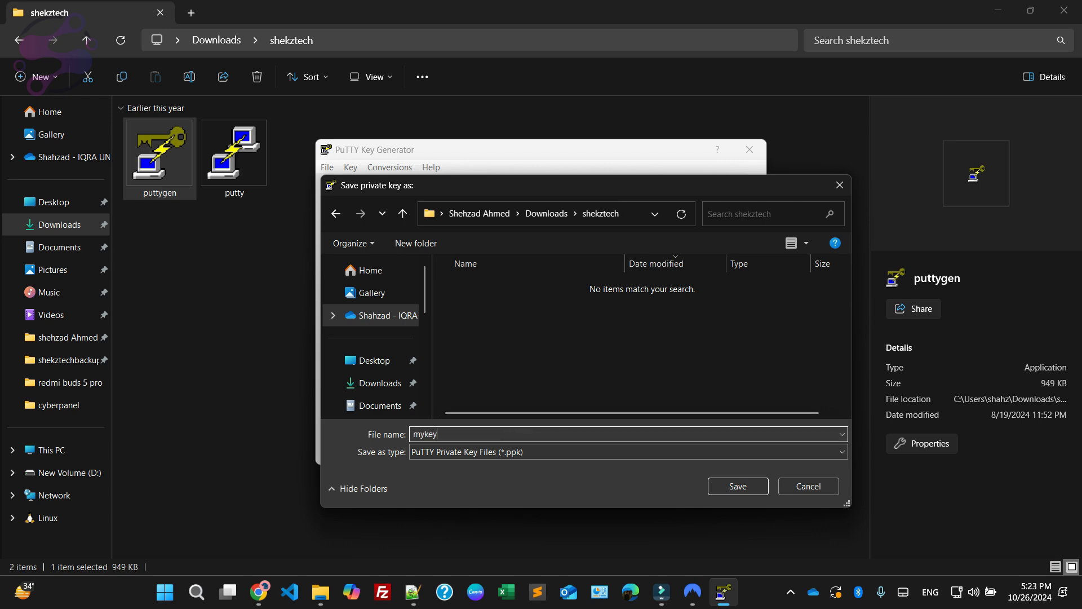
key(Return)
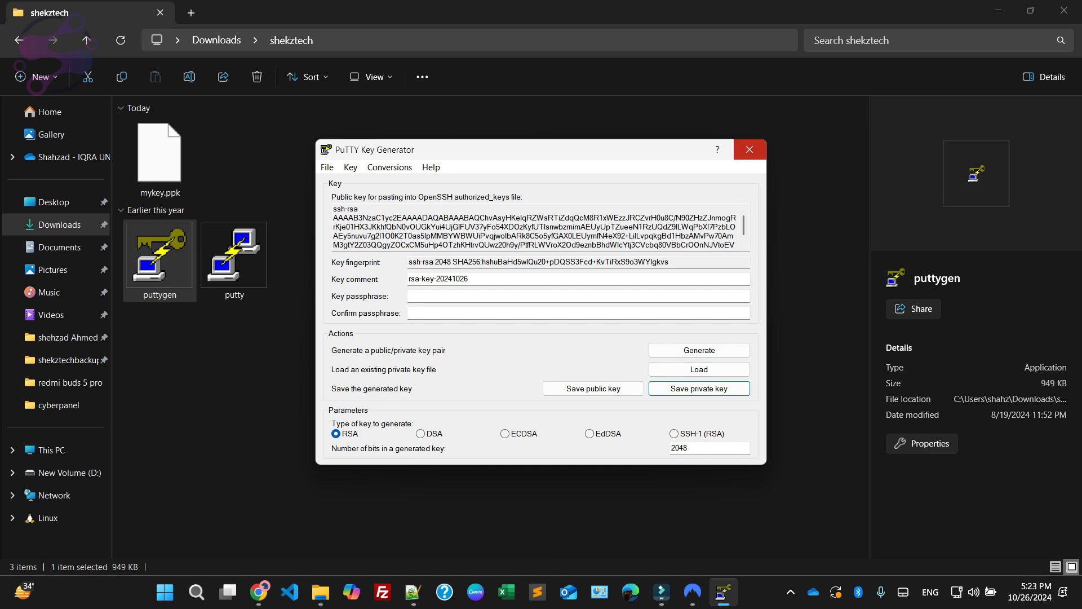
Step: Close the key generator, open mykey.ppk in Notepad++, copy its entire contents and close the file
click(495, 236)
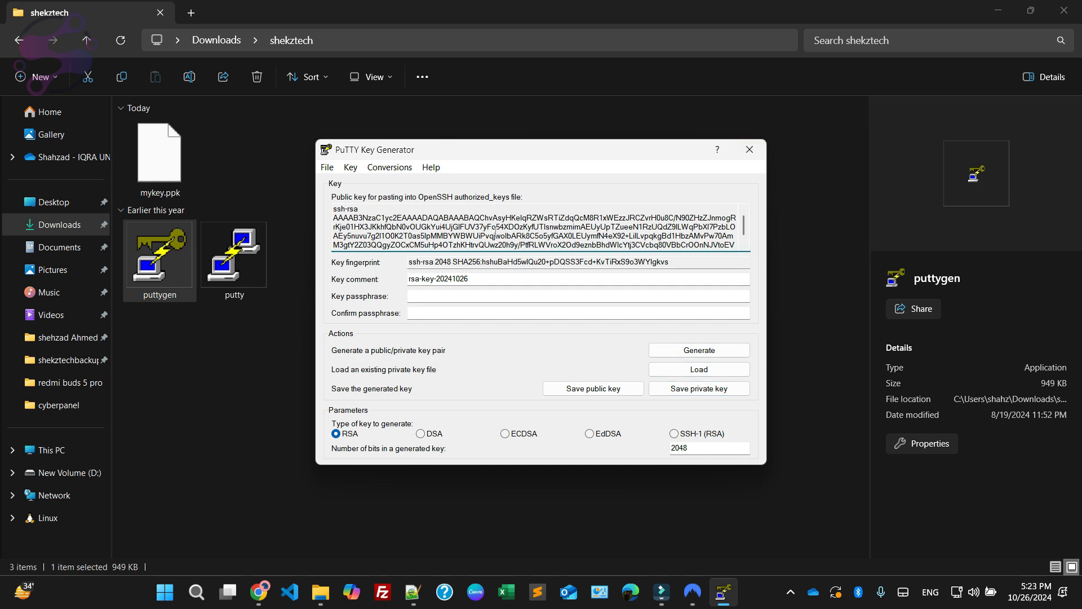
click(749, 149)
click(159, 155)
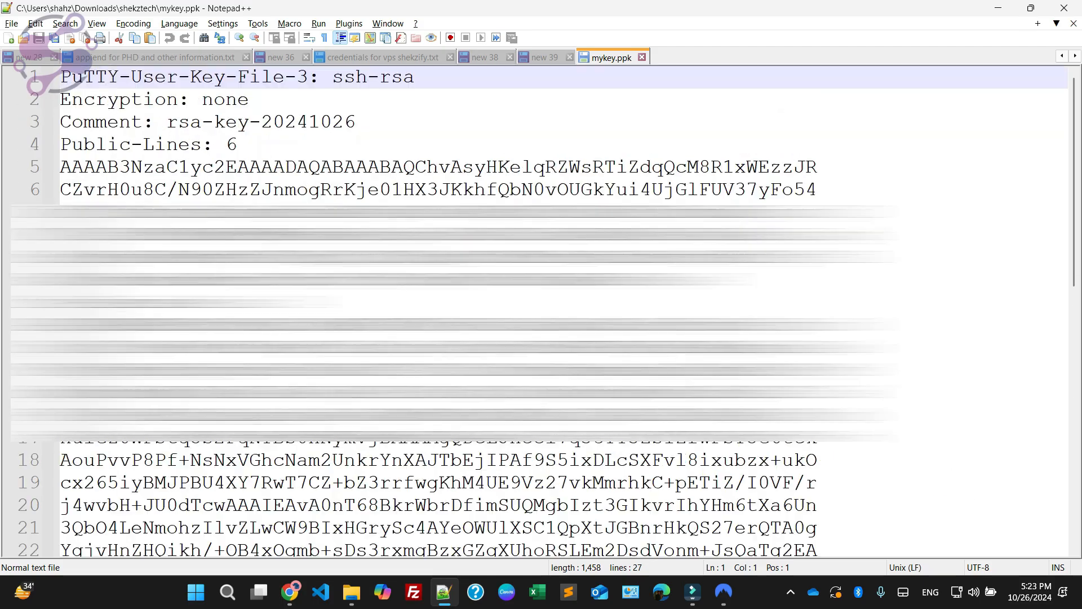
key(ctrl+a)
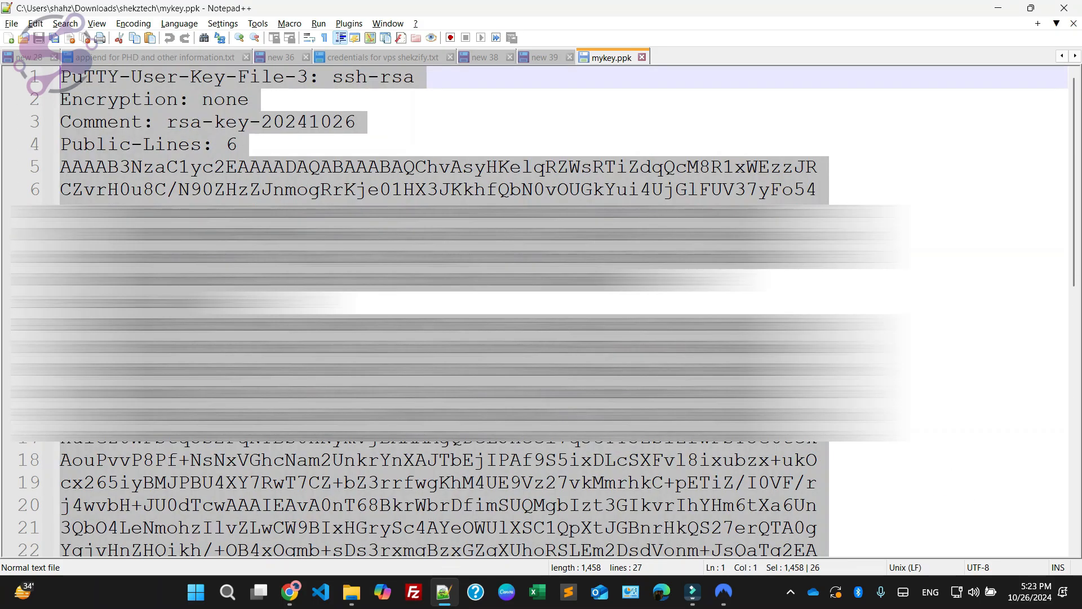
key(ctrl+w)
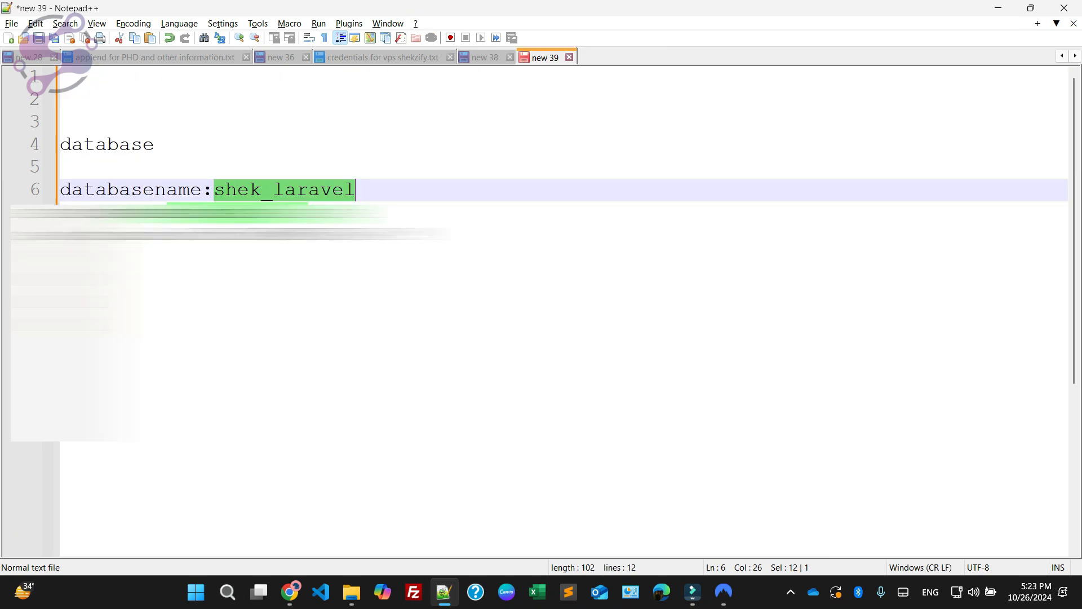
Step: Switch to CyberPanel in the browser and add the copied key to the SSH access of shekztech.com
mouse_move(289, 592)
click(364, 518)
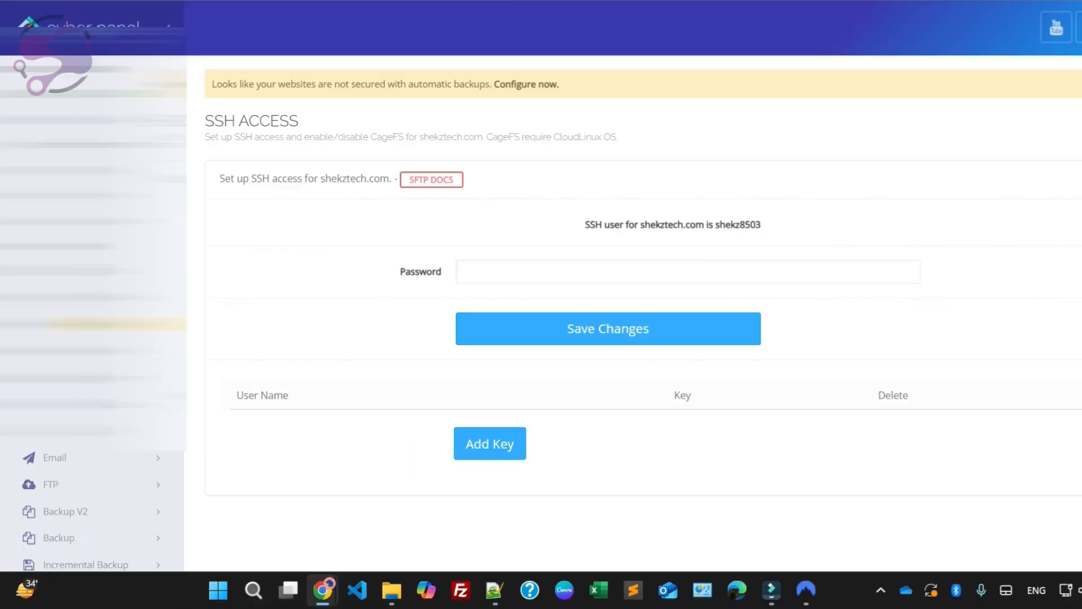
scroll(510, 282, down, 3)
click(511, 276)
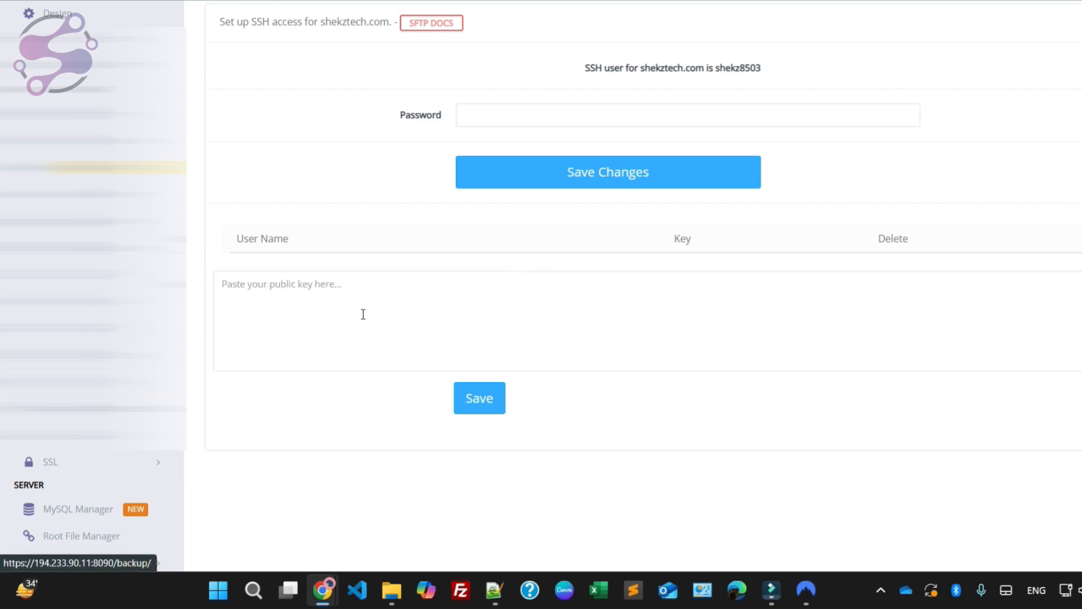
click(326, 301)
key(ctrl+v)
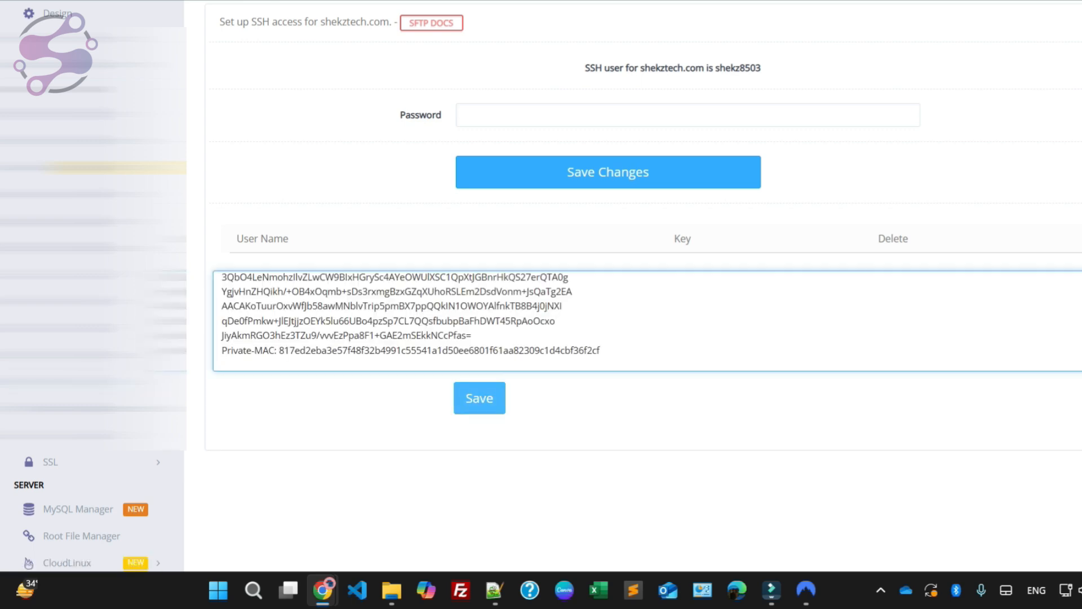
click(479, 398)
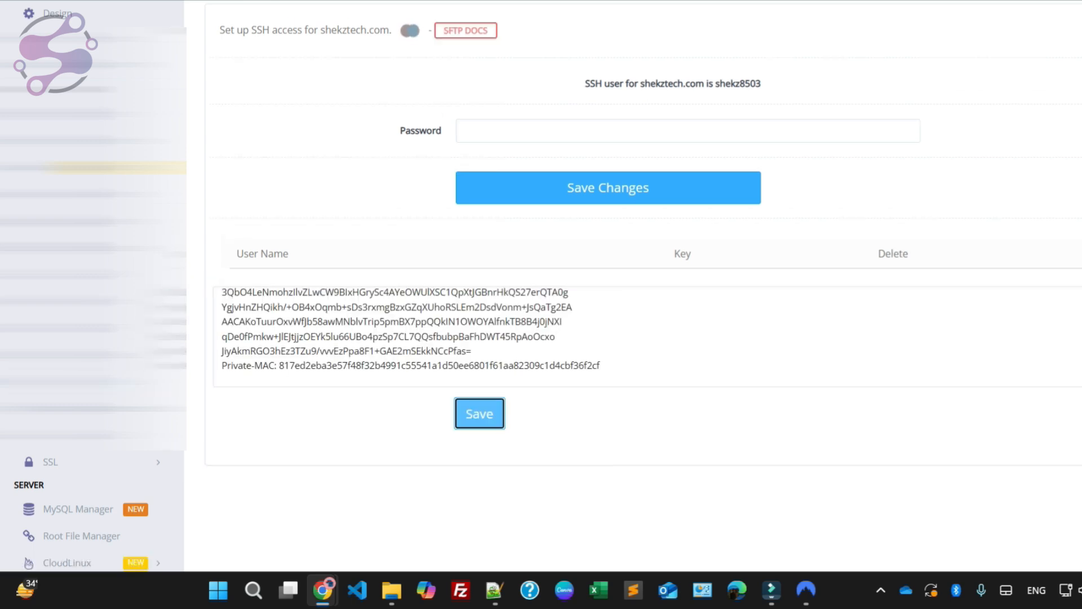
Step: Launch putty from the shekztech folder and set mykey.ppk as the private key file for SSH authentication
mouse_move(391, 590)
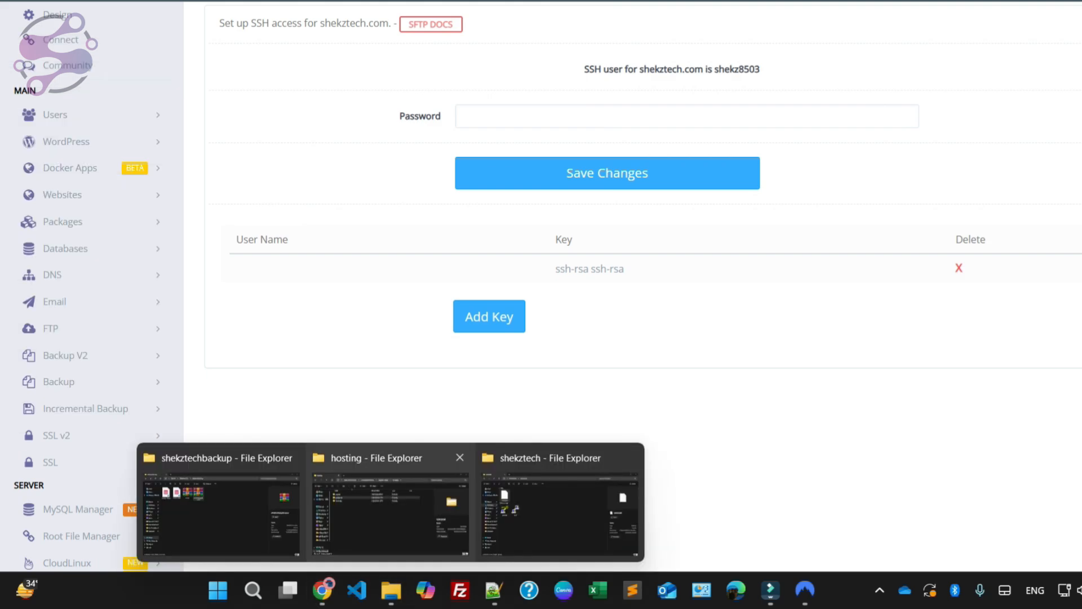
click(561, 508)
double_click(260, 220)
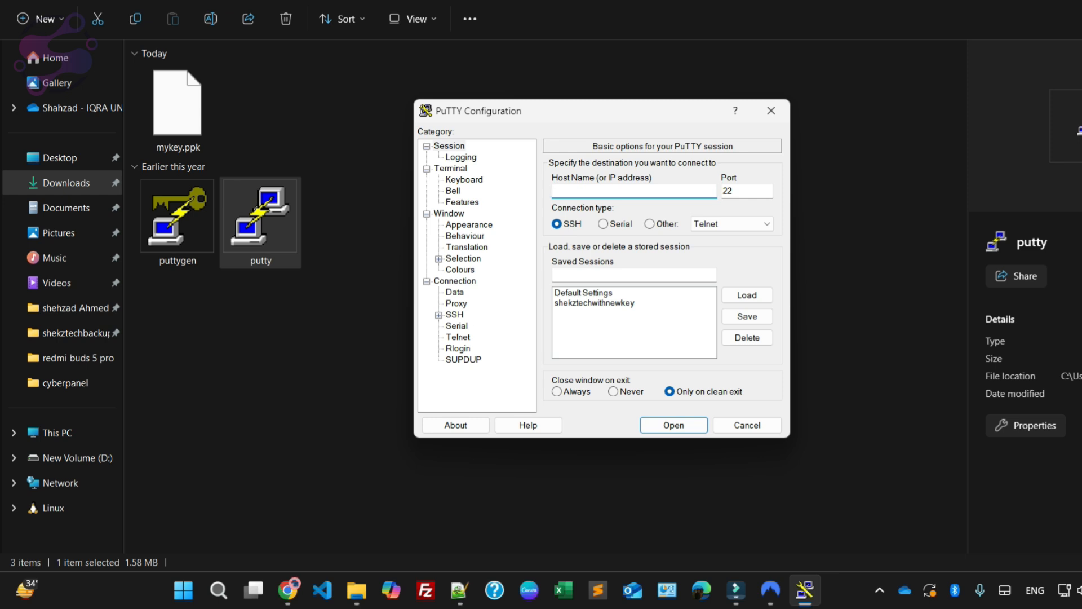
click(438, 315)
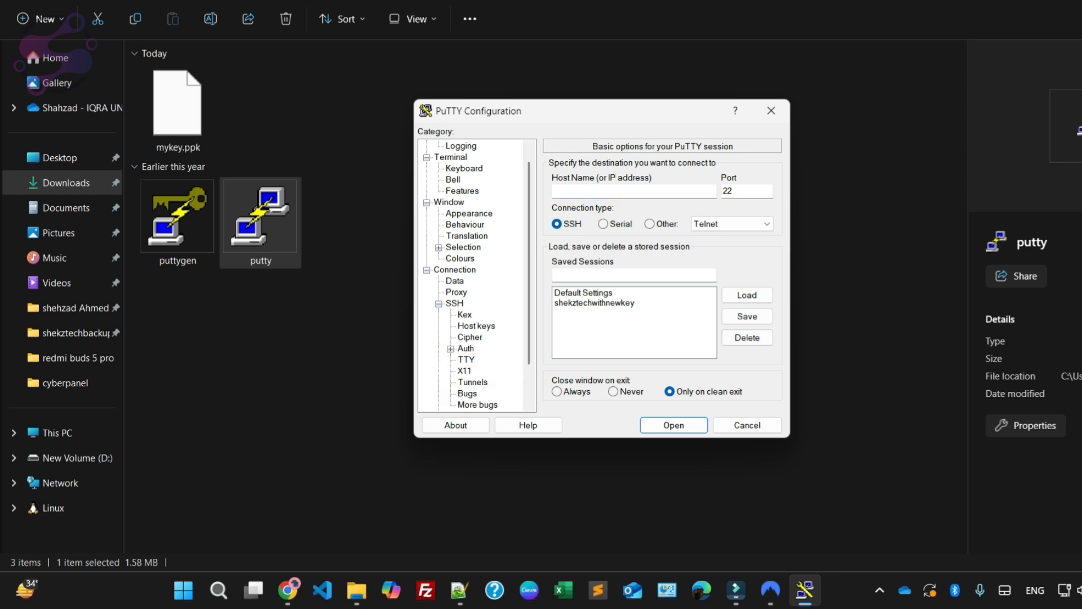
click(451, 349)
click(490, 360)
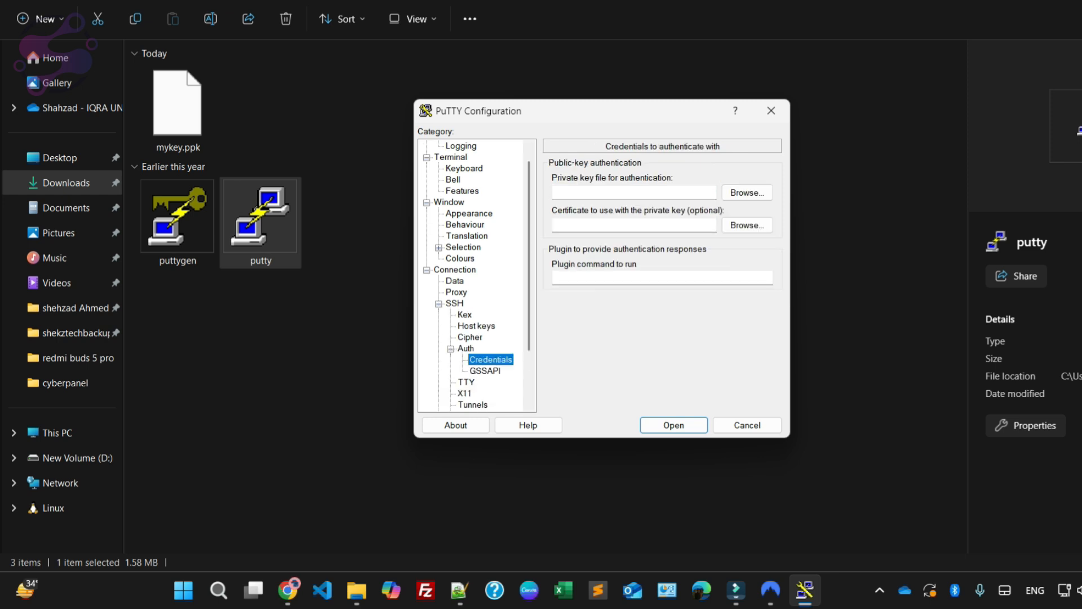
click(747, 193)
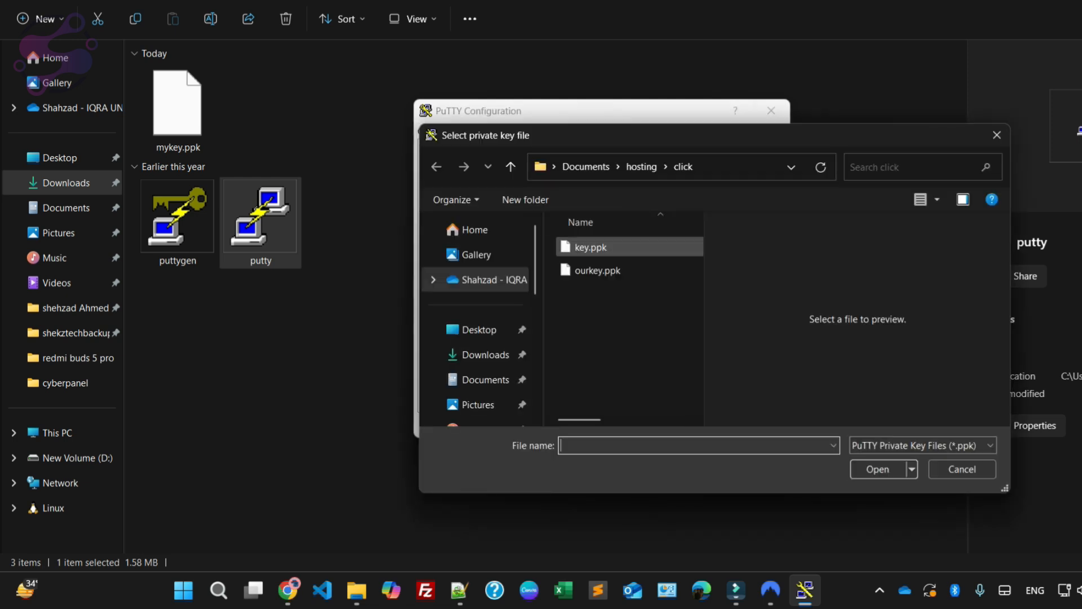
drag(412, 19, 648, 166)
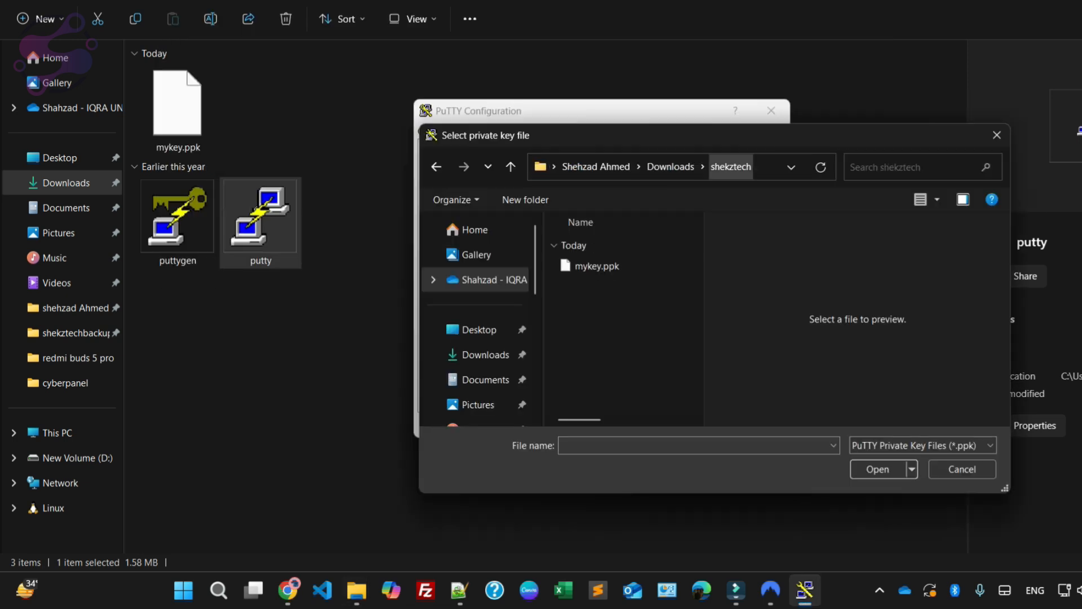
click(597, 265)
key(Return)
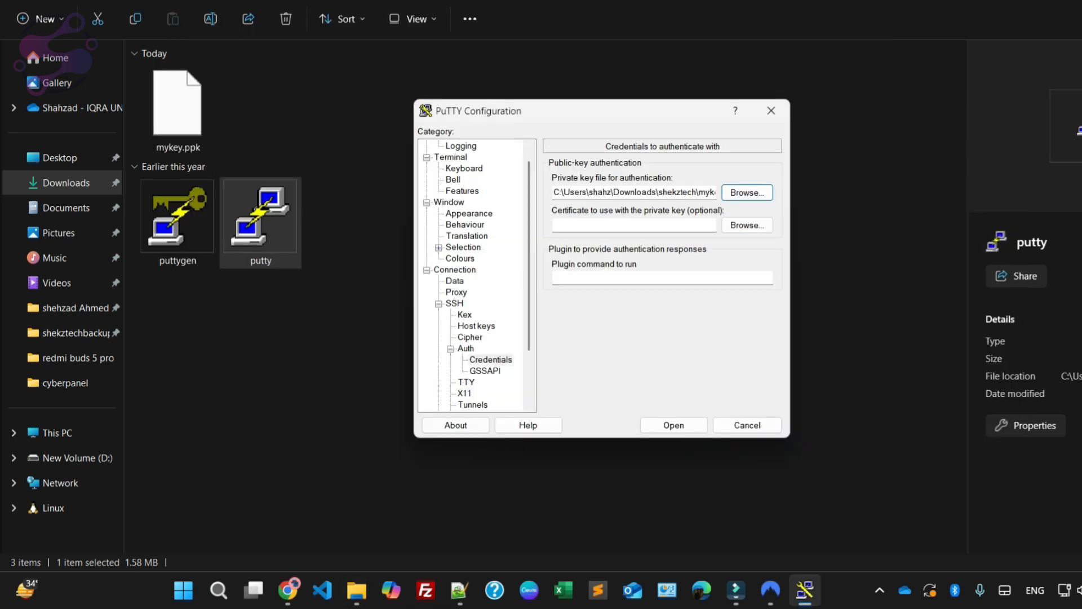
Step: Open an SSH session to host shekztech.com on port 22 and accept the server's new host key
click(460, 157)
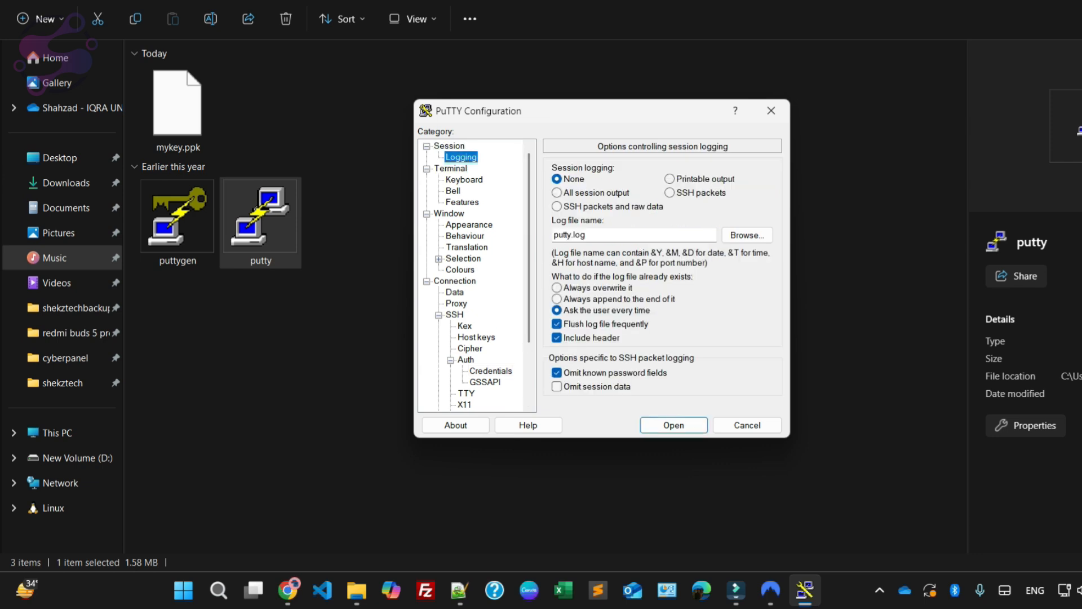
click(449, 146)
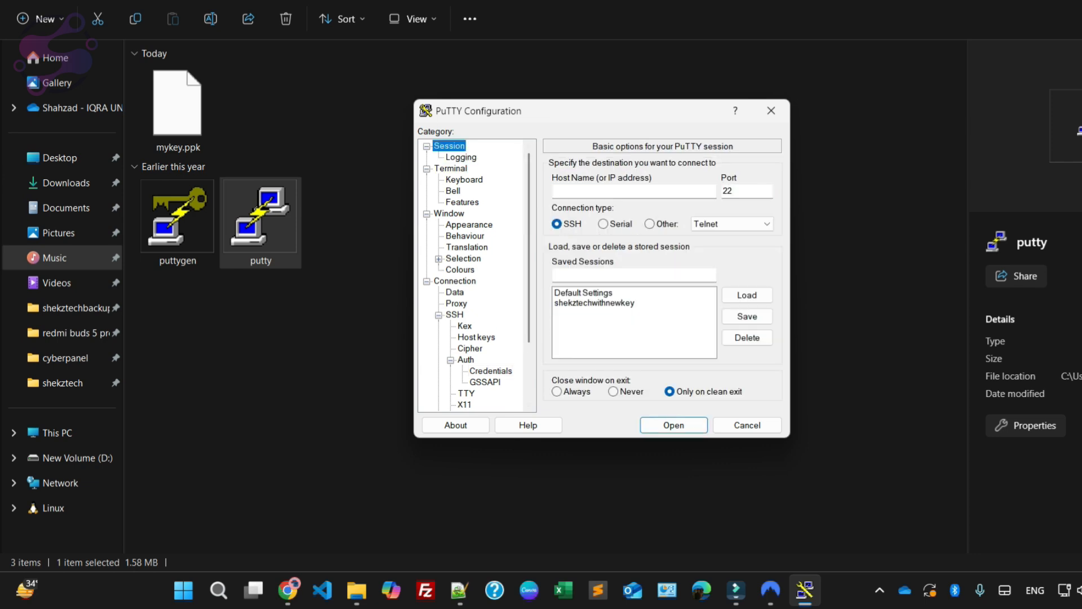
click(634, 190)
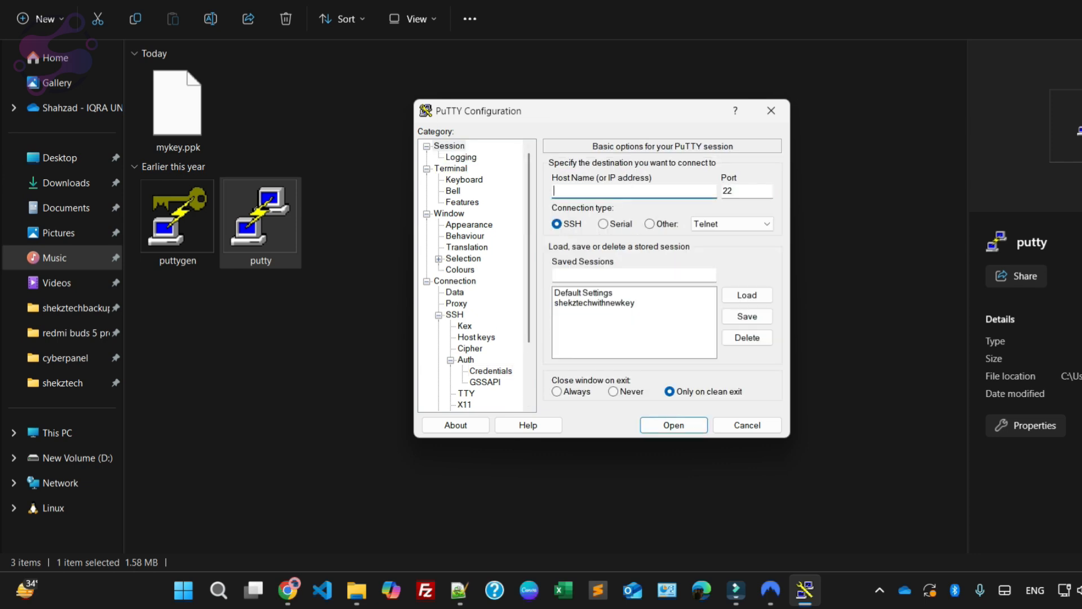
text(shekztech.com)
key(Return)
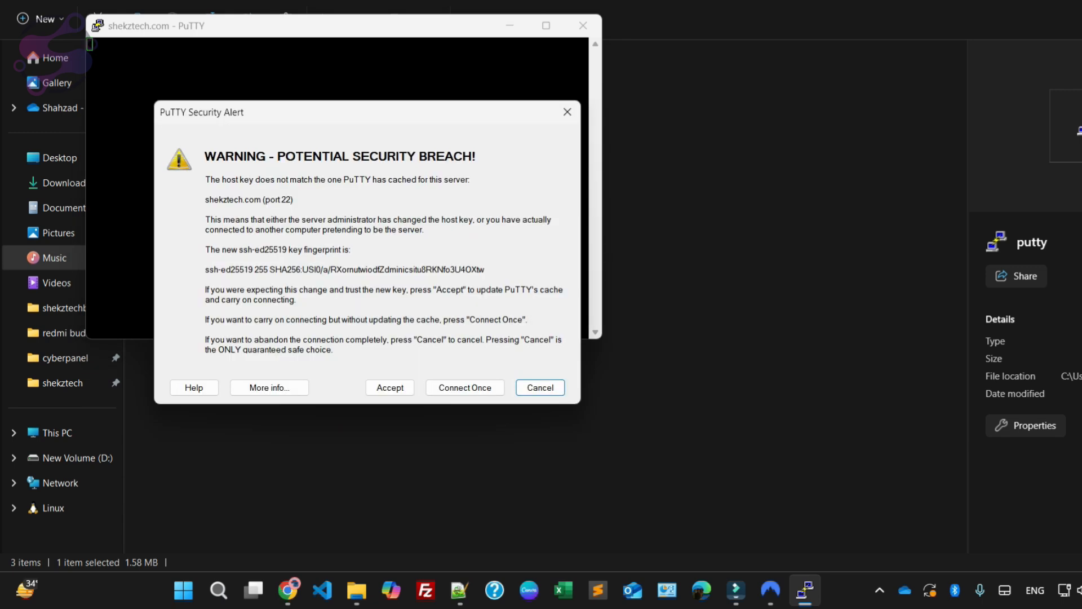
click(390, 387)
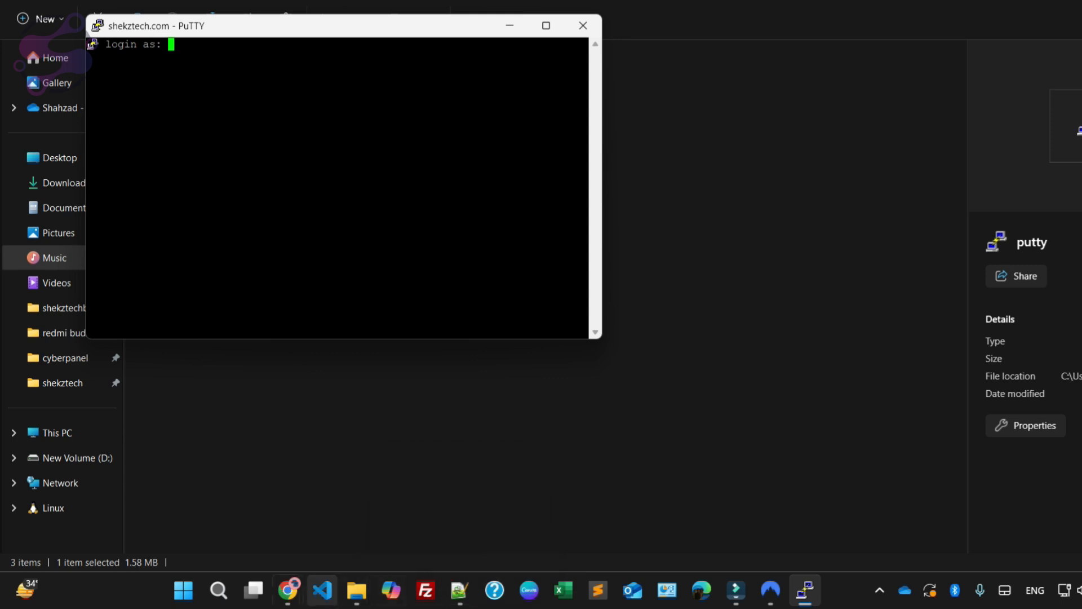
Step: Copy the site's SSH username from CyberPanel's SSH Access page and record it in the Notepad++ notes labelled "ssh username:"
mouse_move(288, 590)
click(371, 516)
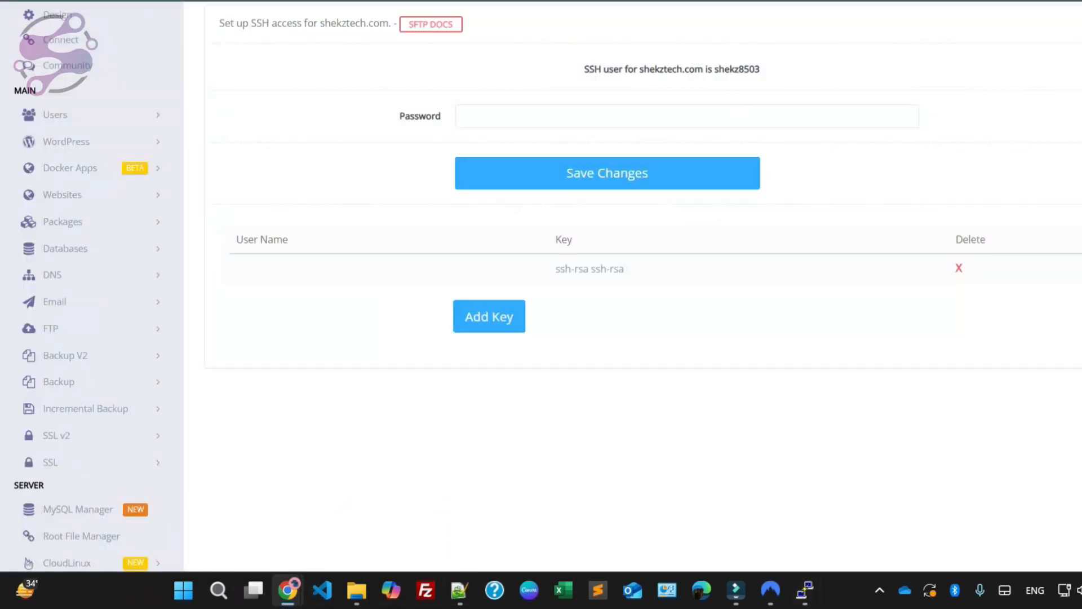
double_click(737, 68)
key(ctrl+c)
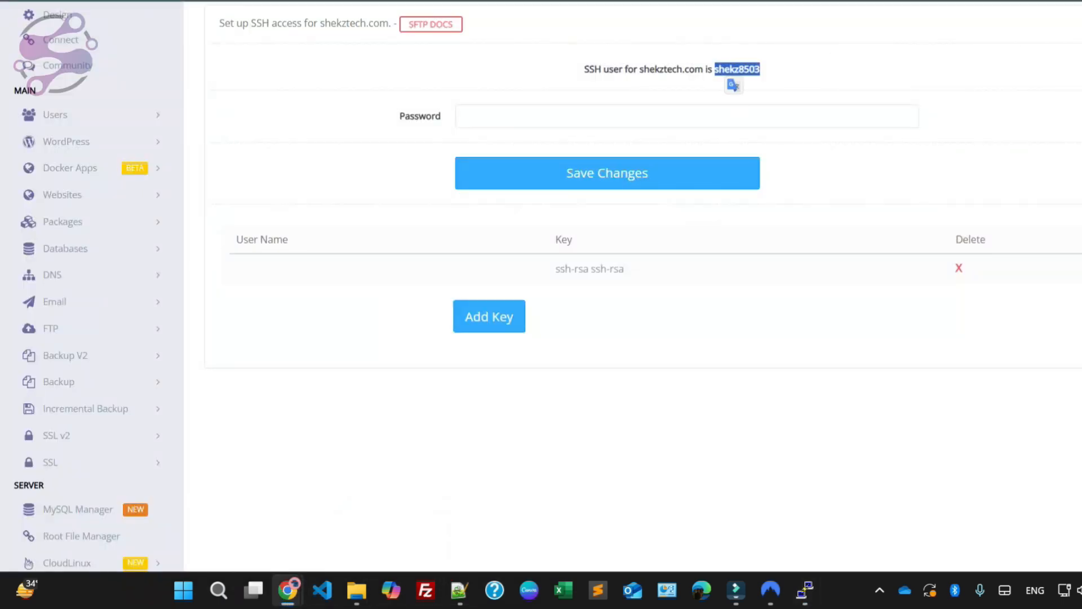
click(459, 590)
key(Return)
key(Return)
text(useran)
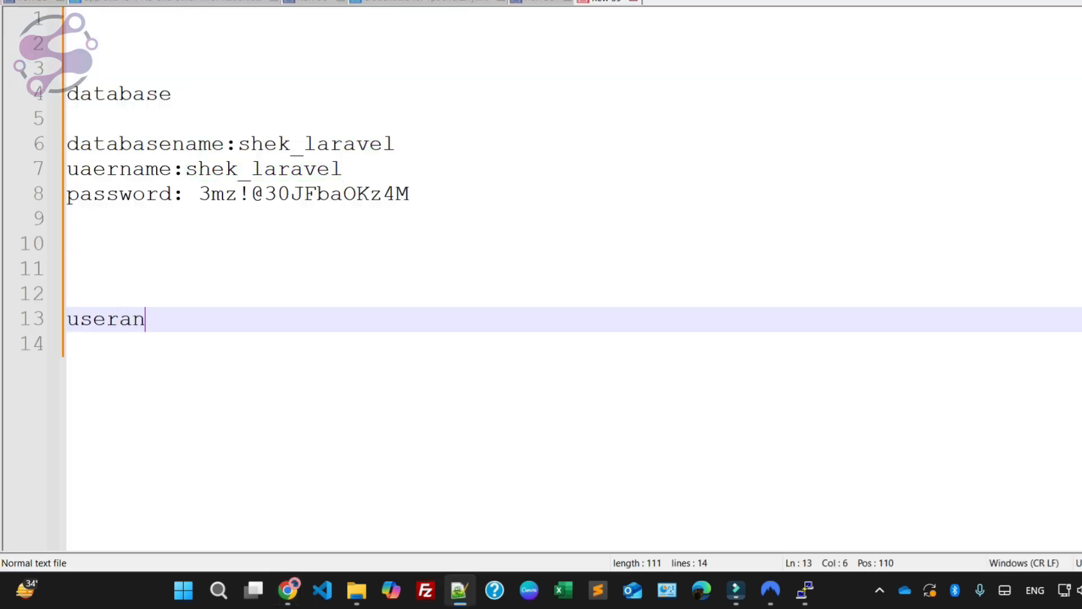
key(BackSpace)
key(BackSpace)
key(BackSpace)
key(BackSpace)
key(BackSpace)
key(BackSpace)
text(ssh username:)
key(ctrl+v)
key(Return)
Step: Add a "password:" line under the SSH username in the notes, filled with the password copied from the database credentials
text(as)
text(:)
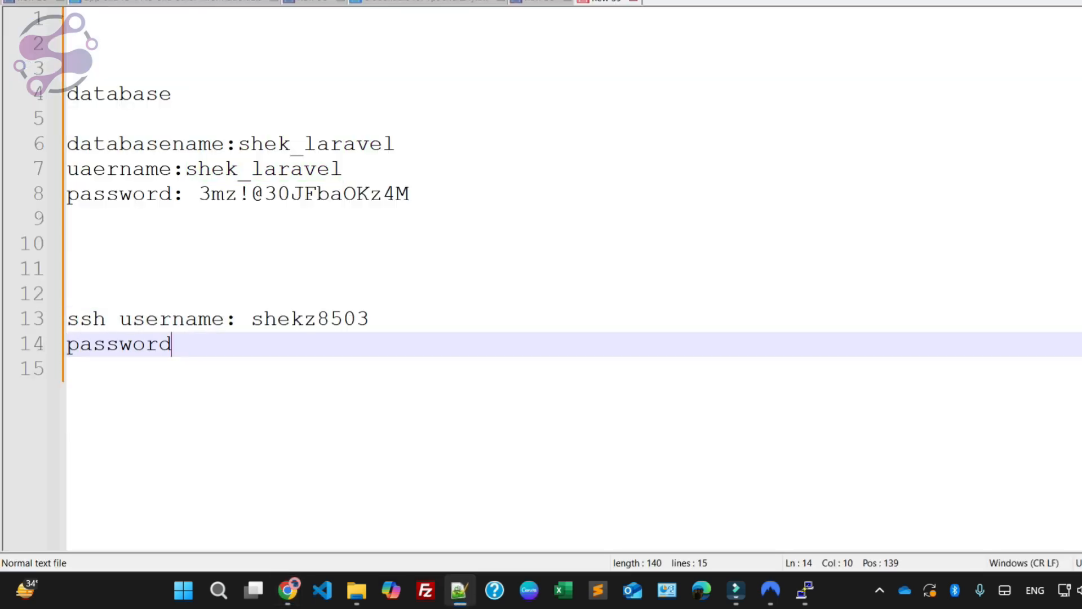
drag(200, 193, 430, 183)
key(ctrl+c)
click(278, 341)
key(ctrl+v)
click(264, 369)
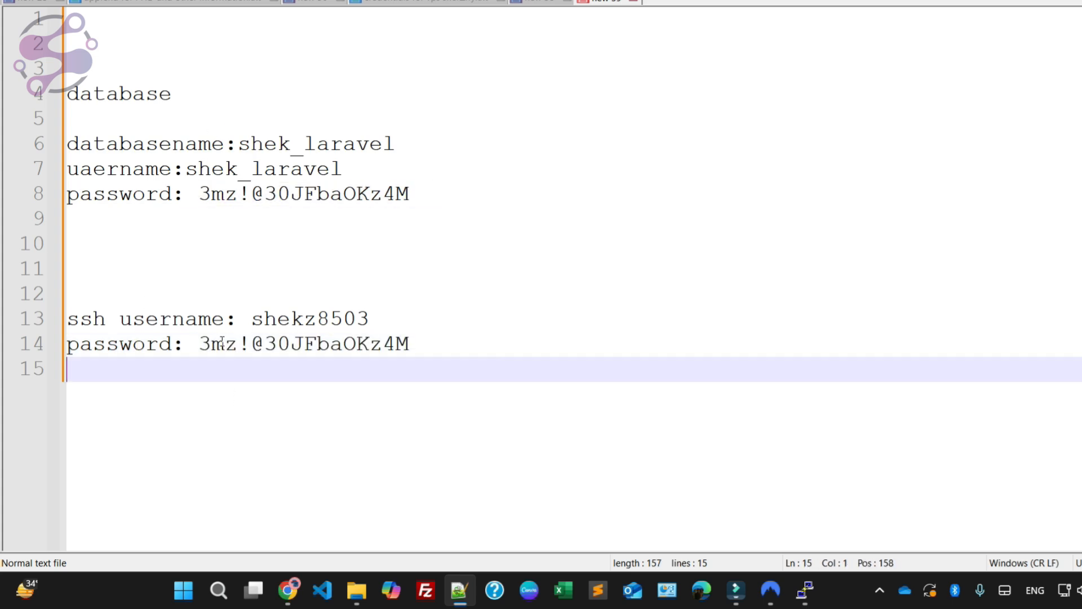
Step: Copy the SSH username from the notes and submit it at the login prompt of the PuTTY session
double_click(266, 319)
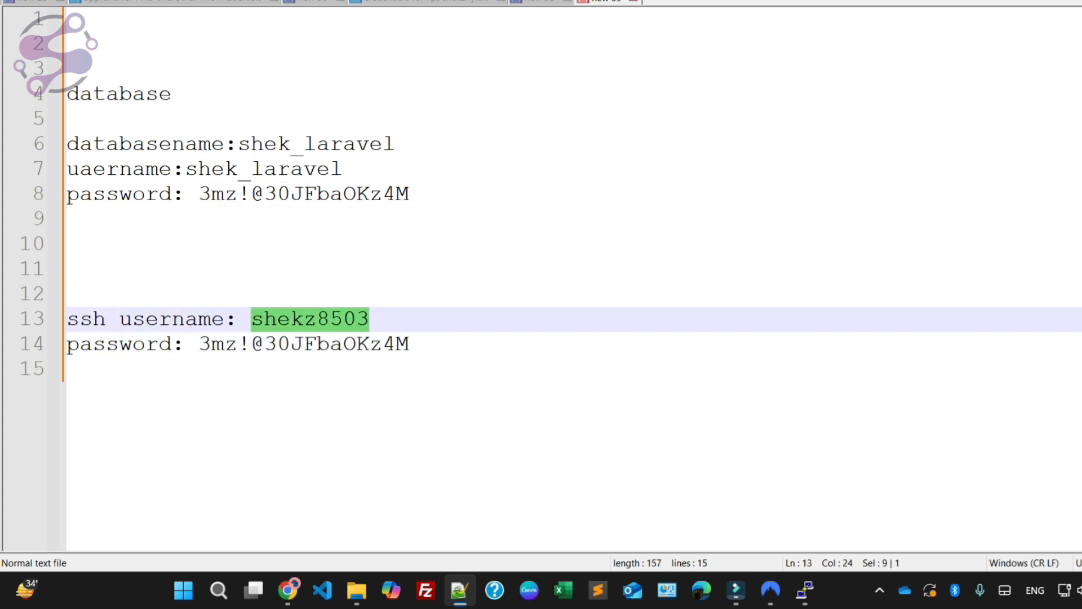
click(805, 591)
right_click(279, 84)
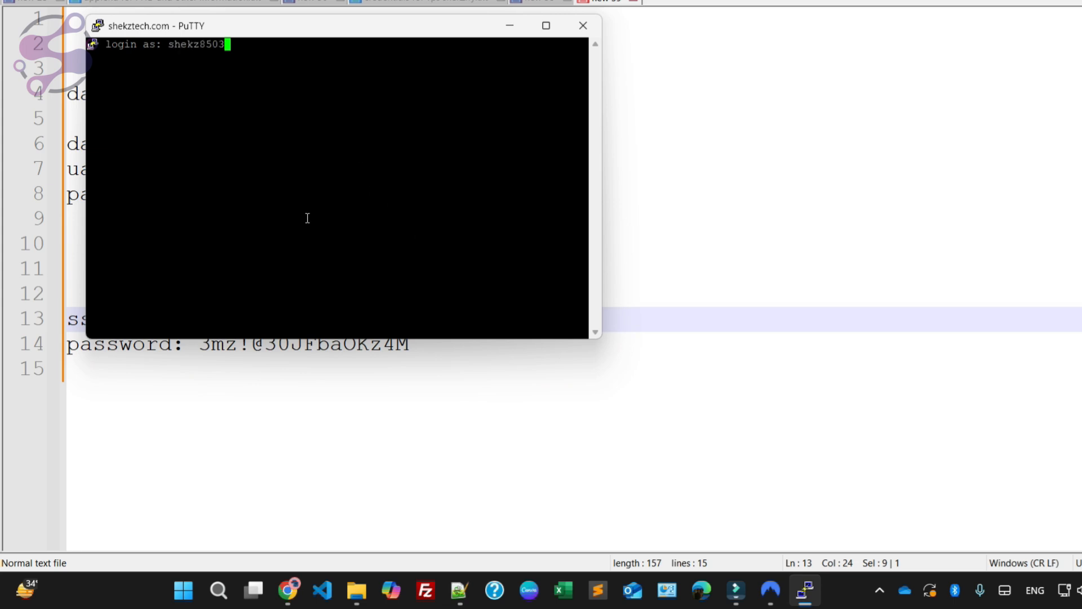
key(Return)
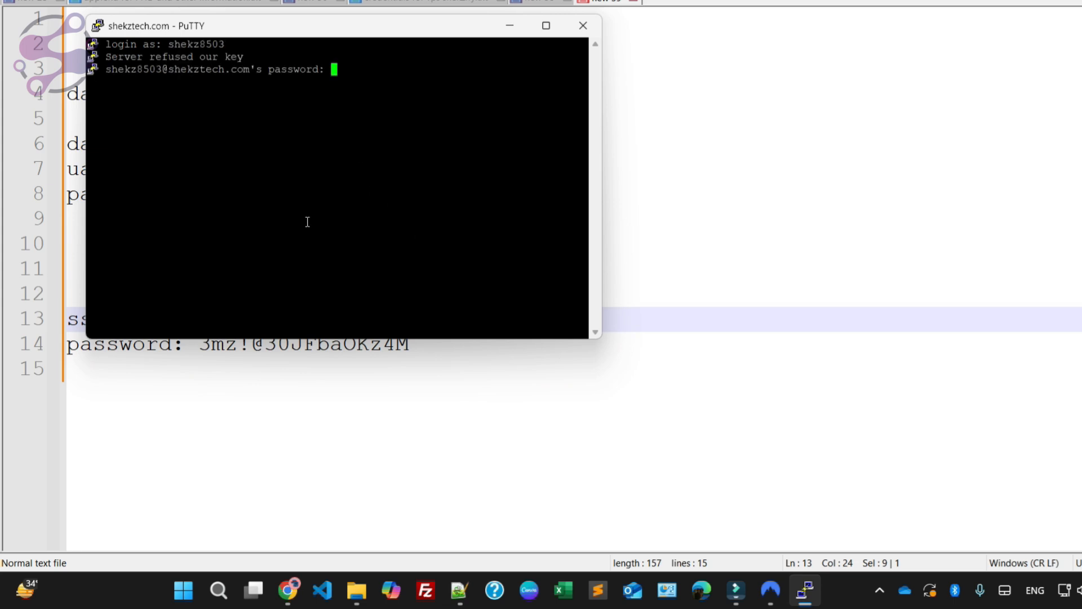
Step: Copy the SSH password from the Notepad++ notes and submit it at the password prompt of the PuTTY session
click(778, 194)
click(201, 340)
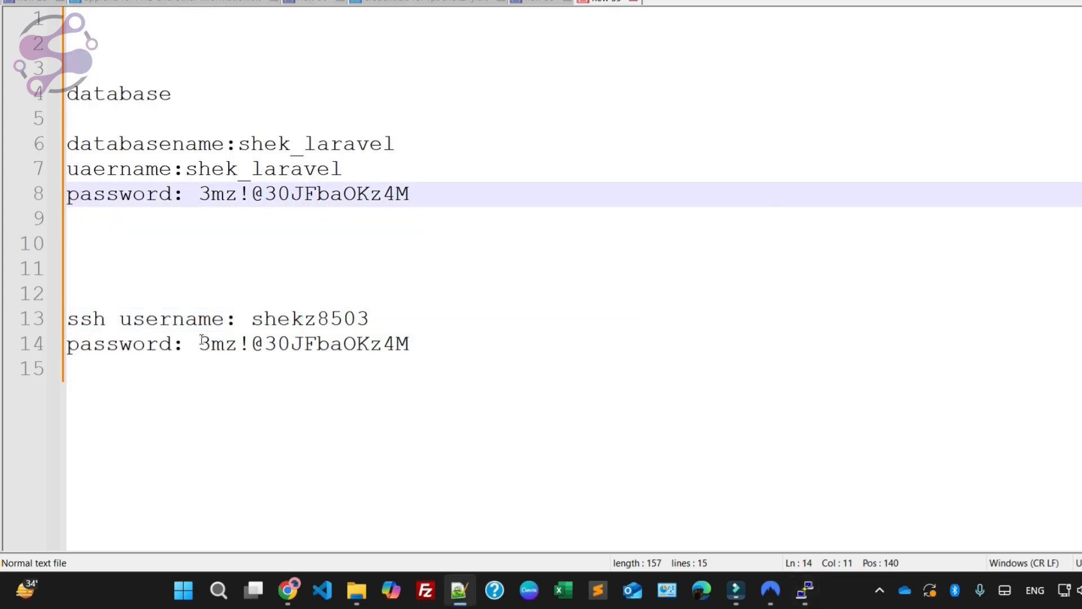
drag(202, 341, 425, 343)
key(alt+Tab)
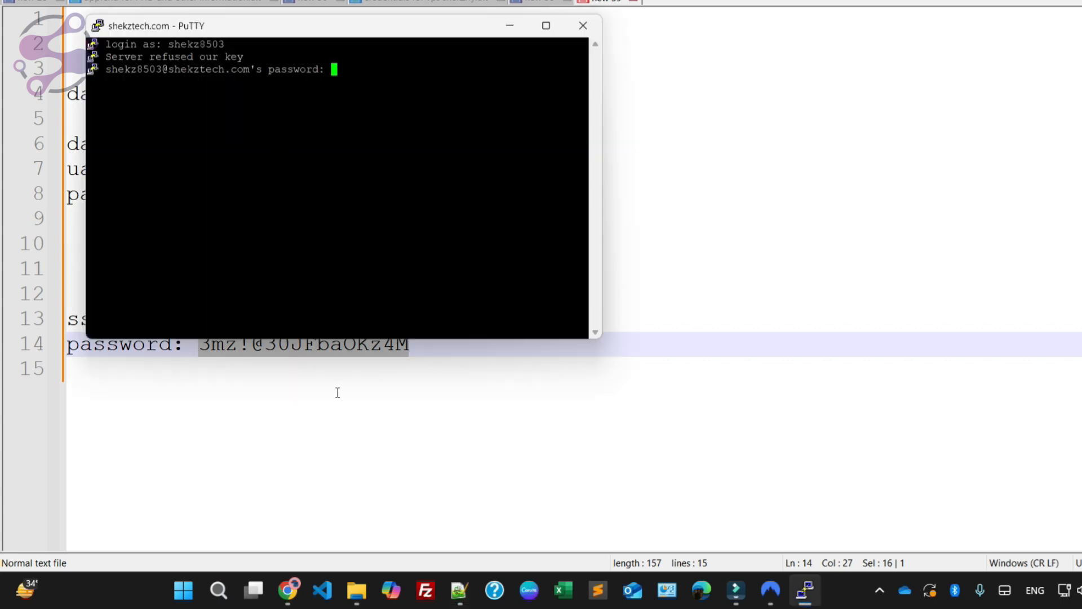
key(Return)
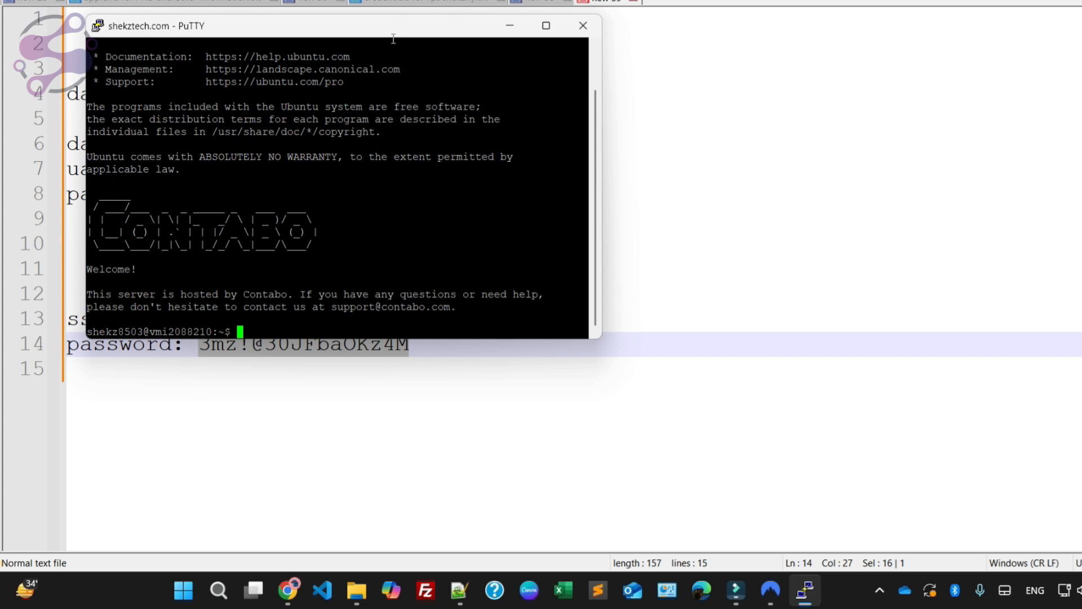
Step: Maximize the PuTTY terminal and list the contents of the home directory with ls
drag(390, 40, 703, 69)
click(433, 61)
click(835, 66)
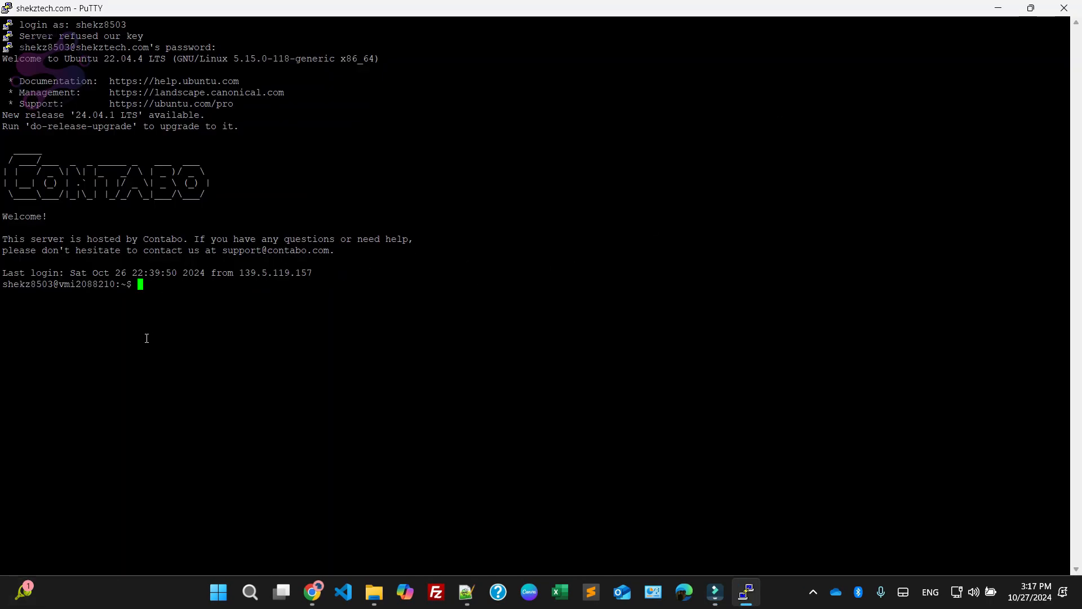
text(ls)
key(Return)
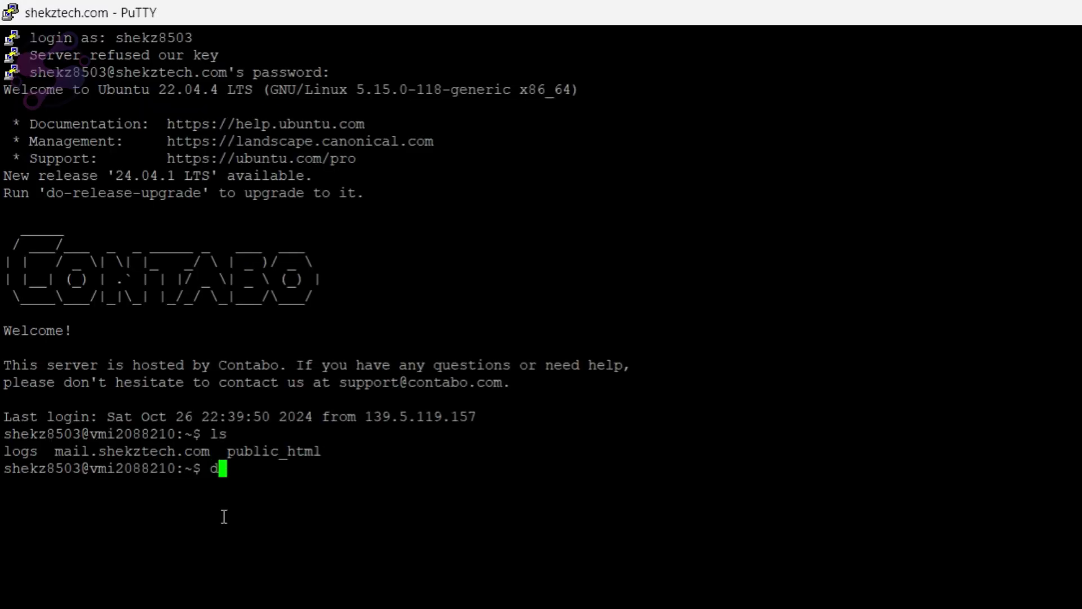
Step: Change into the public_html directory and list its files
text(cd public_htl)
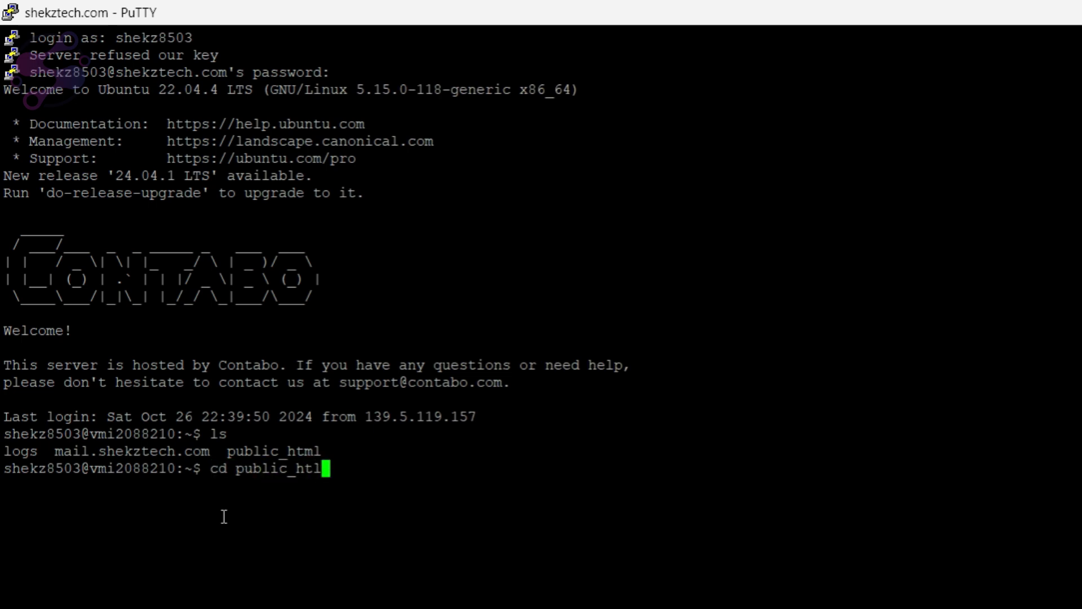
key(BackSpace)
text(ml)
key(Return)
text(l)
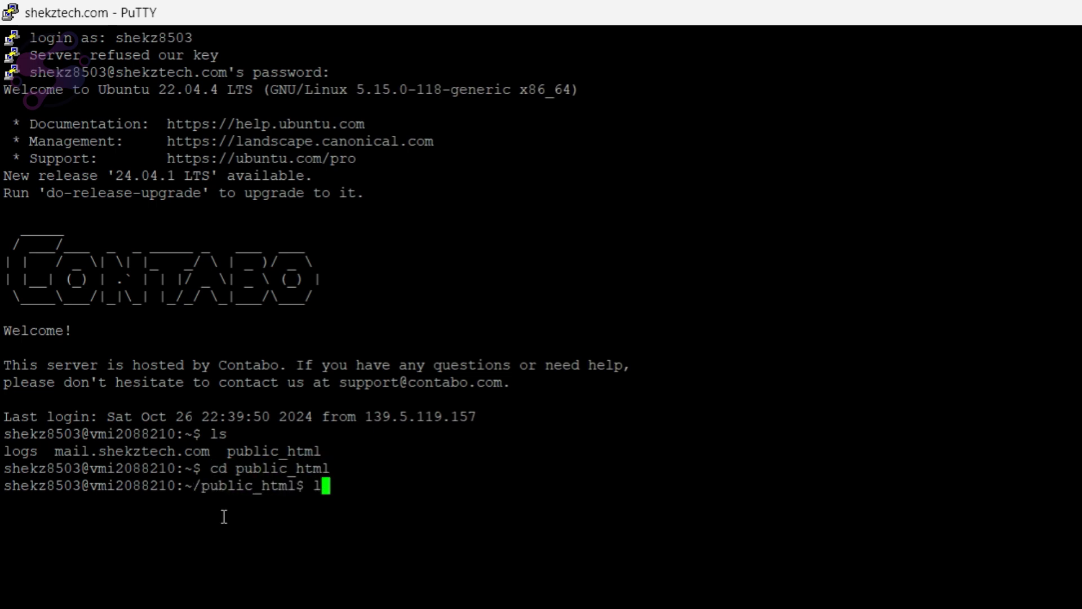
text(s)
key(Return)
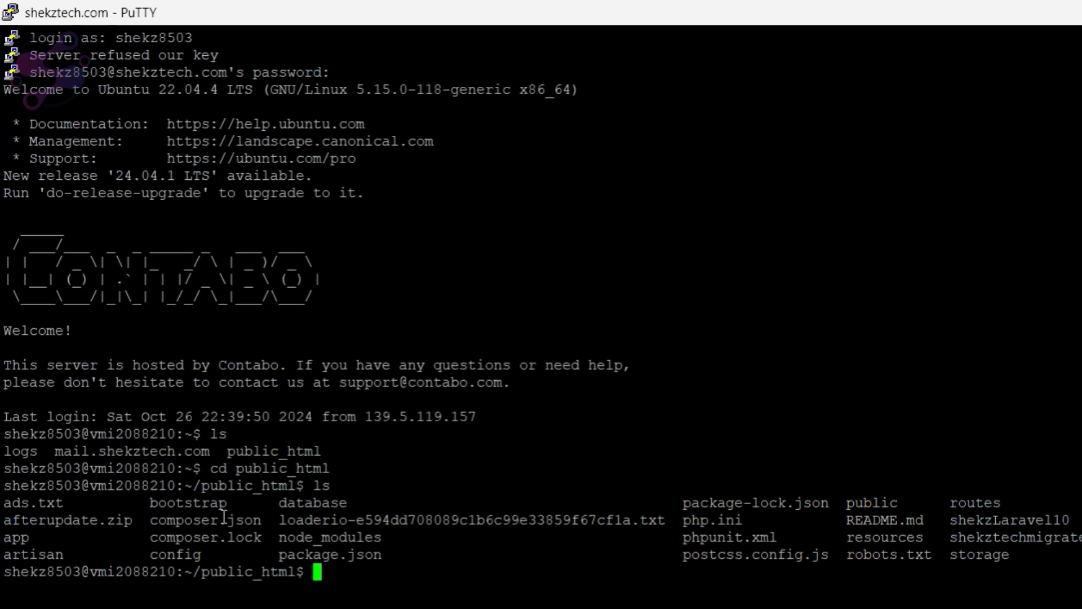
Step: Clear the Laravel application cache by running php artisan cache:clear in public_html
text(php ar)
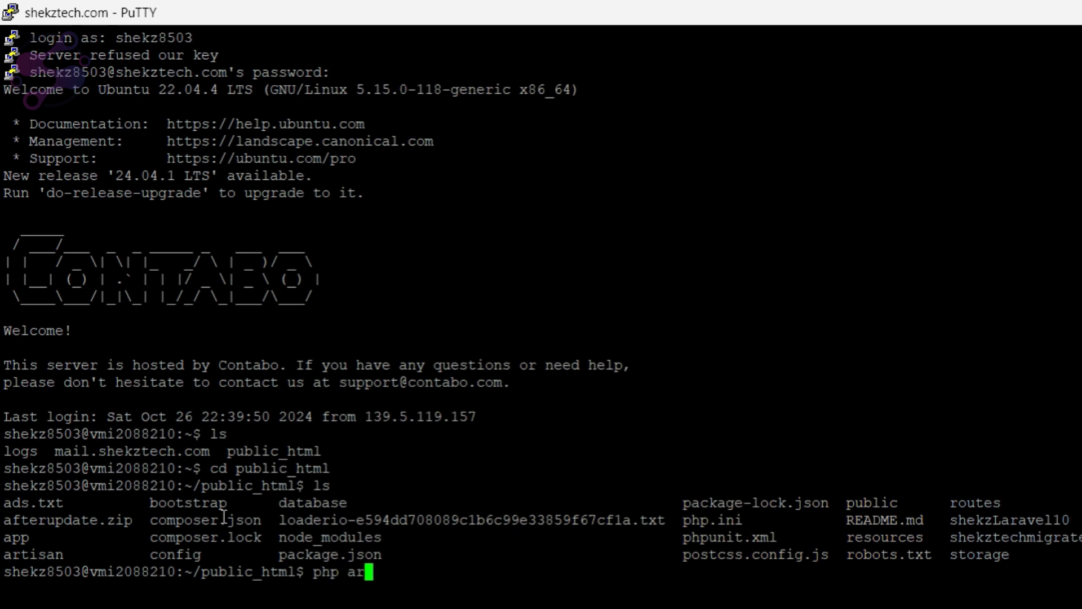
text(tisan cach)
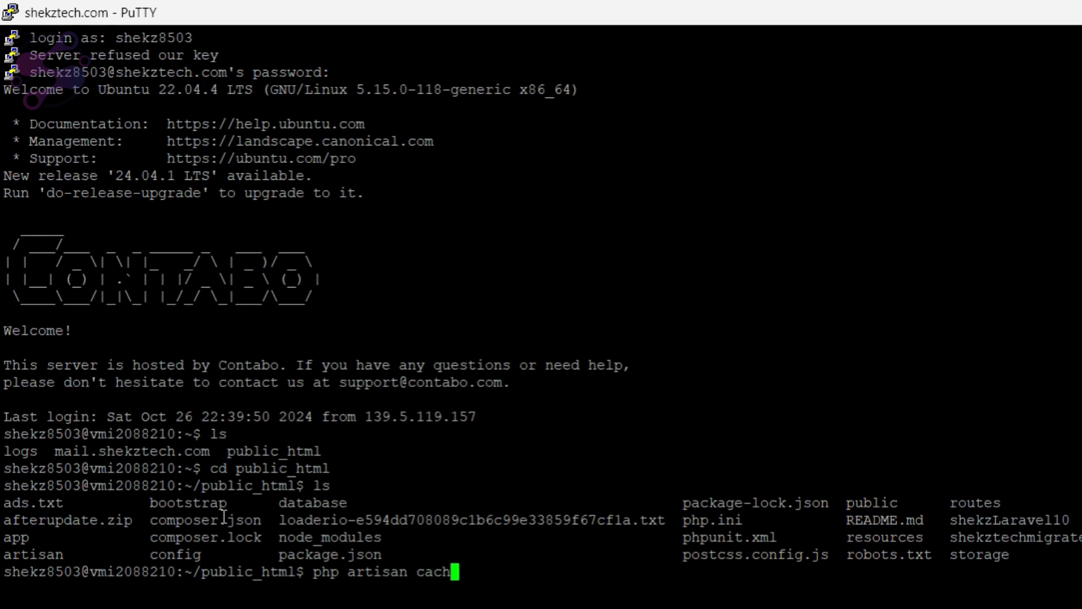
text(e:clear)
key(Return)
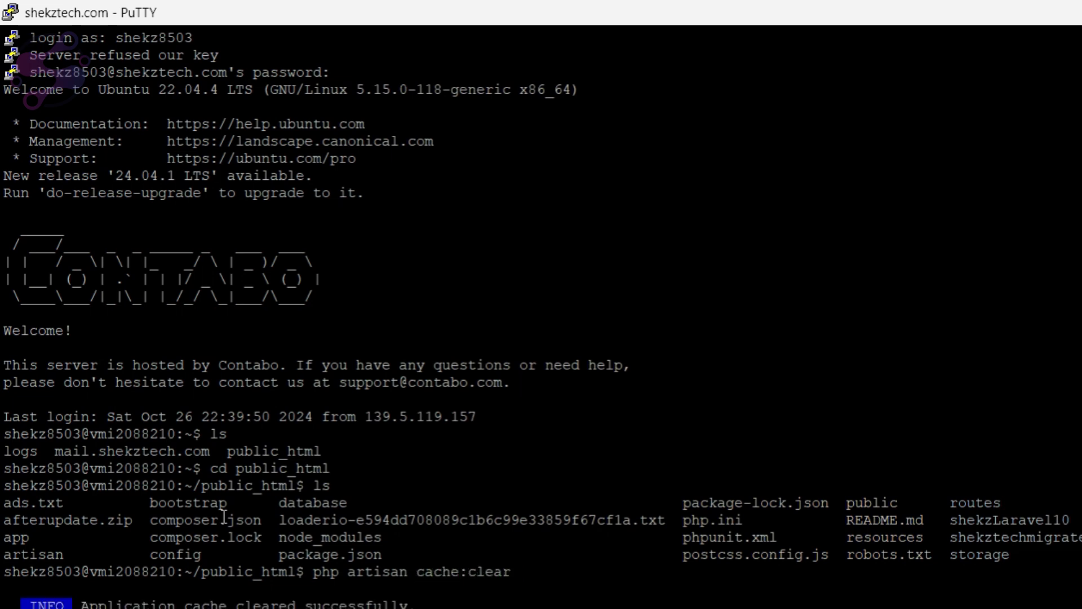
key(alt+Tab)
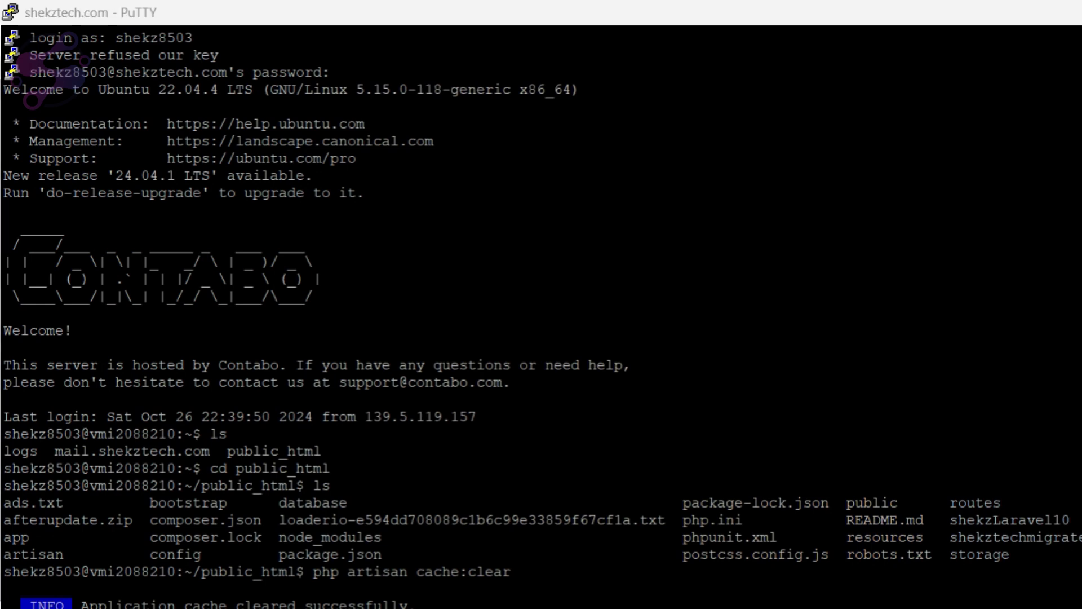
key(alt+Tab)
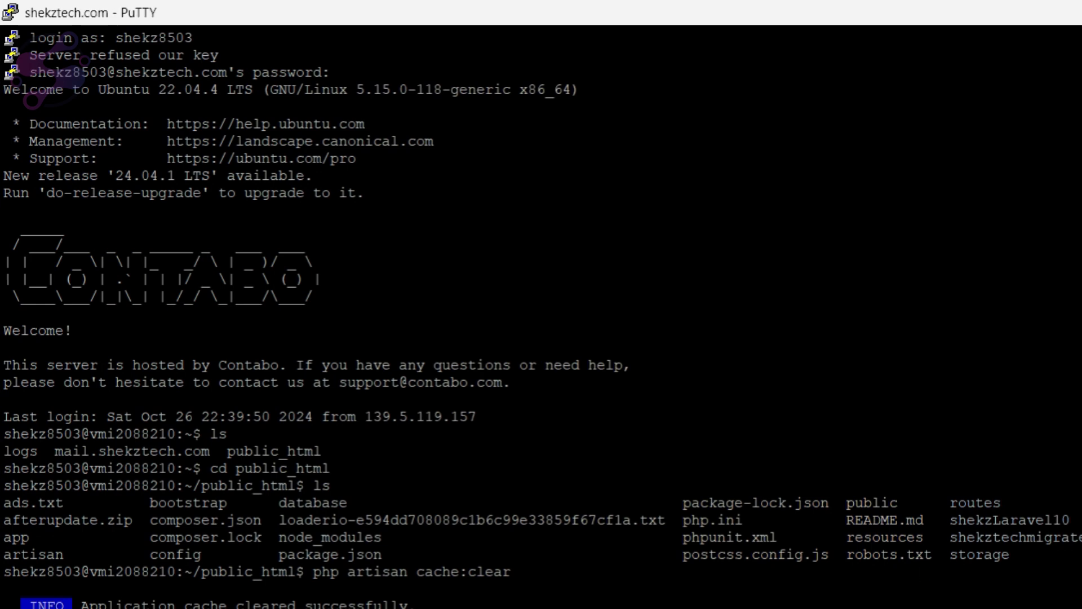
key(shift+Insert)
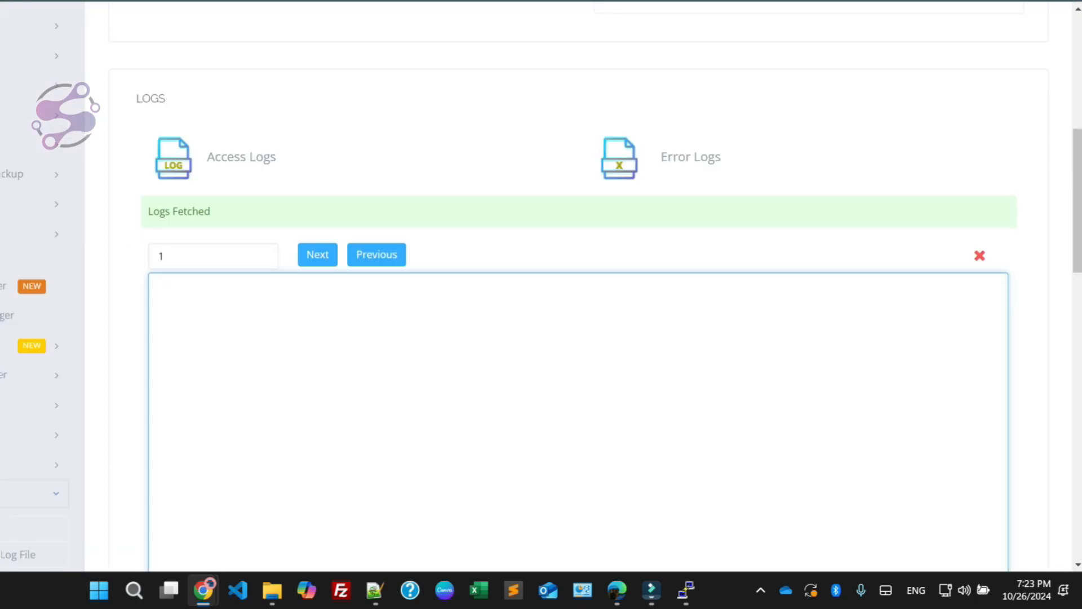
Step: Open the vHost configuration of the shekztech.com website in CyberPanel
scroll(541, 304, up, 9)
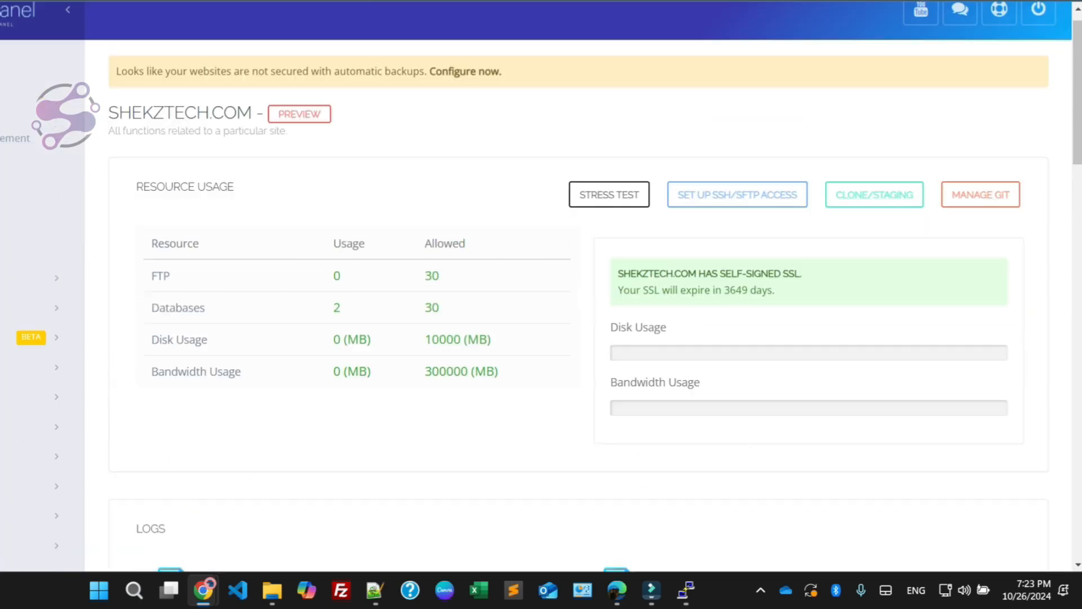
scroll(440, 224, down, 15)
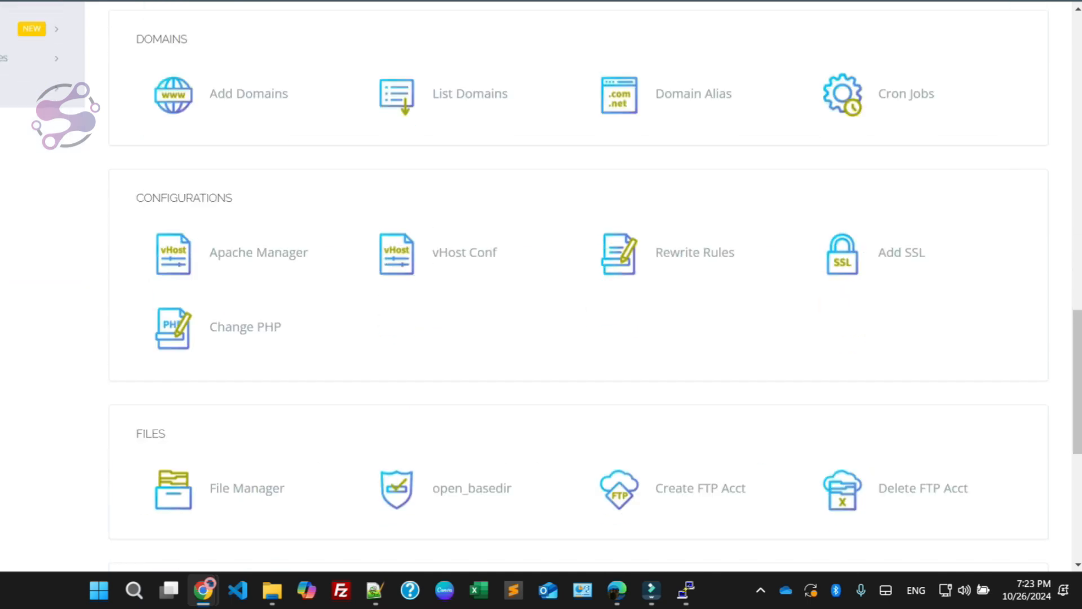
scroll(541, 305, down, 3)
scroll(541, 304, up, 9)
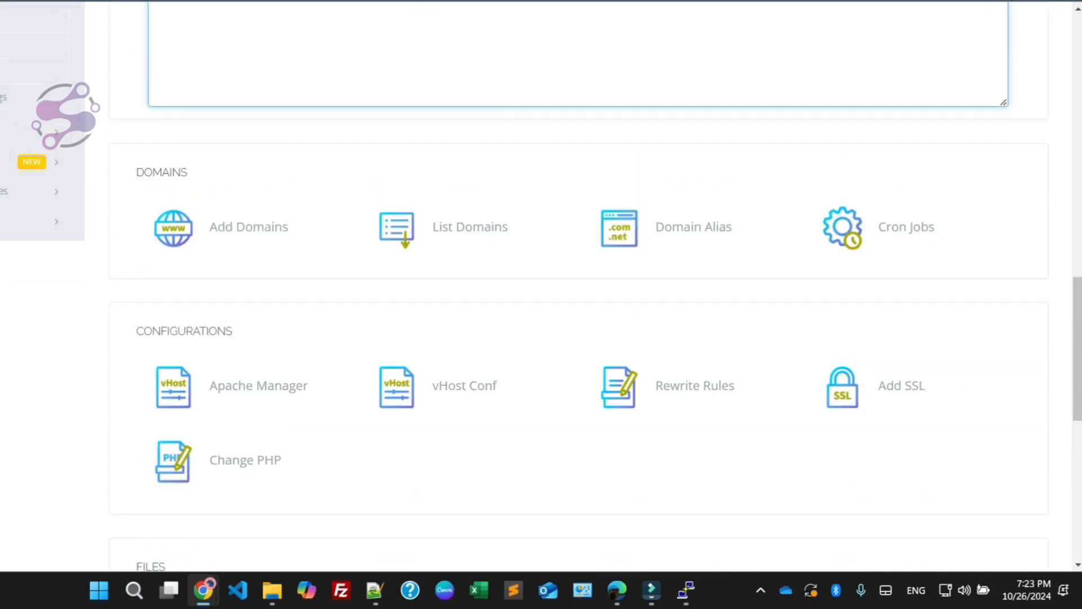
click(465, 385)
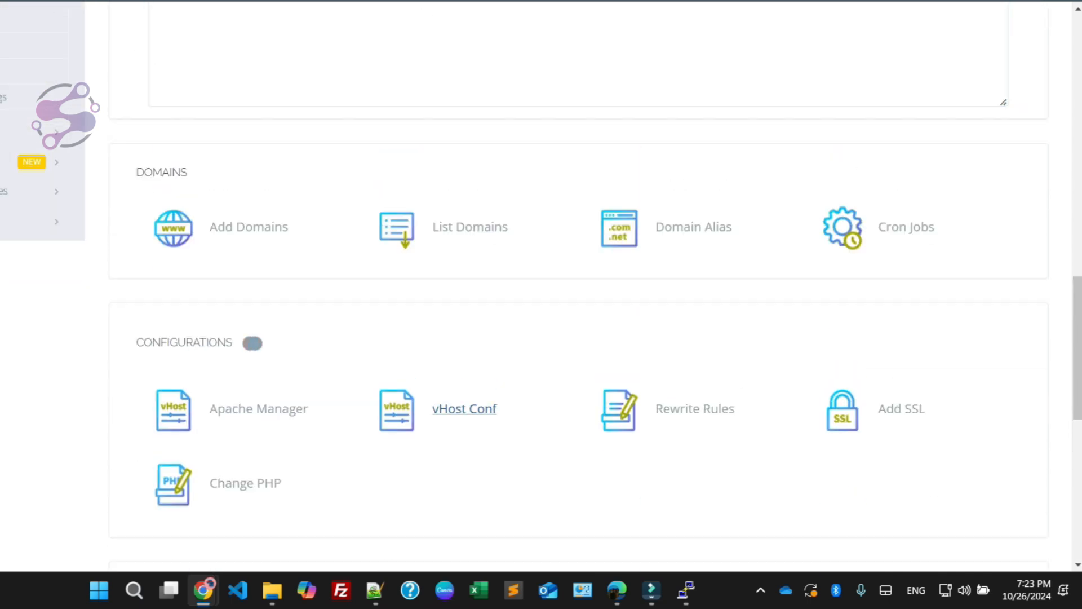
scroll(372, 265, down, 7)
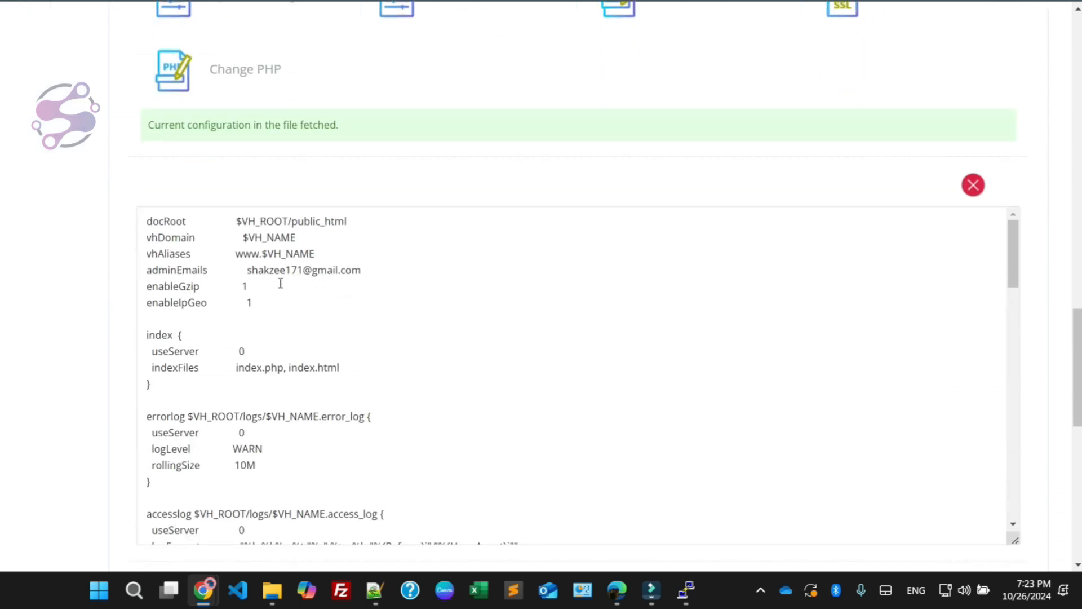
Step: Set the docRoot in the vHost configuration to $VH_ROOT/public_html/public and save the configuration
click(163, 222)
double_click(163, 222)
click(309, 240)
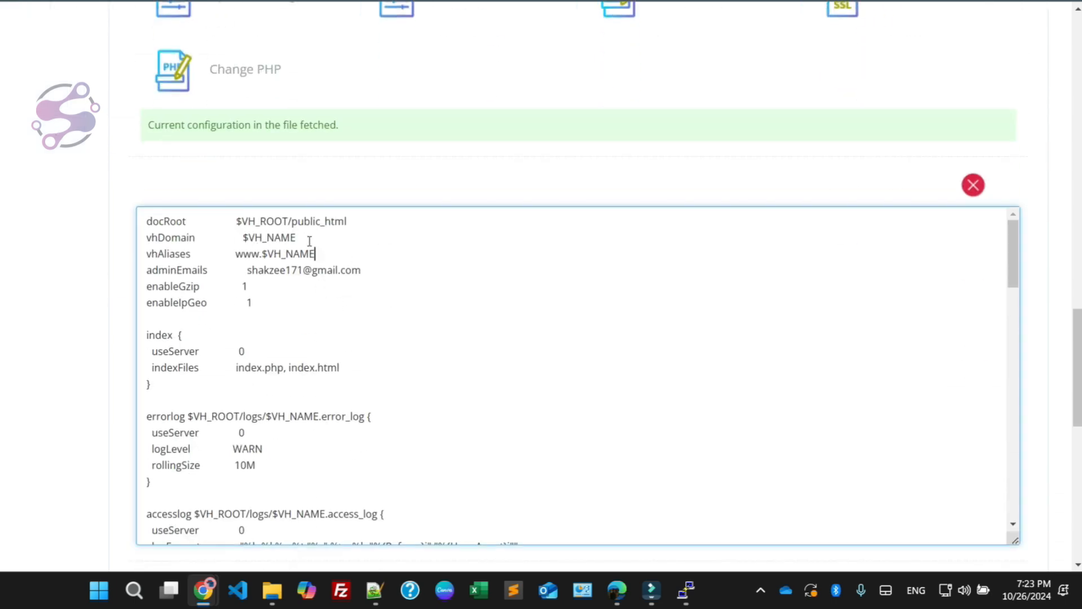
double_click(310, 222)
click(366, 219)
text(/public)
scroll(127, 327, down, 5)
key(Tab)
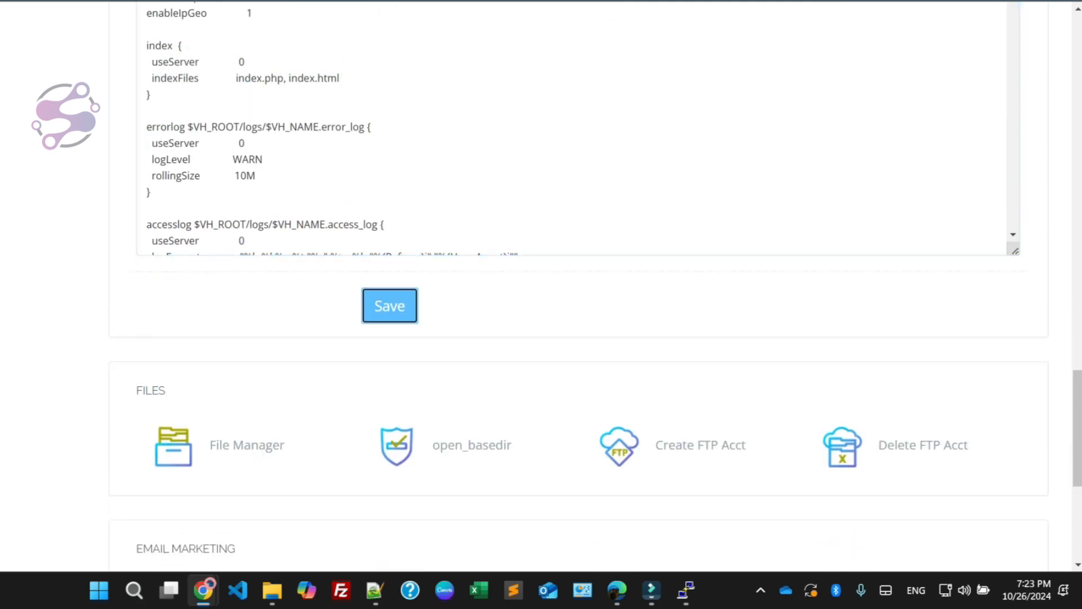
key(Return)
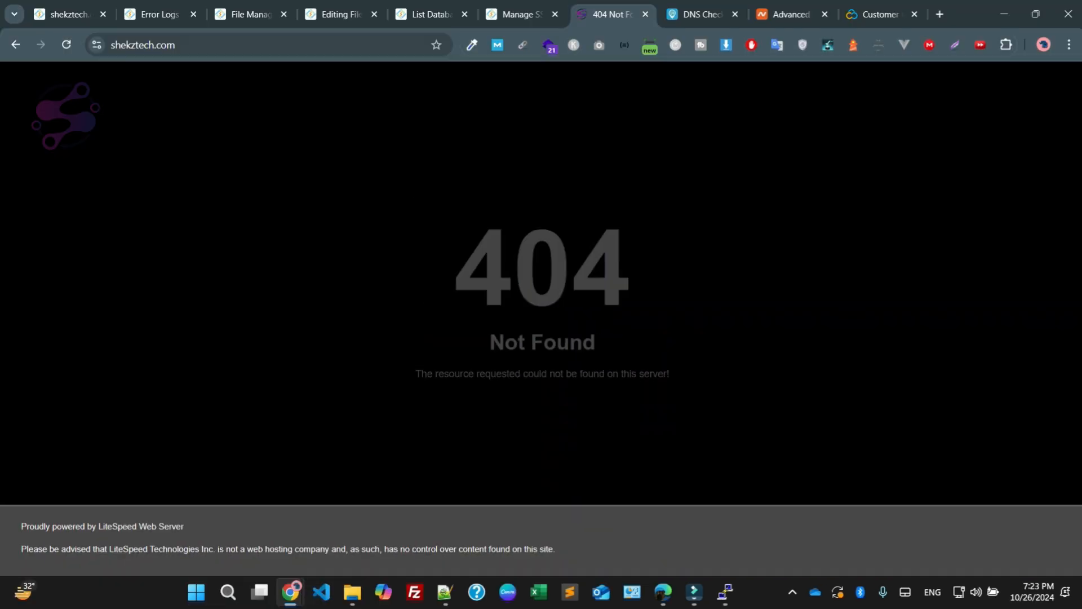
click(217, 51)
click(221, 51)
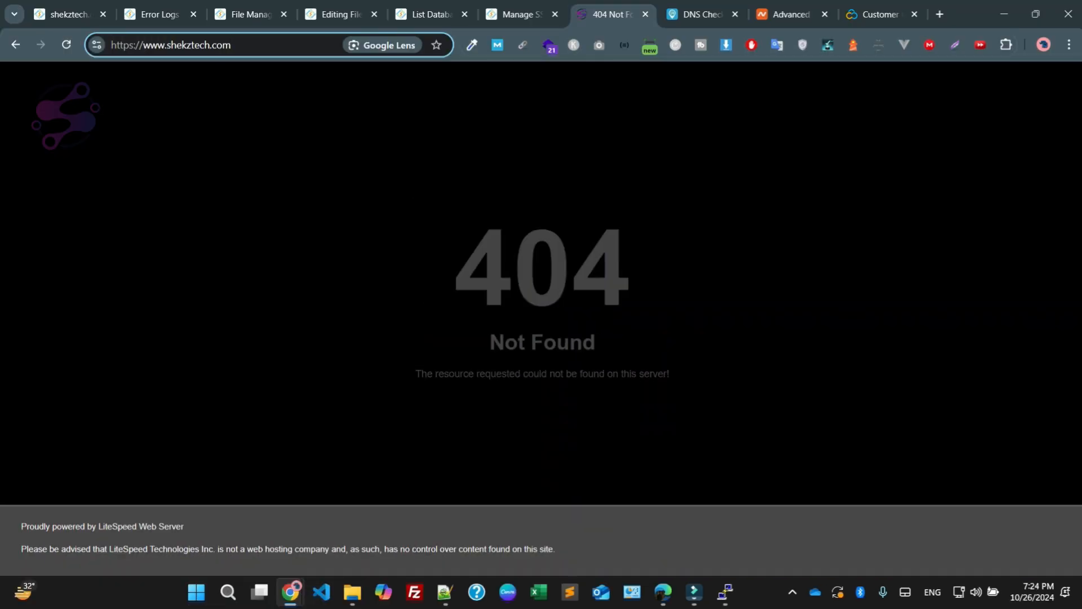
text(/public)
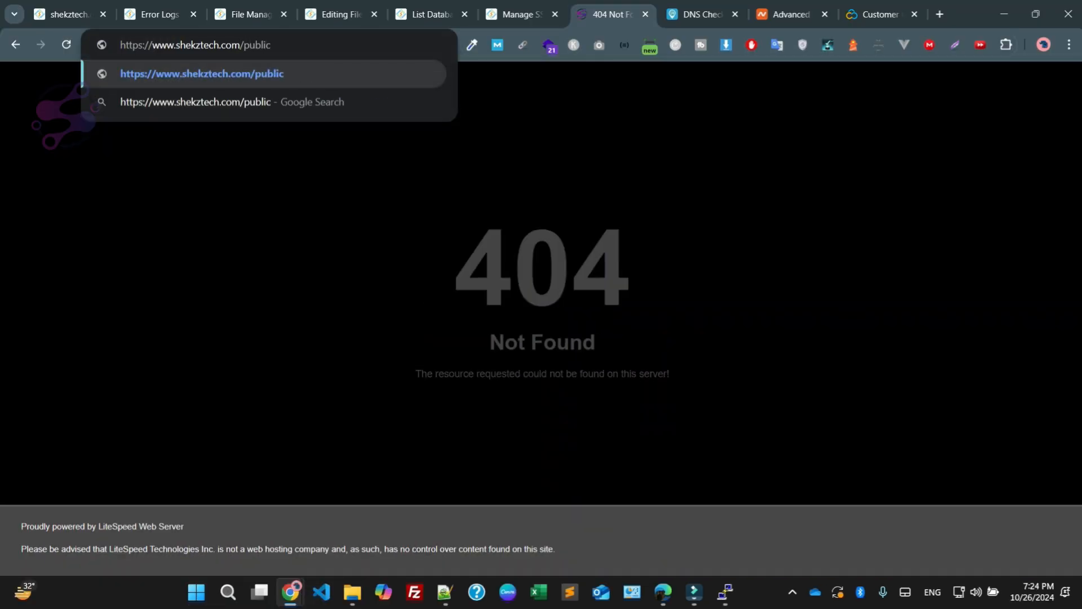
key(BackSpace)
key(BackSpace)
key(BackSpace)
key(BackSpace)
key(BackSpace)
key(BackSpace)
key(BackSpace)
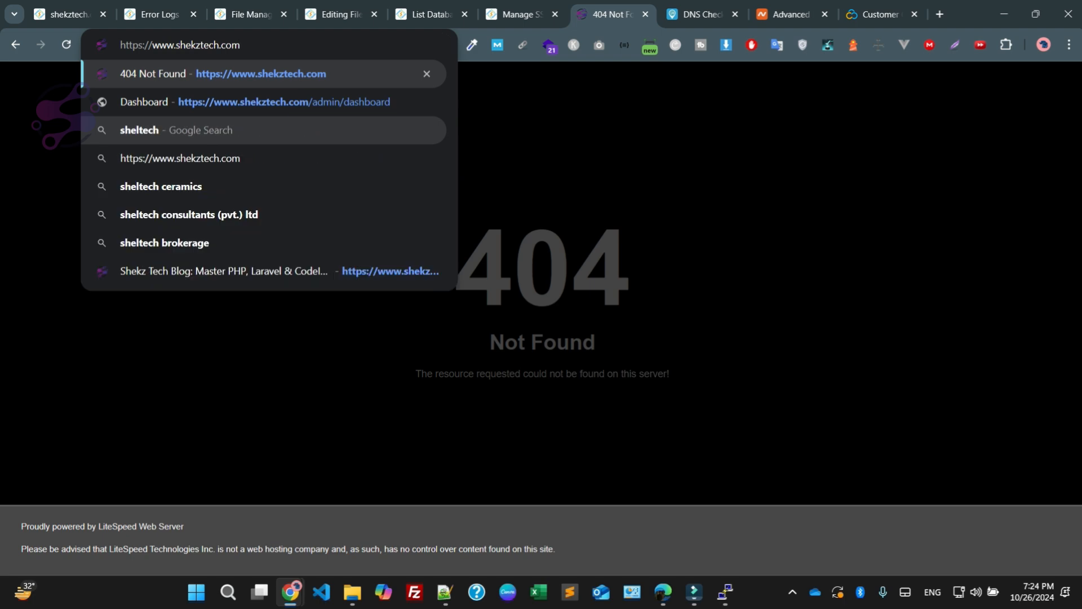
key(Return)
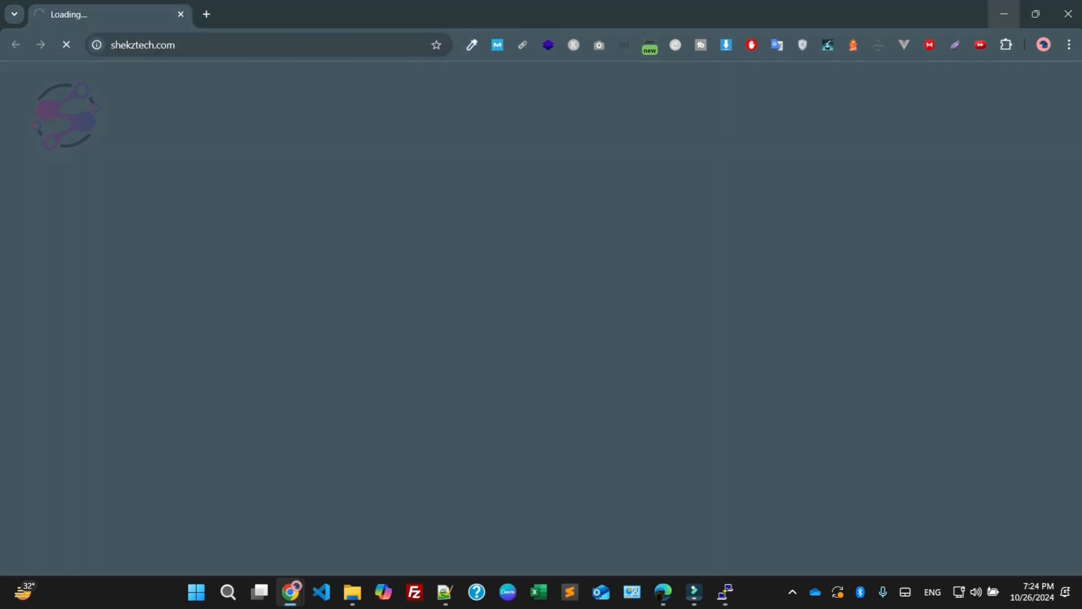
click(1035, 13)
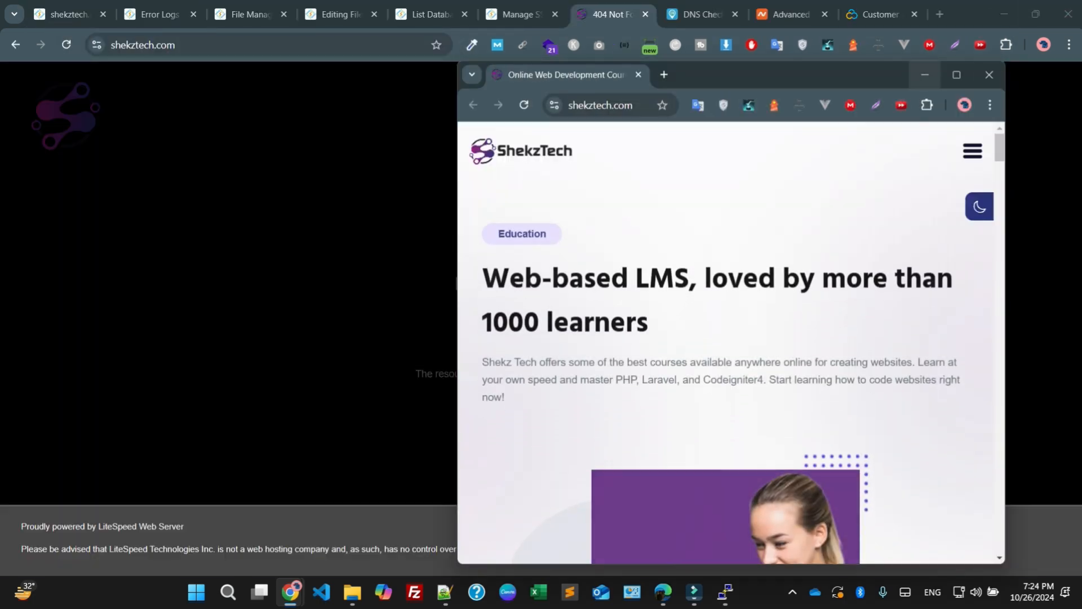
key(super+Up)
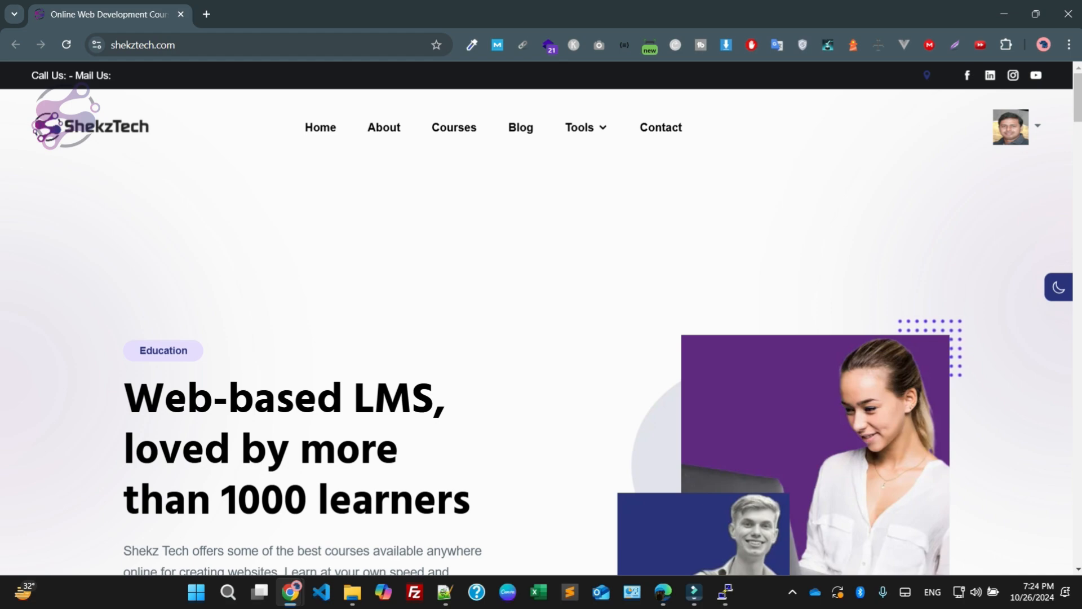
Step: Check the site's About page, return to the home page and review its About Us, category and course sections
click(383, 127)
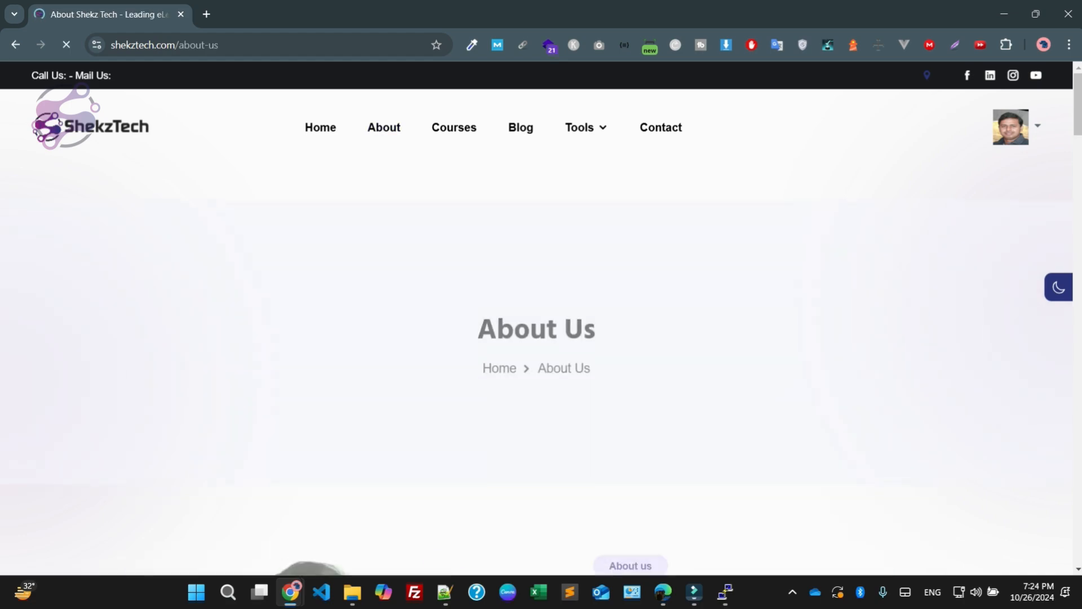
scroll(570, 350, down, 12)
scroll(570, 350, up, 12)
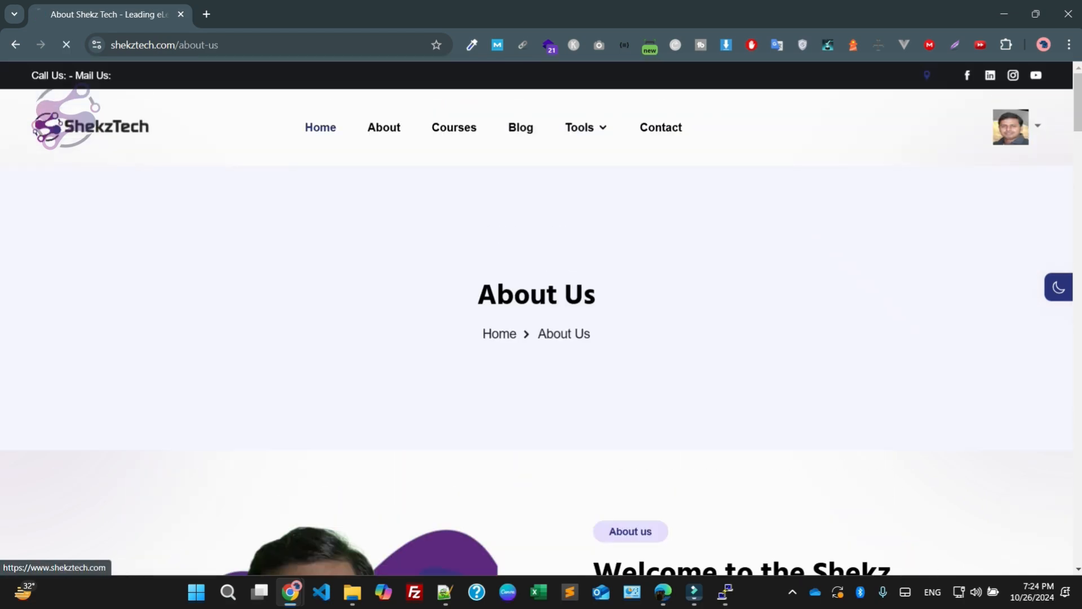
click(320, 127)
scroll(723, 116, down, 5)
scroll(434, 333, down, 5)
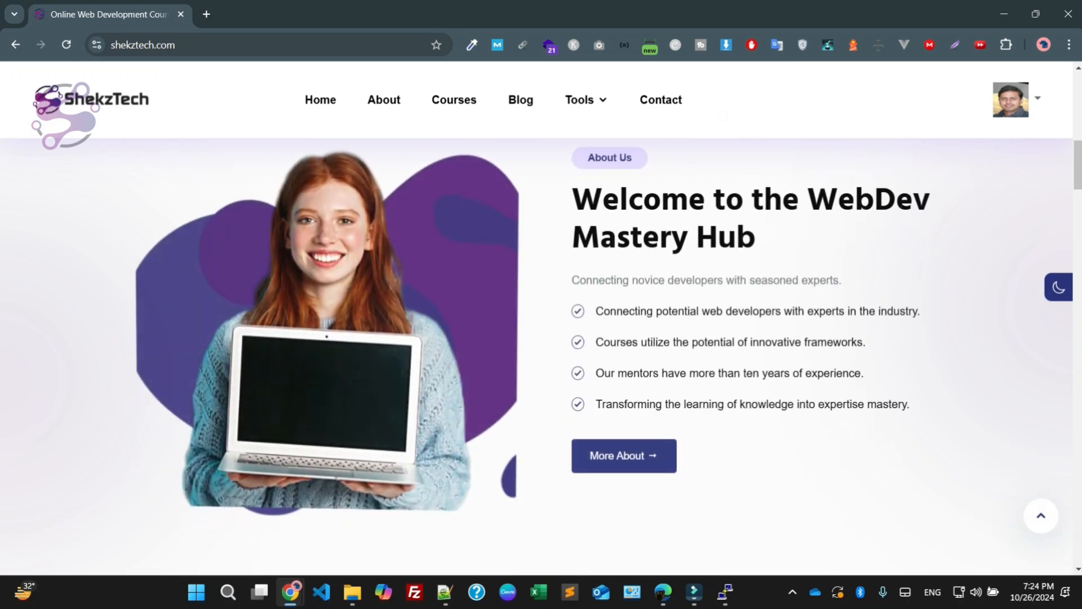
click(434, 332)
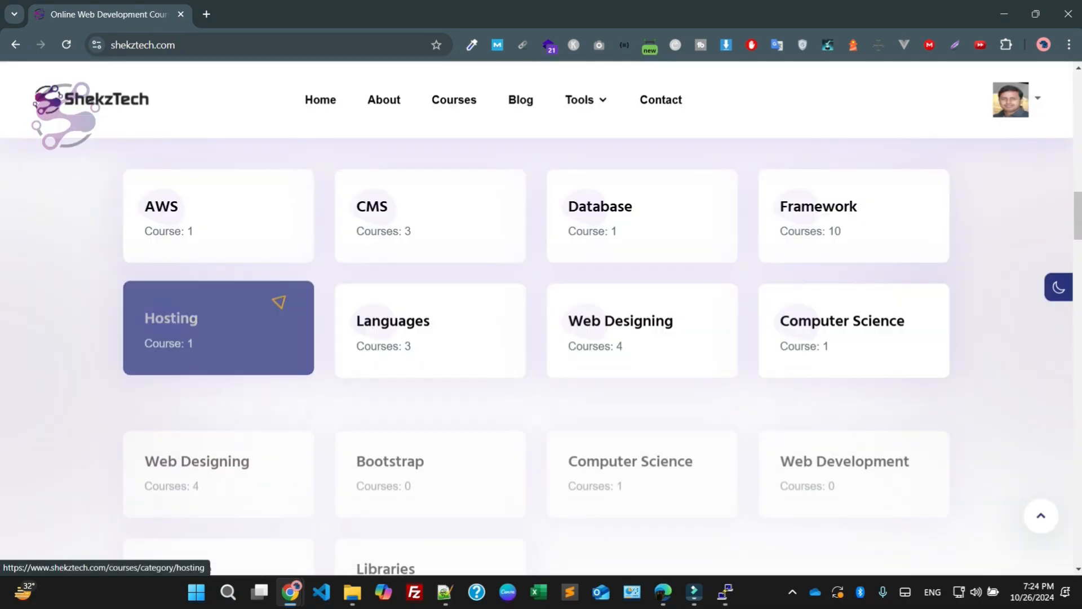
scroll(277, 299, down, 10)
Step: Check the Blog page and read through the post "Guide to Compile PHP with AVIF Support on AlmaLinux"
click(521, 99)
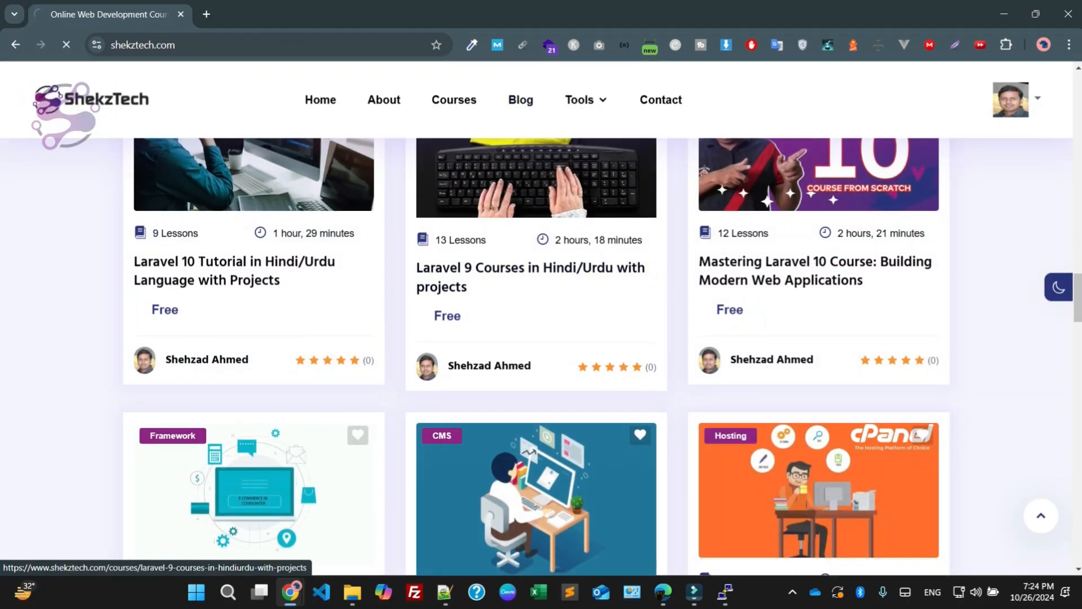
scroll(535, 253, down, 5)
scroll(394, 338, up, 5)
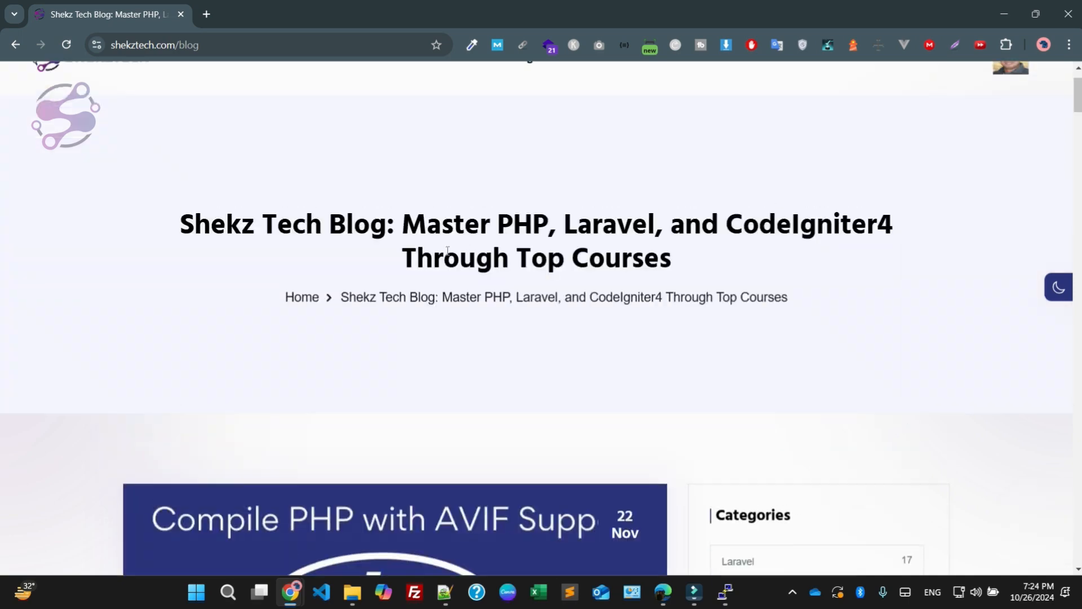
scroll(394, 338, down, 9)
scroll(394, 338, up, 2)
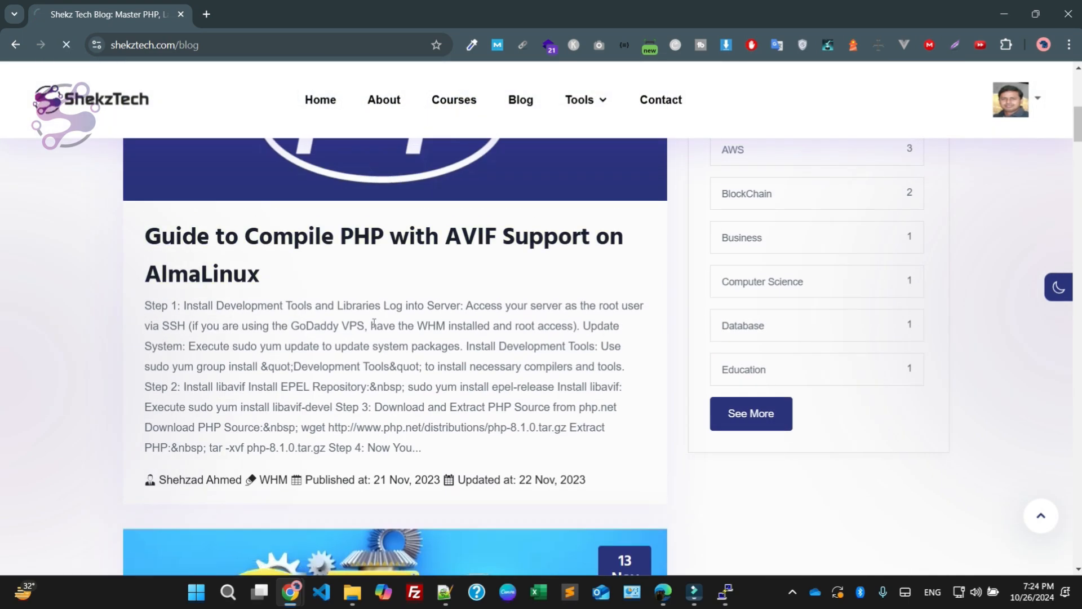
click(282, 237)
scroll(282, 237, down, 15)
scroll(395, 338, down, 20)
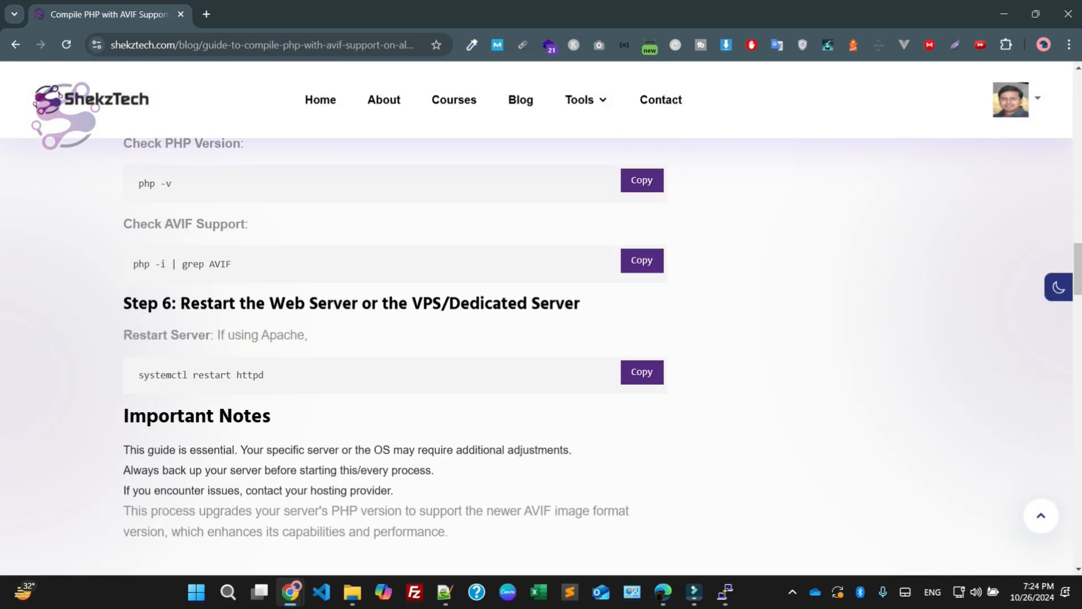
Step: Check the Courses page and review the details of "Laravel 9 Courses in Hindi/Urdu with projects"
click(453, 99)
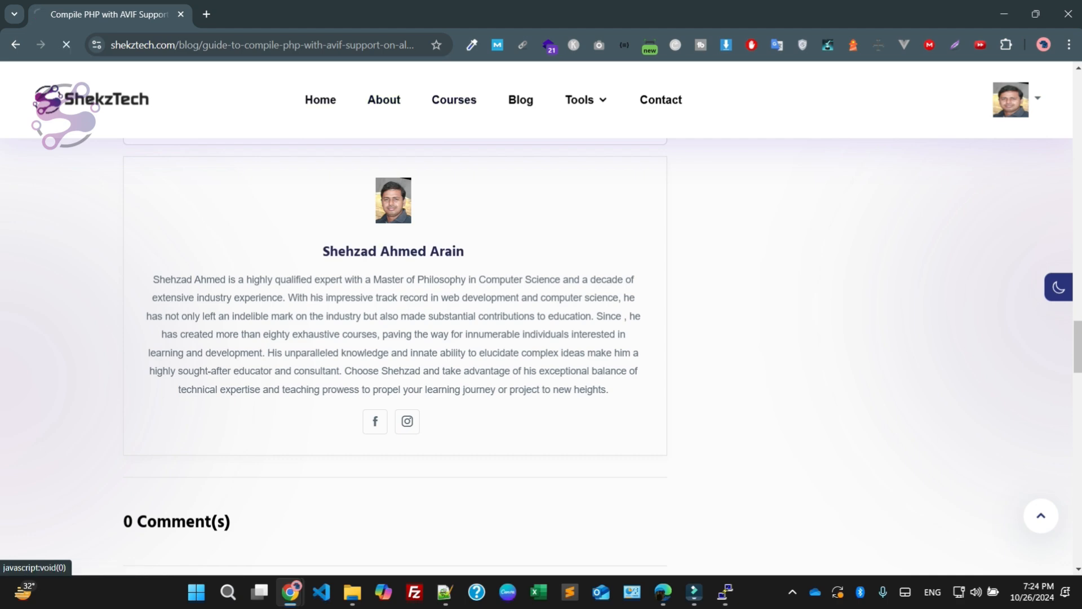
scroll(541, 338, down, 10)
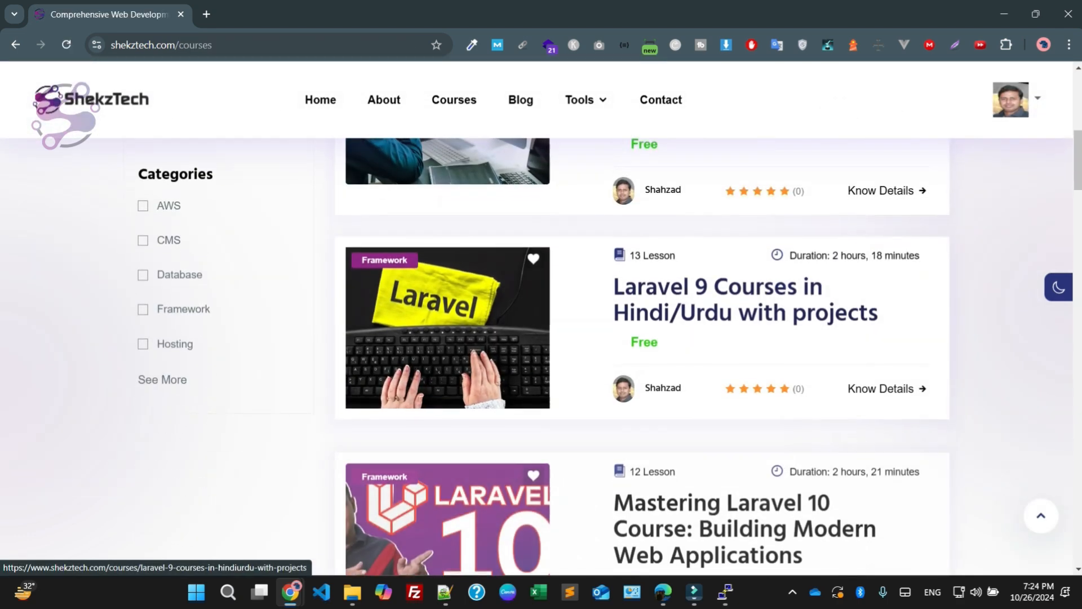
click(448, 345)
scroll(498, 285, down, 15)
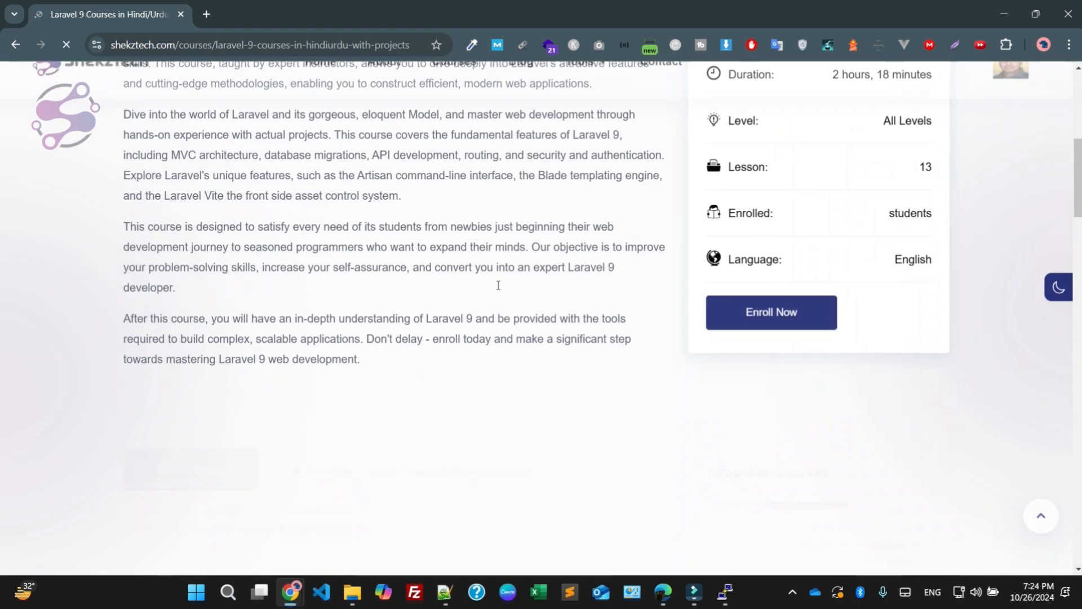